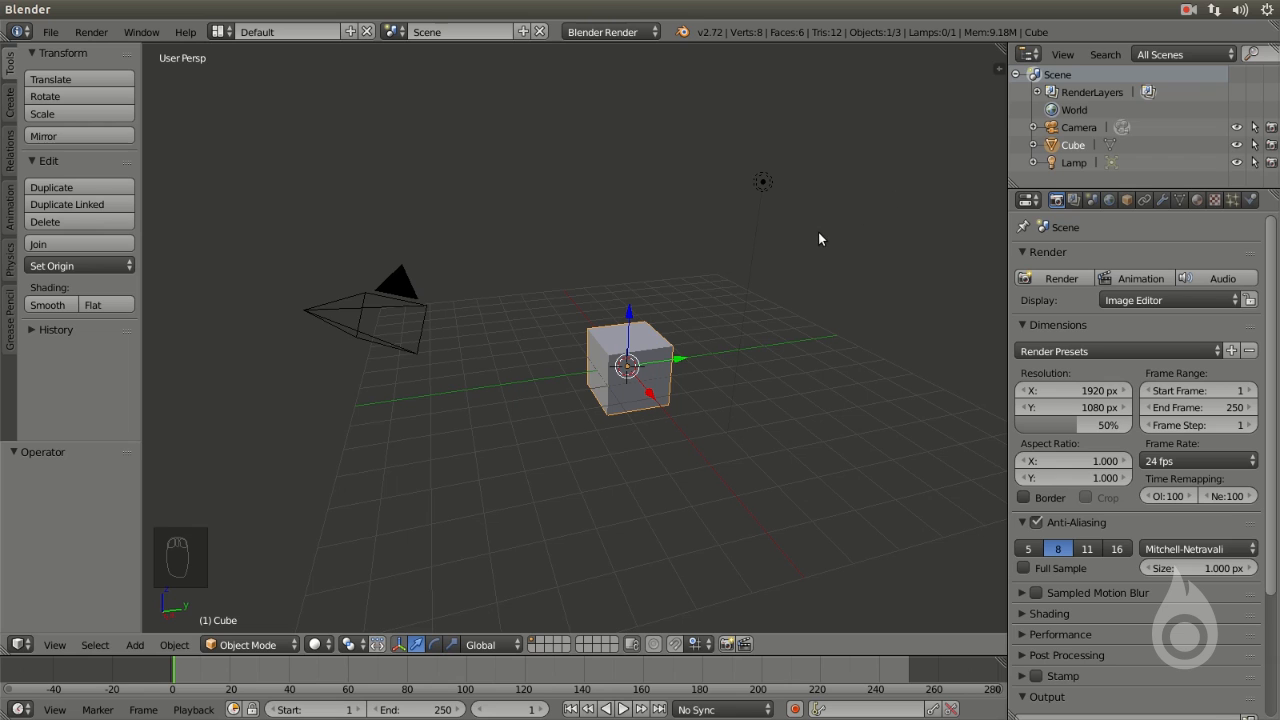
Enable background images in the 3D viewport and load blueprint.png from the Refs folder as a new background image
key(n)
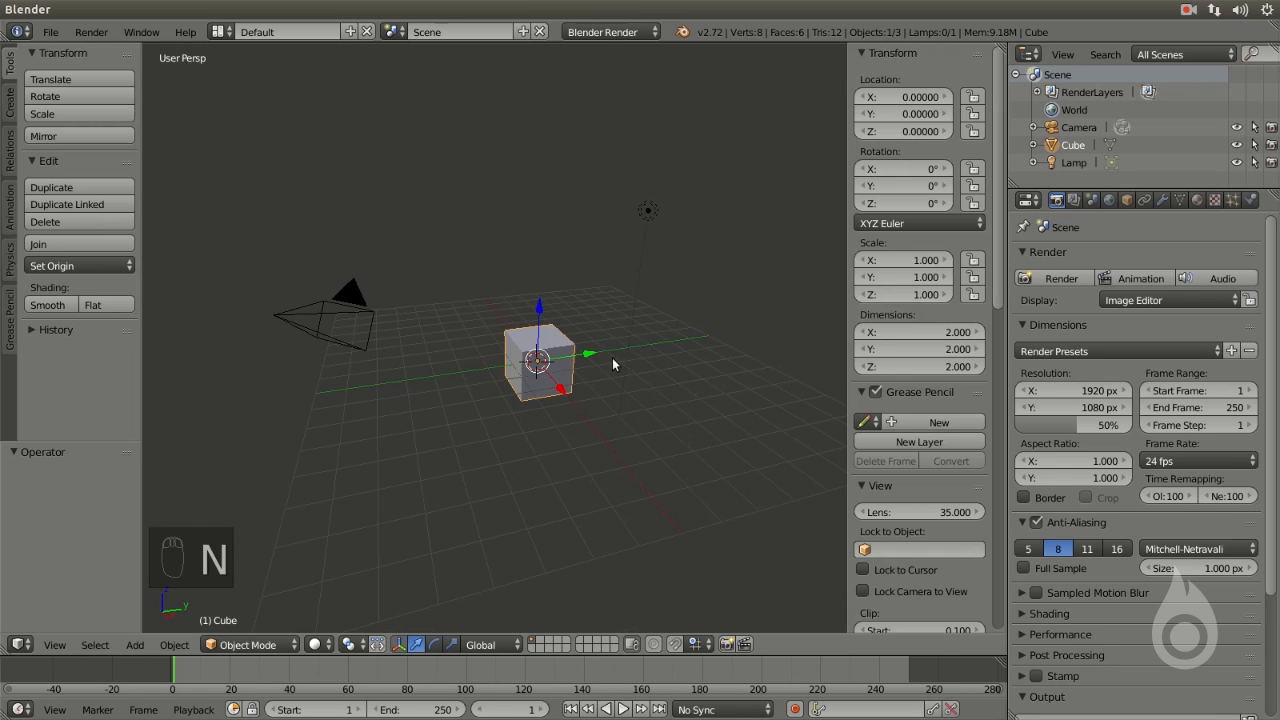
scroll(935, 590, down, 12)
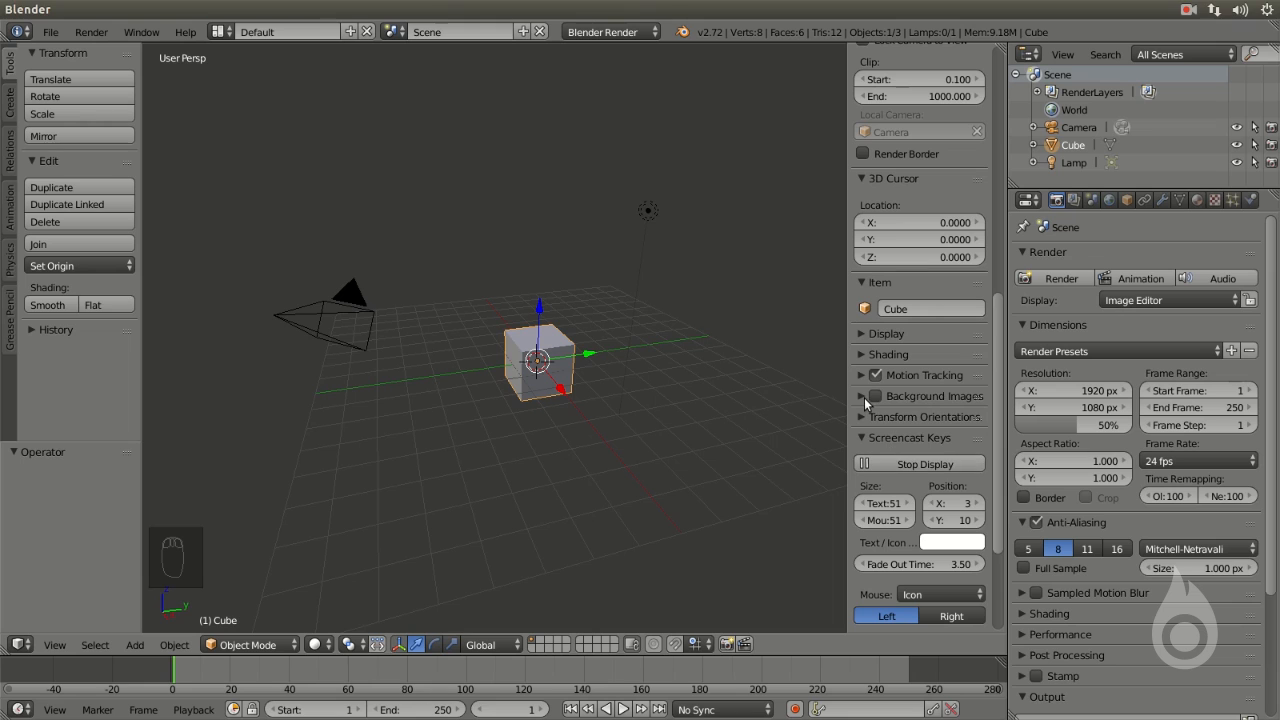
click(863, 396)
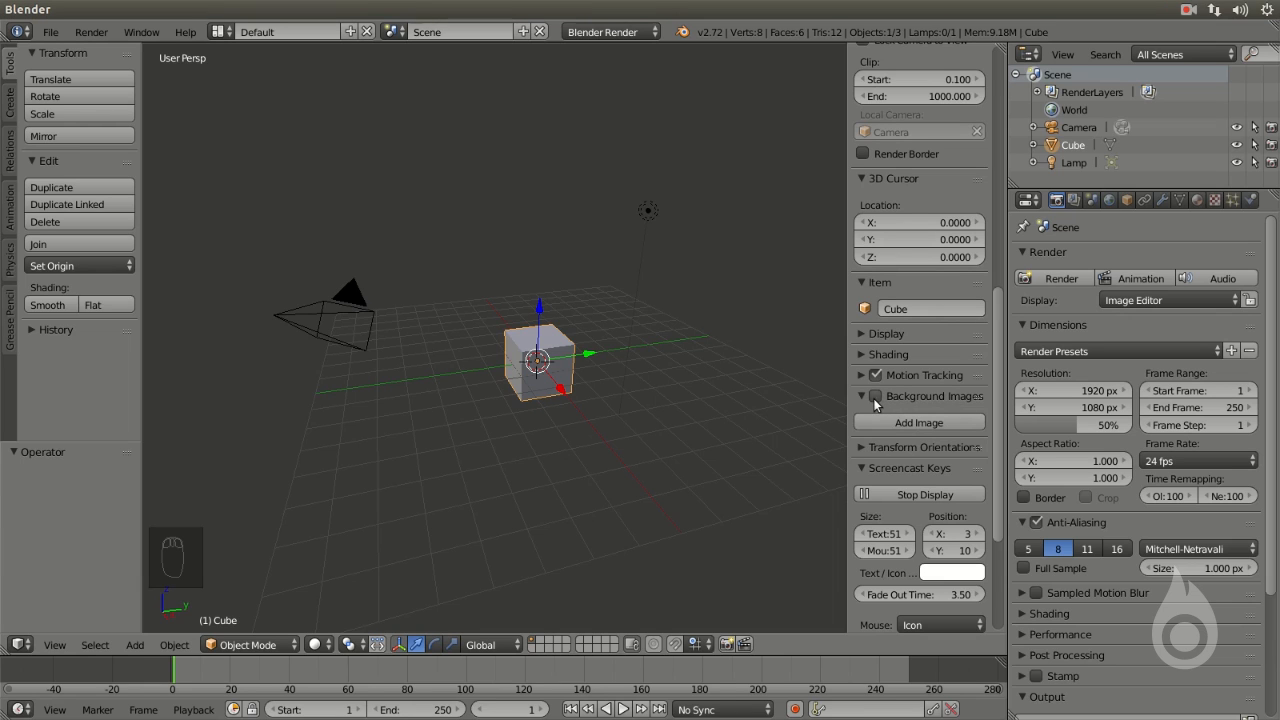
click(876, 396)
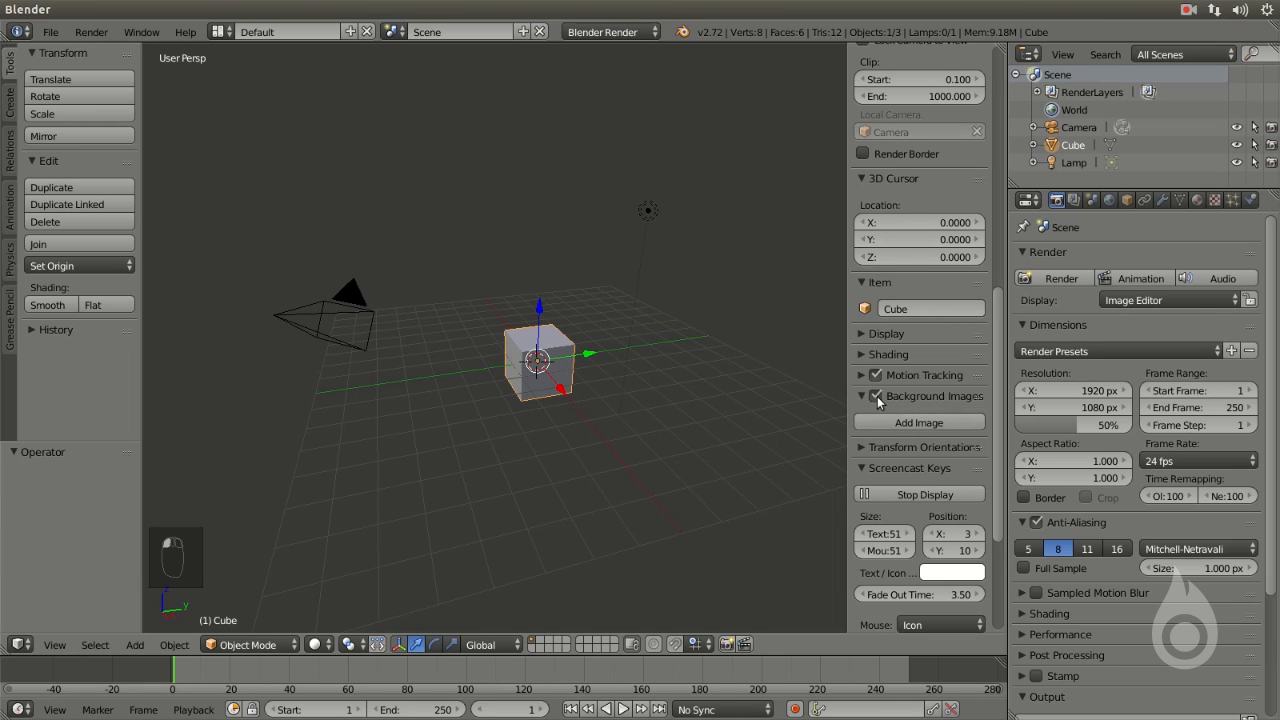
click(930, 421)
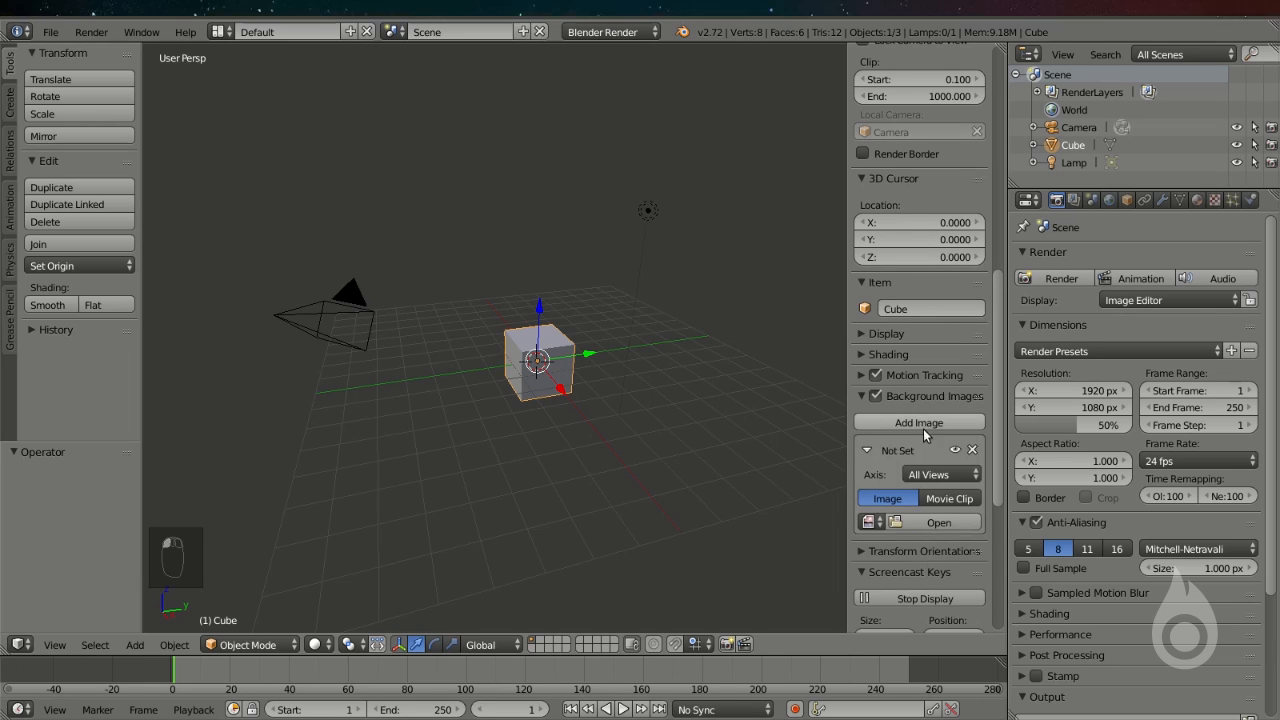
click(937, 522)
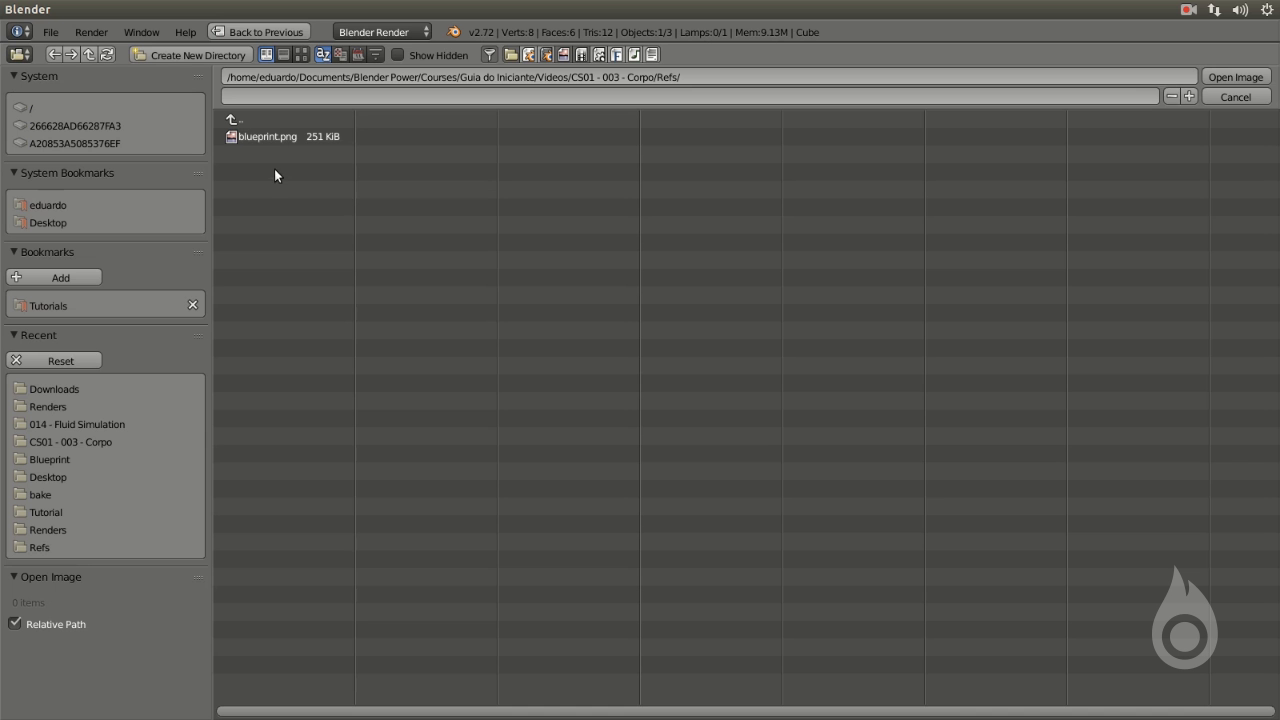
click(279, 137)
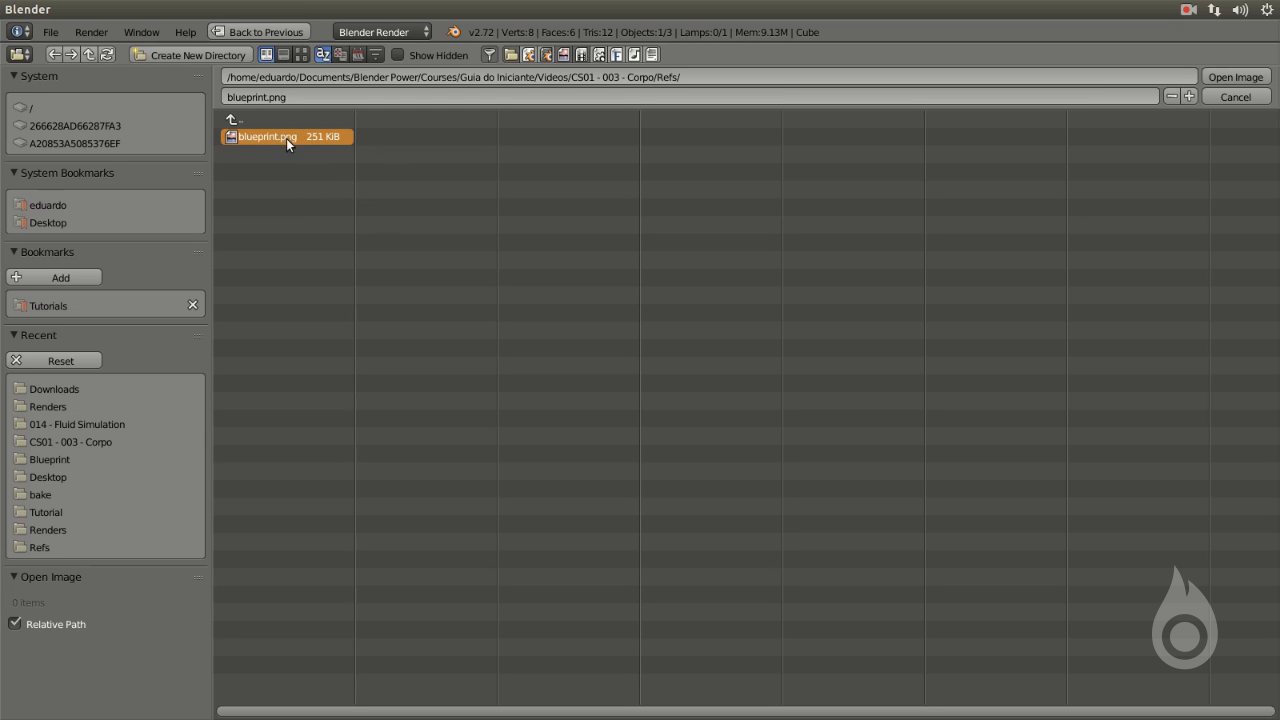
click(1237, 80)
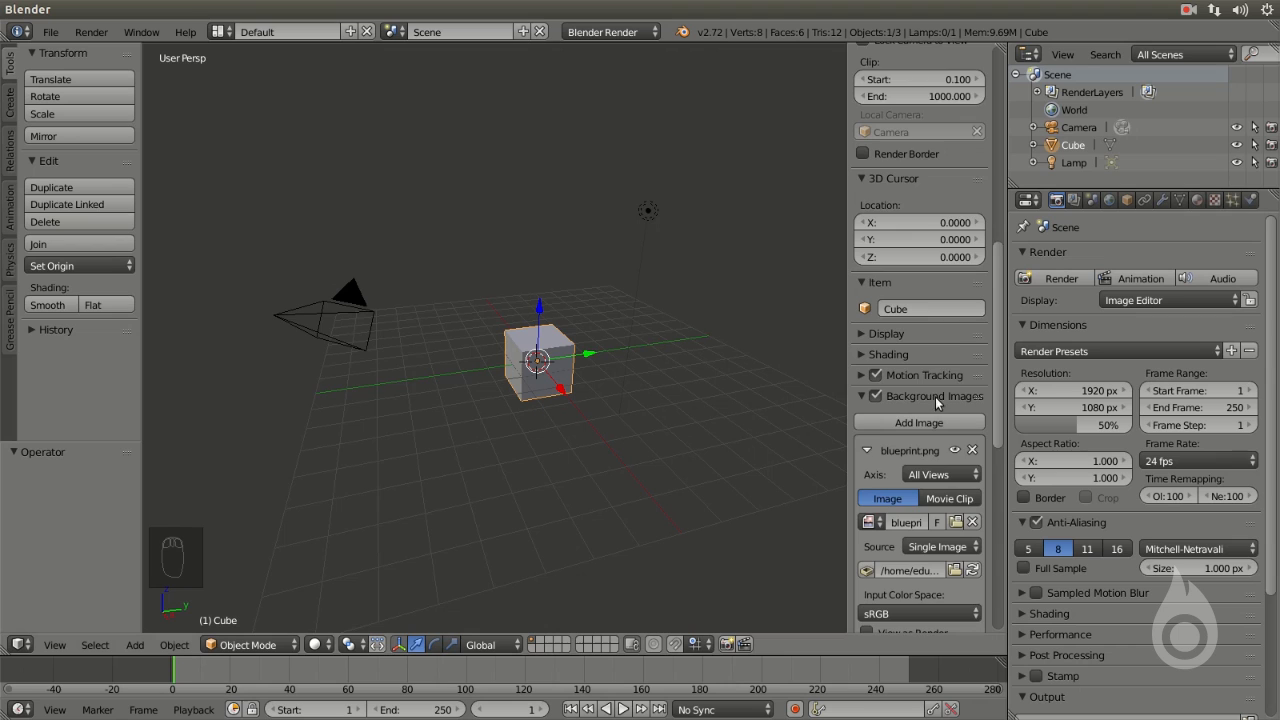
scroll(928, 338, down, 2)
scroll(928, 338, down, 1)
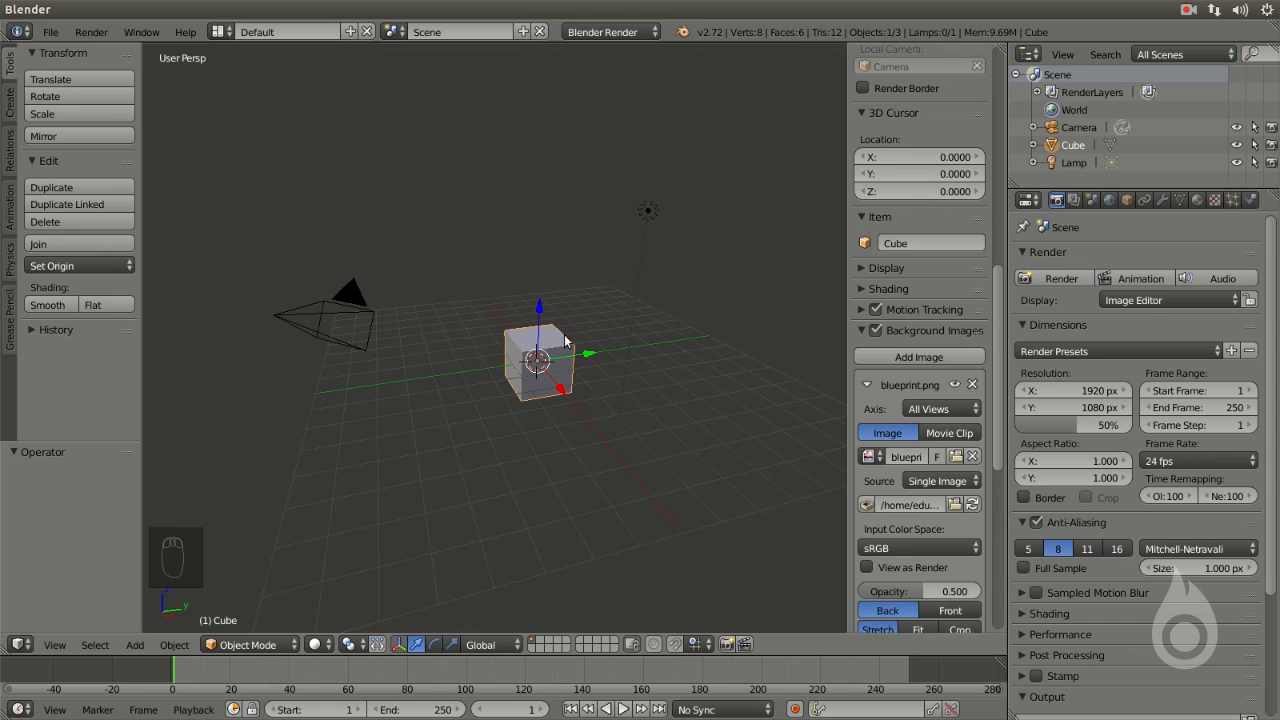
Switch the viewport to orthographic projection and check the blueprint in the front, top and right views
key(KP_1)
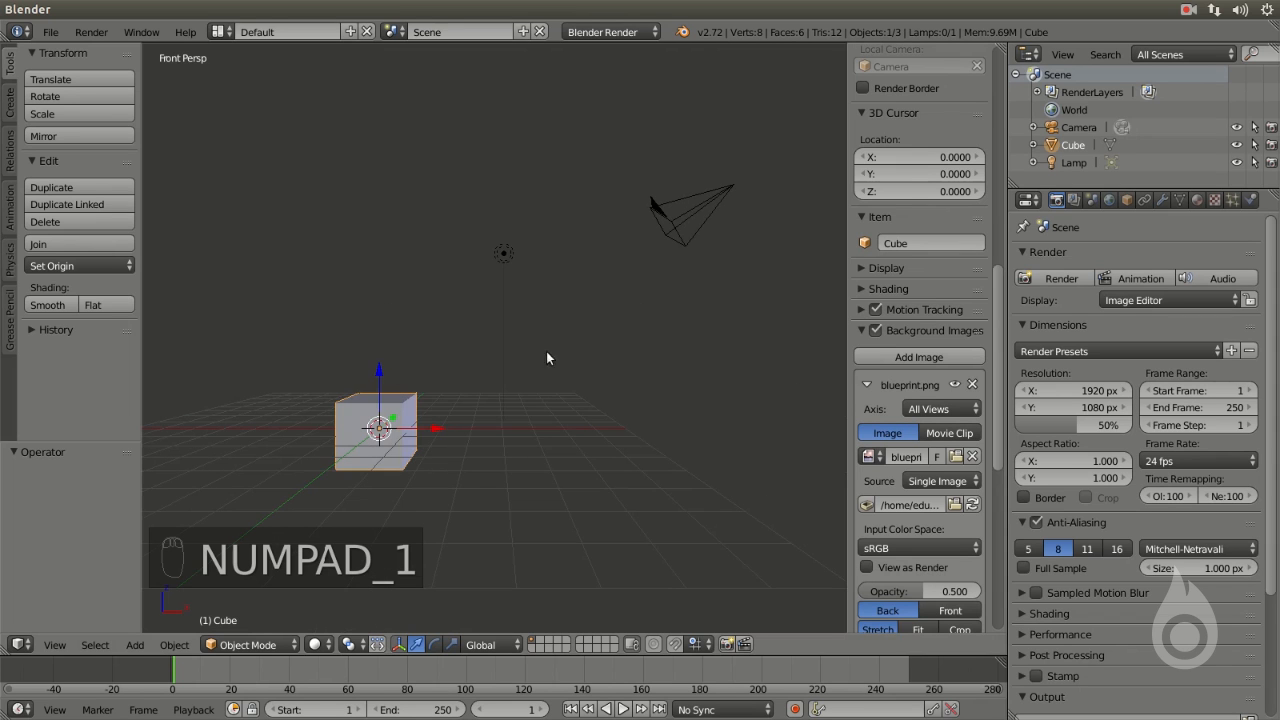
shift+middle_drag(529, 344, 631, 348)
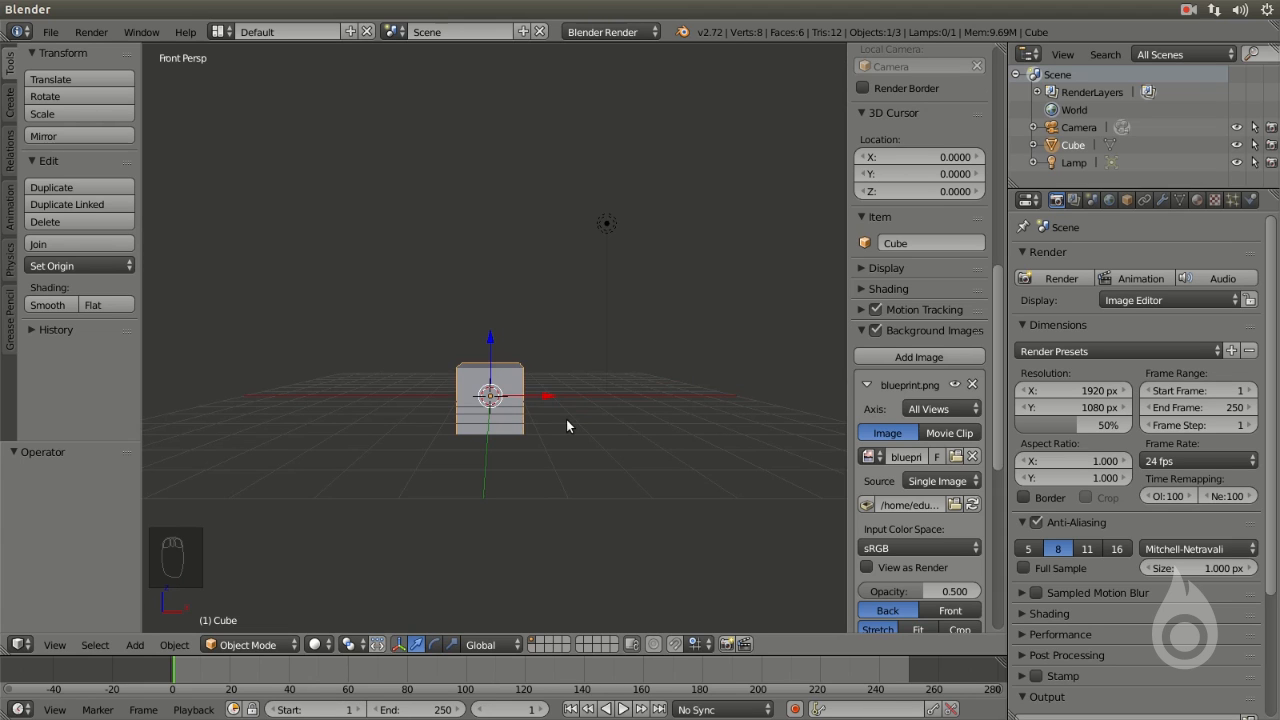
key(KP_7)
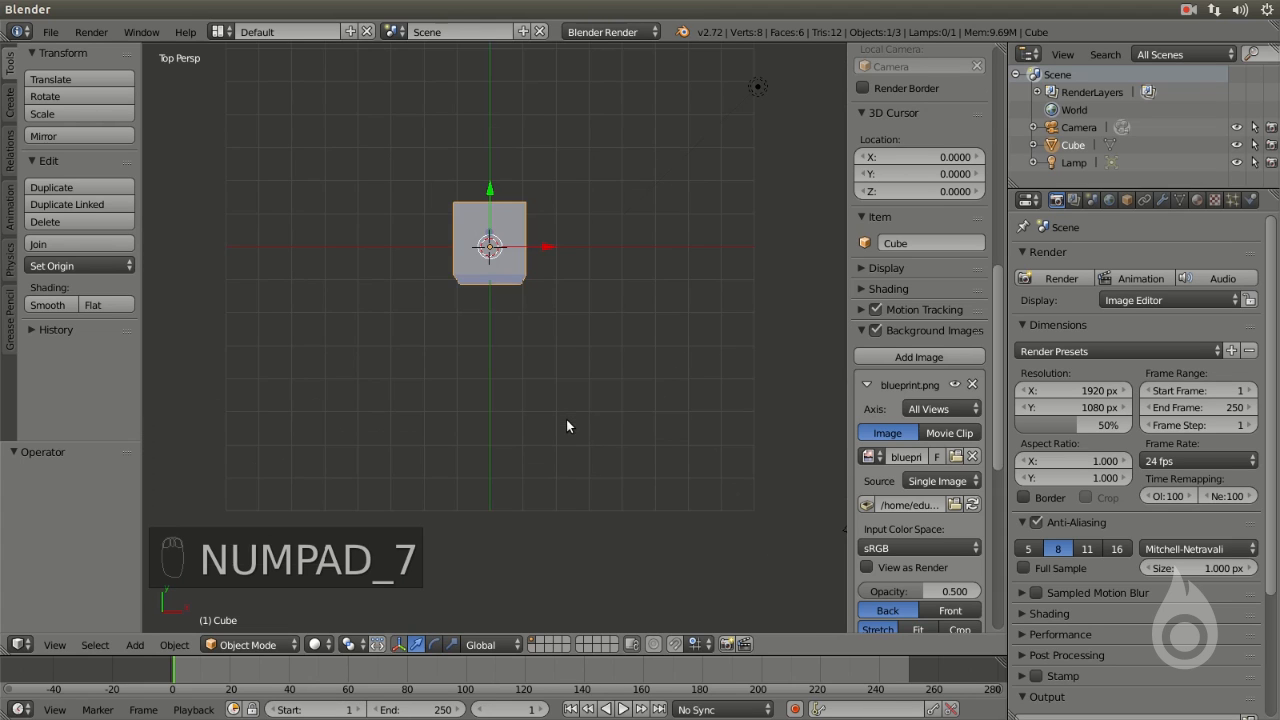
key(KP_1)
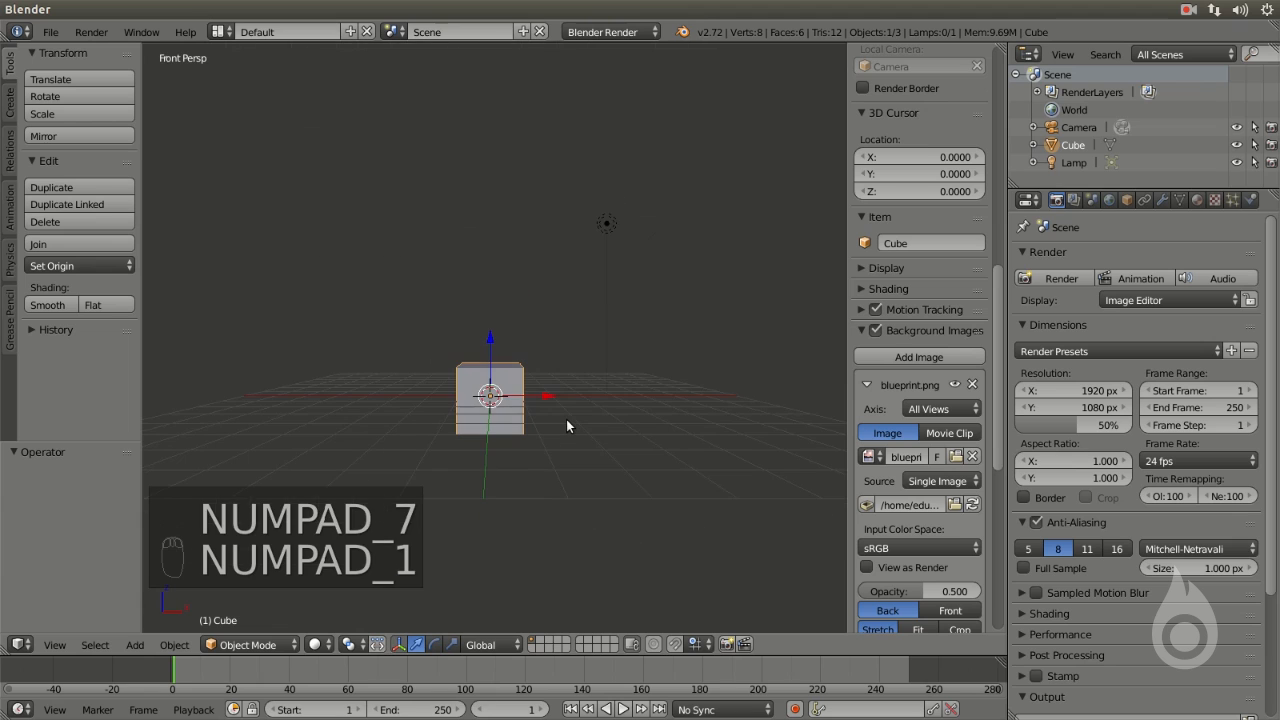
key(KP_3)
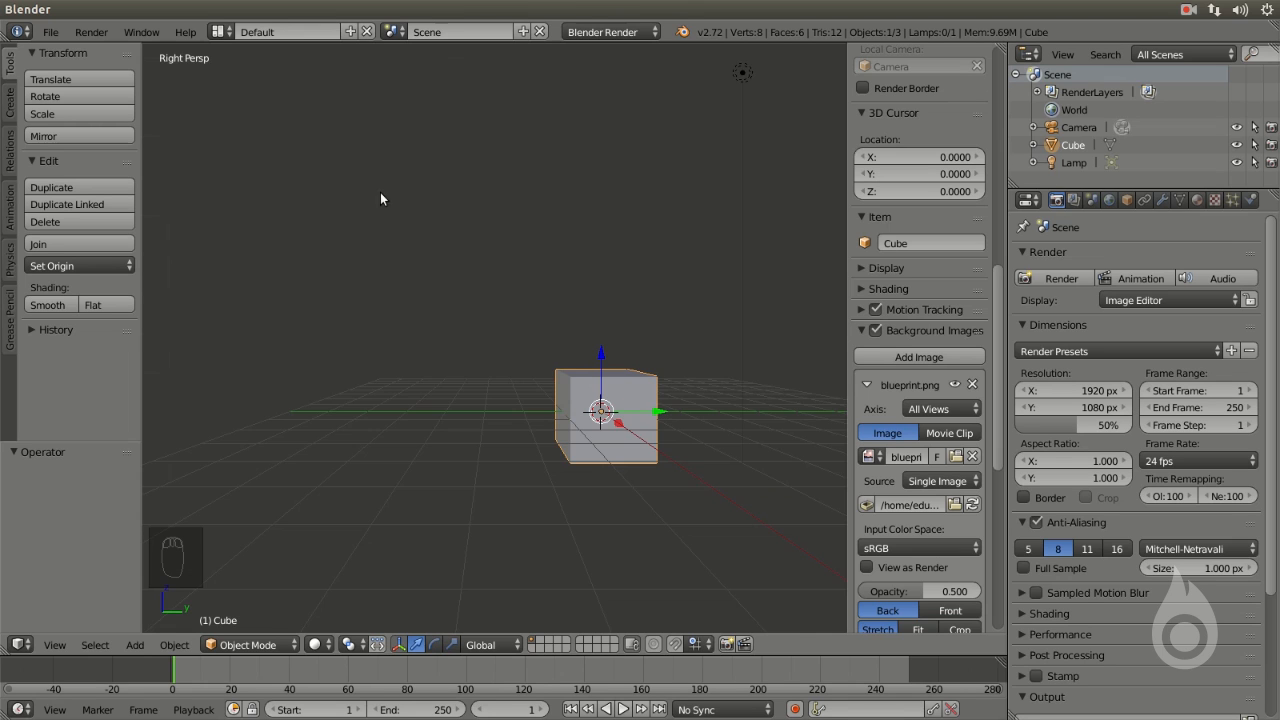
key(KP_5)
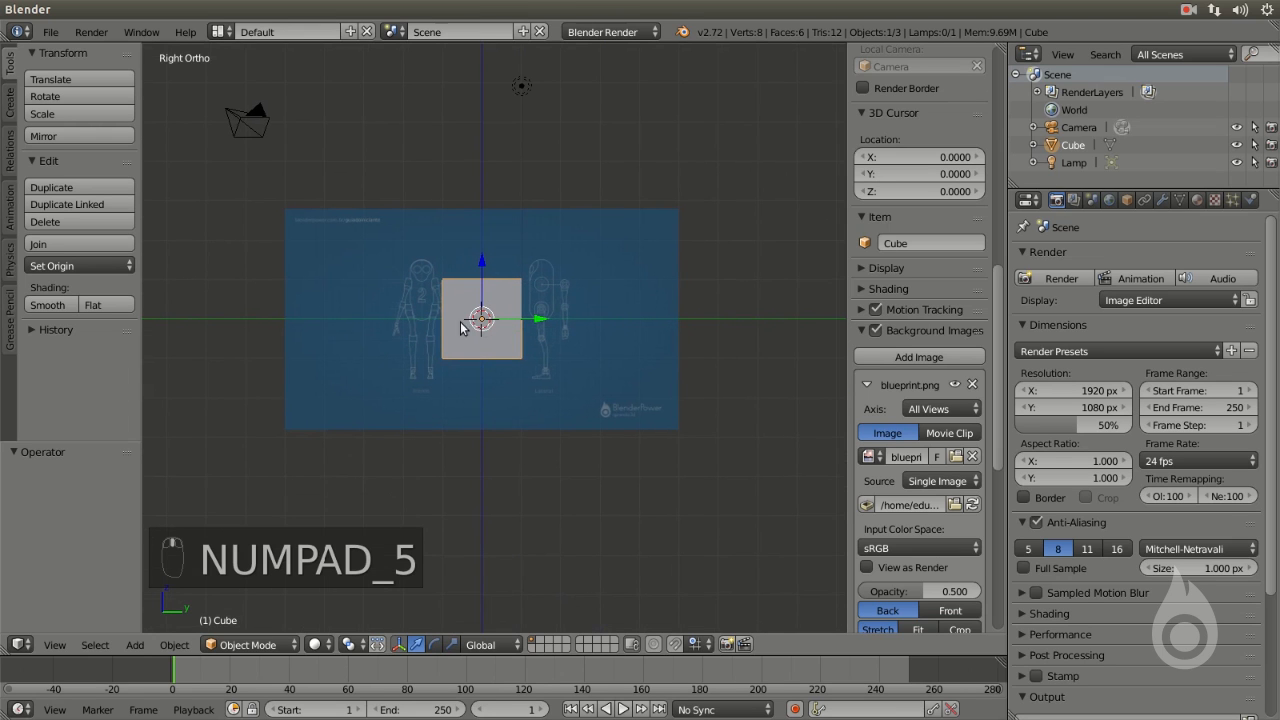
scroll(589, 296, up, 2)
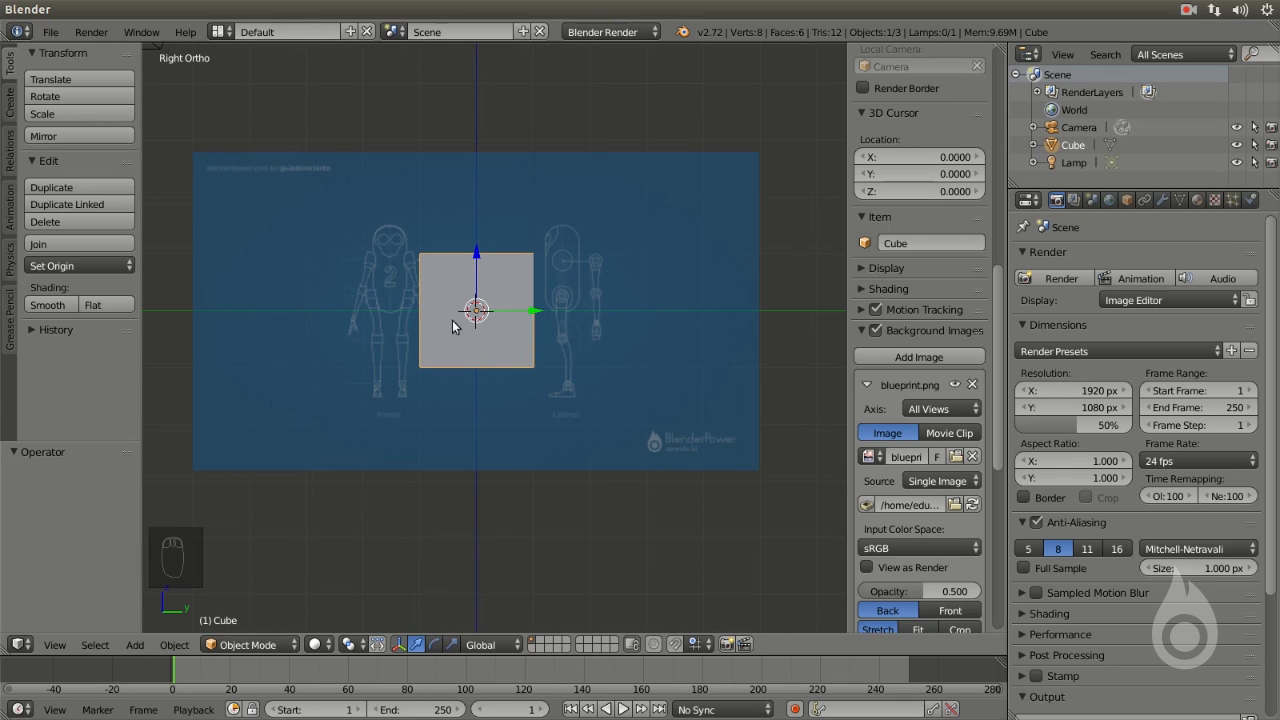
scroll(510, 345, up, 3)
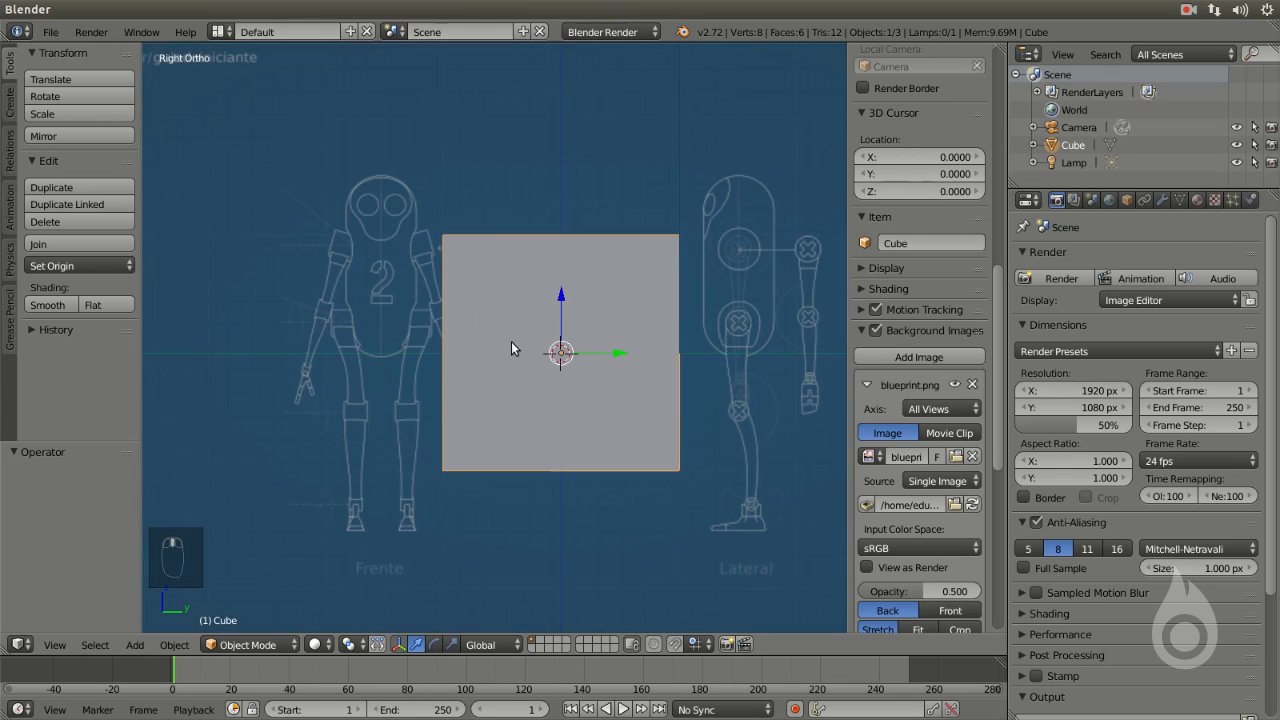
key(KP_1)
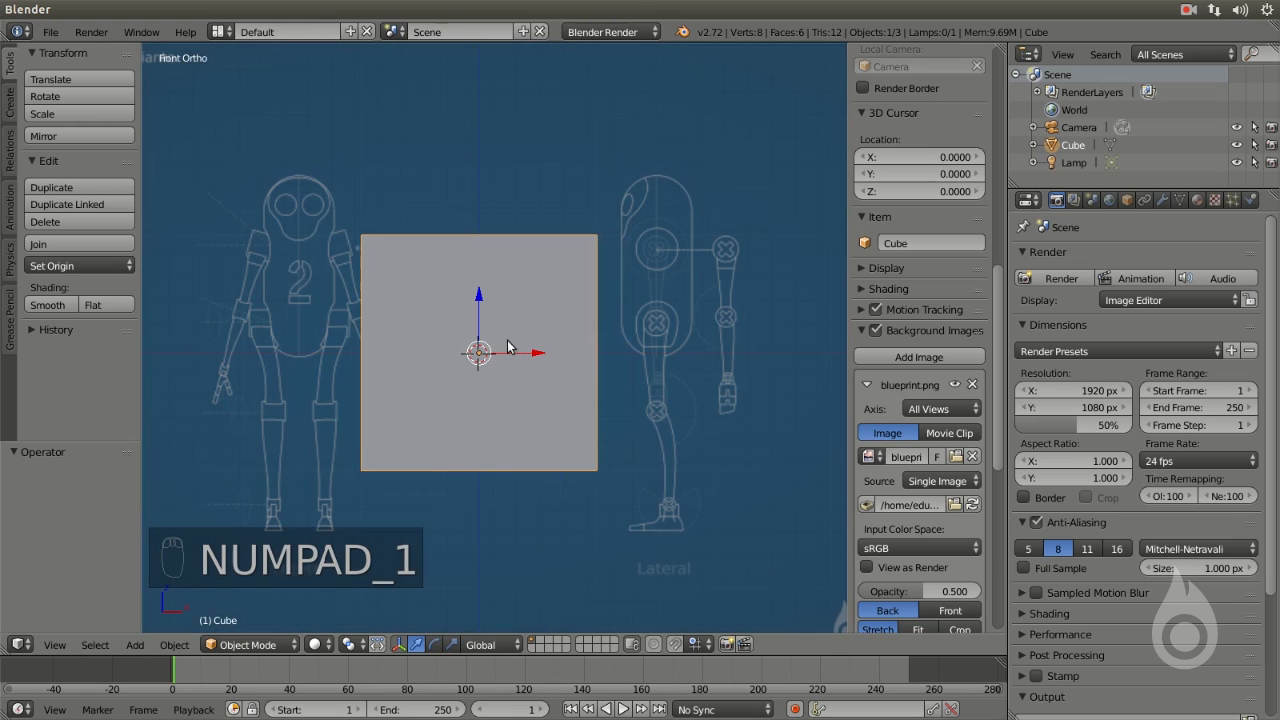
key(KP_7)
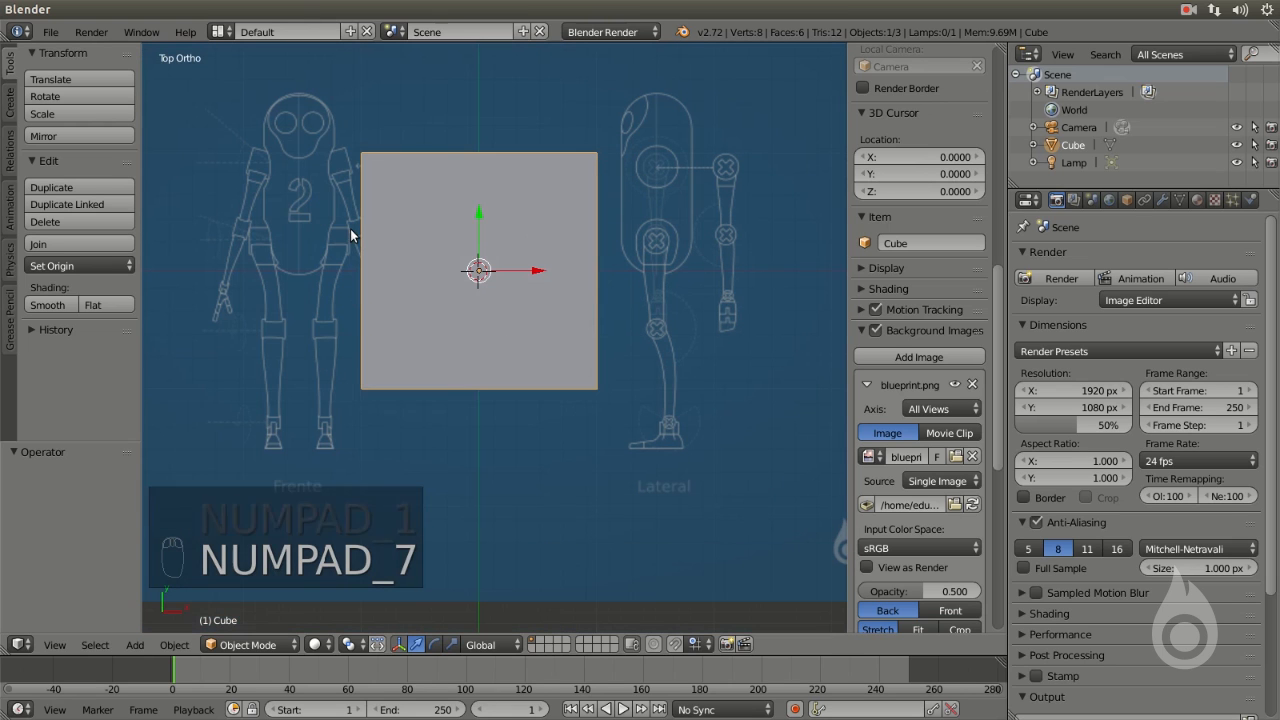
key(KP_3)
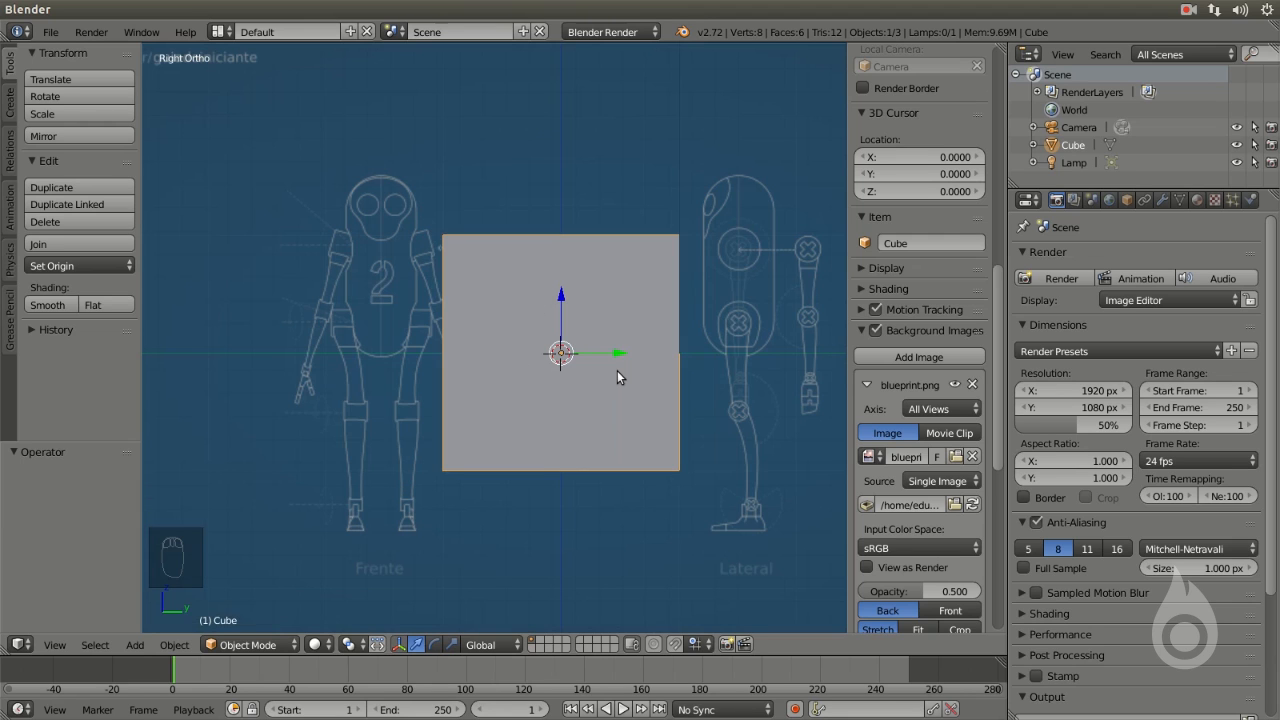
Restrict the blueprint background image to the Front view and delete the default cube in front of it
click(941, 409)
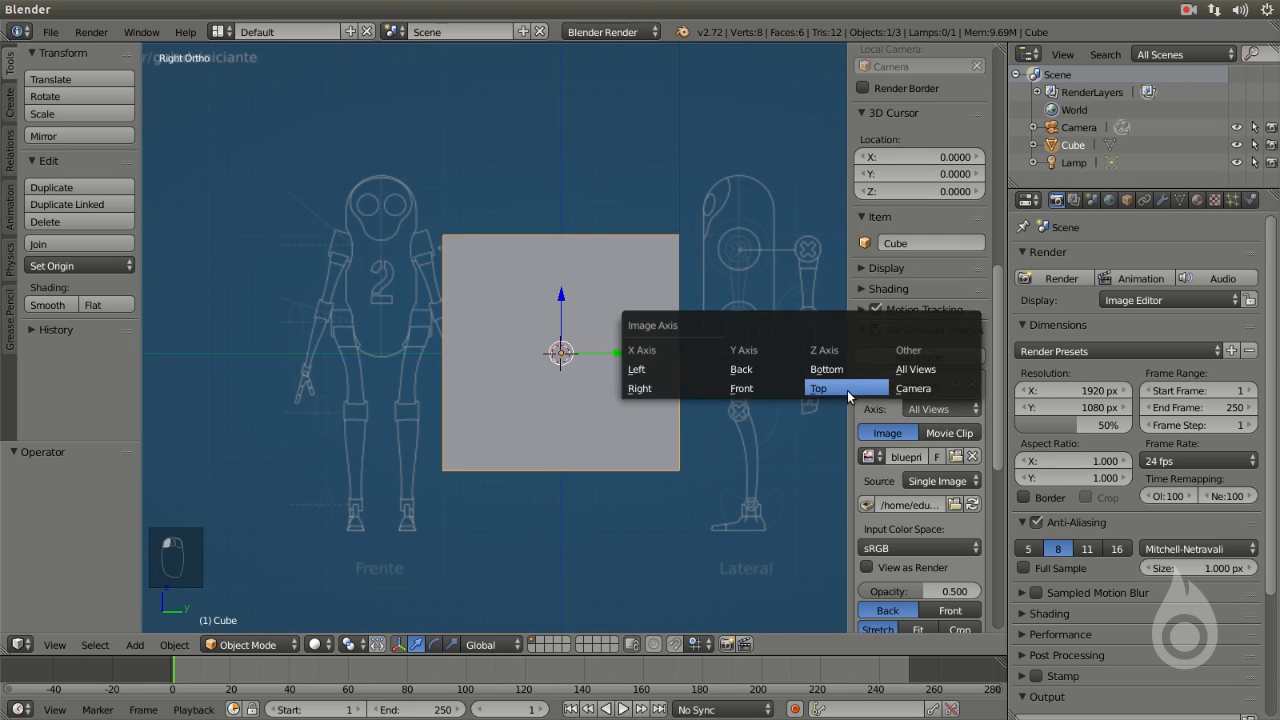
click(753, 386)
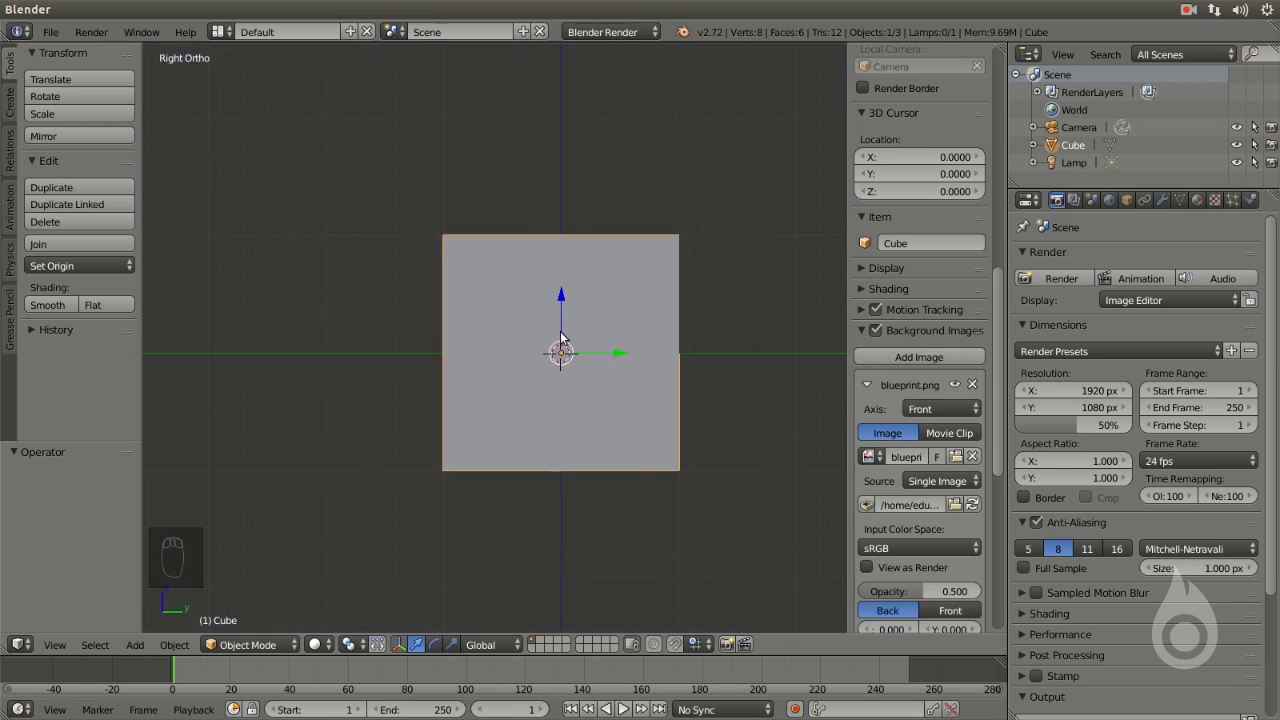
key(KP_1)
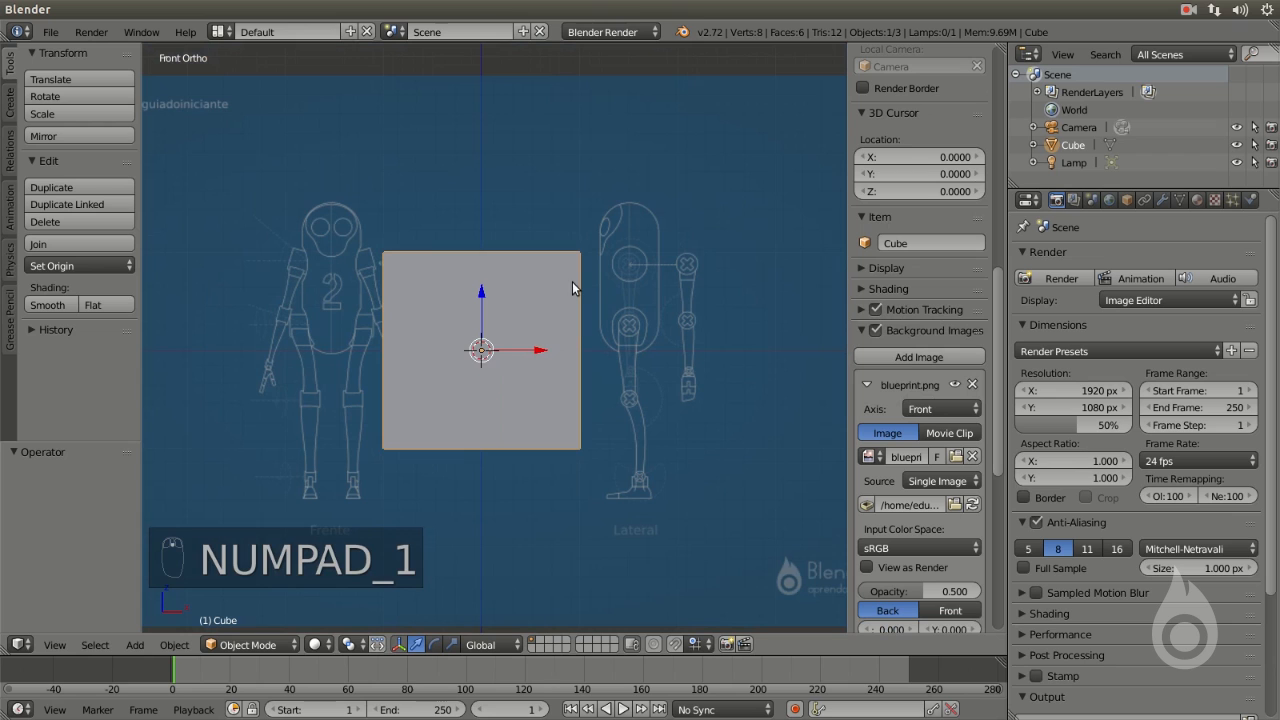
key(x)
click(520, 241)
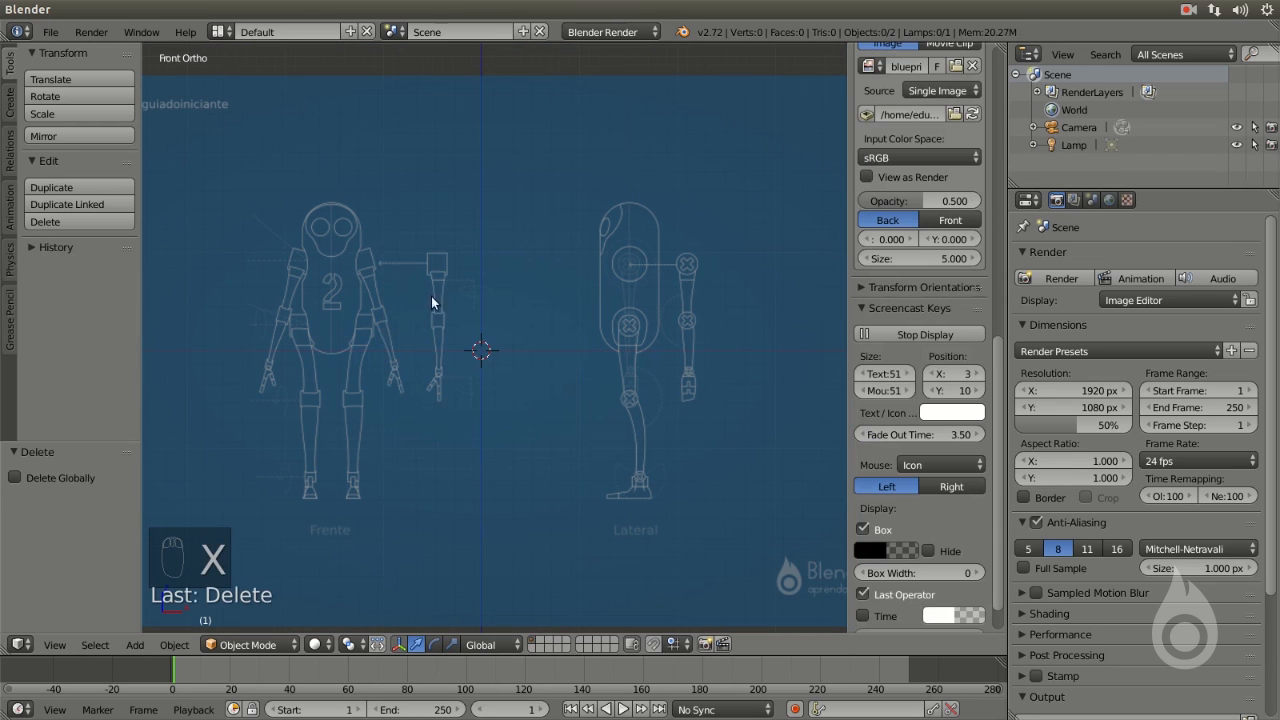
Examine the robot's front and side drawings on the blueprint in the front orthographic view
scroll(358, 305, down, 3)
scroll(390, 308, up, 10)
shift+middle_drag(316, 305, 588, 357)
scroll(508, 371, down, 4)
shift+middle_drag(407, 309, 480, 362)
scroll(480, 361, up, 3)
scroll(480, 361, down, 2)
shift+middle_drag(593, 378, 577, 334)
shift+middle_drag(412, 326, 606, 340)
scroll(590, 340, down, 4)
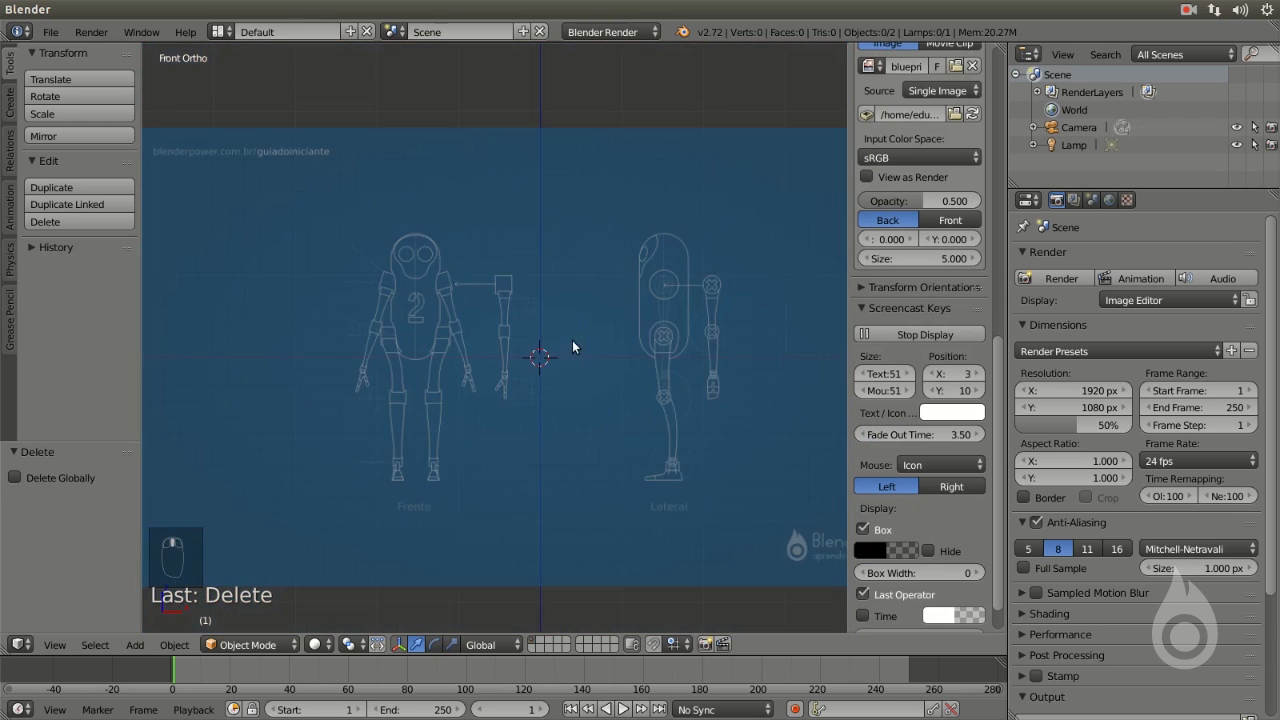
scroll(580, 339, up, 1)
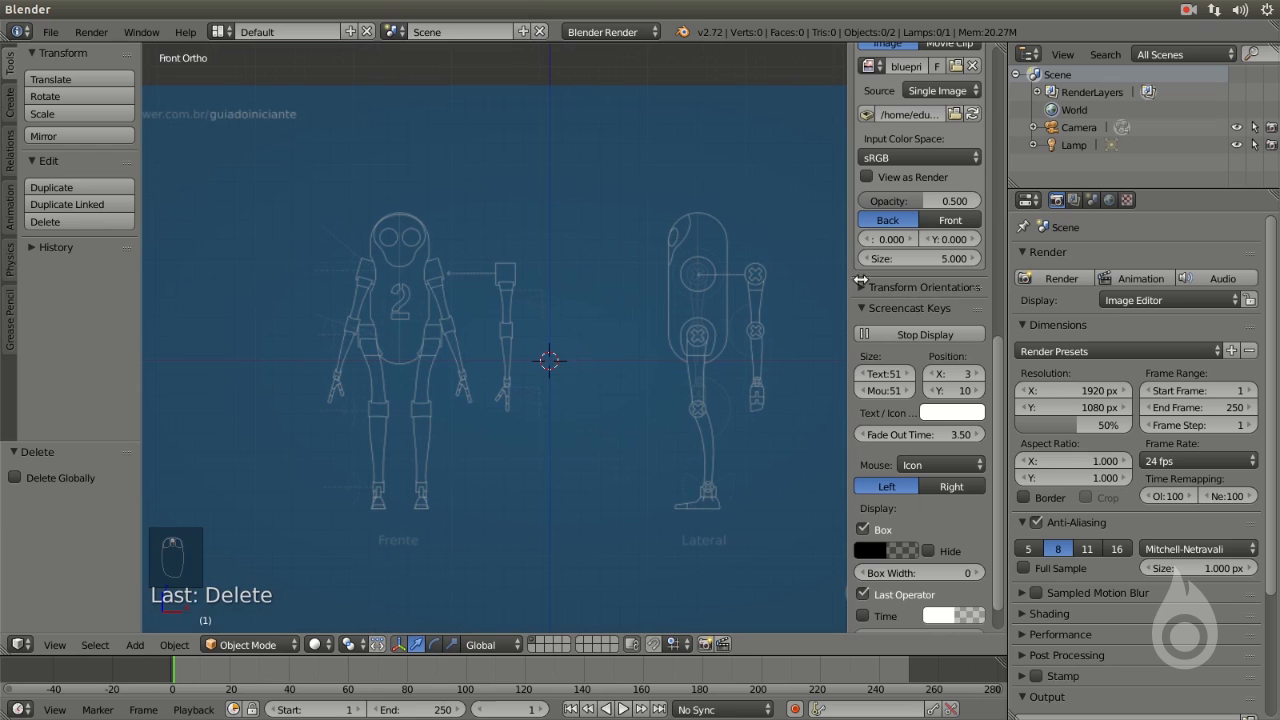
Collapse the Screencast Keys settings and add a second background image that uses the already loaded blueprint.png
click(898, 315)
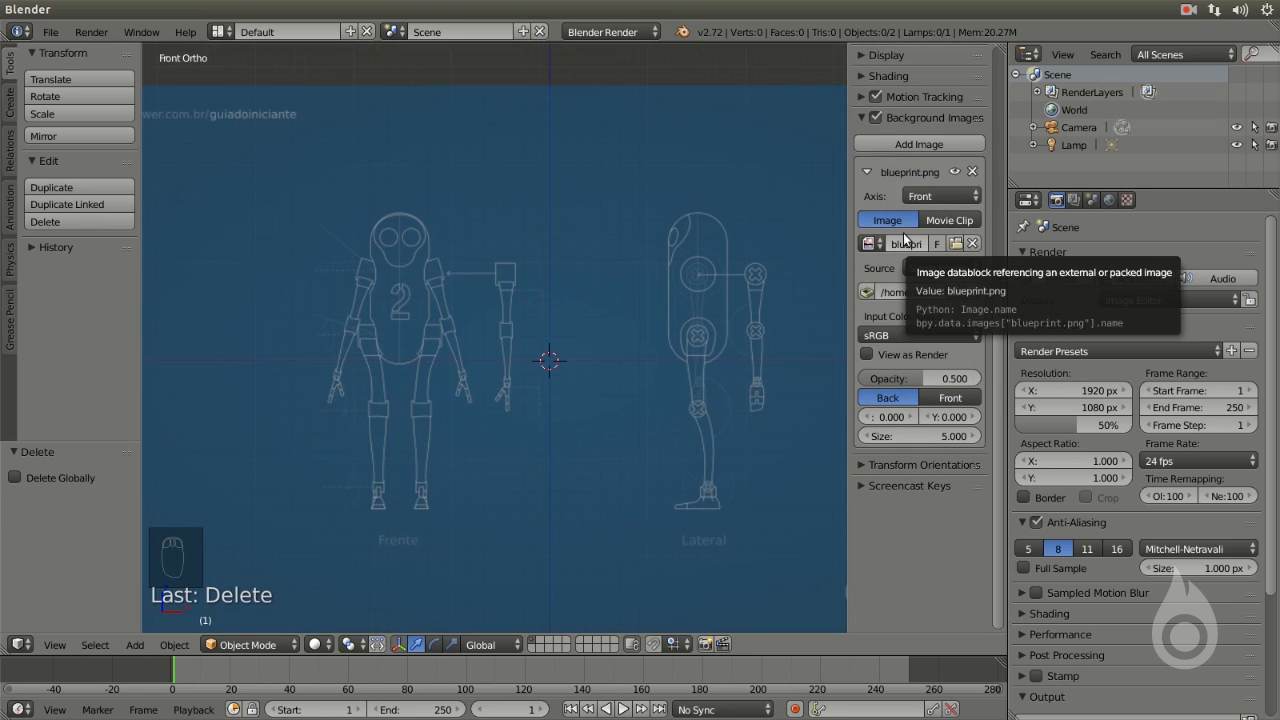
key(KP_3)
key(KP_3)
scroll(637, 340, down, 4)
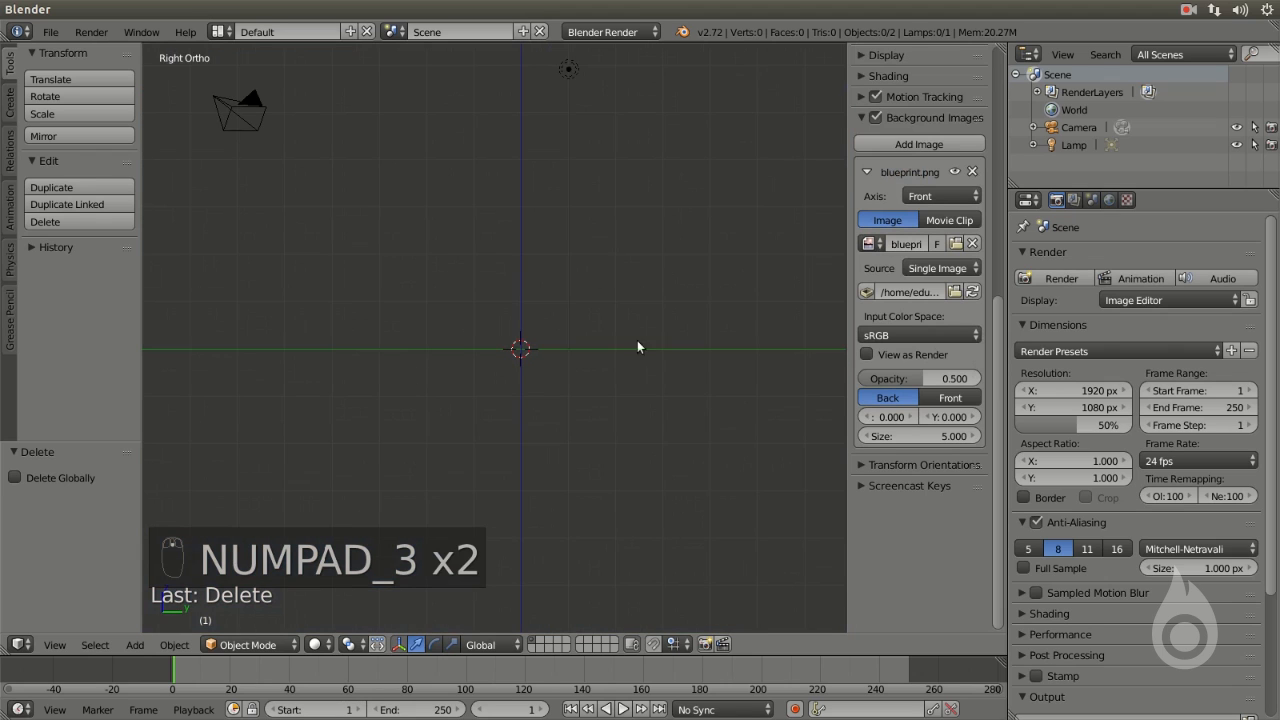
click(866, 171)
click(903, 143)
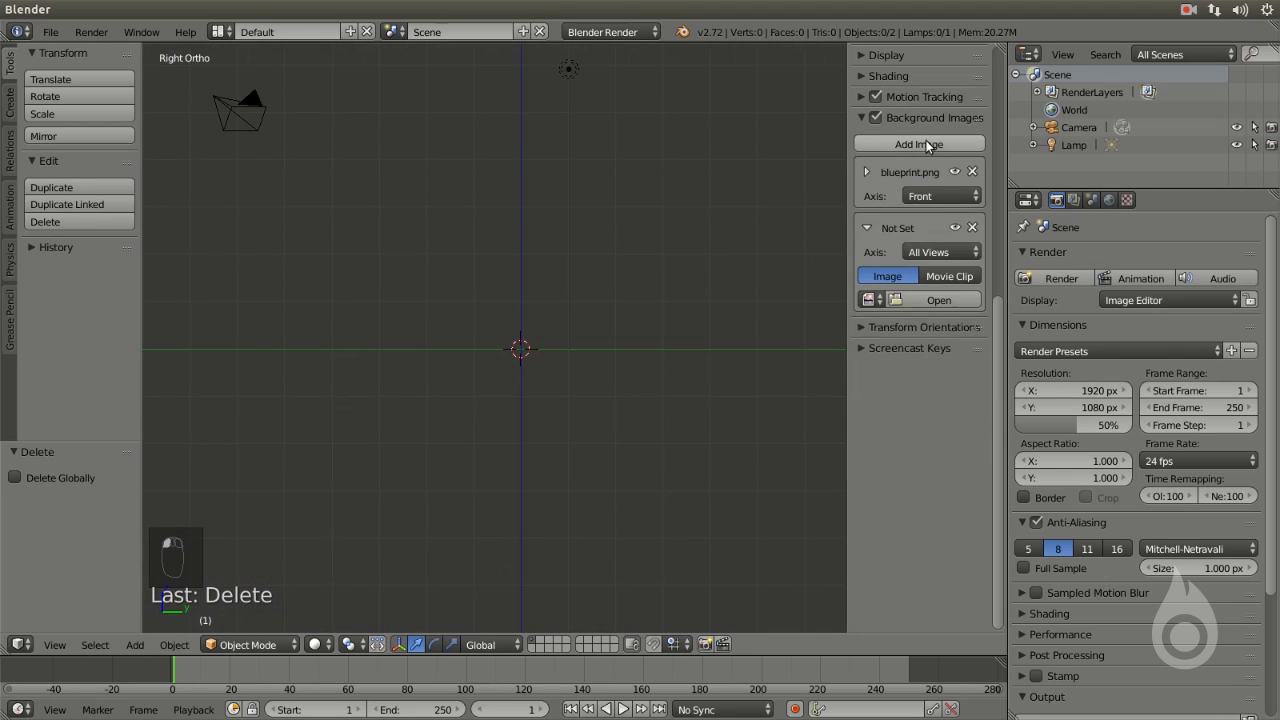
click(871, 300)
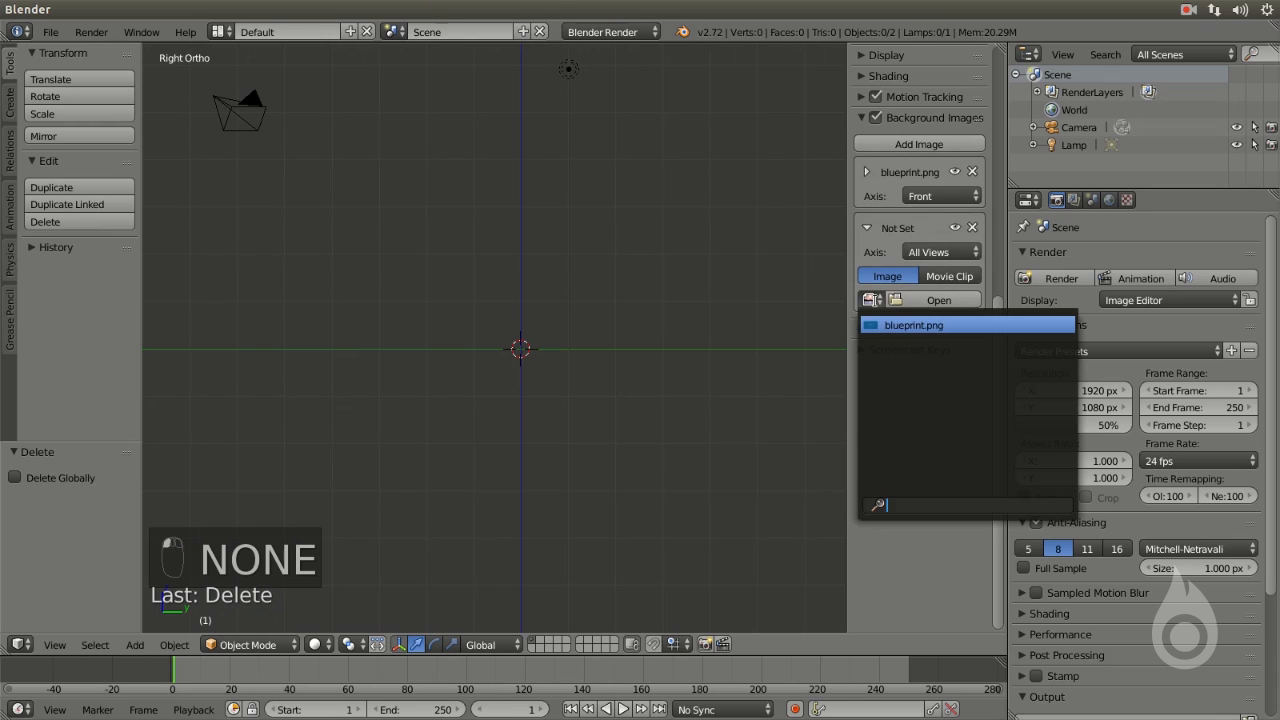
click(906, 326)
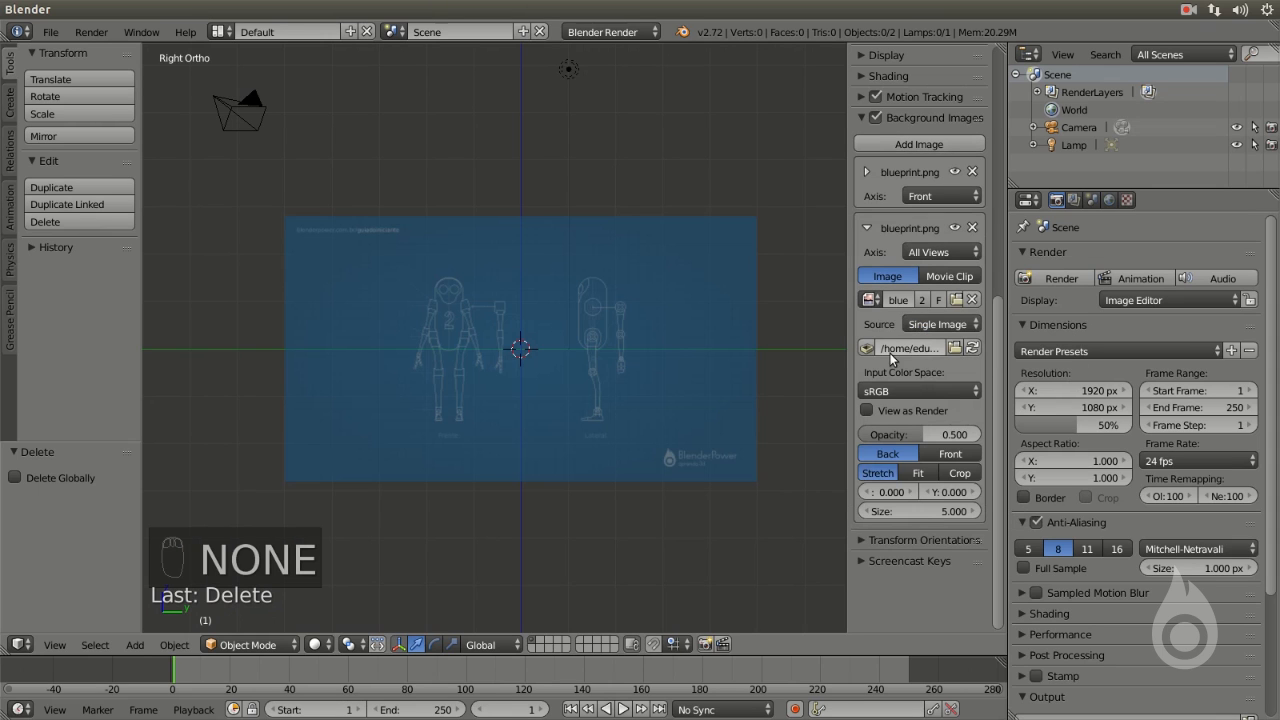
Restrict the second blueprint background image to the Right view and check it in the right orthographic view
click(938, 256)
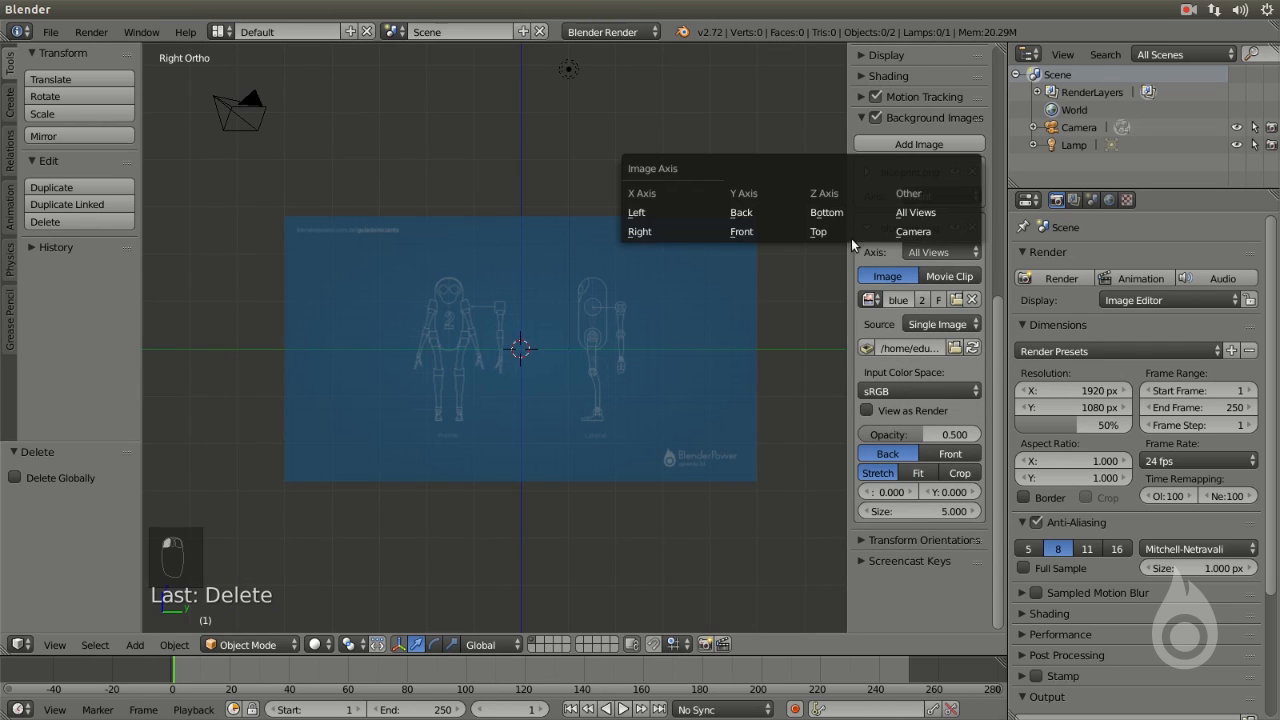
click(643, 233)
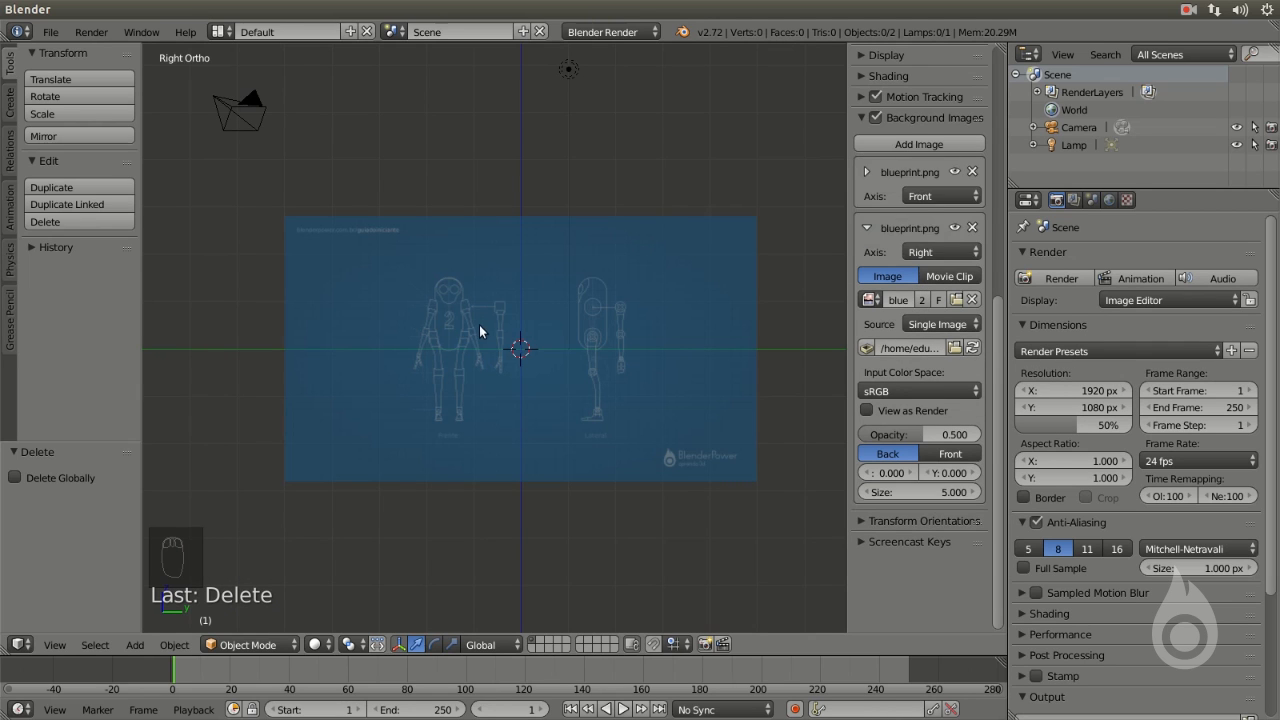
key(KP_3)
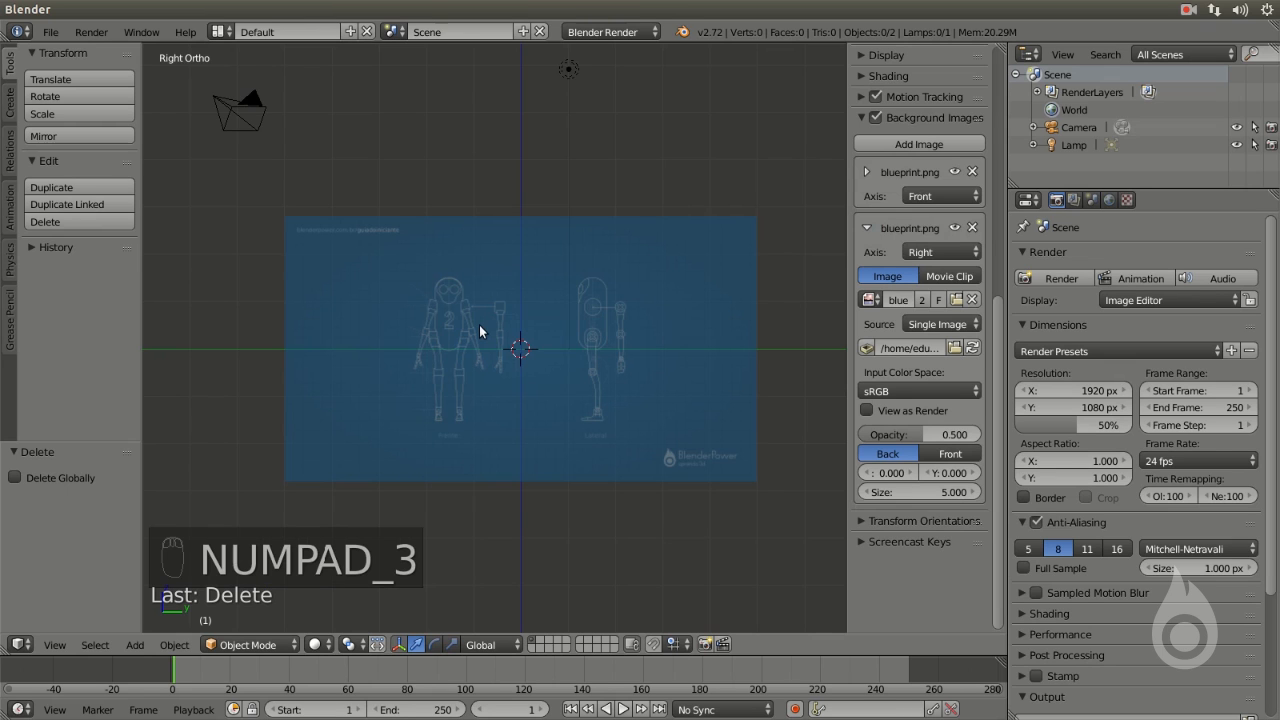
scroll(514, 421, up, 3)
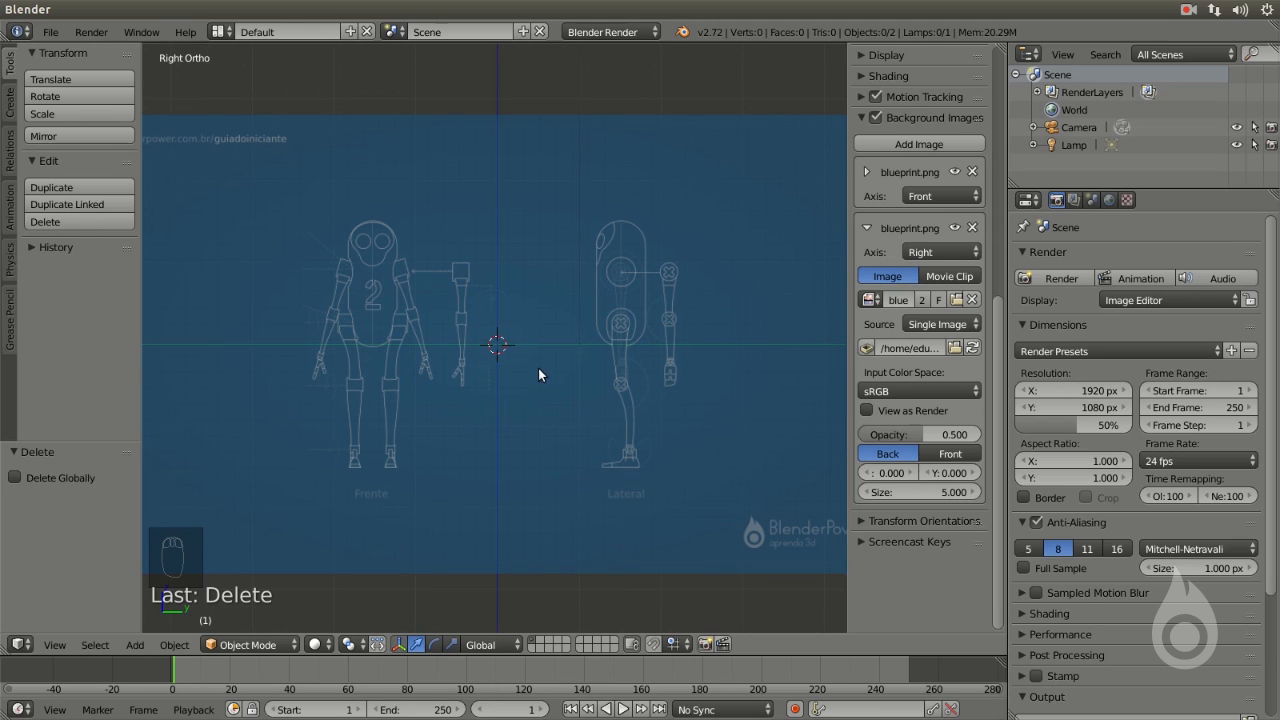
Reset the 3D cursor to the scene origin and show the primitives available for adding to the scene
key(shift+c)
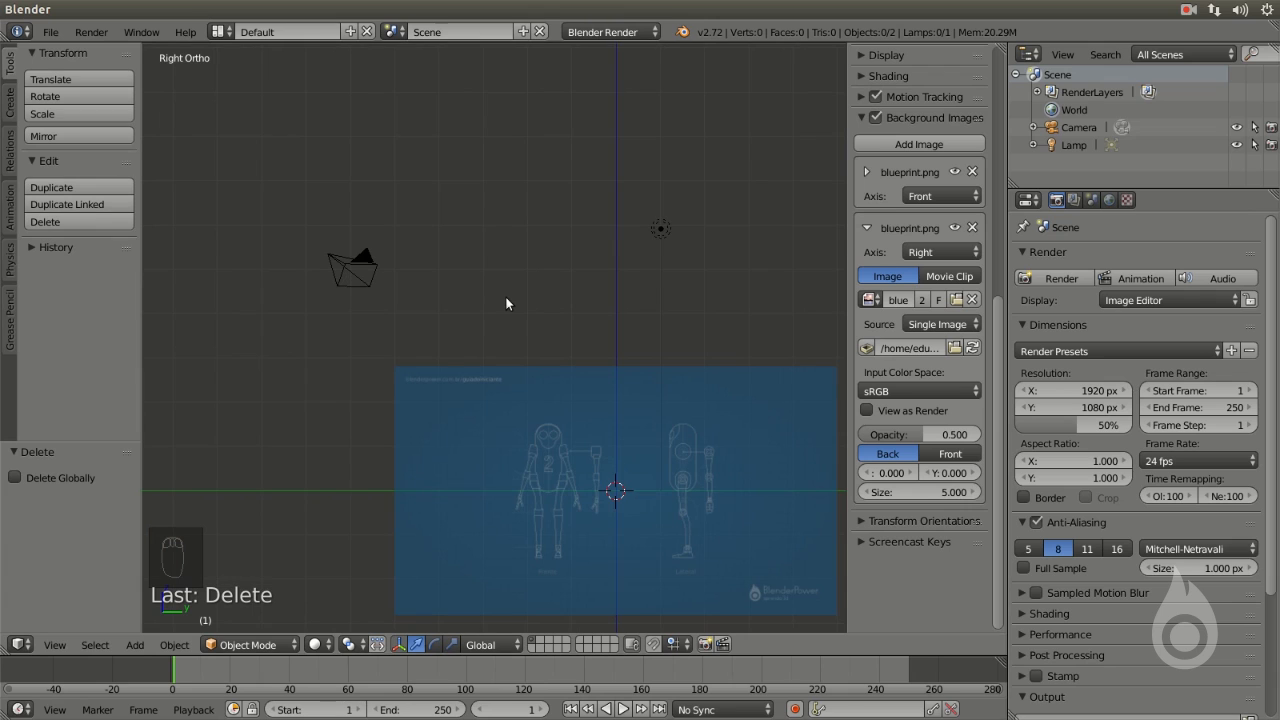
click(10, 103)
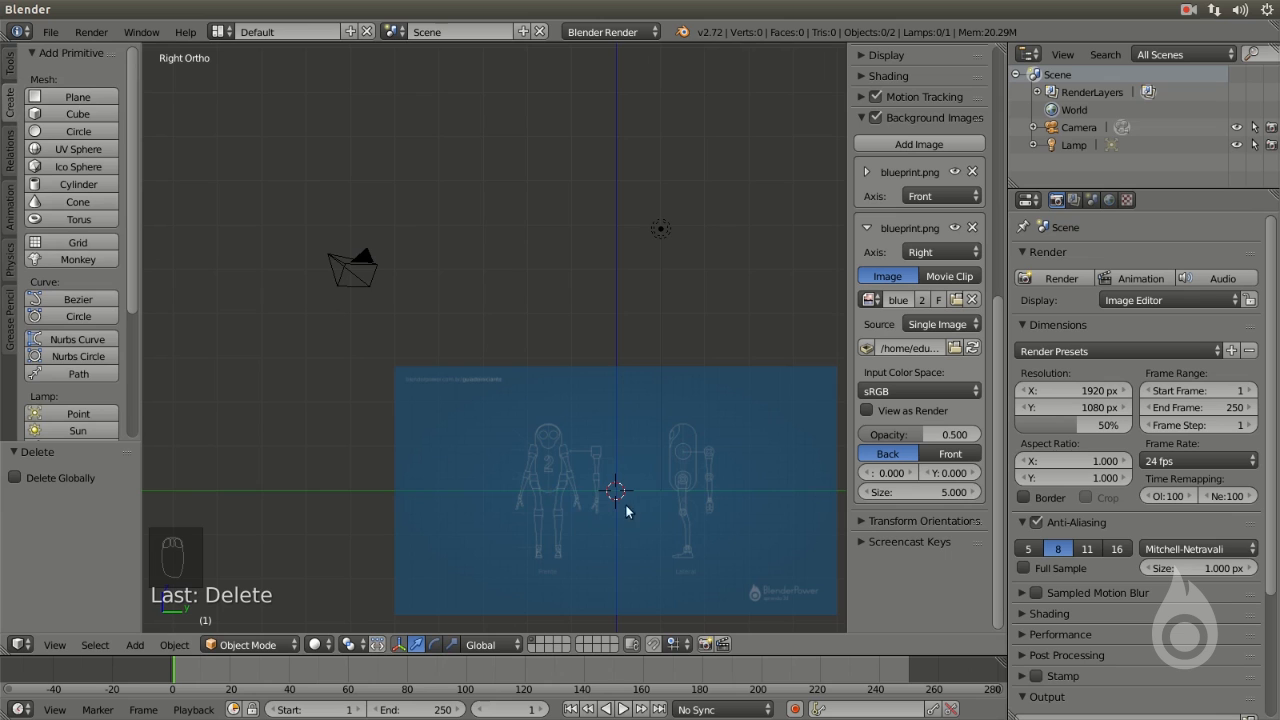
shift+middle_drag(626, 505, 497, 300)
scroll(514, 317, up, 3)
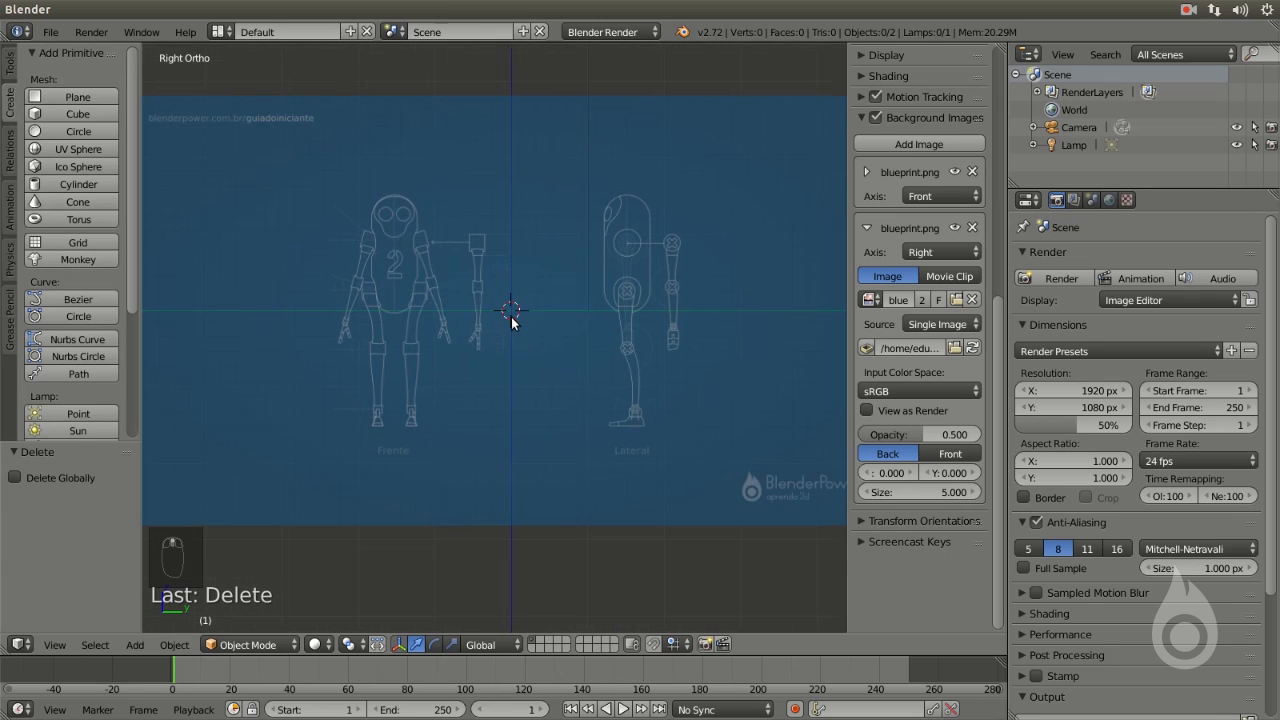
scroll(512, 320, down, 2)
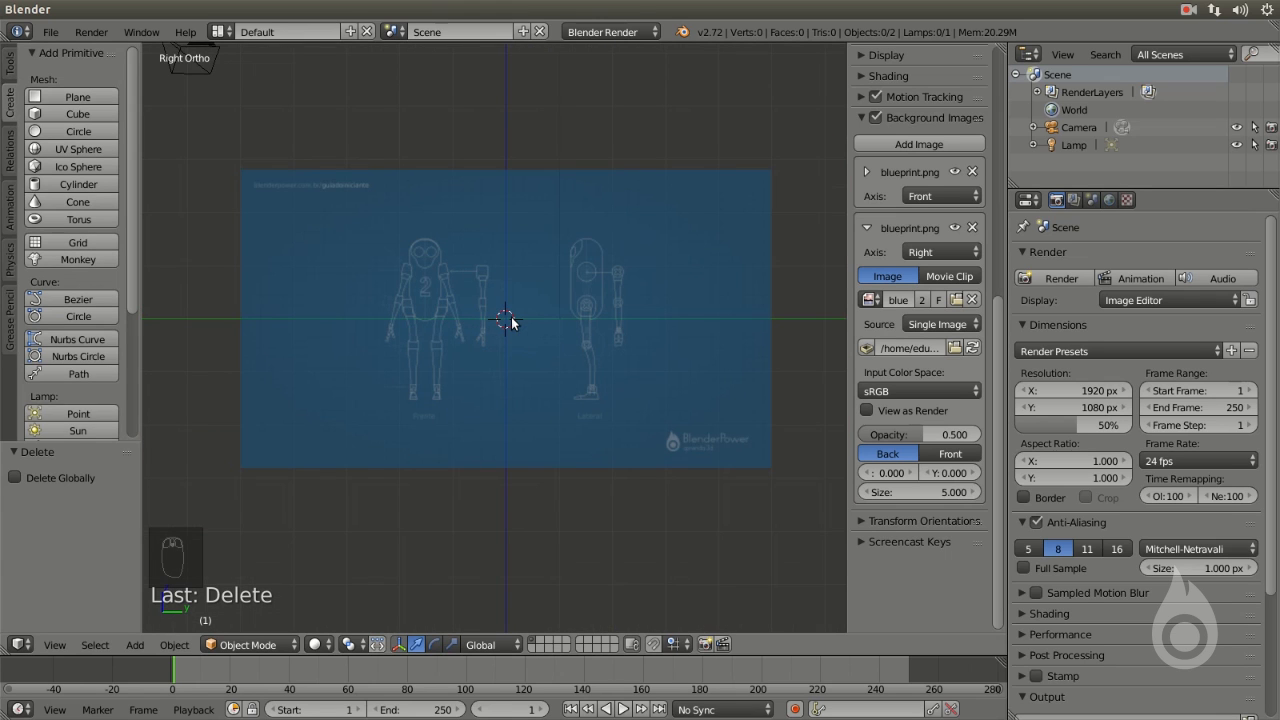
Add a UV sphere at the 3D cursor in the front orthographic view
key(KP_1)
shift+middle_drag(306, 350, 628, 382)
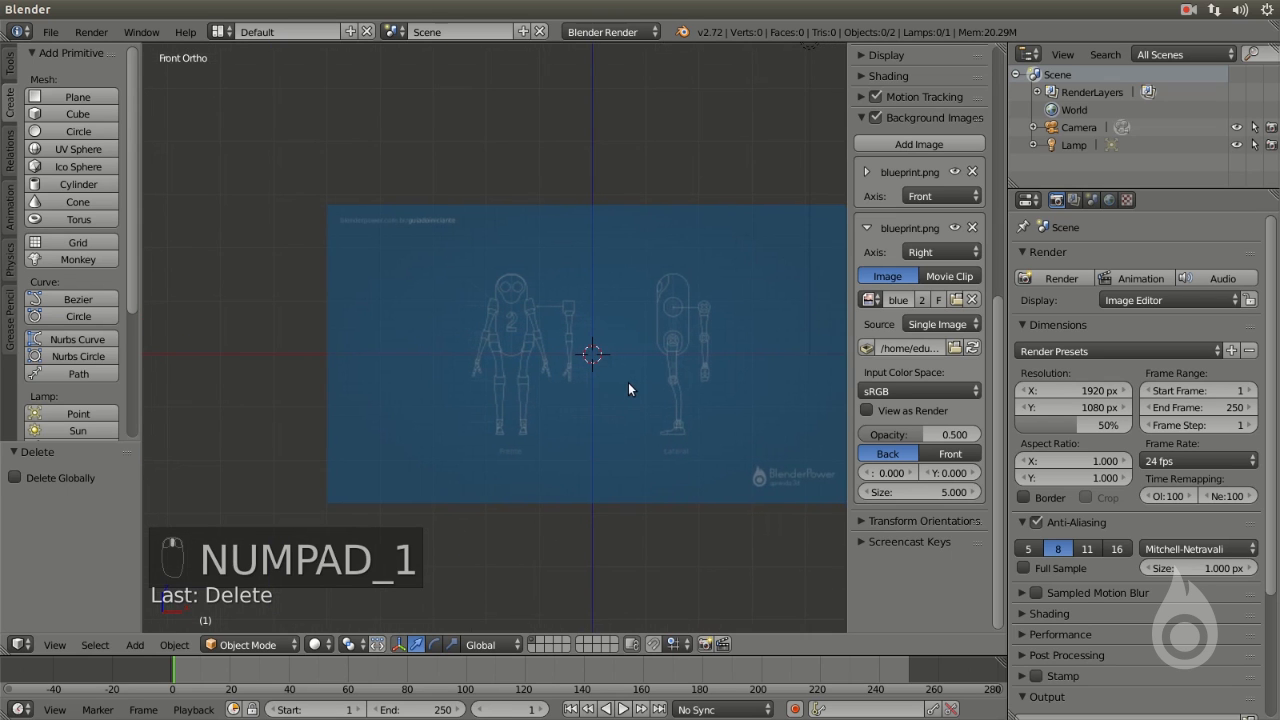
scroll(628, 382, up, 2)
key(shift+a)
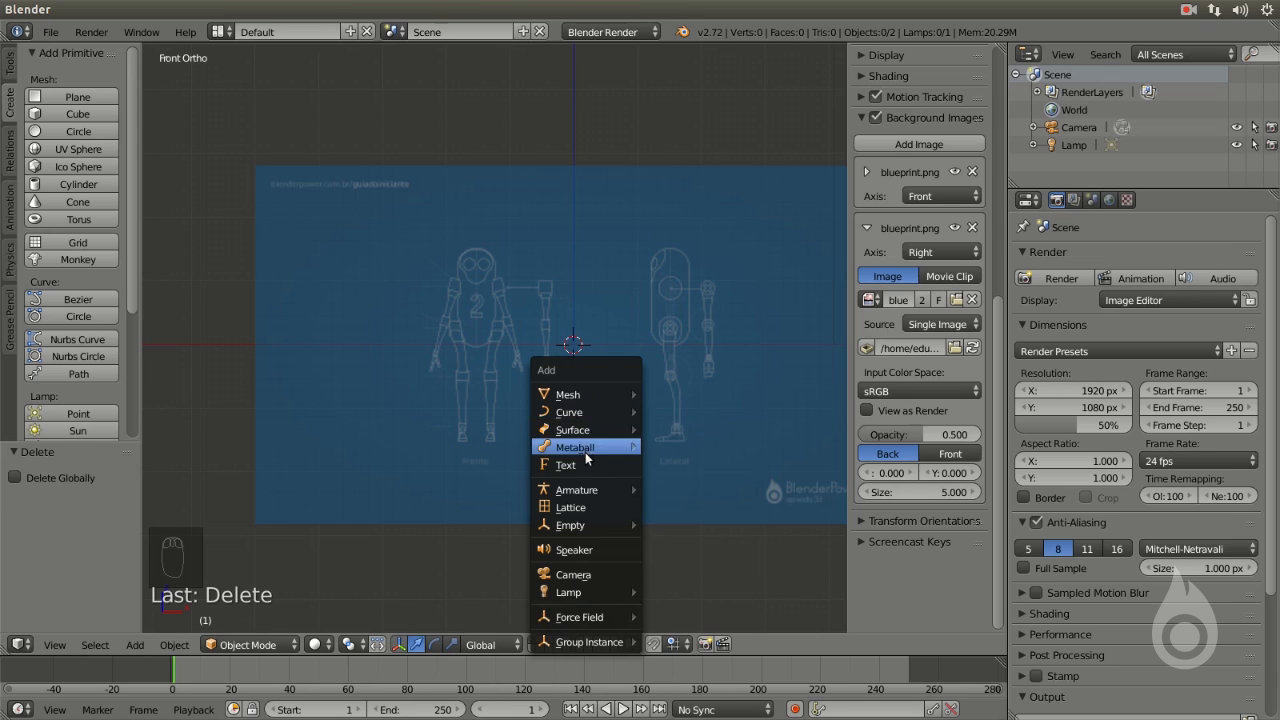
mouse_move(585, 394)
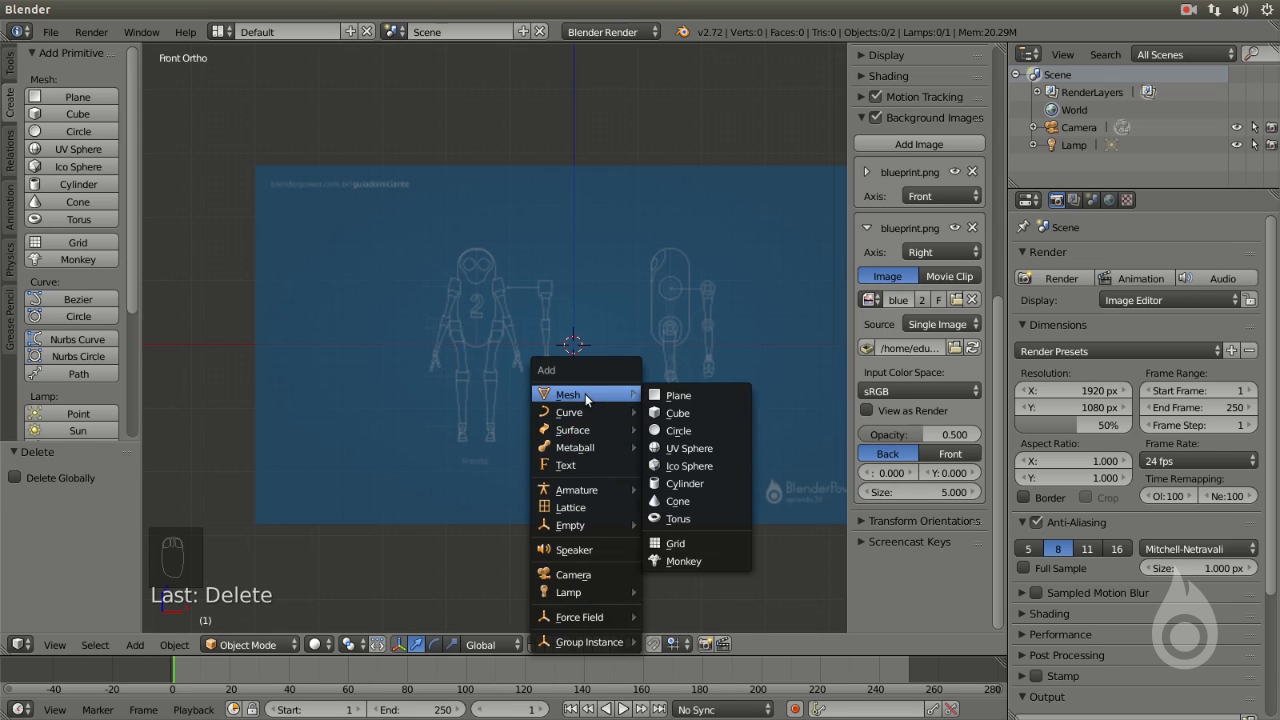
click(713, 449)
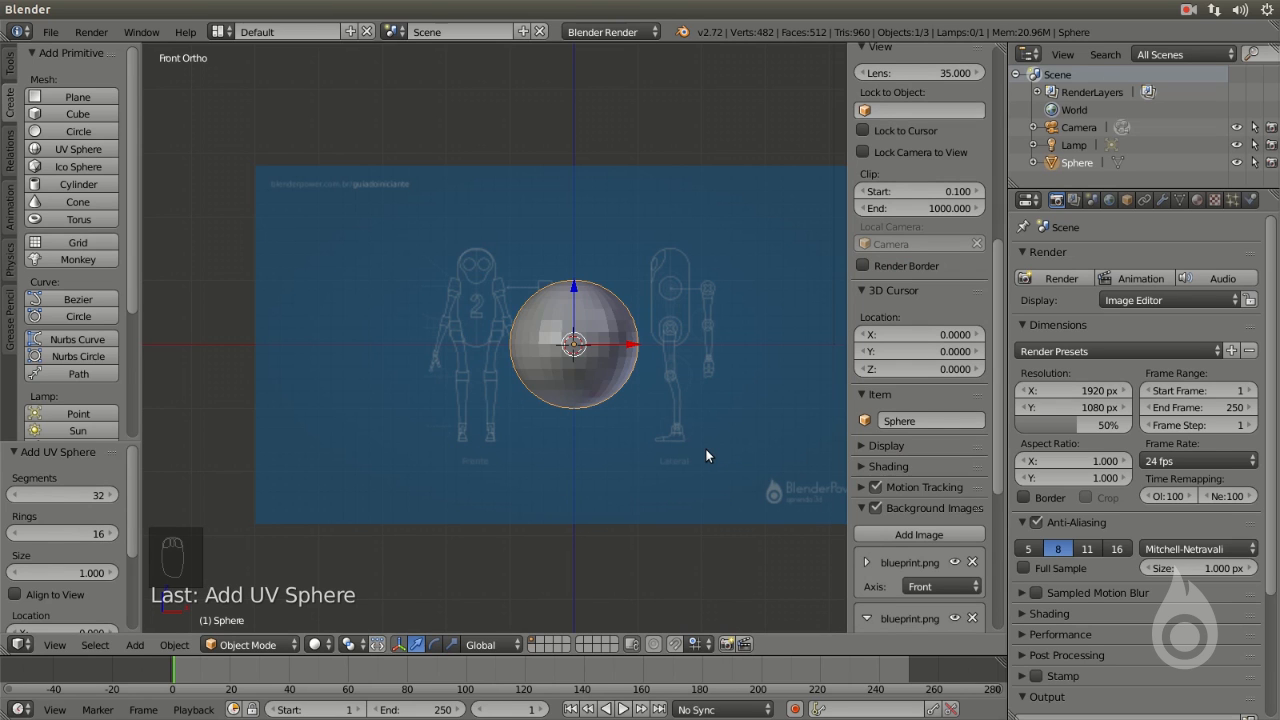
Set the new UV sphere's segments to 20, enlarging the operator settings area while editing
drag(103, 440, 97, 300)
click(76, 368)
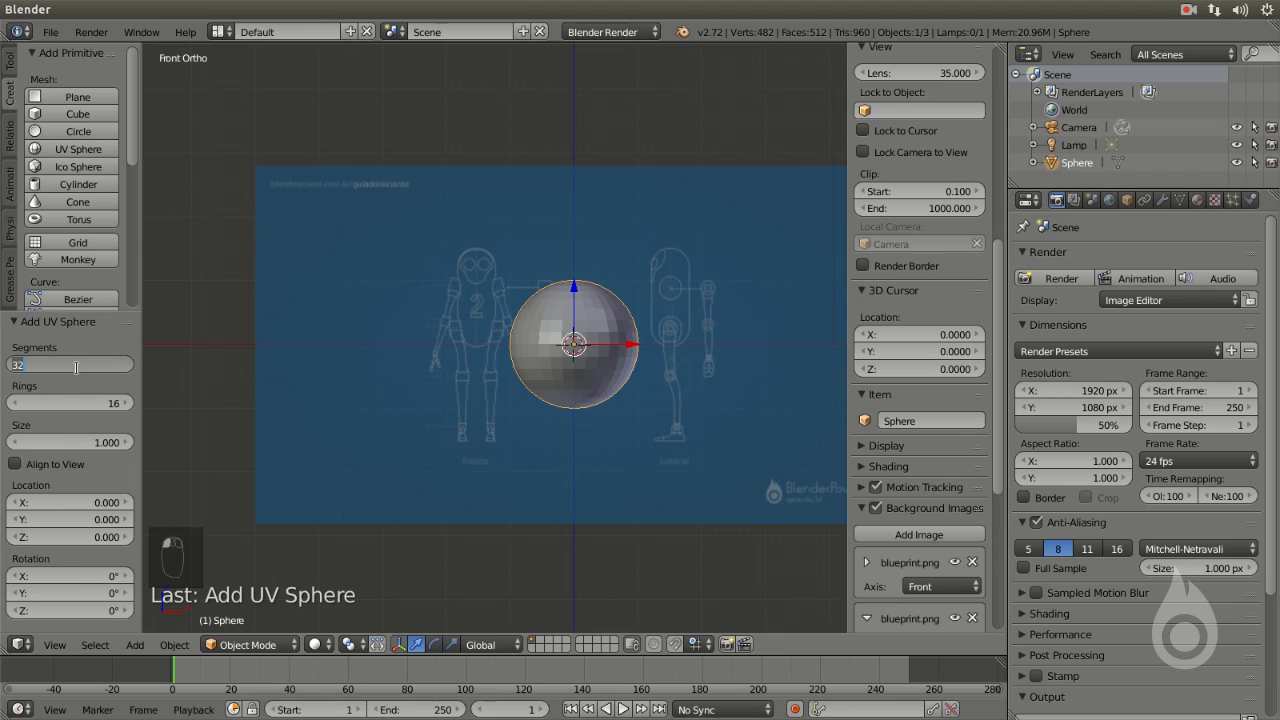
text(20)
key(Return)
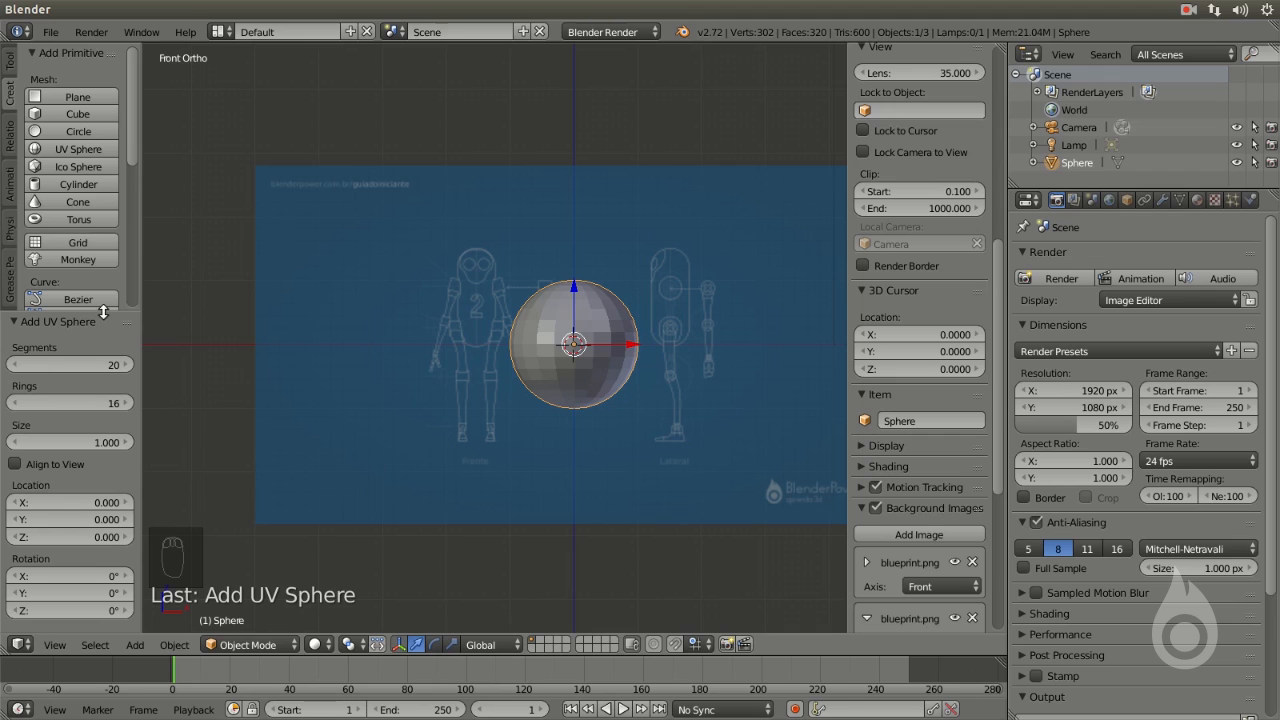
drag(103, 312, 103, 376)
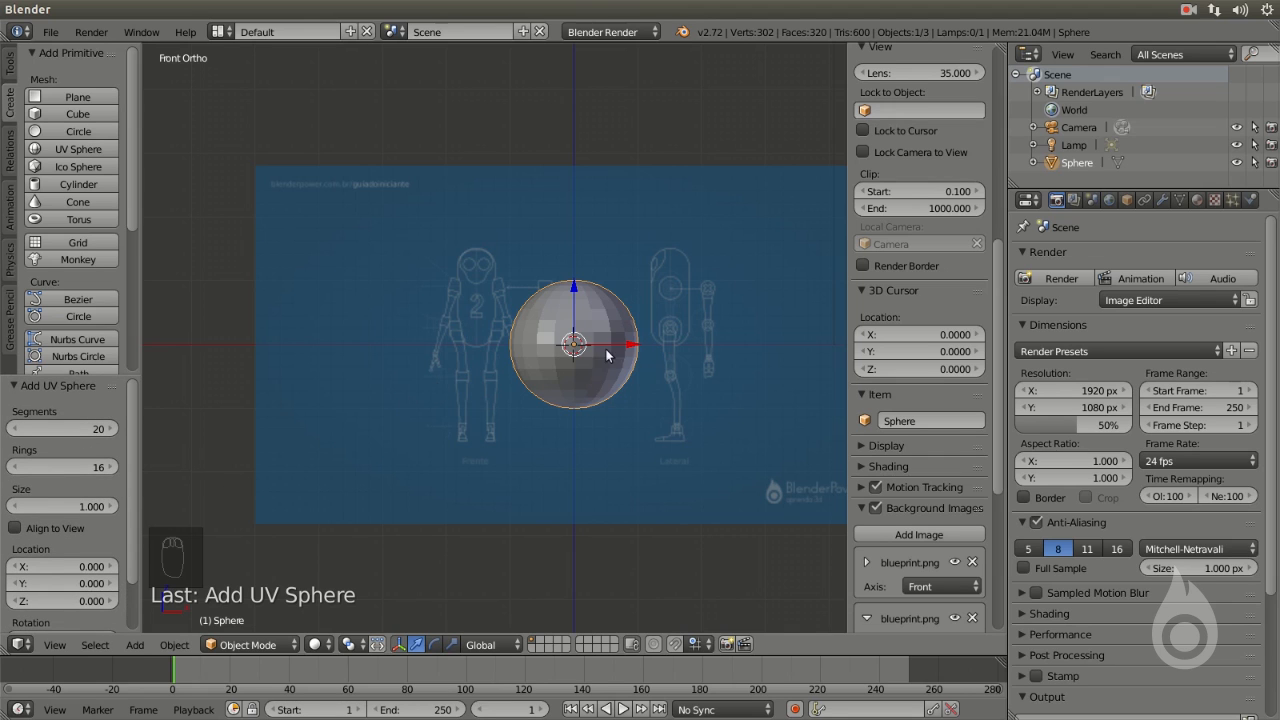
Move the sphere up along Z by about 0.907 and scale it down by a factor of about 0.491
scroll(620, 350, up, 3)
shift+middle_drag(620, 350, 565, 404)
scroll(565, 404, up, 1)
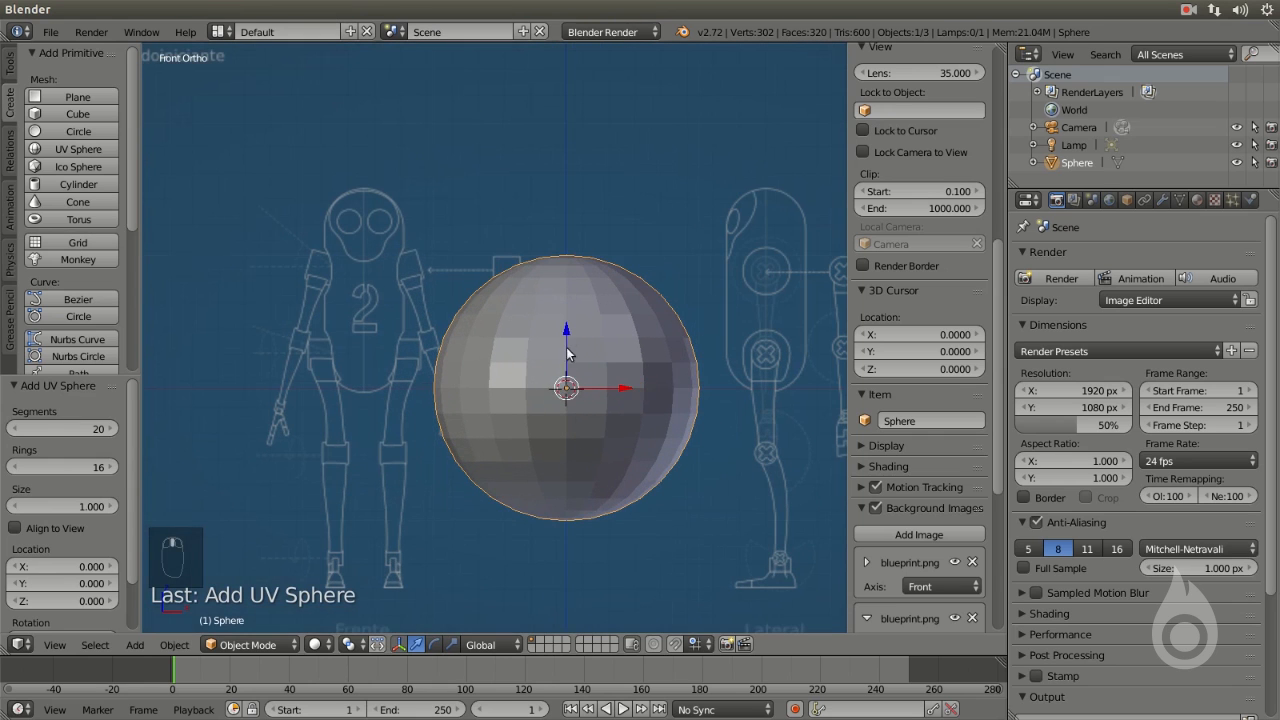
key(g)
key(z)
click(576, 213)
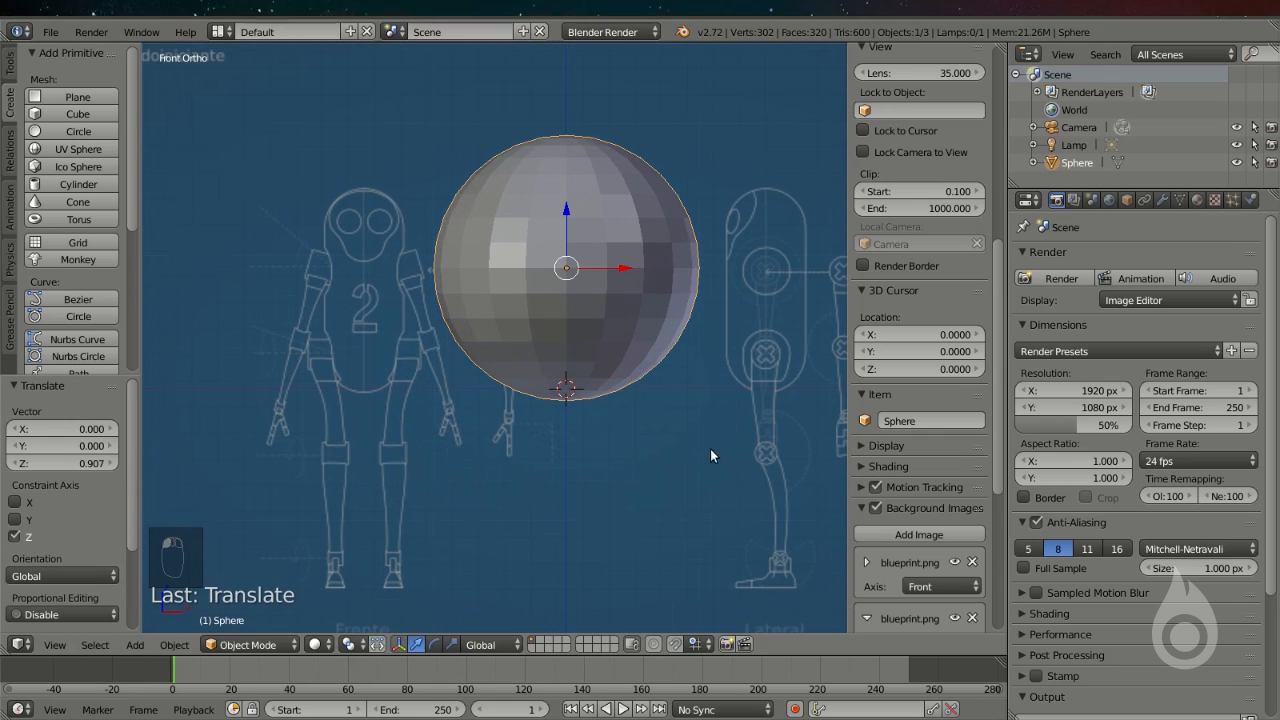
key(s)
click(637, 365)
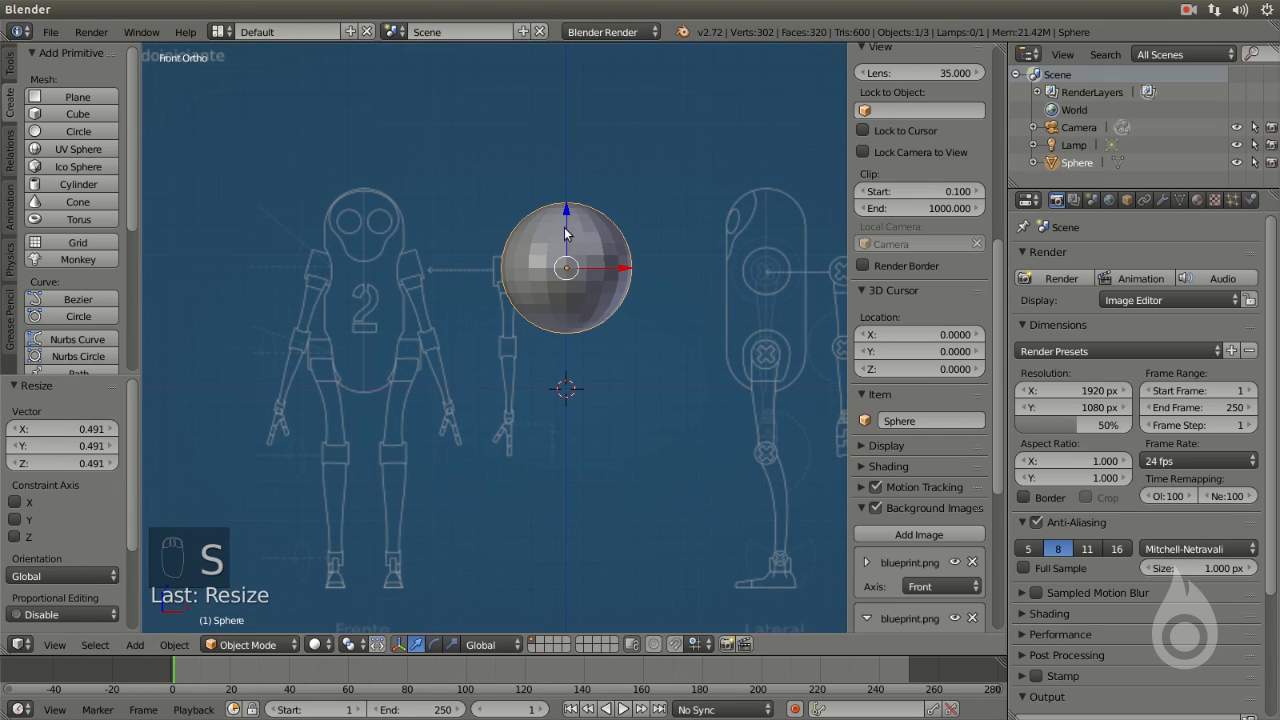
Raise the sphere about 0.332 along Z, scale it down further towards the blueprint head's size, and lower it about 0.073
key(g)
key(z)
click(569, 172)
key(s)
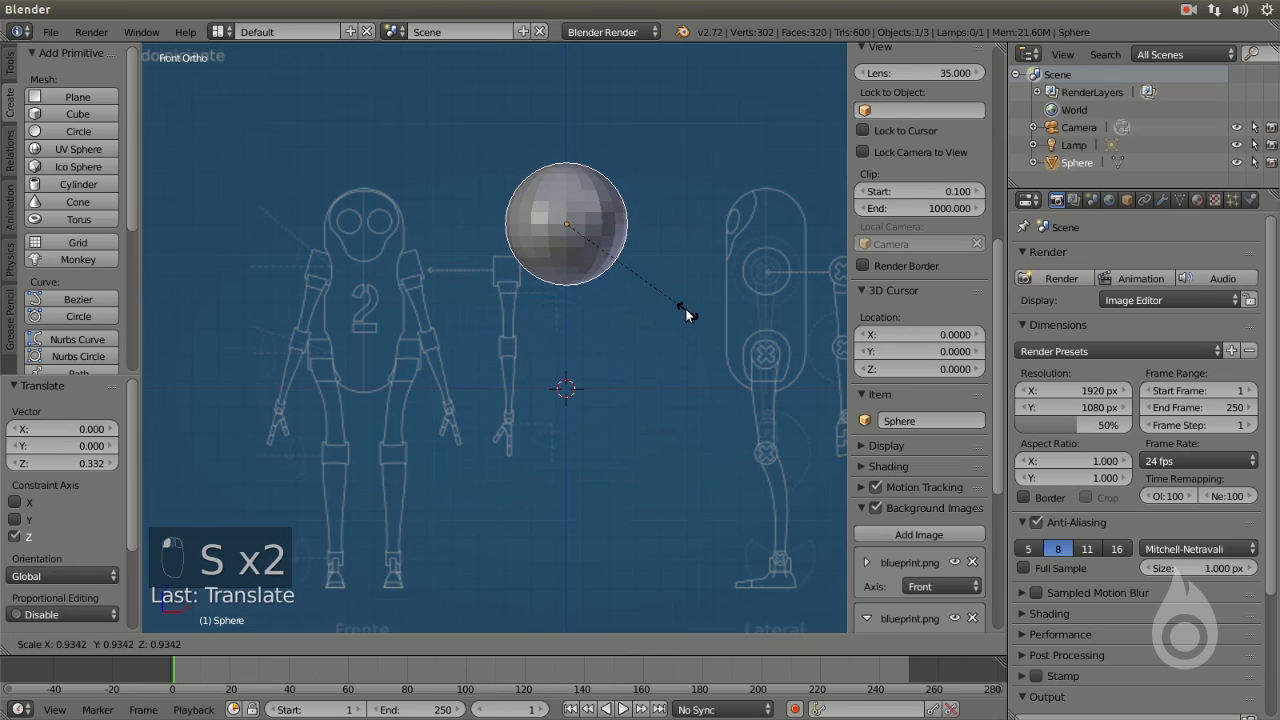
click(675, 298)
key(s)
click(718, 315)
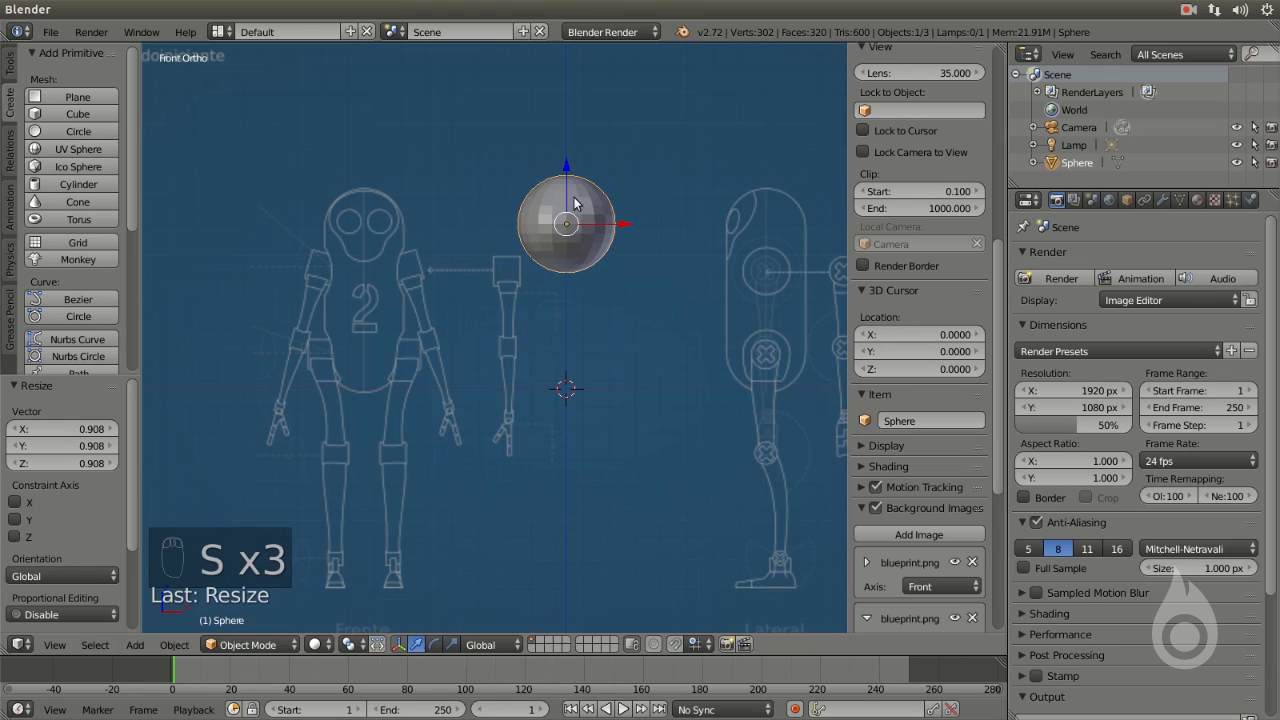
drag(570, 166, 573, 176)
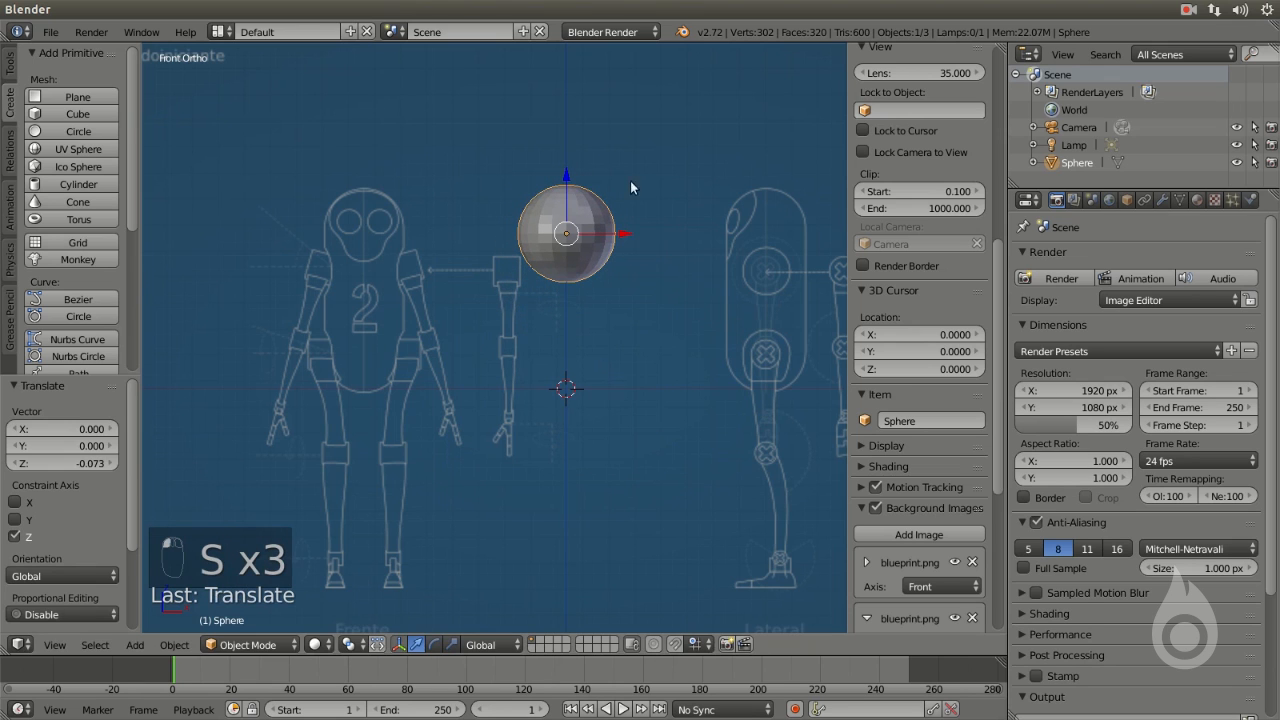
Expand the Front background image's settings, collapse the Right image's, and set the front image's X offset to 1.510
scroll(642, 376, up, 2)
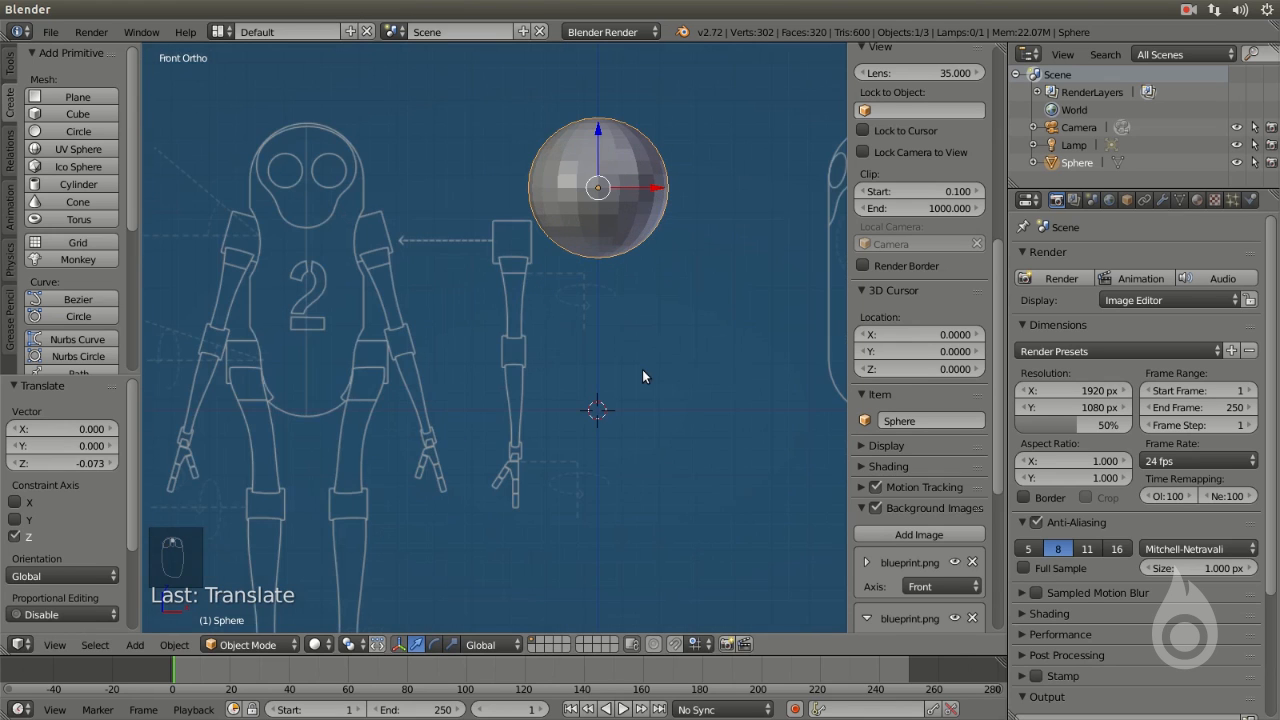
scroll(643, 371, down, 1)
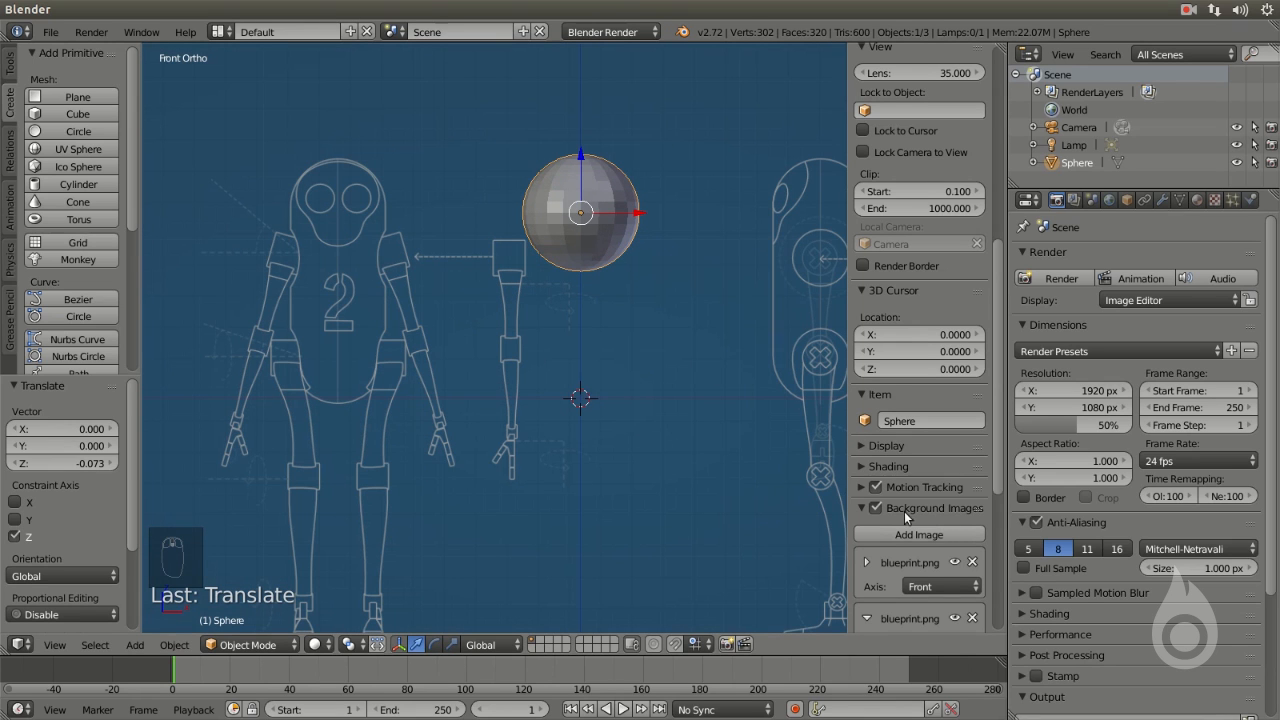
scroll(919, 565, down, 6)
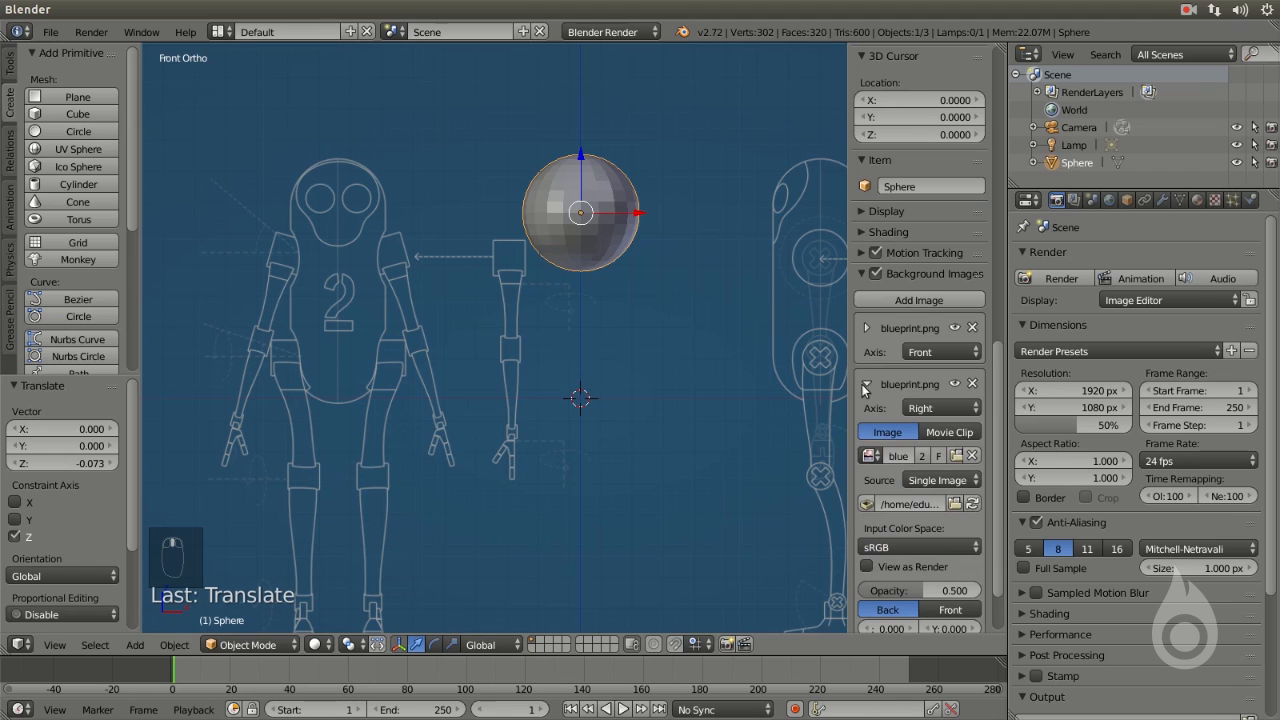
click(868, 383)
click(872, 330)
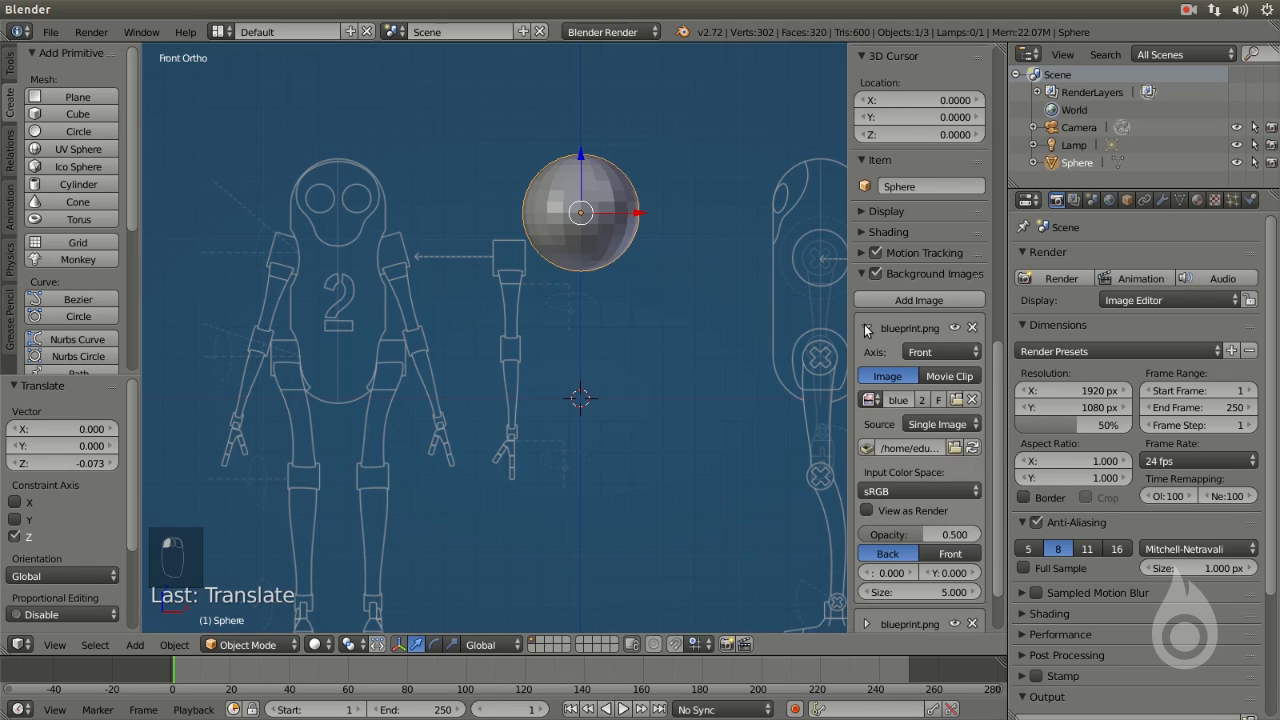
scroll(908, 552, down, 3)
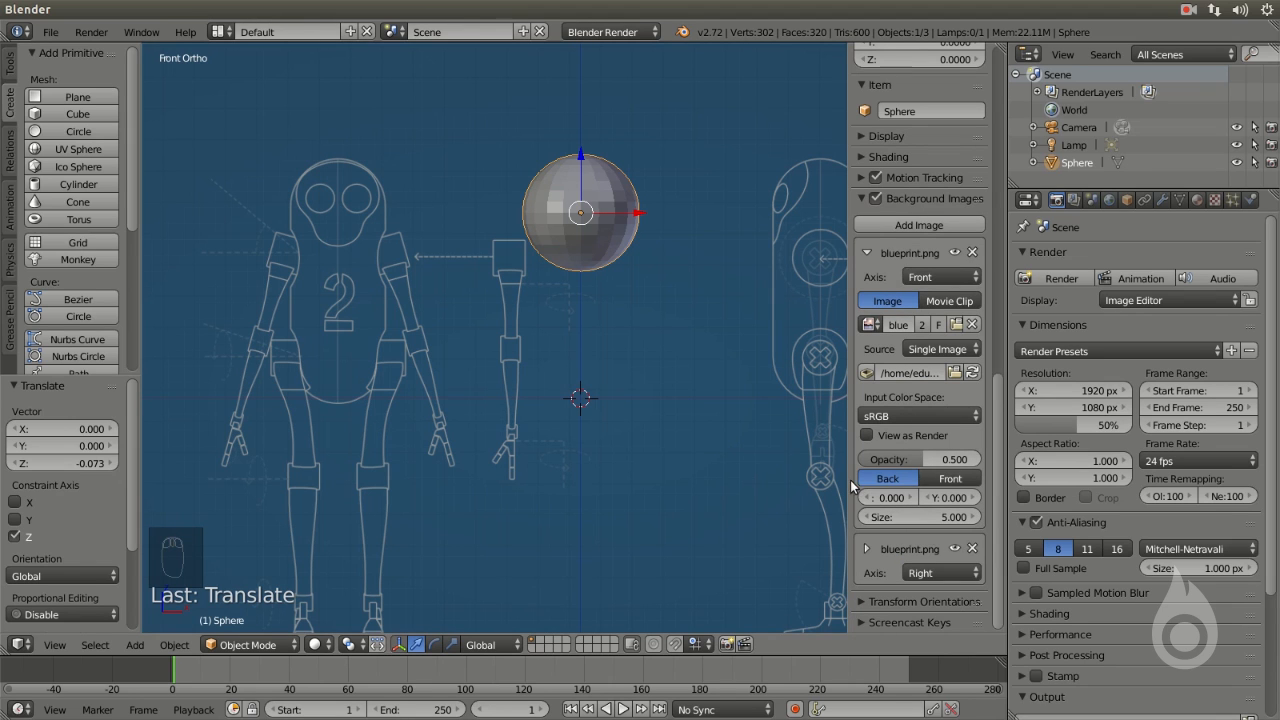
drag(851, 485, 829, 480)
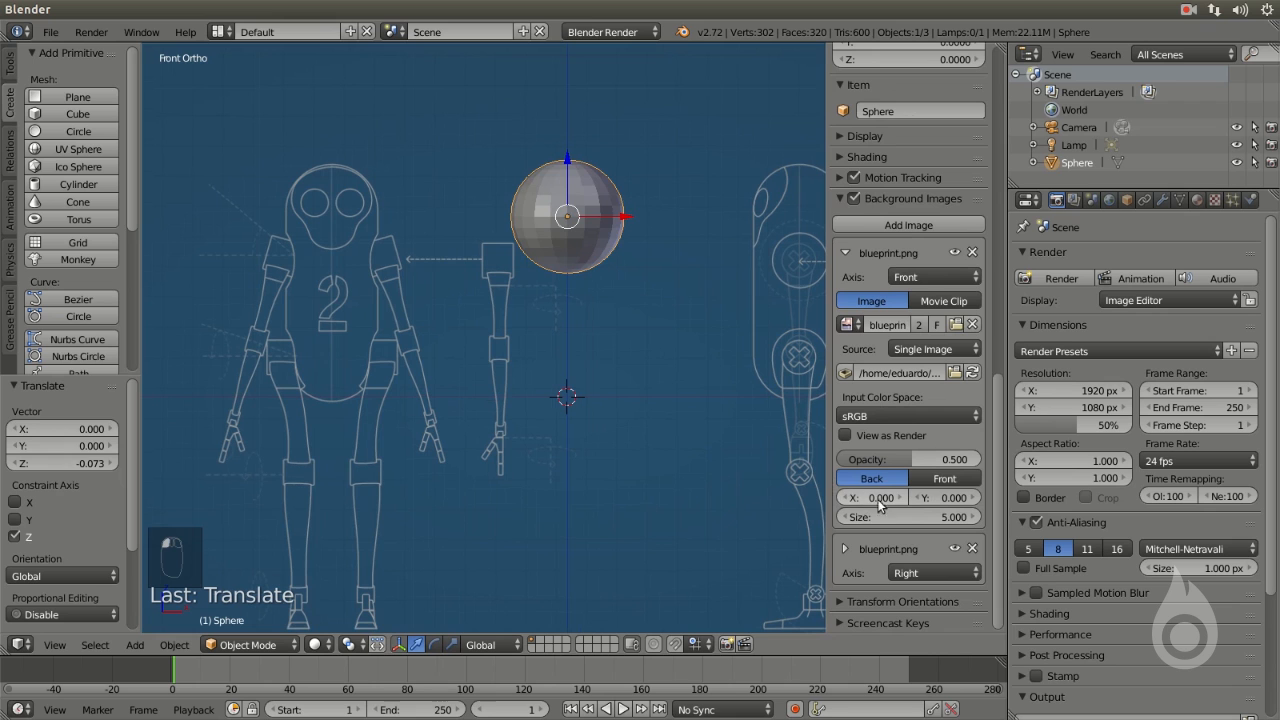
click(880, 498)
text(0.4)
key(Return)
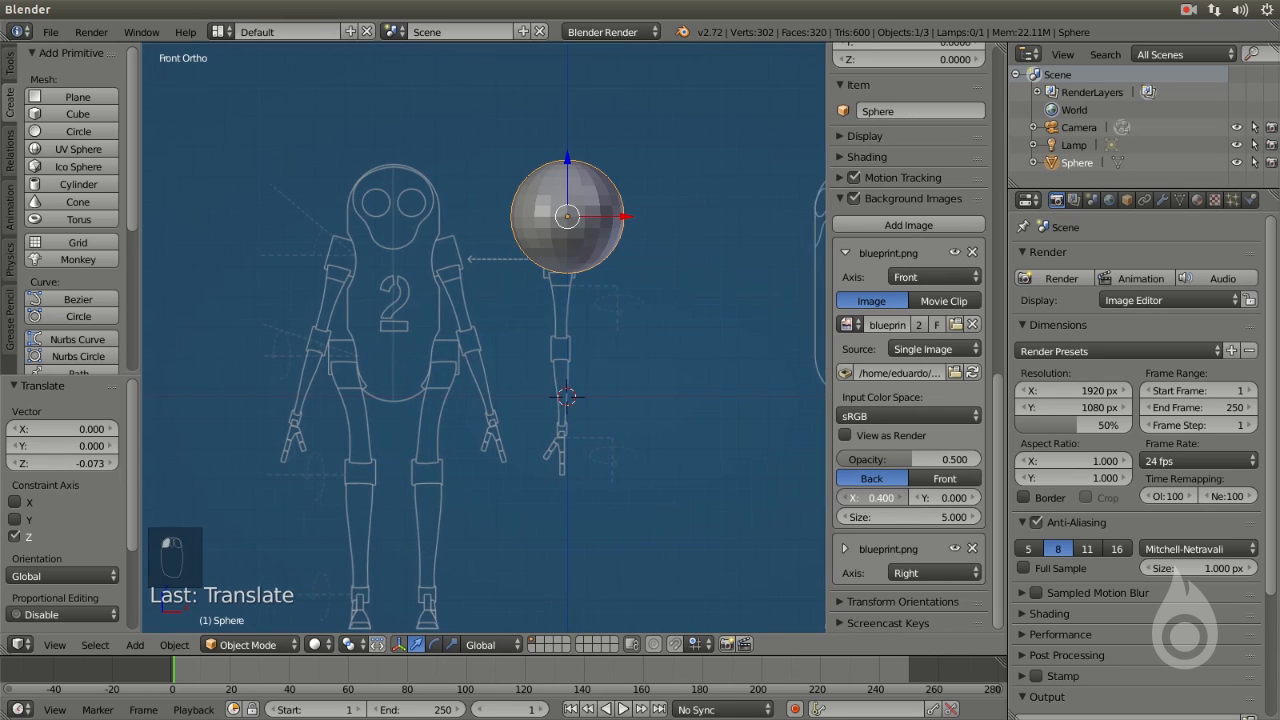
drag(880, 498, 939, 498)
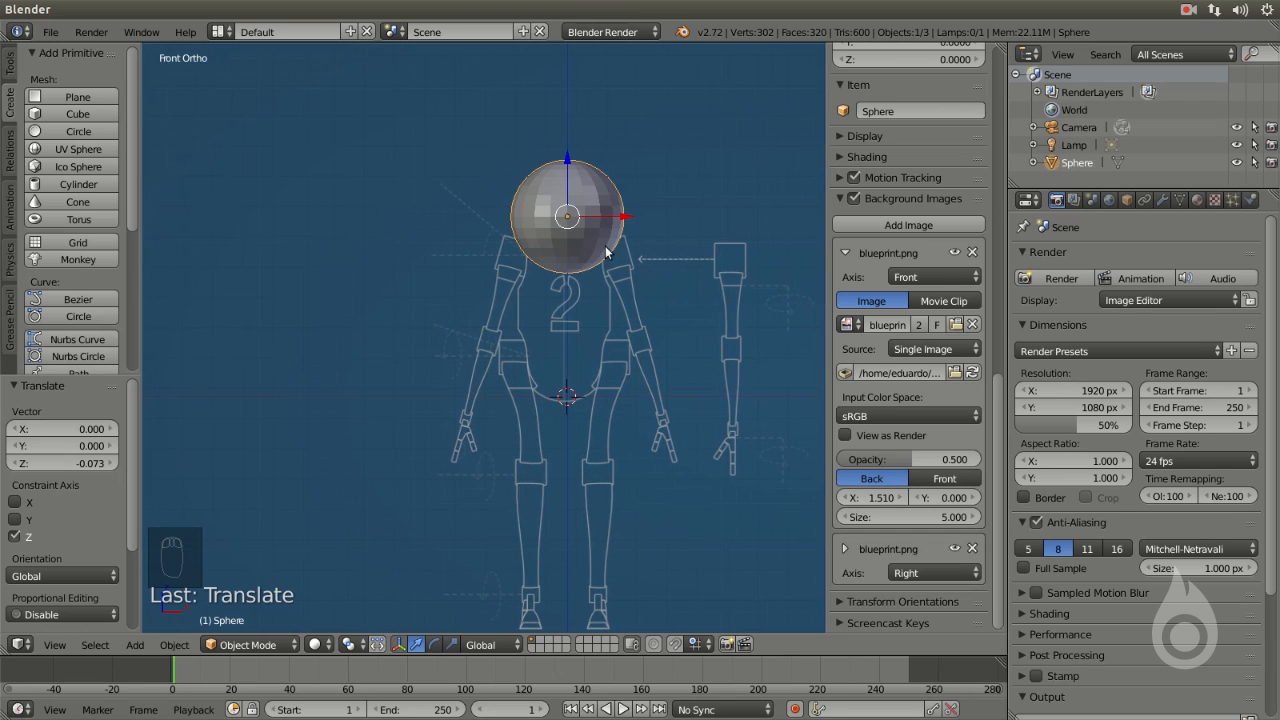
Toggle the viewport shading between Wireframe and Solid, ending in Wireframe to see the head drawing through the sphere
scroll(606, 217, up, 3)
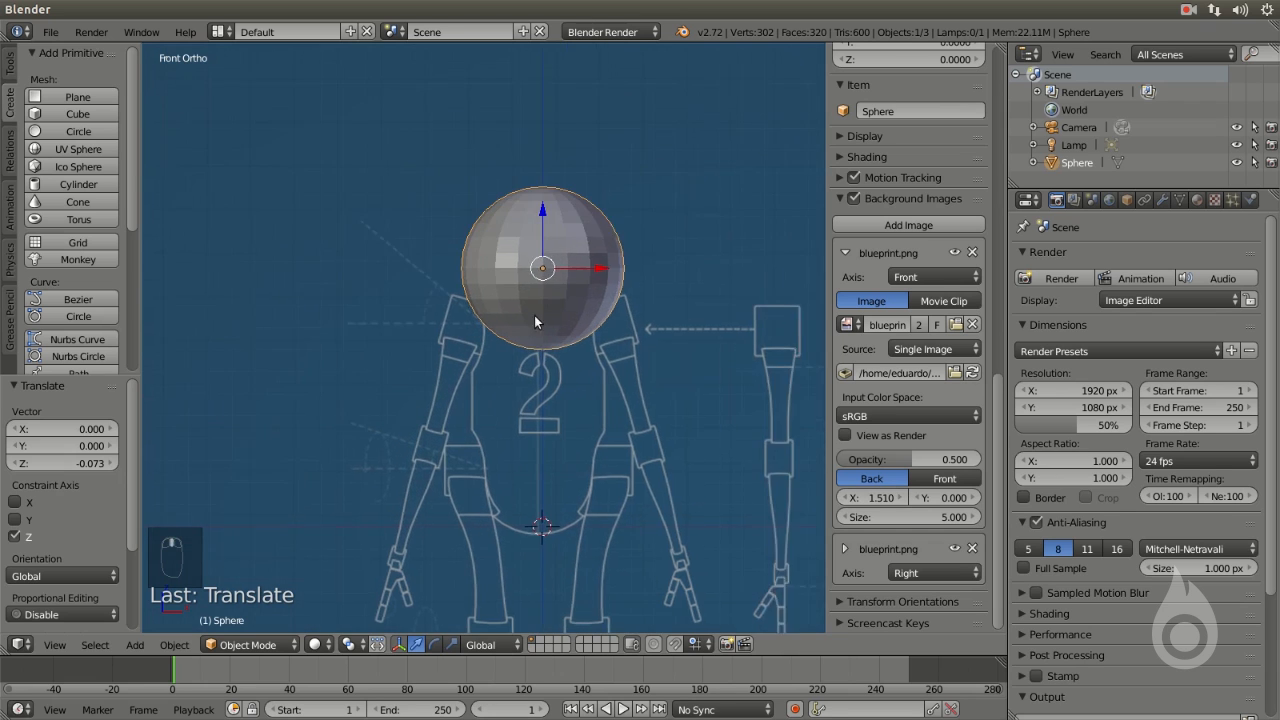
scroll(534, 315, up, 3)
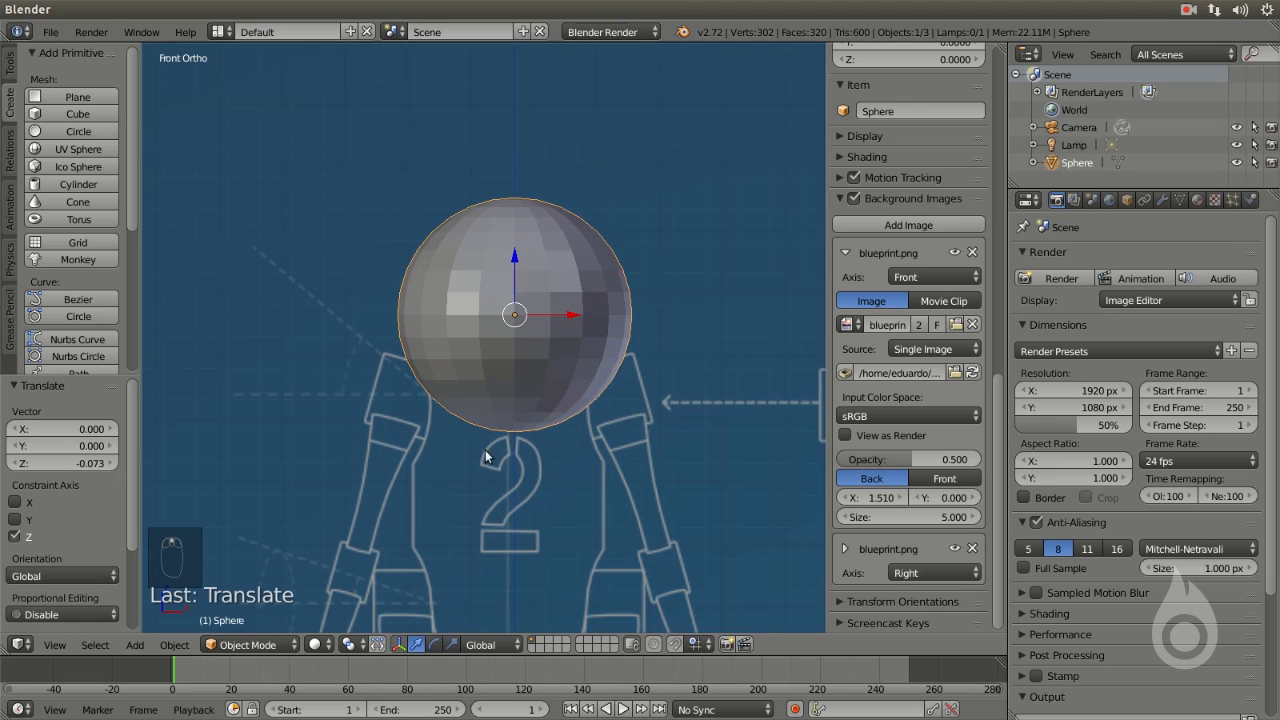
key(z)
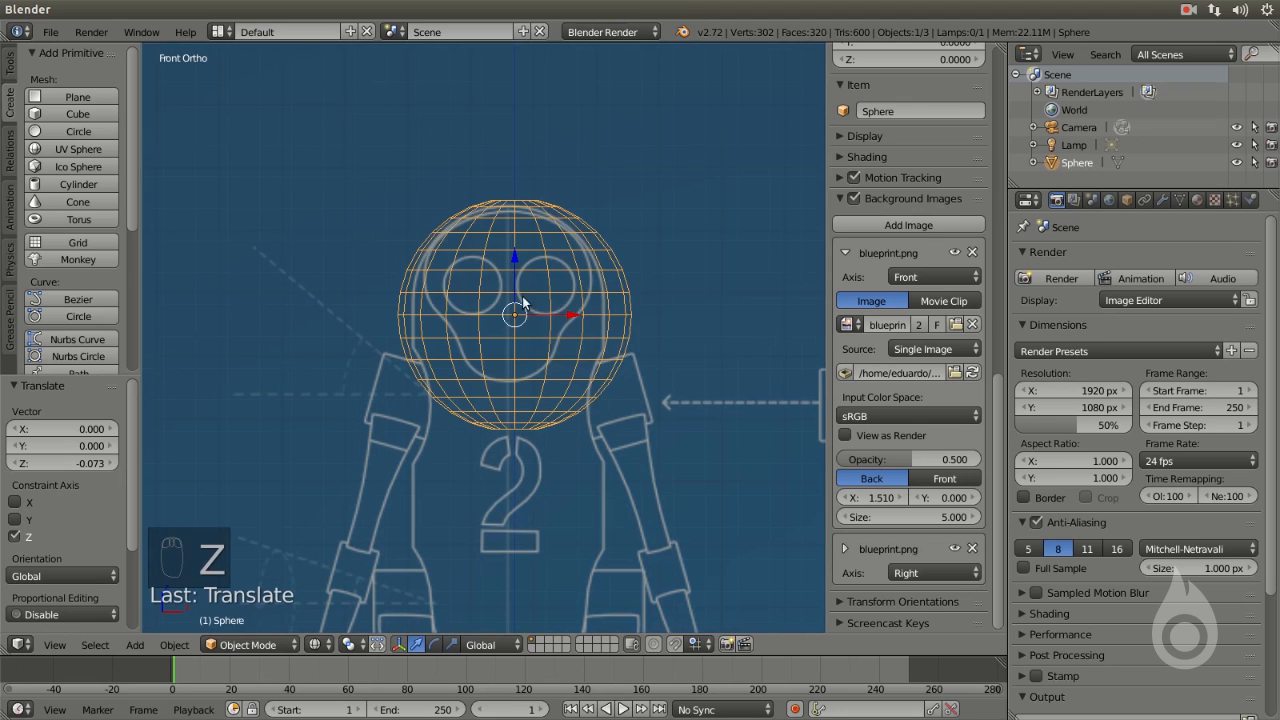
click(317, 644)
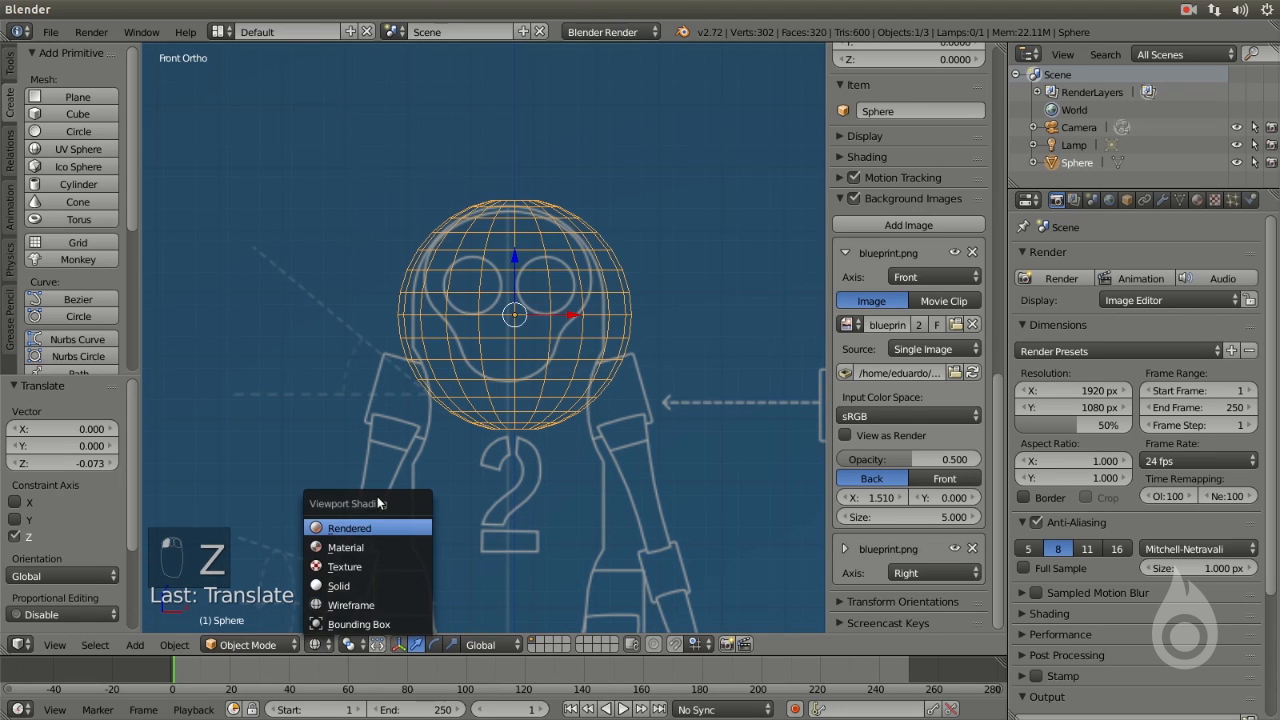
click(345, 588)
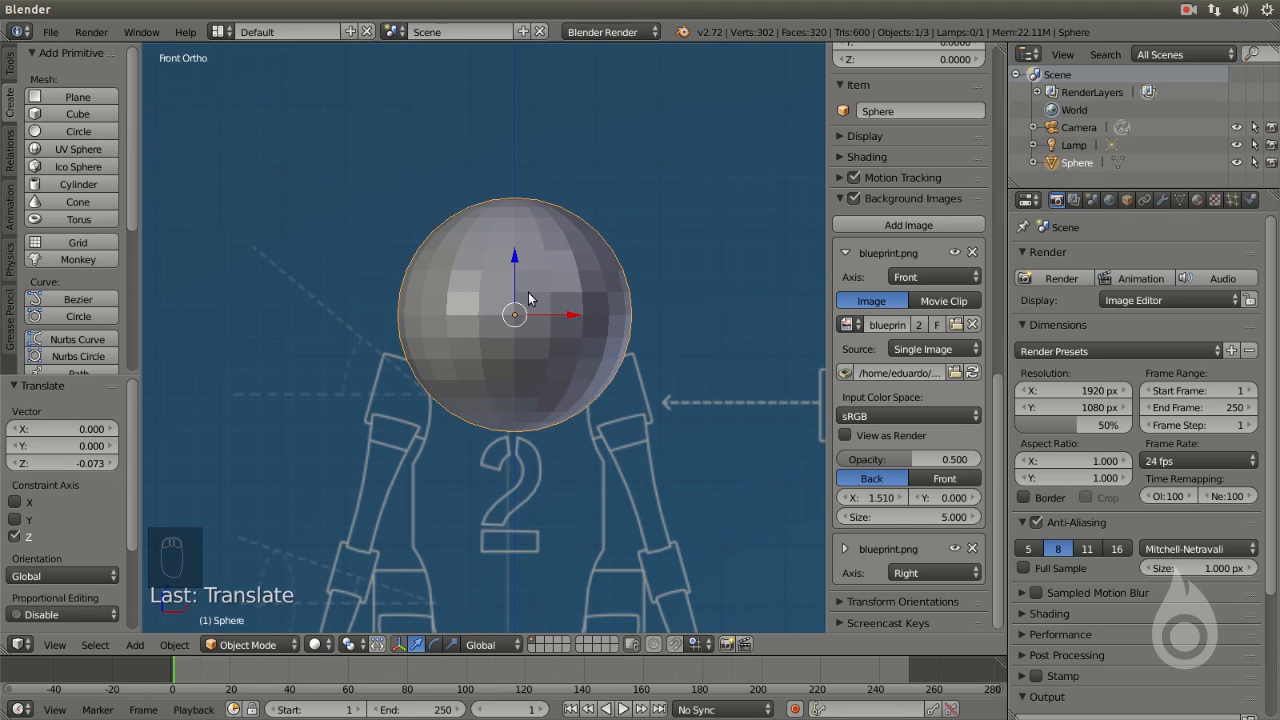
click(318, 644)
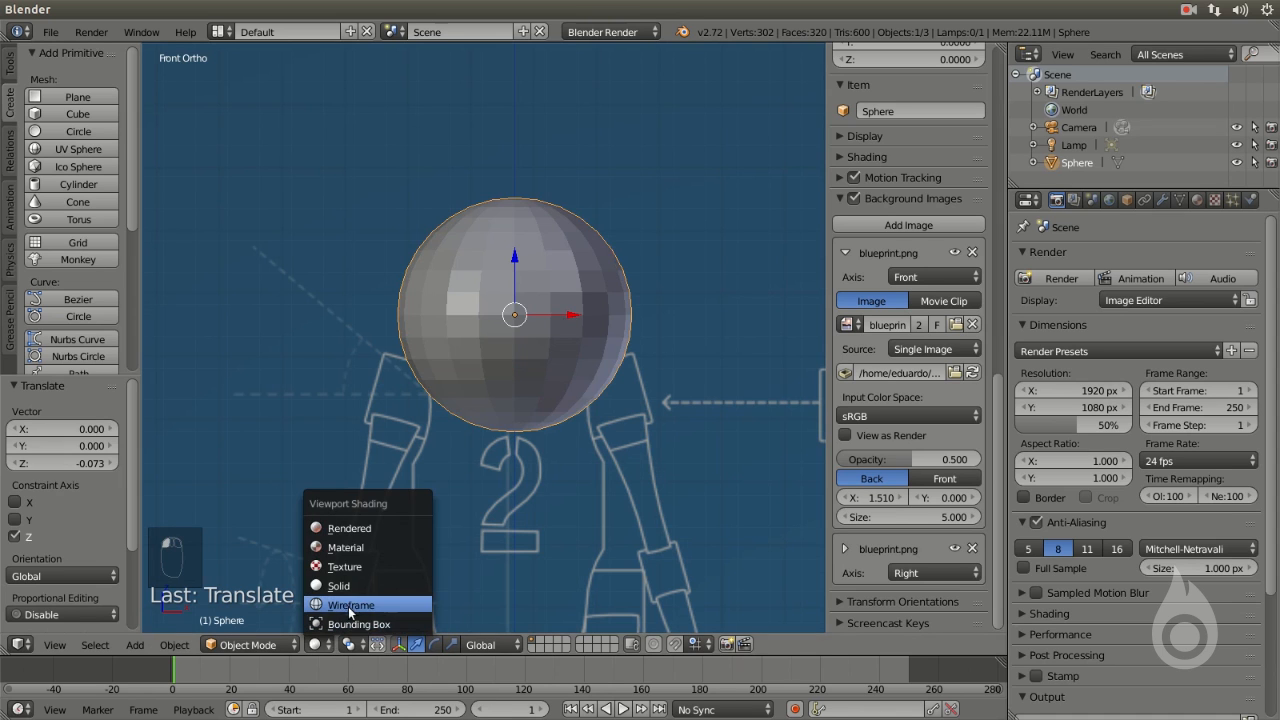
click(356, 606)
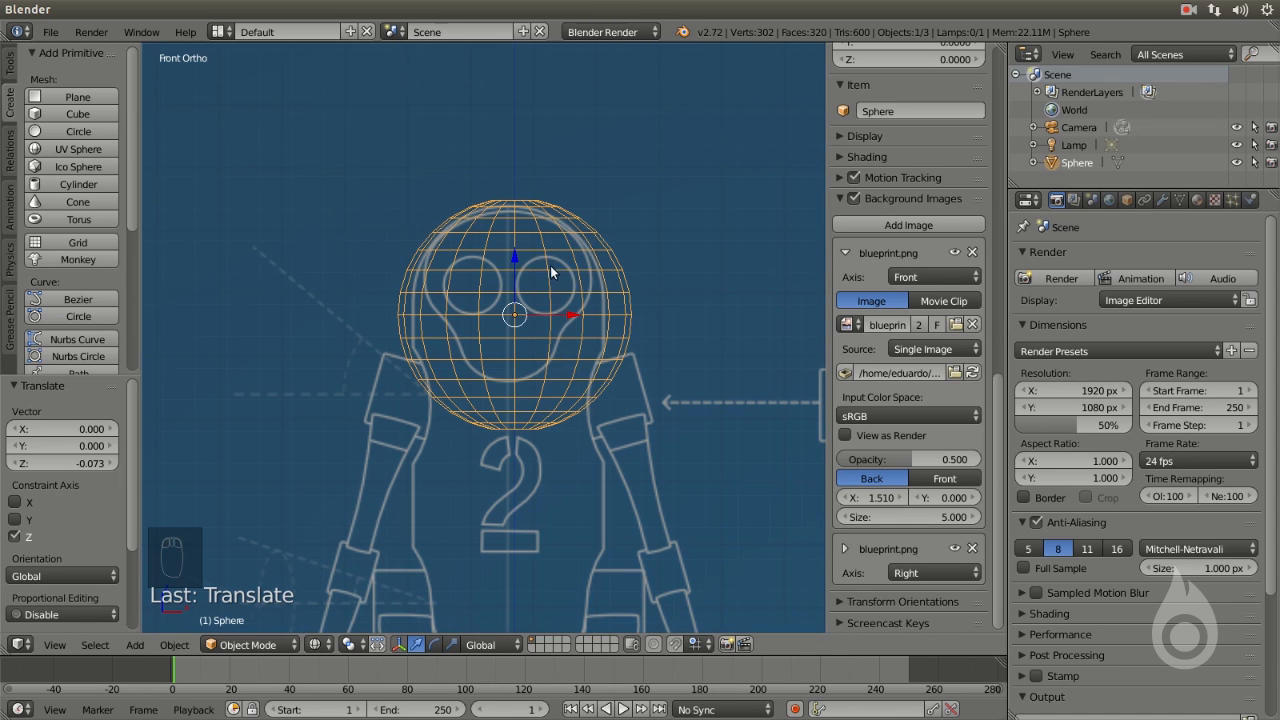
Examine how the front drawing's centre line aligns with the vertical axis around the head and the chest number 2
scroll(550, 265, up, 1)
scroll(505, 426, up, 1)
scroll(494, 392, up, 1)
scroll(518, 410, up, 1)
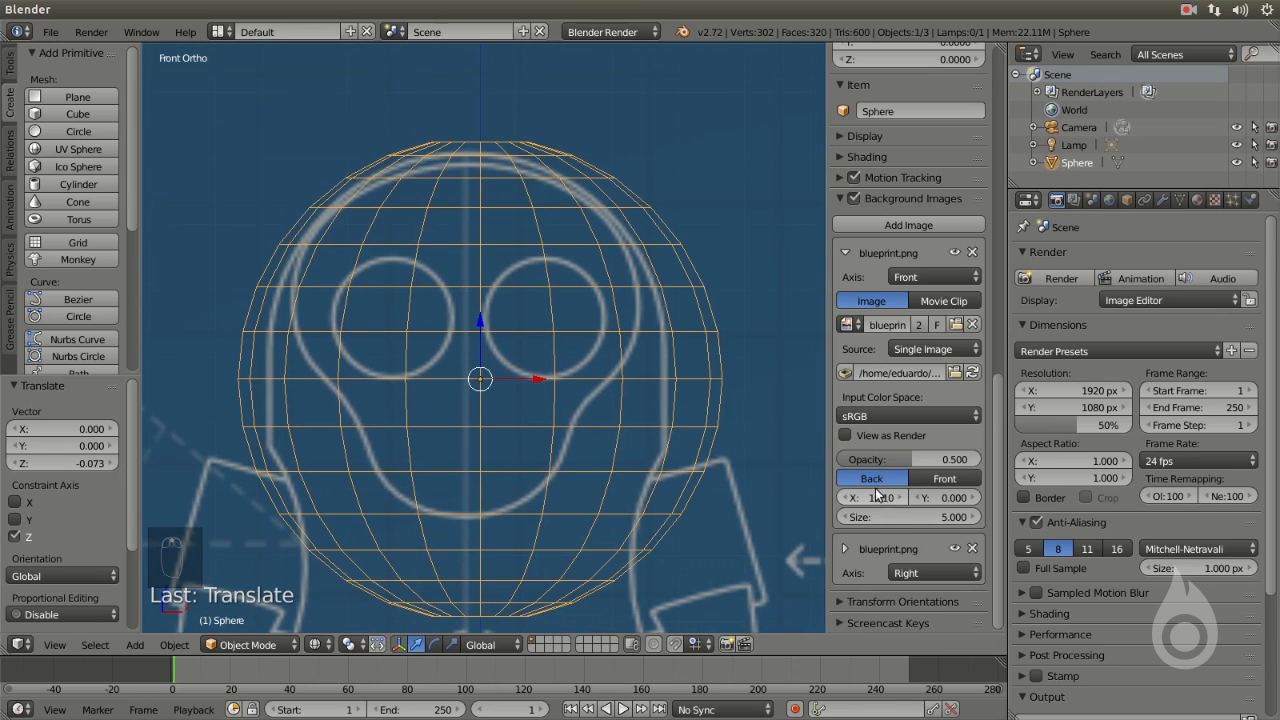
scroll(580, 370, down, 4)
scroll(495, 425, up, 4)
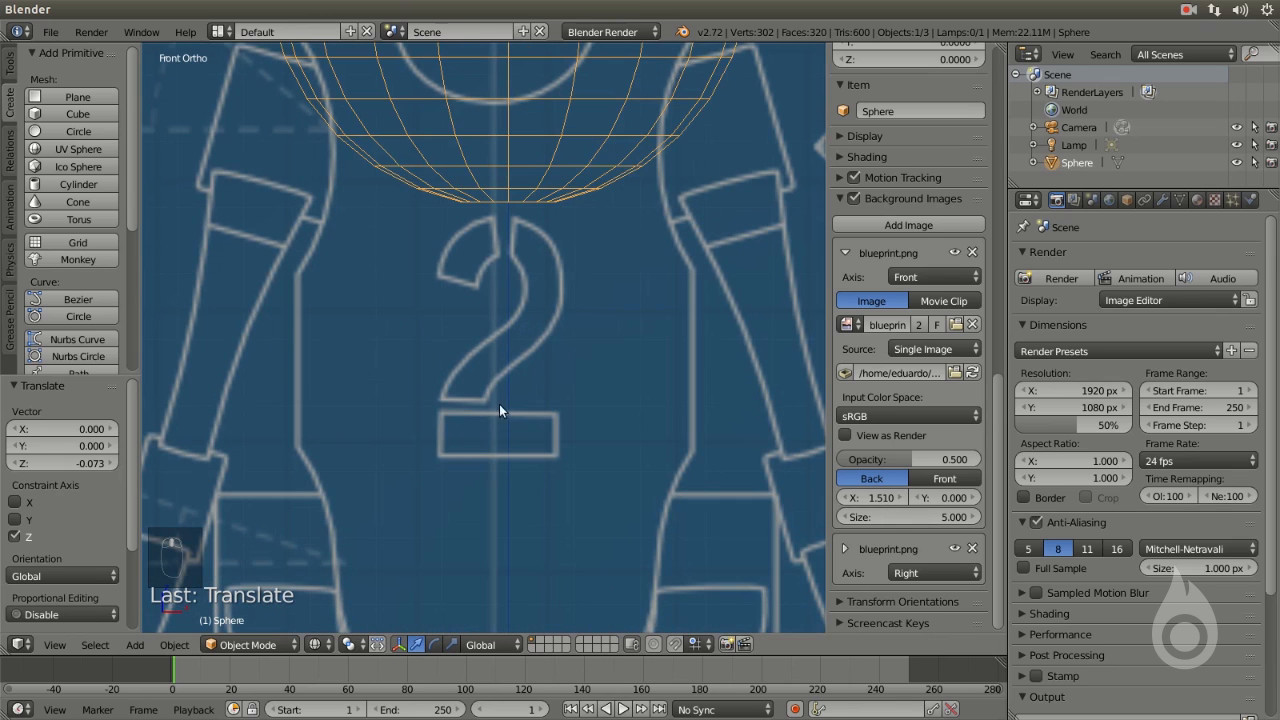
shift+middle_drag(511, 411, 502, 336)
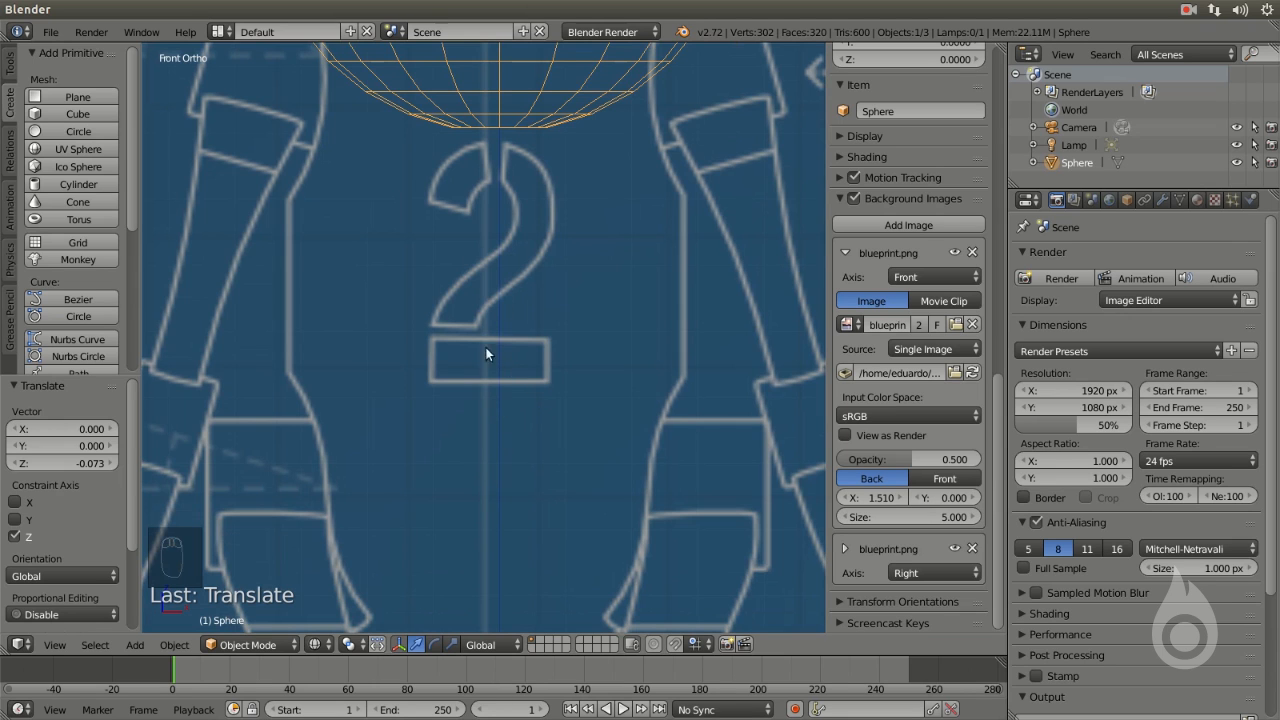
Set the Front background image's X offset to 1.530 and check its centre line against the vertical axis
mouse_move(863, 505)
mouse_down()
mouse_move(895, 505)
mouse_move(842, 503)
mouse_move(860, 503)
mouse_up()
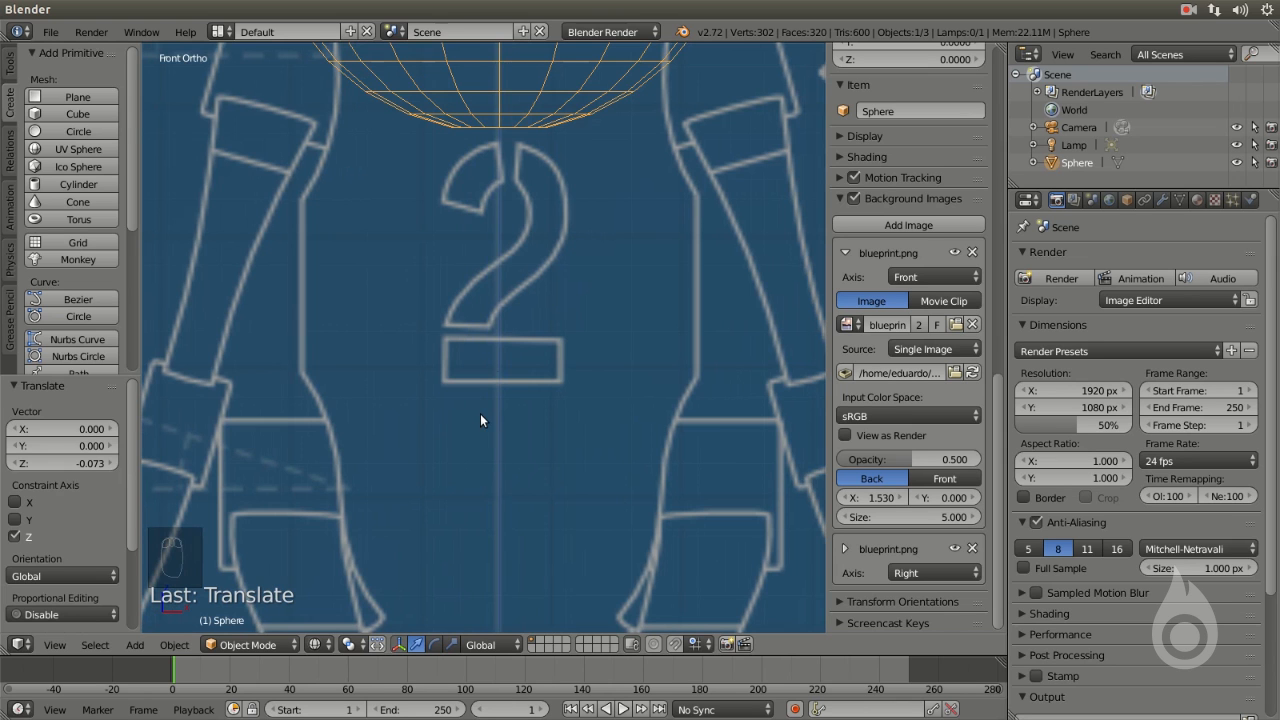
scroll(481, 420, down, 1)
scroll(533, 398, down, 3)
scroll(516, 344, up, 3)
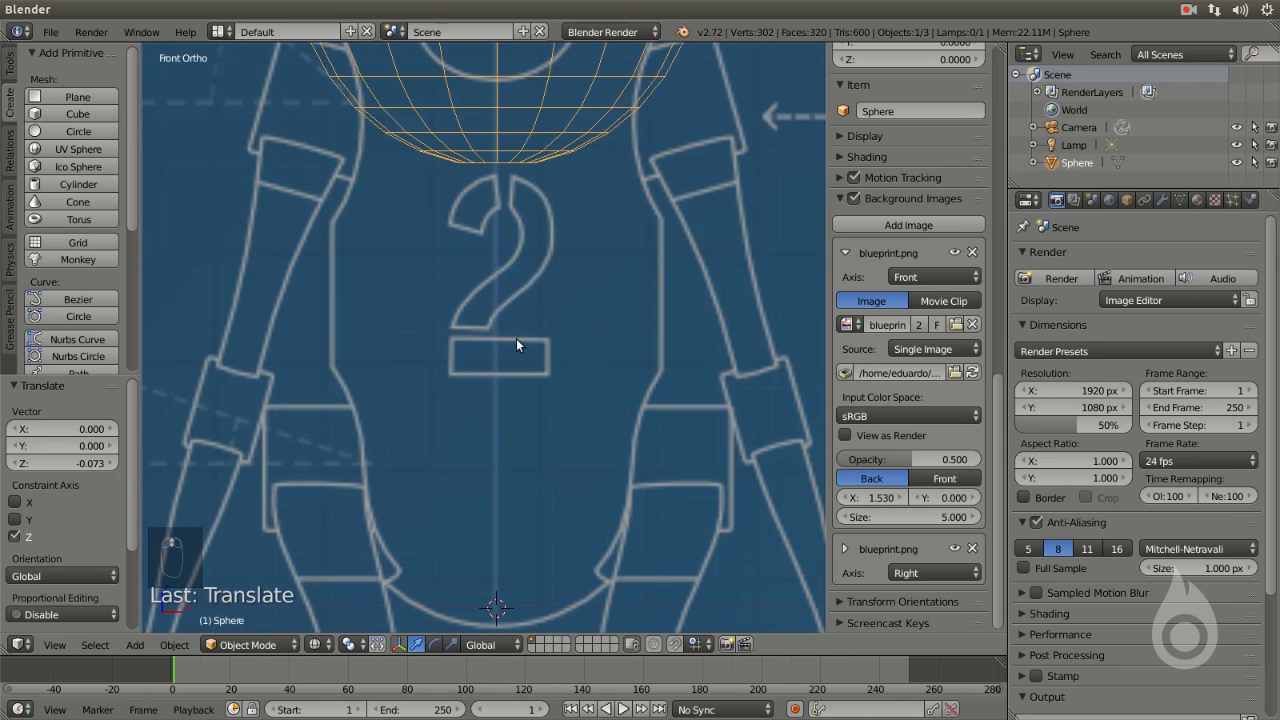
scroll(516, 338, up, 12)
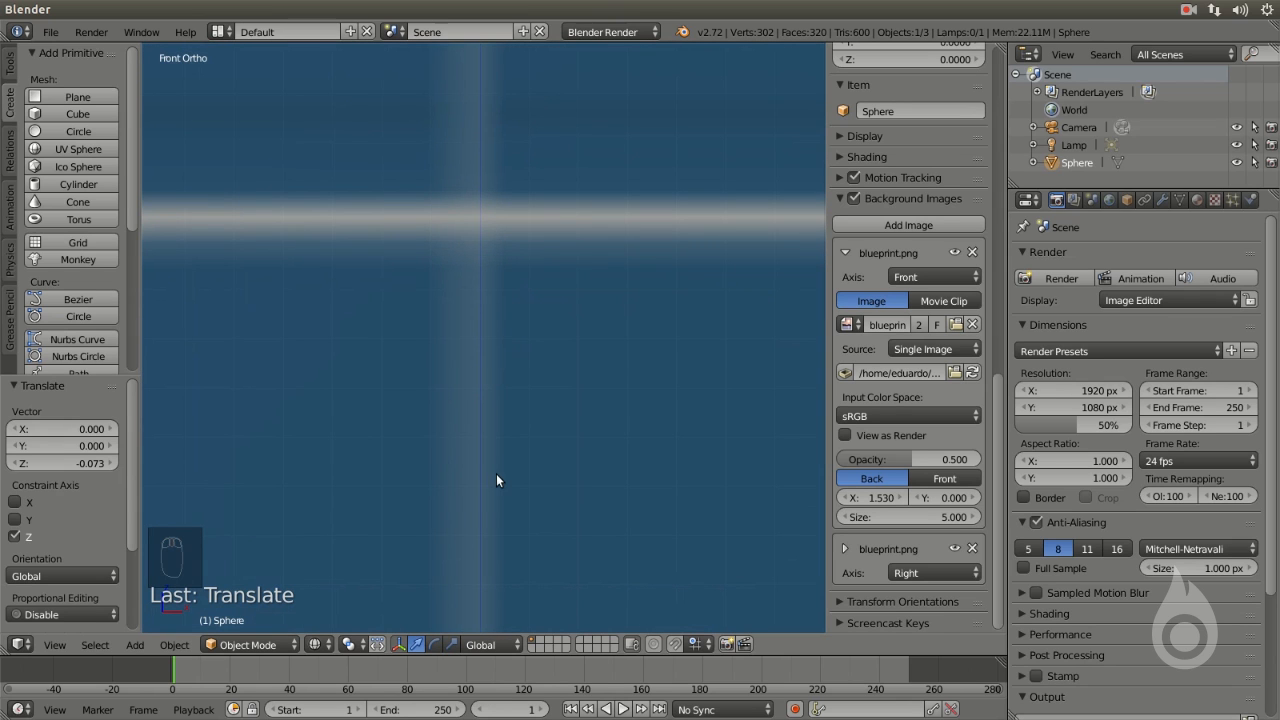
scroll(493, 465, down, 5)
scroll(494, 441, up, 6)
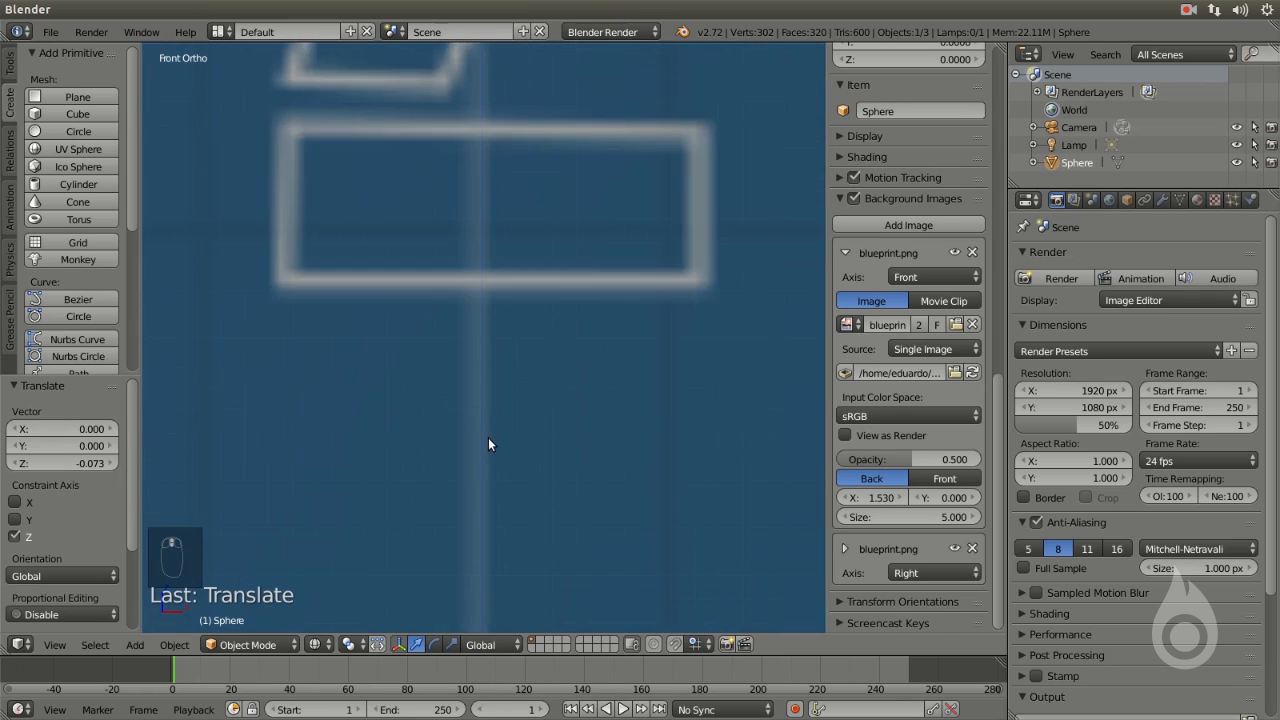
scroll(473, 444, down, 7)
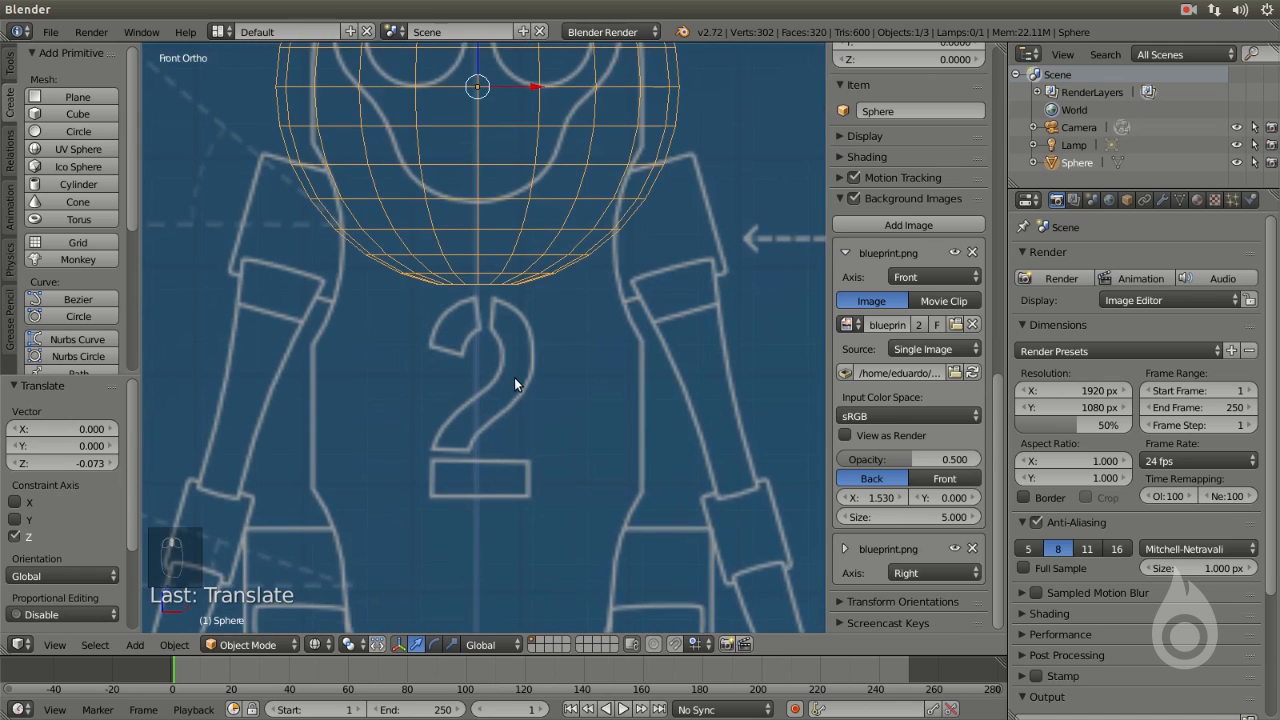
scroll(515, 379, down, 8)
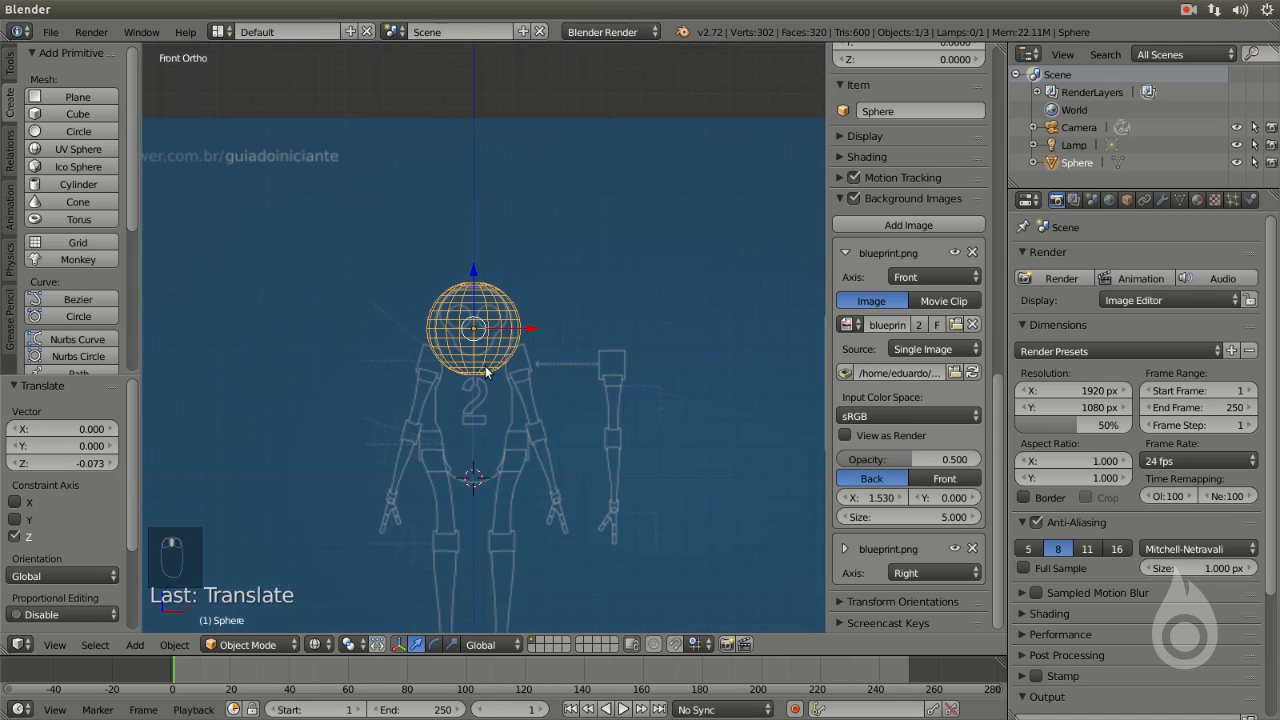
scroll(497, 368, up, 3)
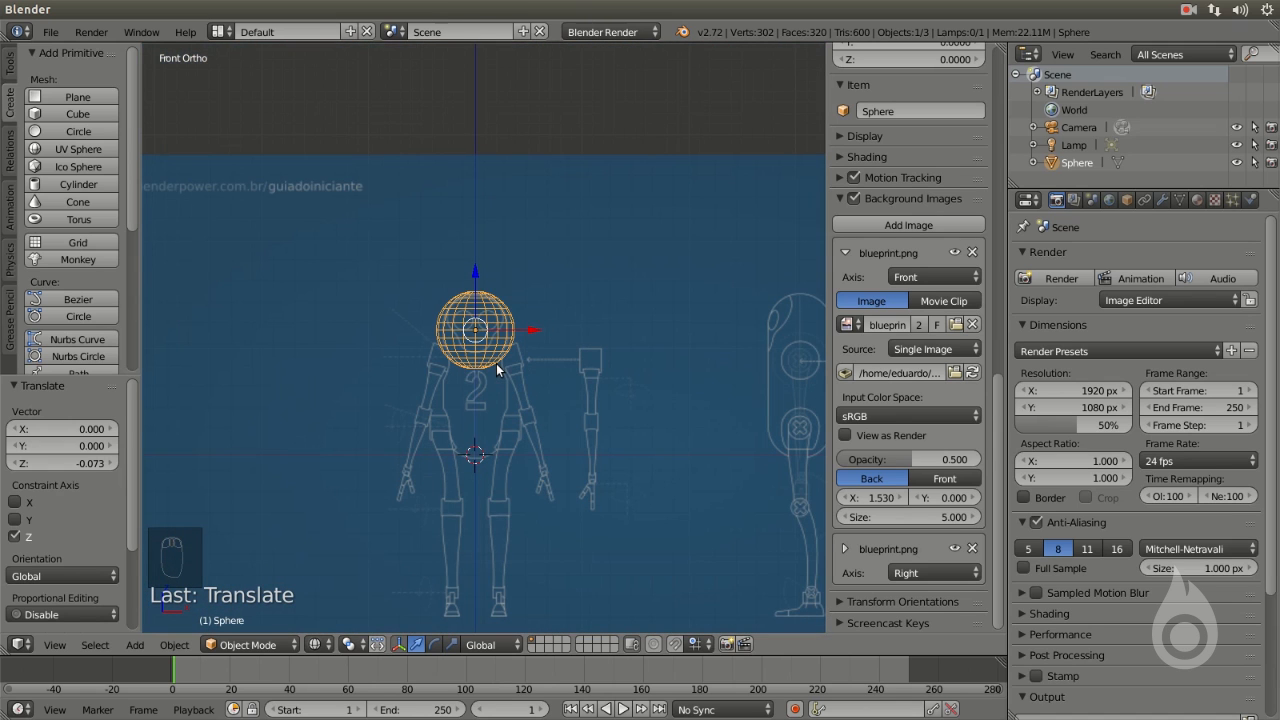
Switch to the right orthographic view, collapse the Front background image's settings and expand the Right image's settings
key(KP_3)
click(844, 253)
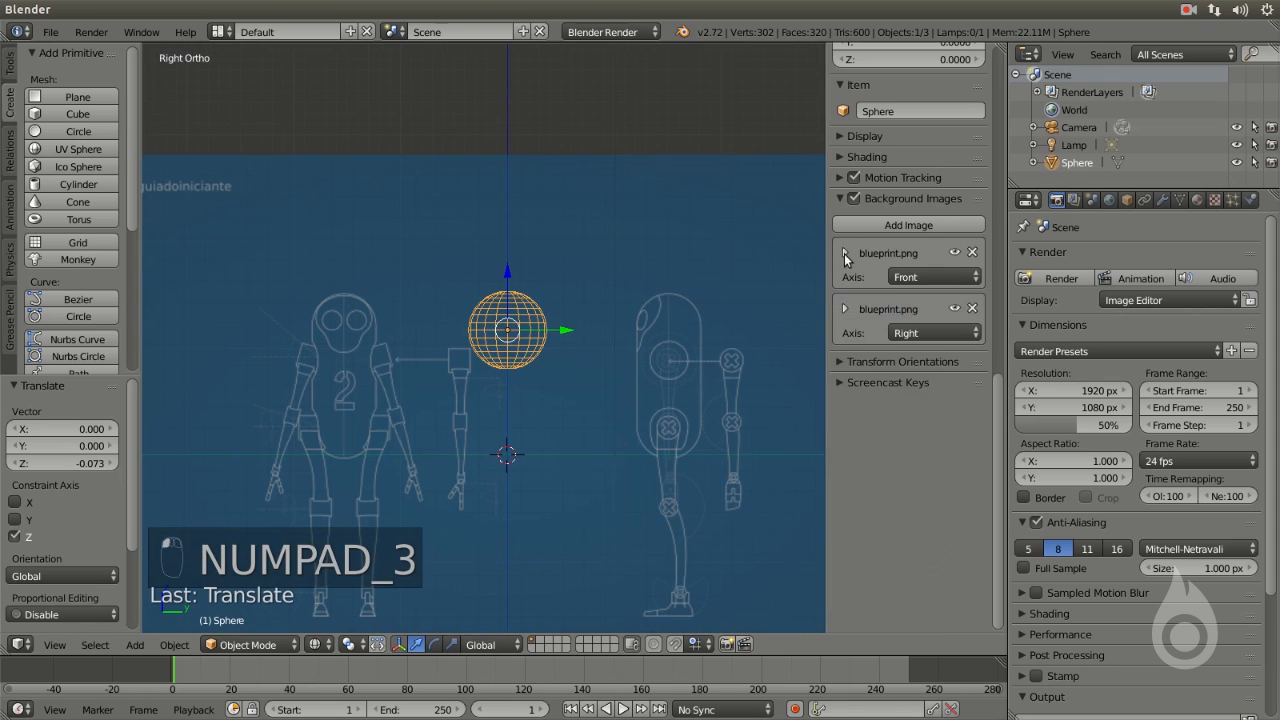
click(847, 309)
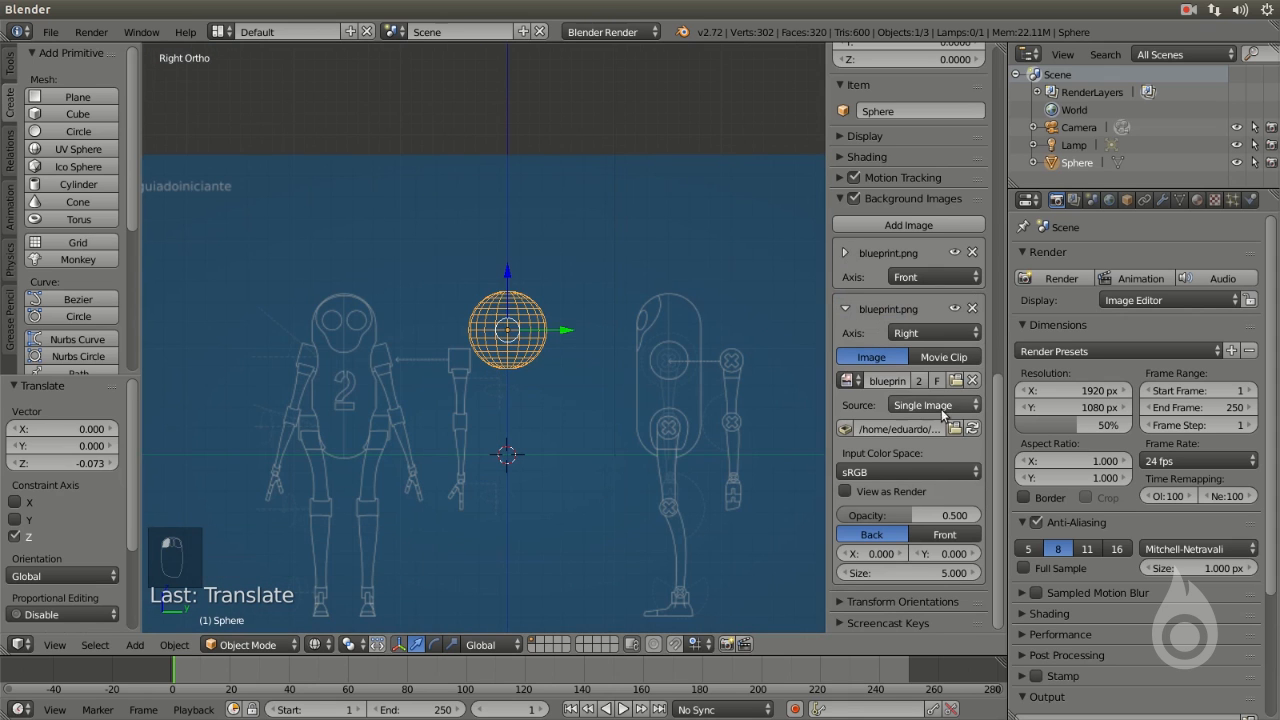
Set the Right background image's X offset to -1.510 and check the side drawing's centre line against the vertical axis
shift+middle_drag(590, 466, 589, 385)
scroll(597, 278, up, 4)
shift+middle_drag(597, 278, 474, 427)
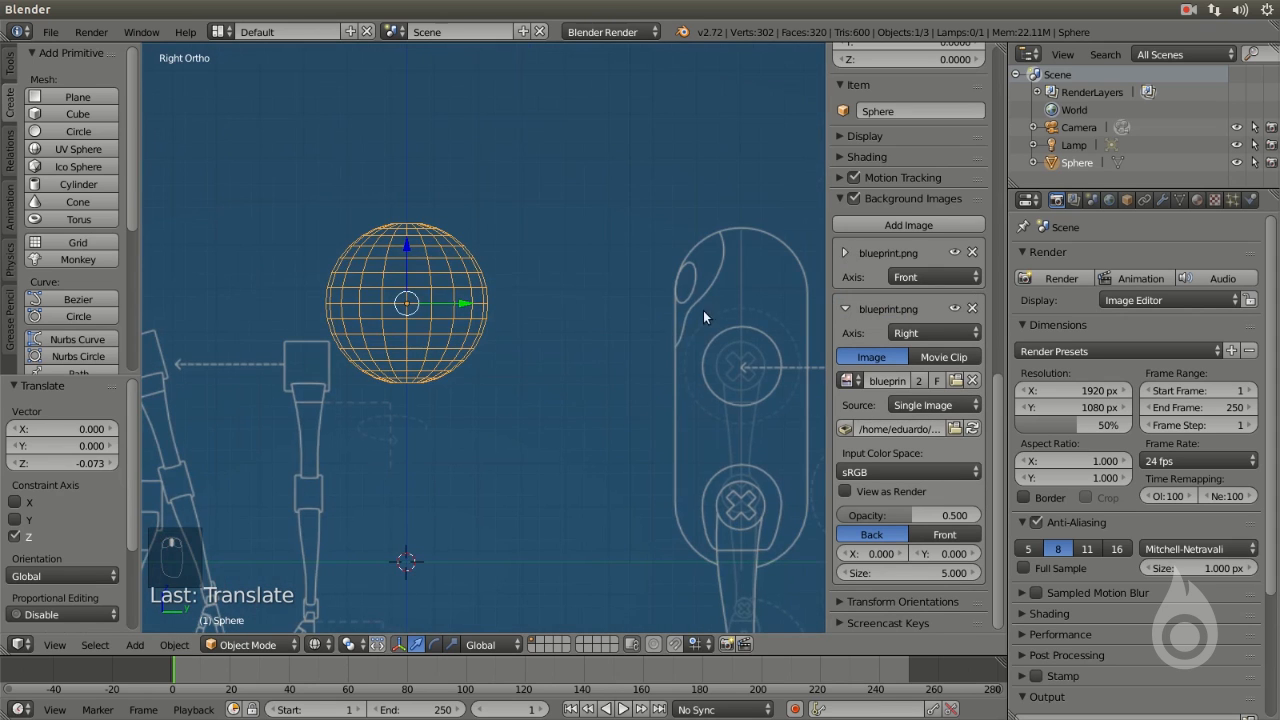
shift+middle_drag(750, 358, 546, 397)
scroll(700, 248, up, 5)
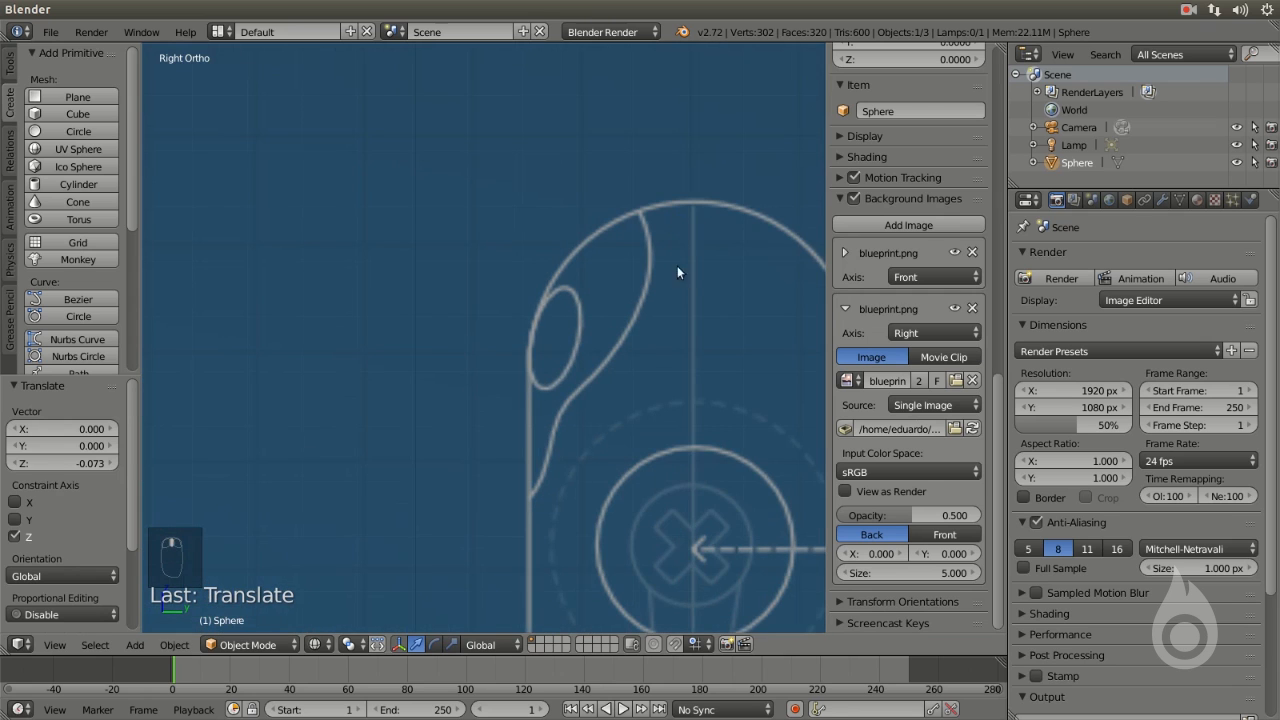
scroll(688, 366, down, 6)
shift+middle_drag(321, 420, 484, 434)
scroll(445, 234, up, 5)
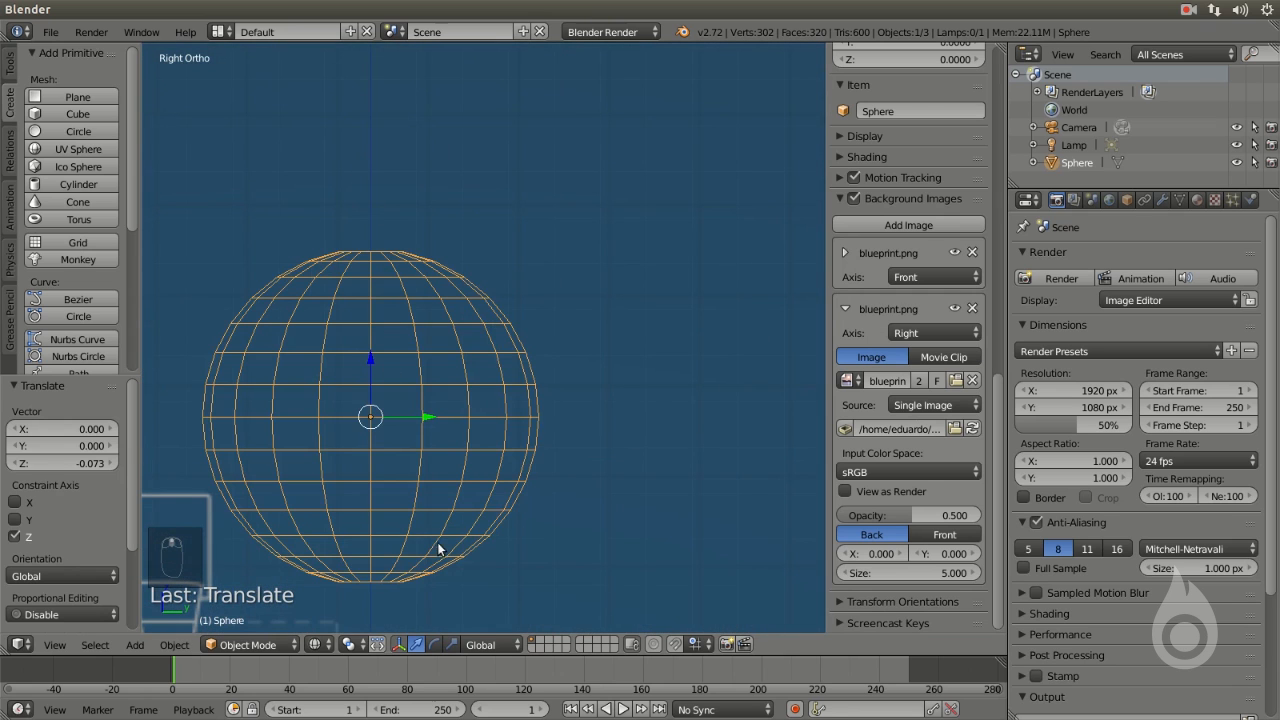
drag(868, 553, 786, 553)
scroll(446, 380, up, 8)
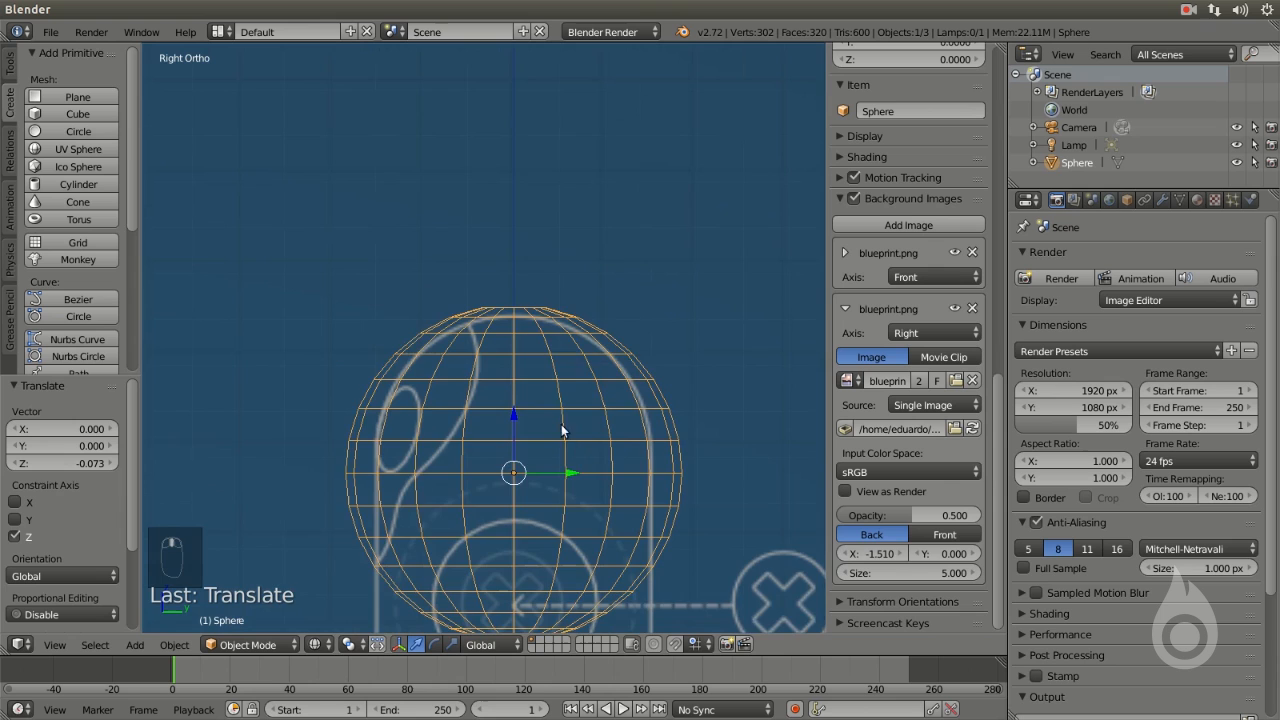
scroll(479, 449, up, 2)
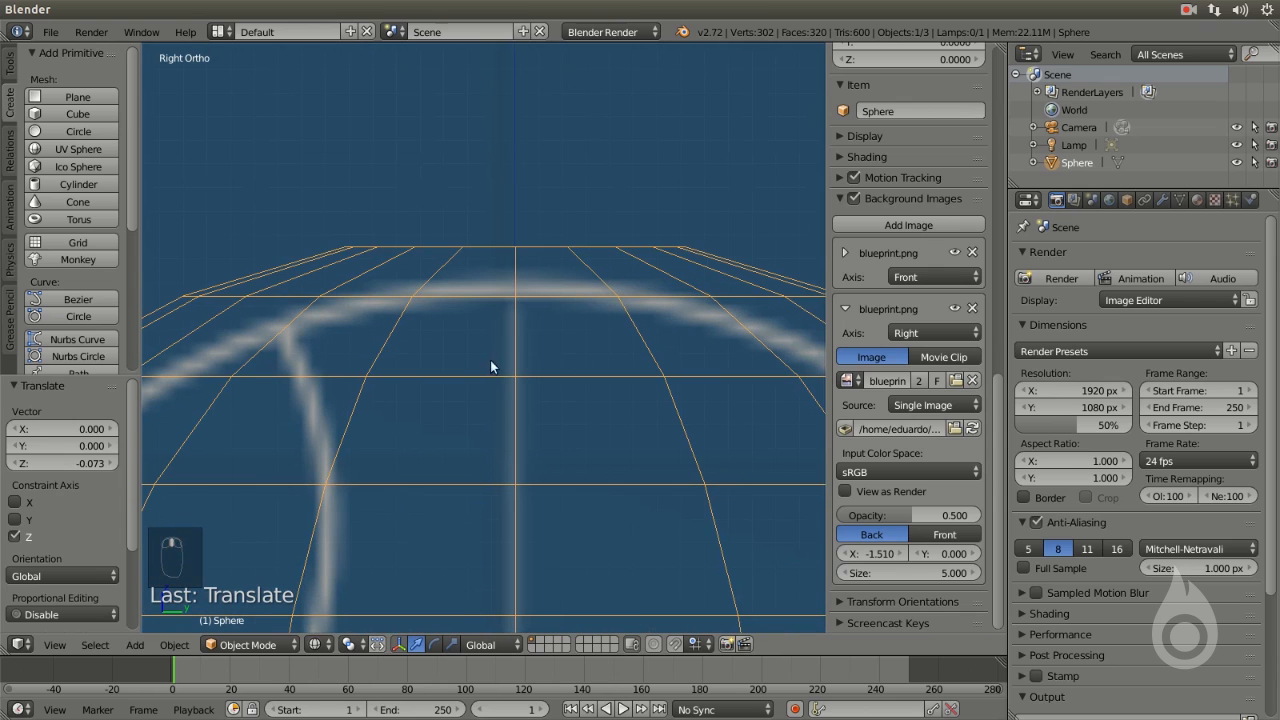
scroll(506, 385, down, 8)
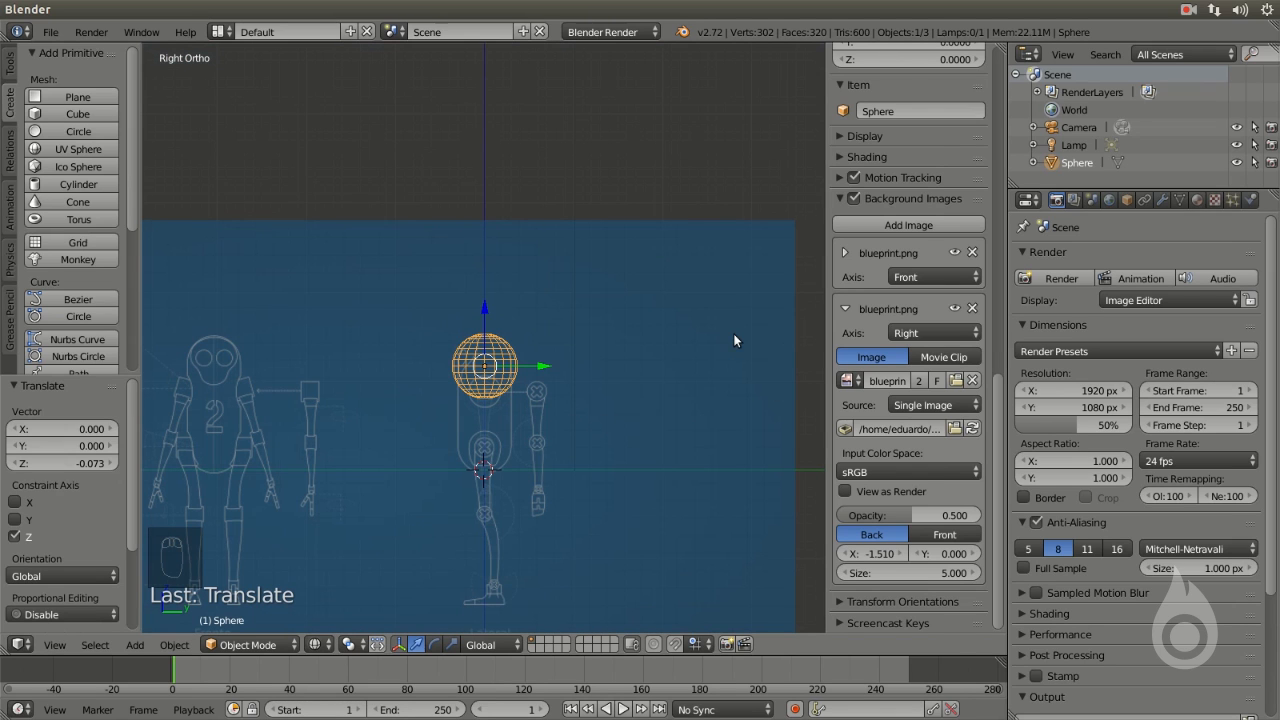
Compare the blueprint's alignment in the front and right orthographic views, ending in the front view
key(KP_1)
key(KP_4)
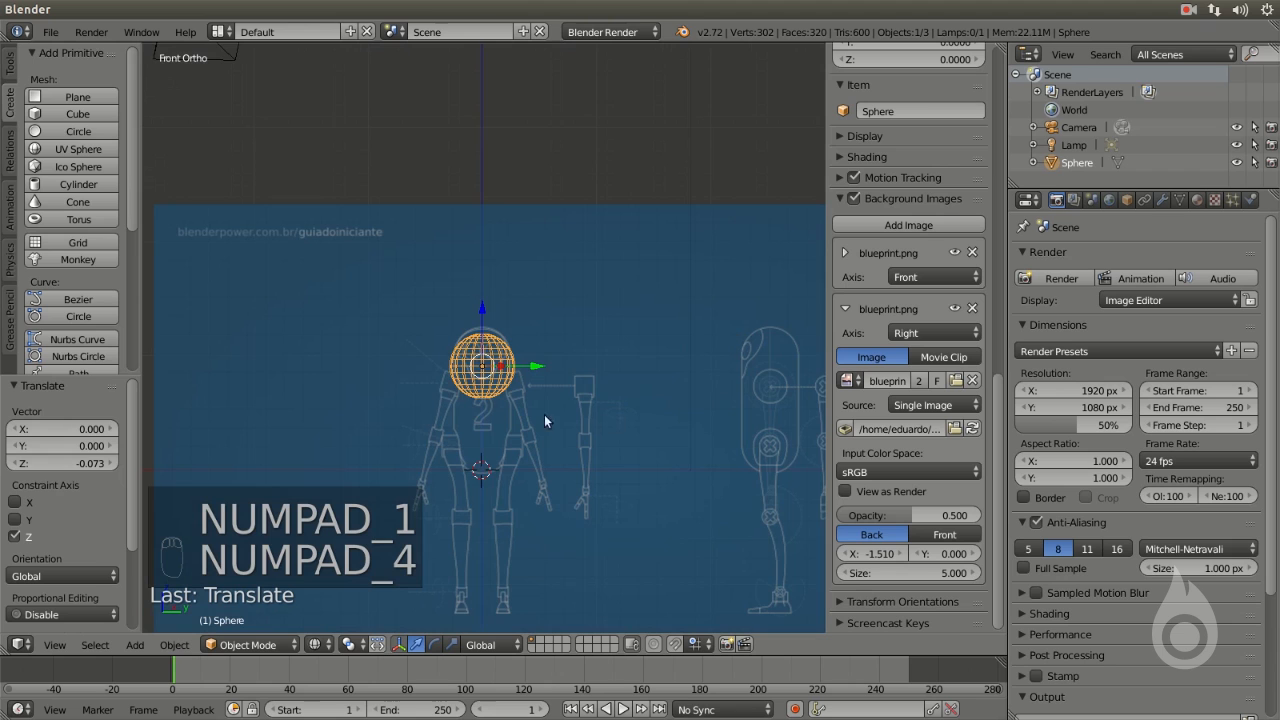
shift+middle_drag(598, 421, 593, 365)
key(KP_3)
key(KP_1)
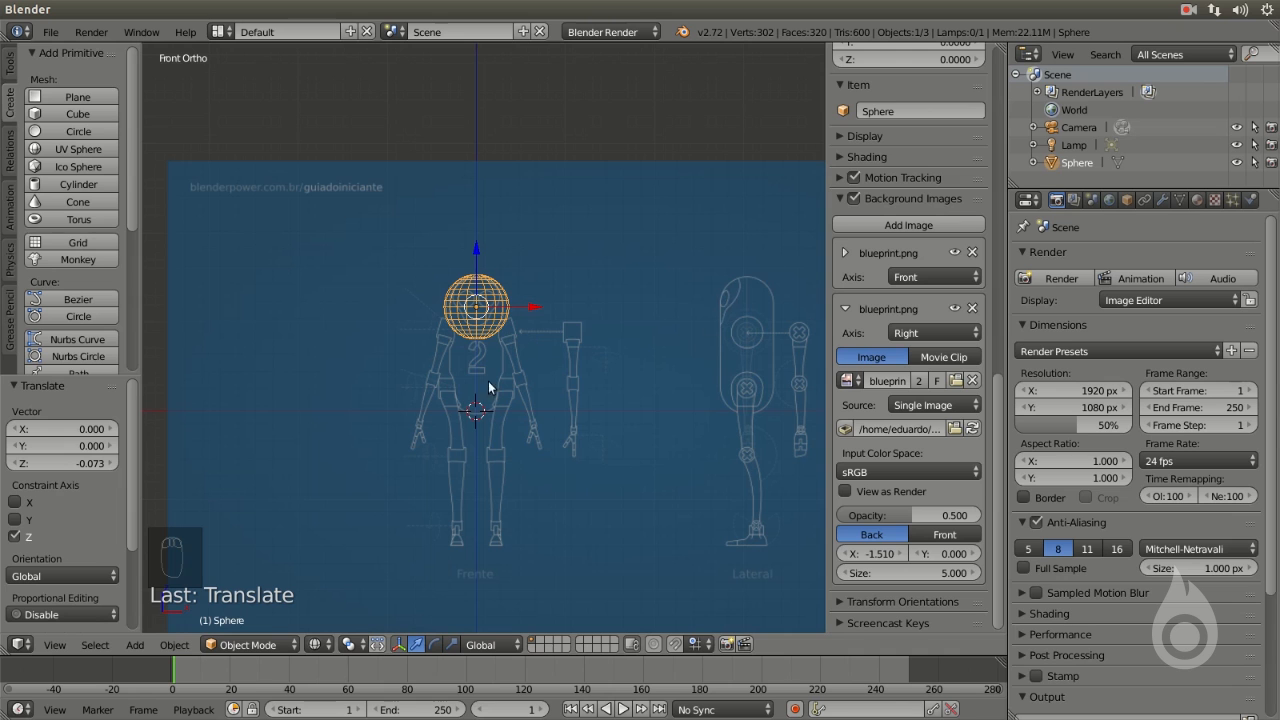
Scale the sphere down towards the width of the front drawing's head and raise it about 0.071 along Z
scroll(495, 326, up, 8)
scroll(577, 322, up, 3)
key(s)
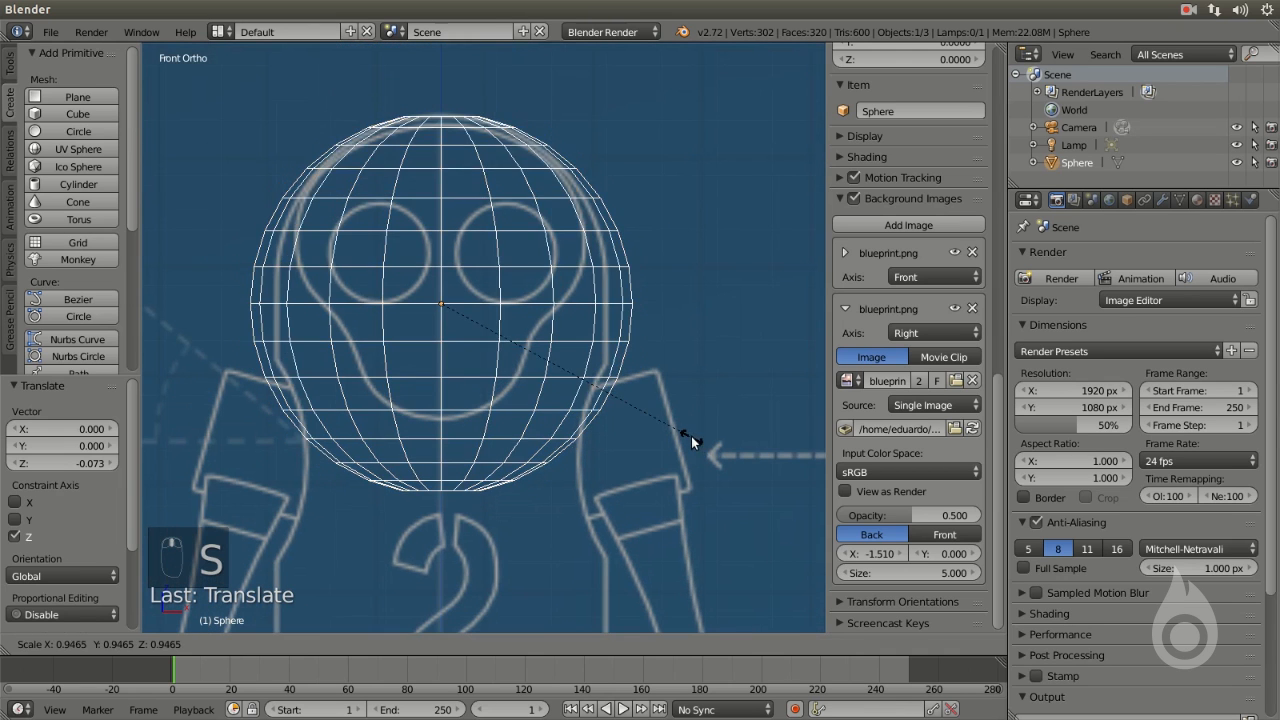
click(647, 425)
drag(445, 262, 441, 212)
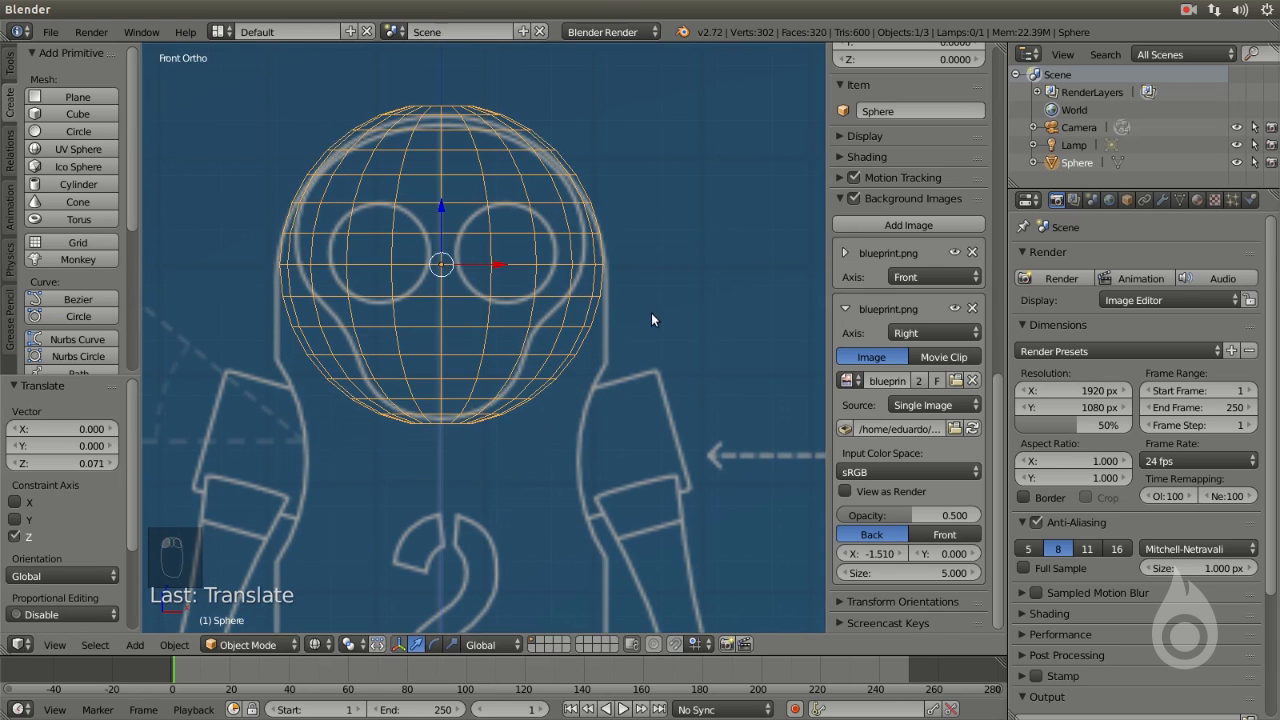
Fine-tune the sphere's scale by about 0.919 and then 1.104 to match the head's width, and lower it about 0.020 along Z
key(s)
click(640, 342)
key(s)
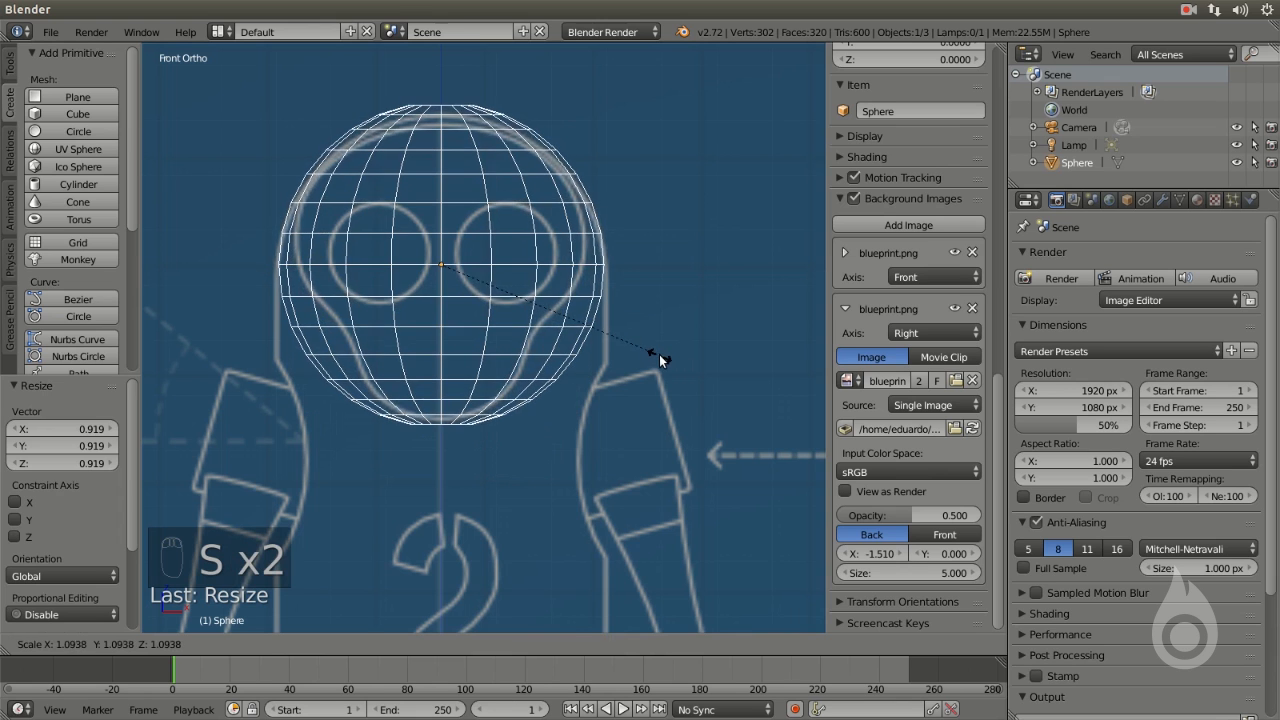
click(660, 355)
shift+middle_drag(508, 264, 523, 343)
scroll(443, 284, up, 2)
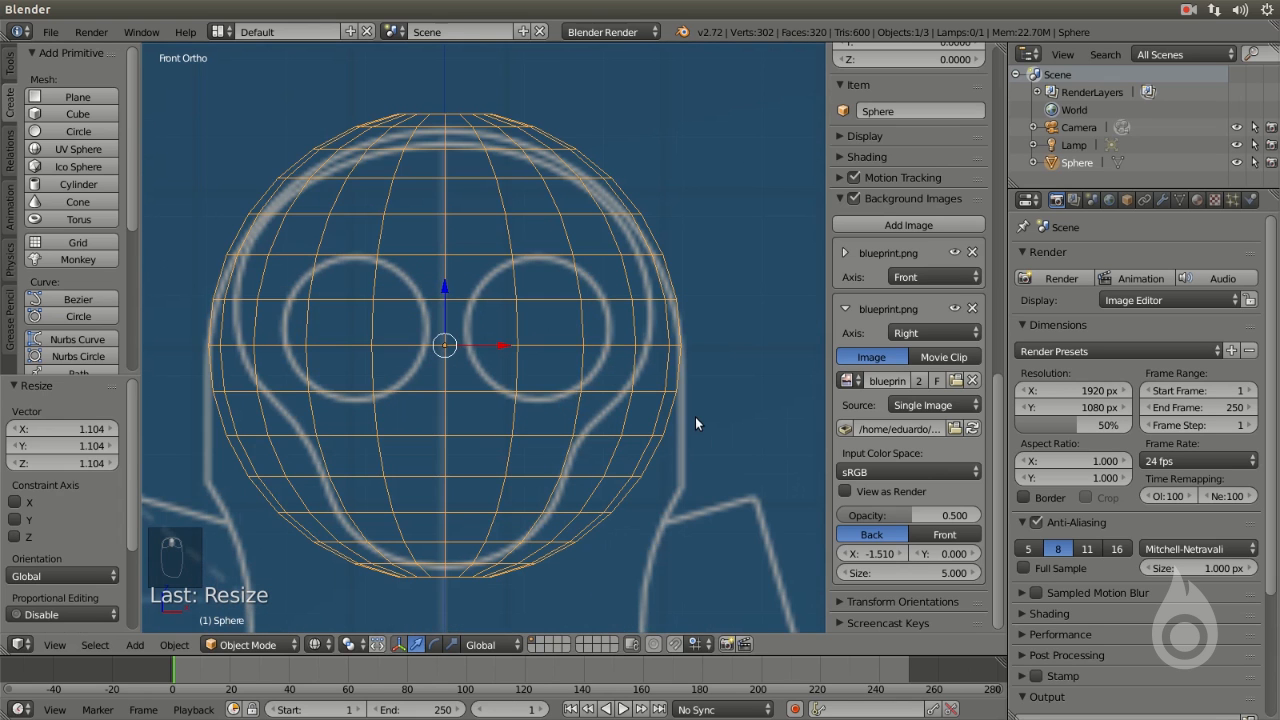
key(g)
key(z)
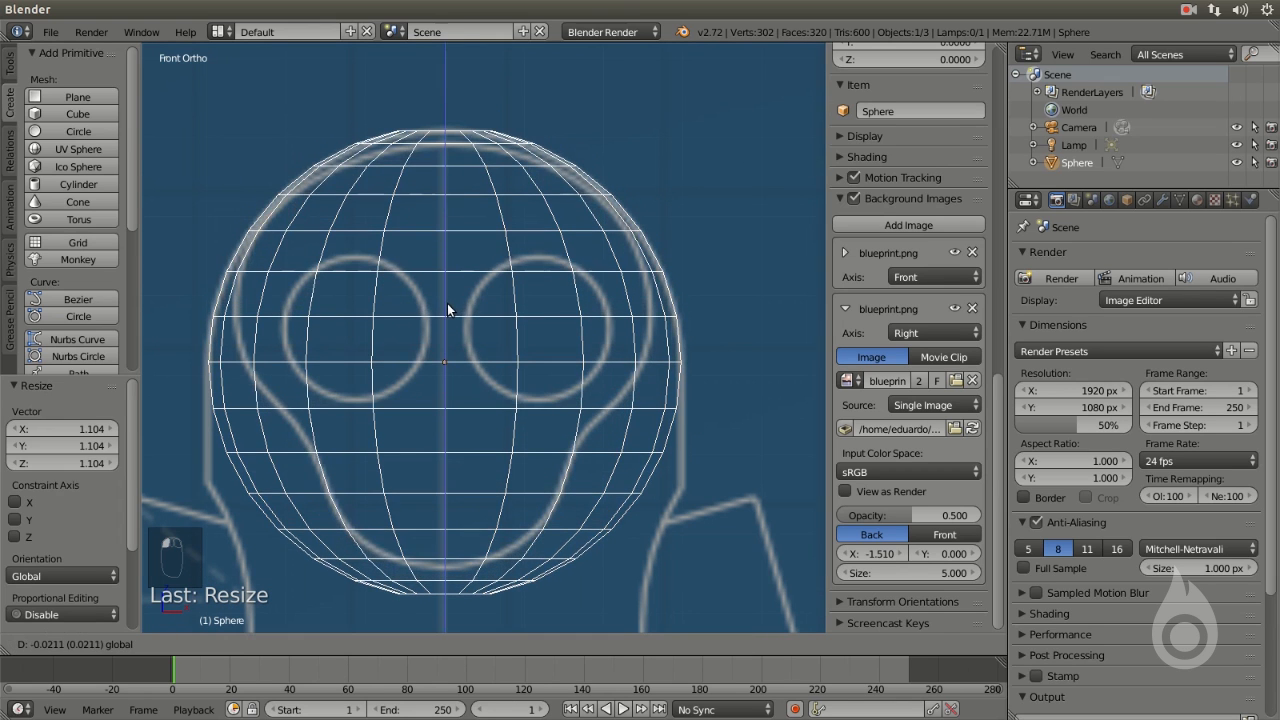
click(447, 302)
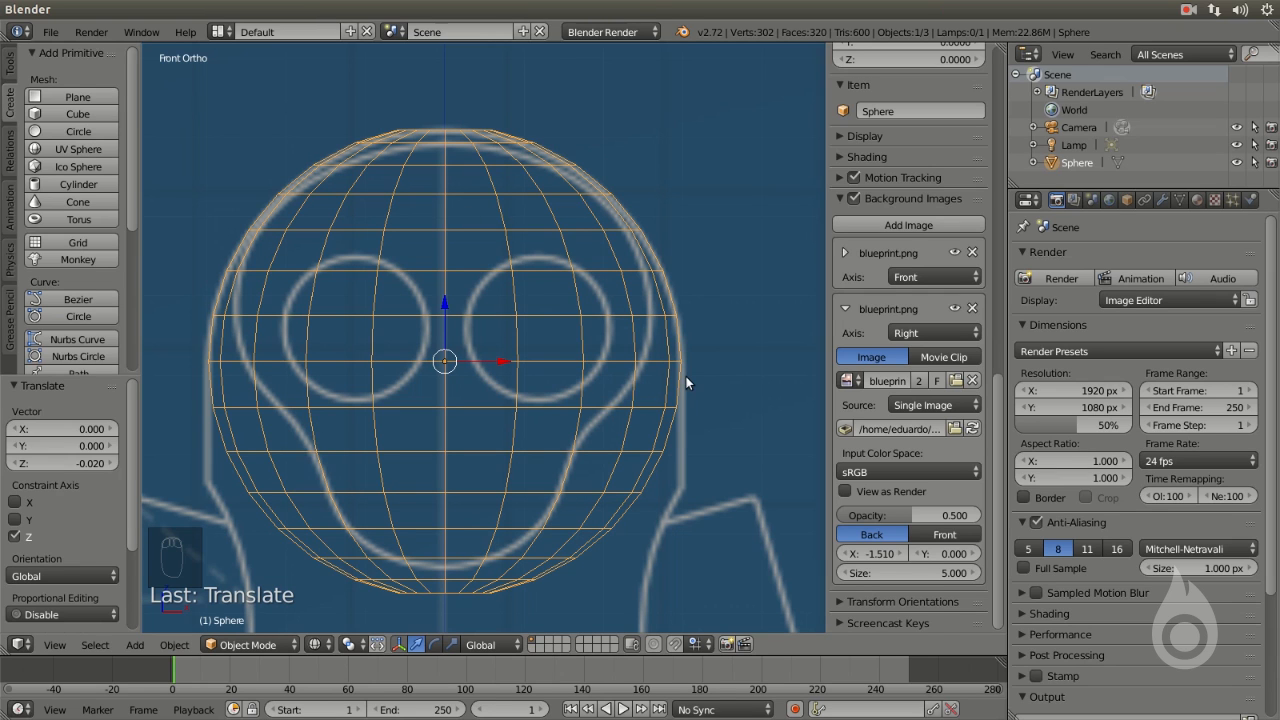
Check the sphere's fit against the head in the right orthographic view, and return to the front view
key(KP_3)
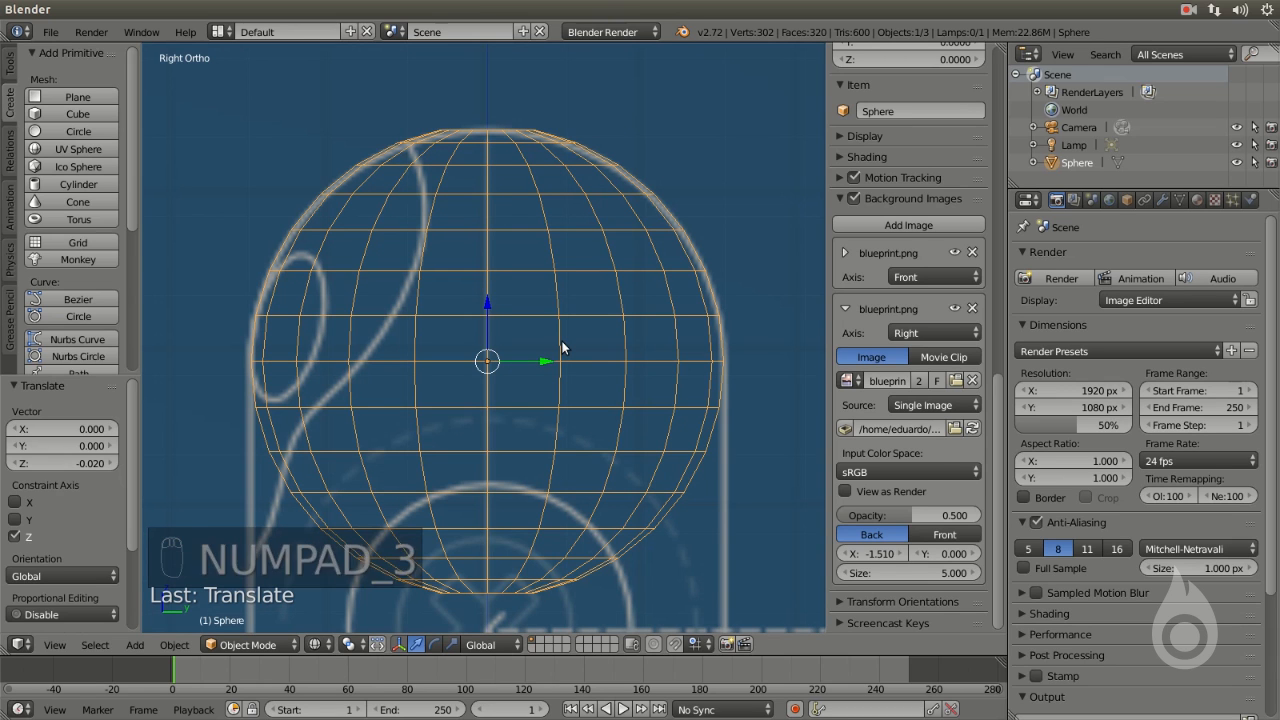
scroll(562, 343, down, 3)
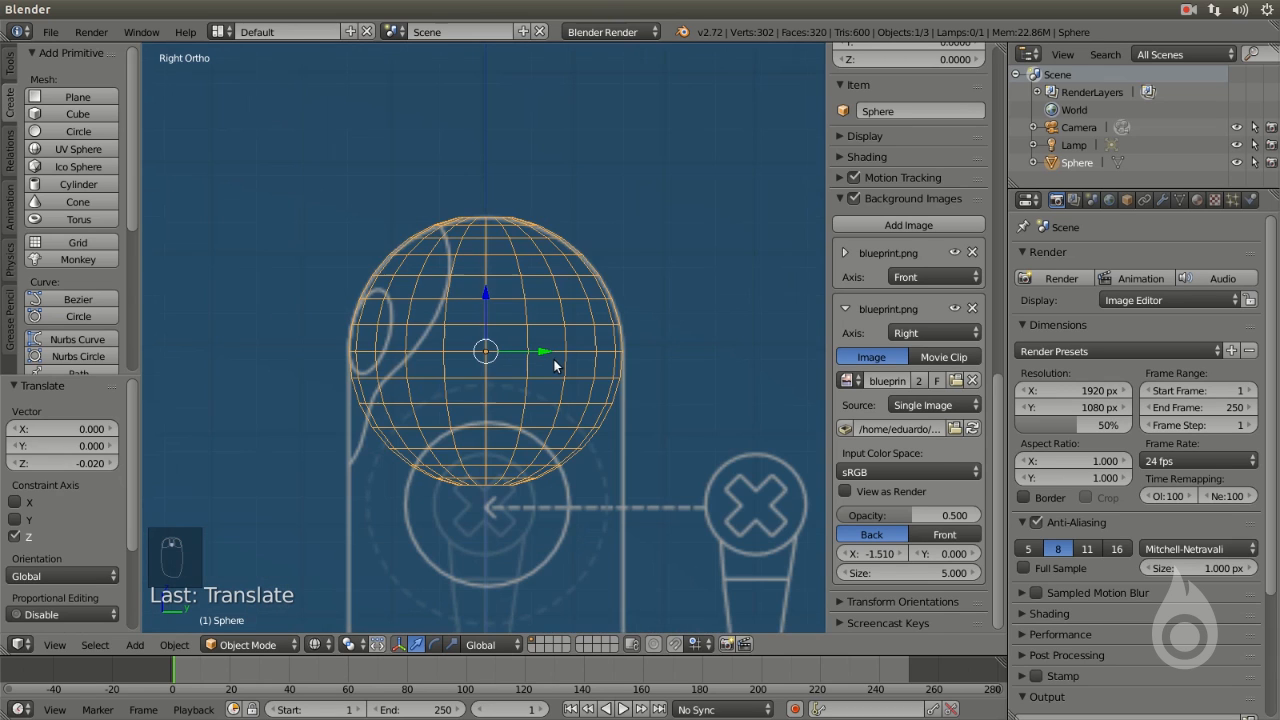
key(KP_1)
scroll(515, 403, down, 3)
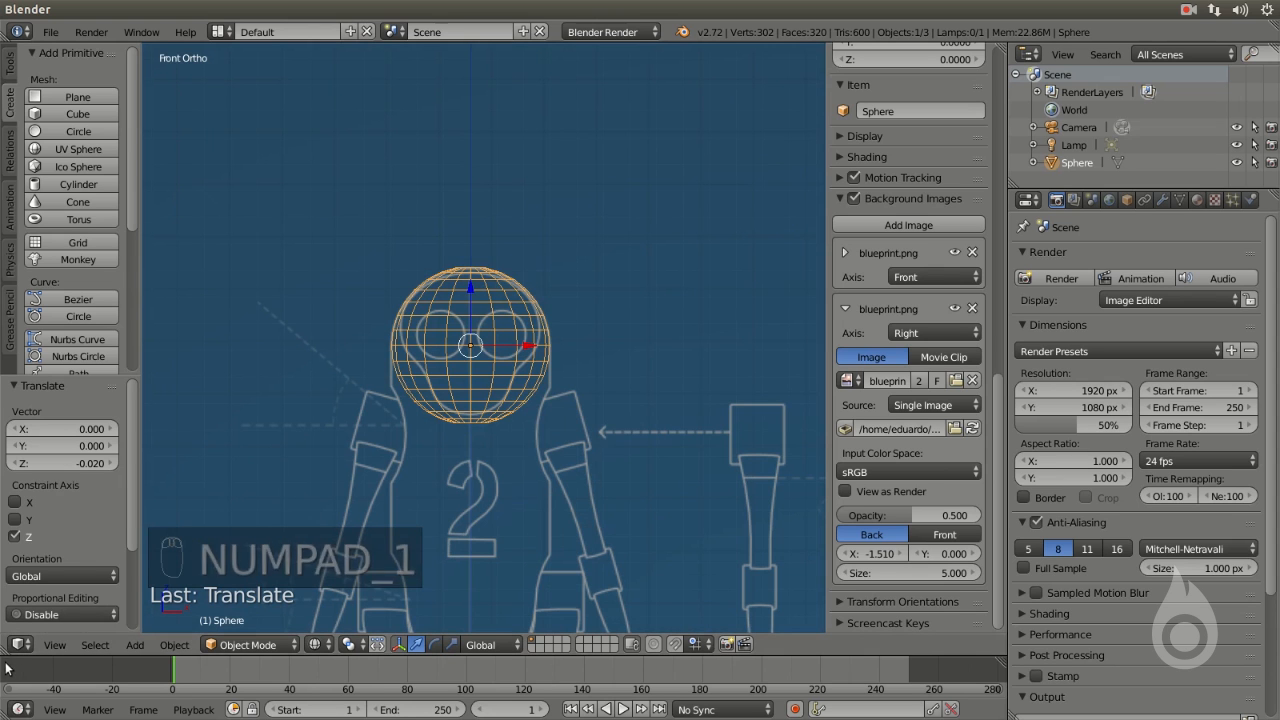
Split the 3D viewport into two side-by-side views and hide the tool shelf and properties region in both
drag(8, 652, 512, 650)
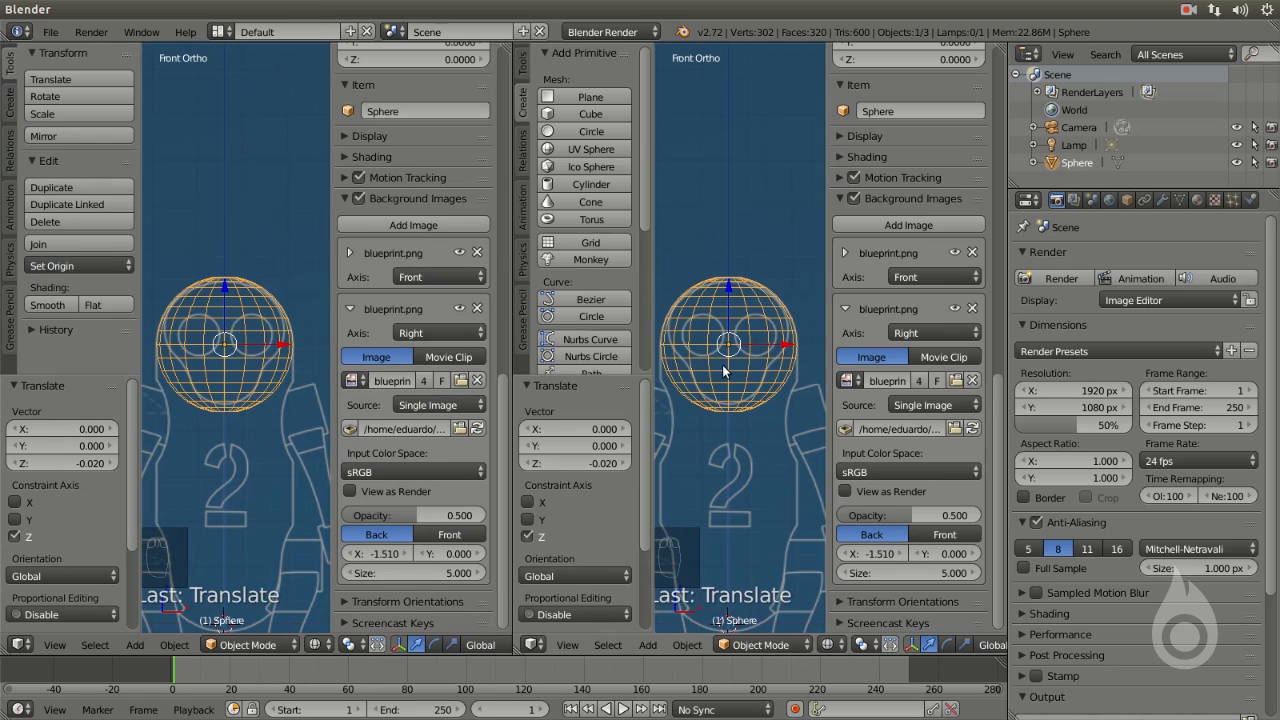
key(t)
key(n)
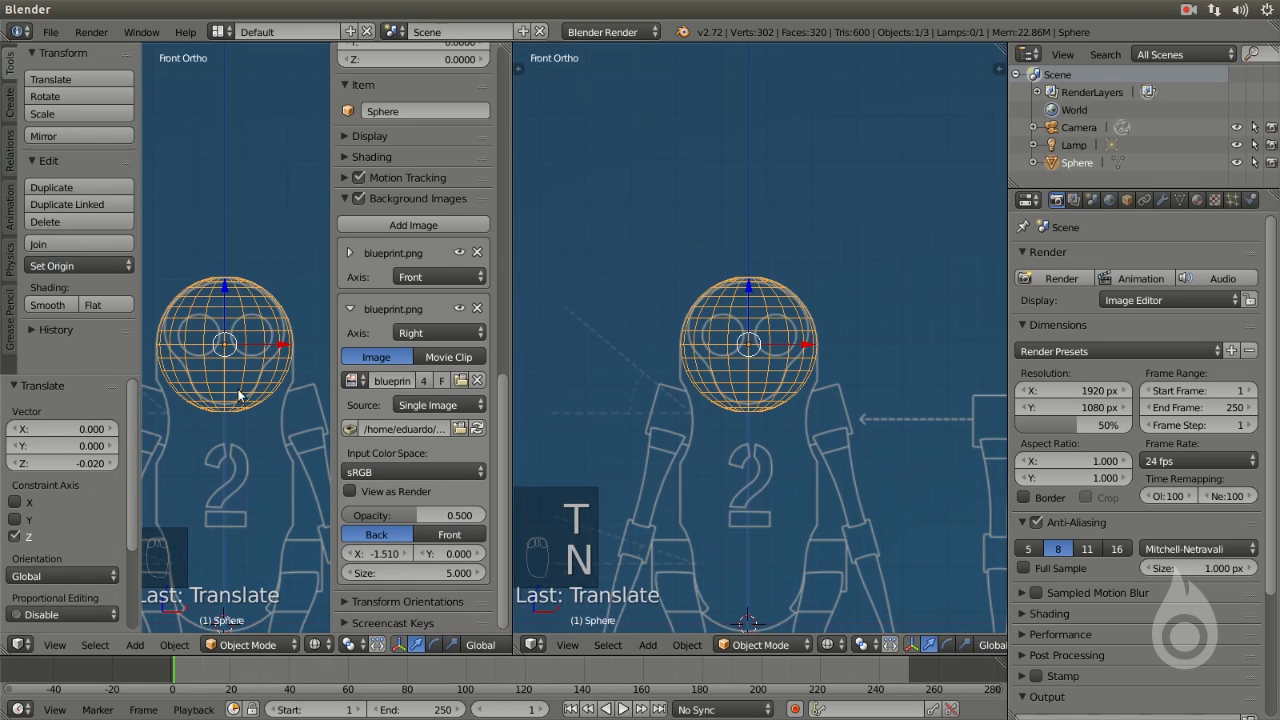
key(t)
key(n)
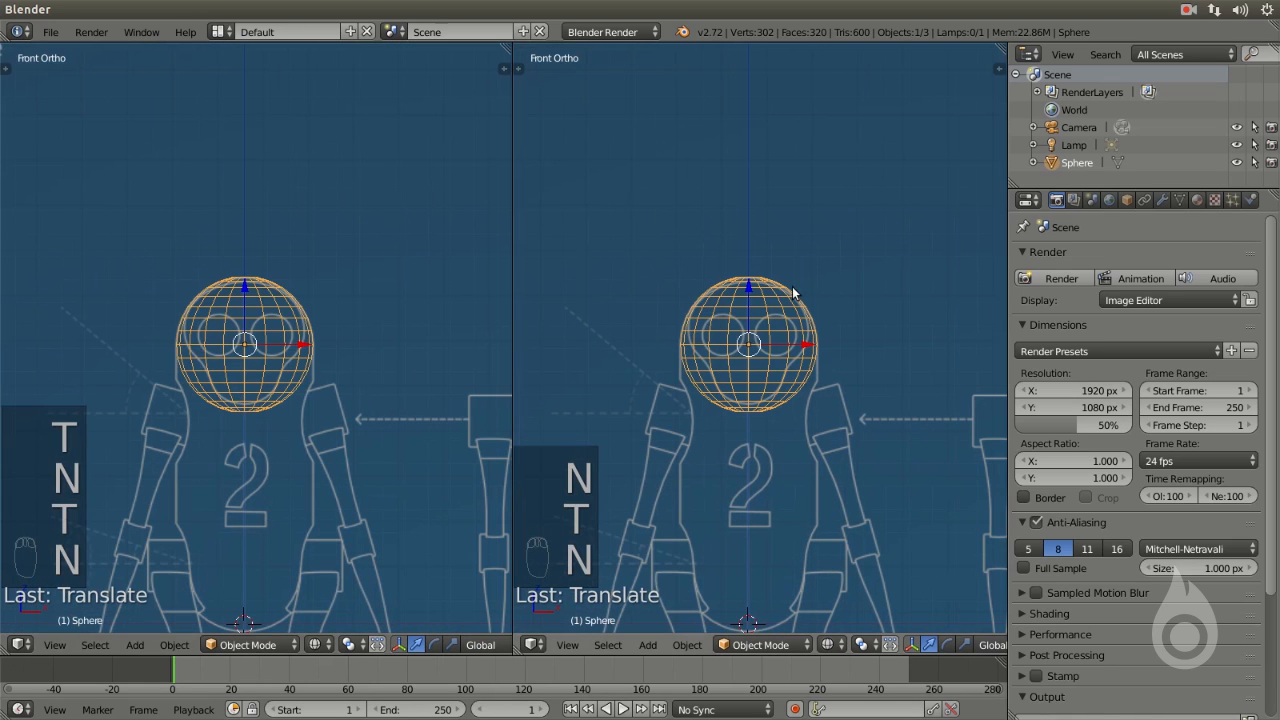
Set the second viewport to the right orthographic view and frame the sphere head closely in both viewports
key(KP_3)
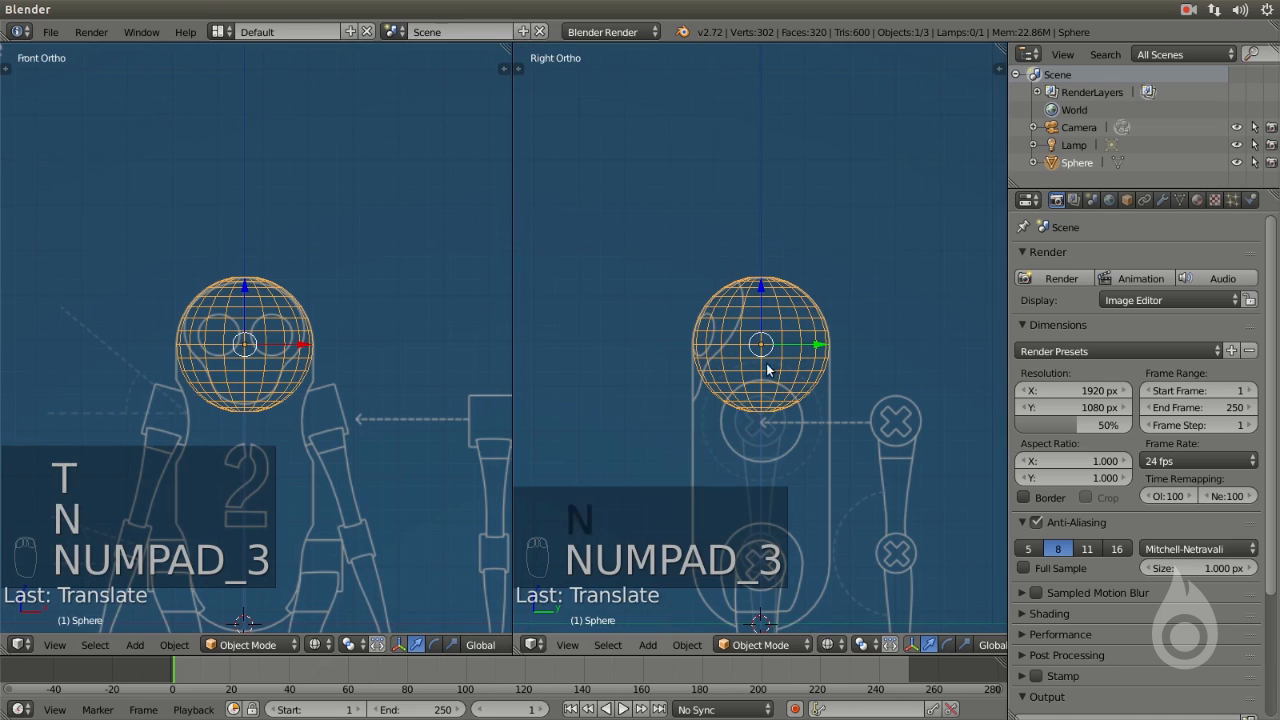
scroll(337, 374, up, 3)
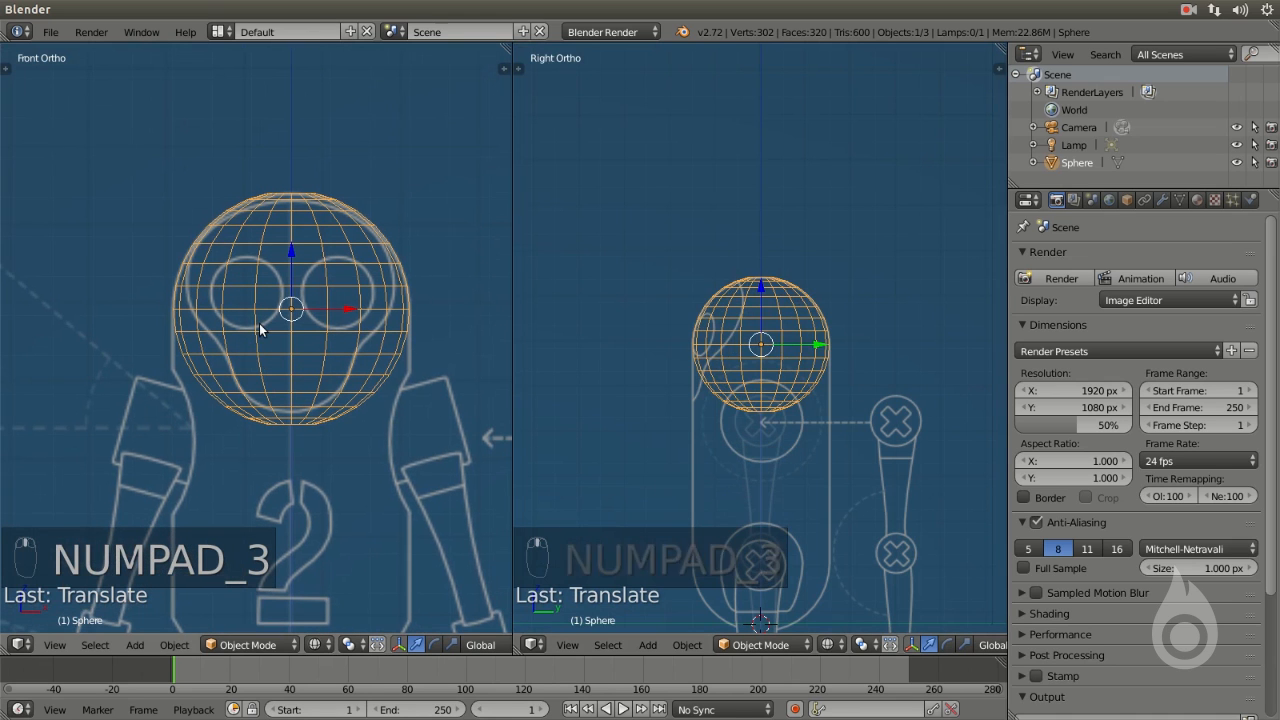
scroll(728, 357, up, 3)
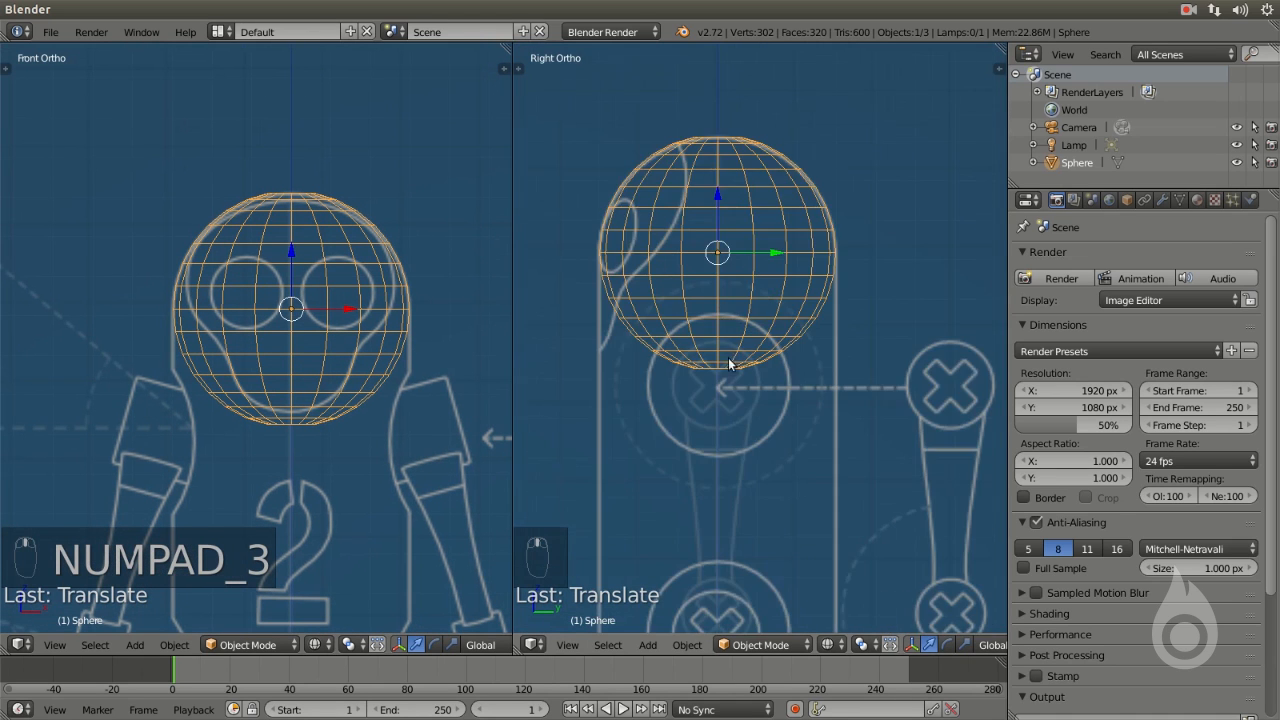
shift+middle_drag(728, 358, 757, 414)
scroll(750, 380, up, 2)
shift+scroll(728, 394, down, 1)
scroll(728, 394, down, 1)
shift+scroll(728, 394, up, 1)
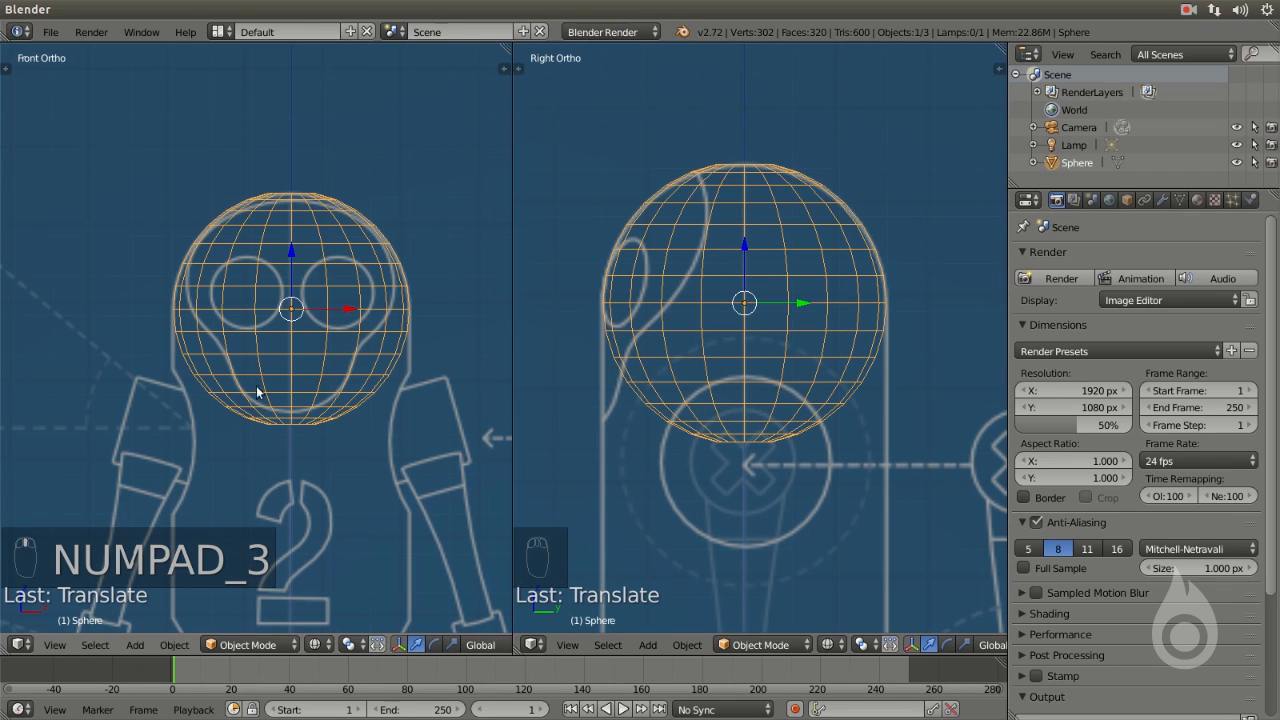
Change the front viewport's shading to Solid and orbit it to an angled user view of the sphere
click(330, 638)
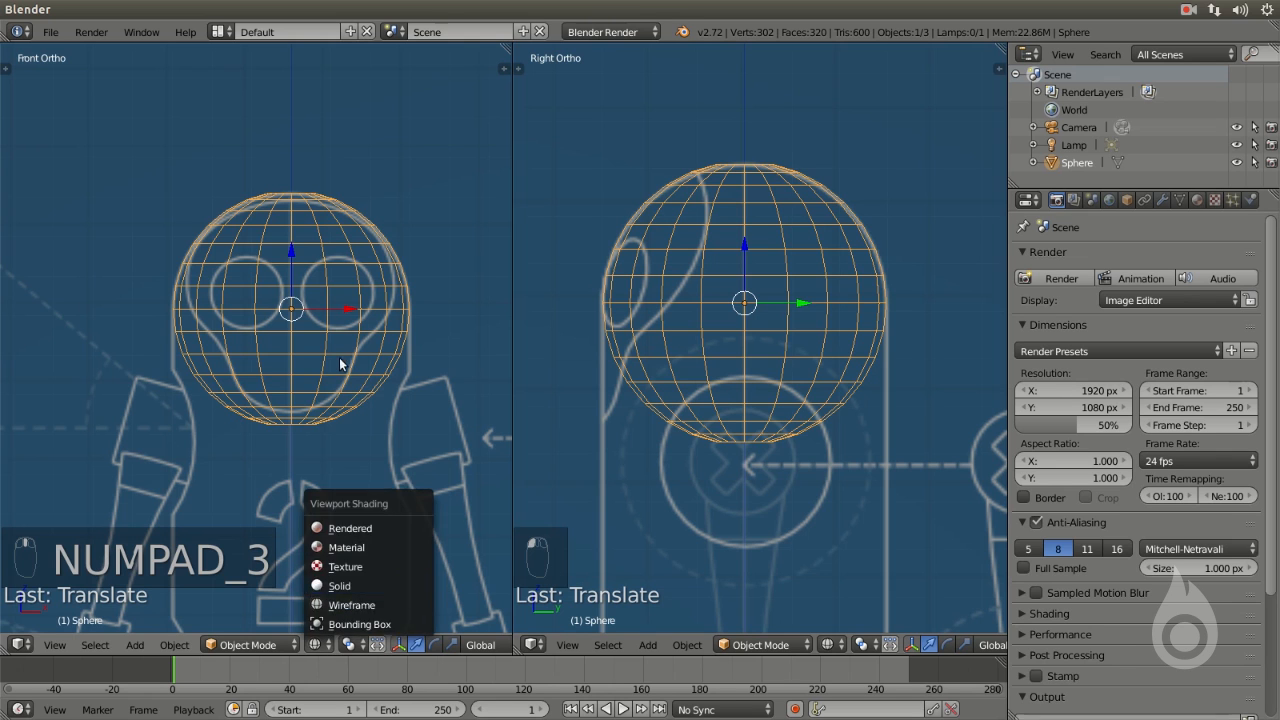
key(z)
shift+middle_drag(326, 357, 160, 448)
scroll(289, 294, up, 1)
scroll(204, 397, up, 2)
middle_drag(204, 397, 204, 296)
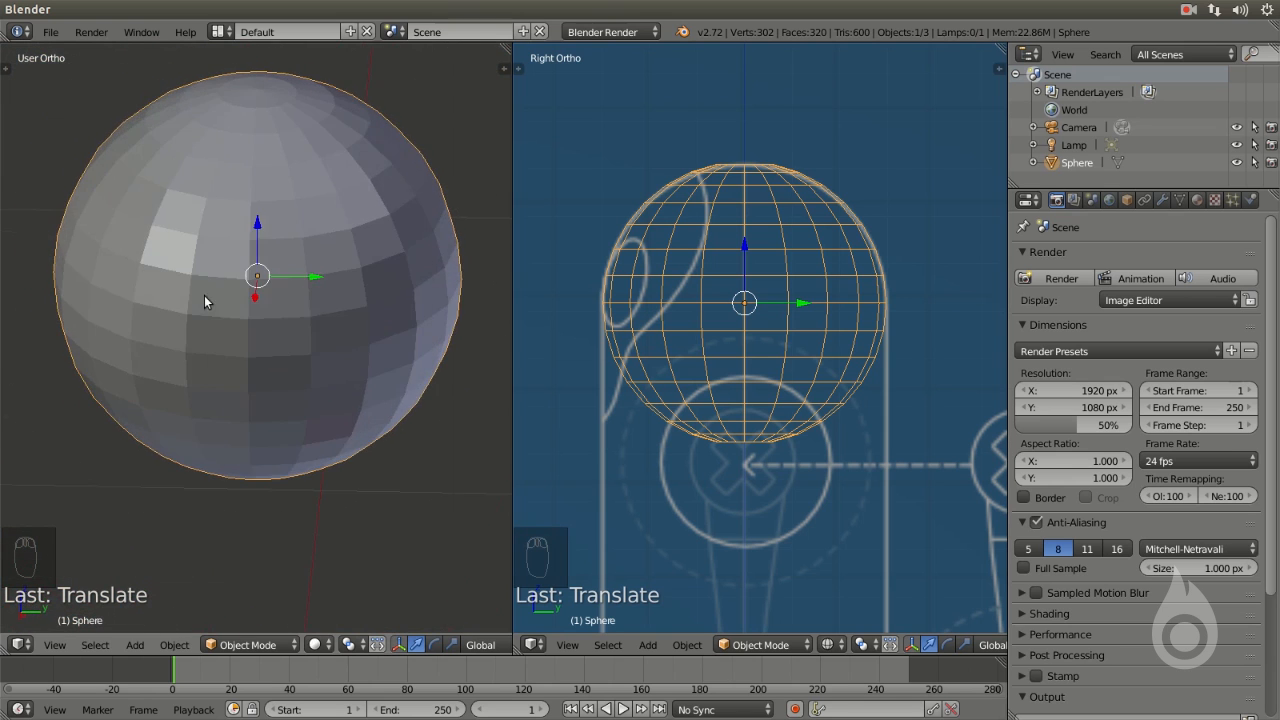
Put the head sphere into Edit Mode and orbit around its mesh
middle_drag(182, 360, 261, 610)
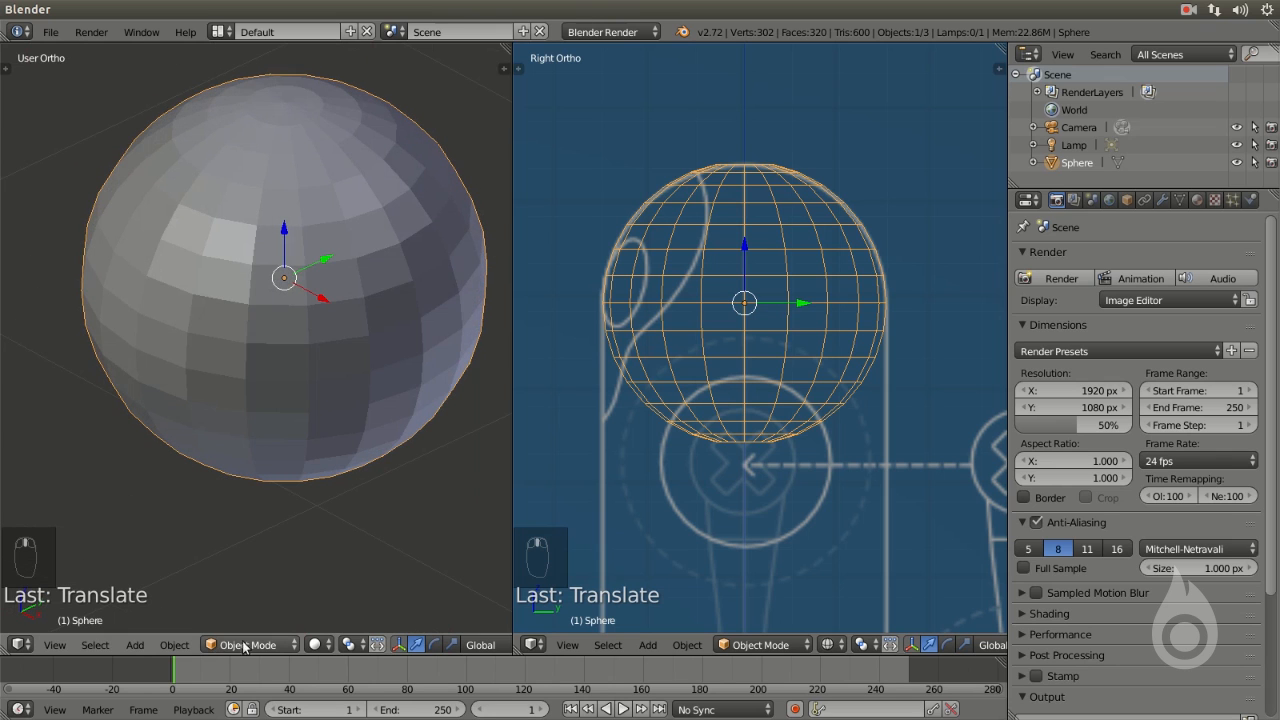
click(249, 645)
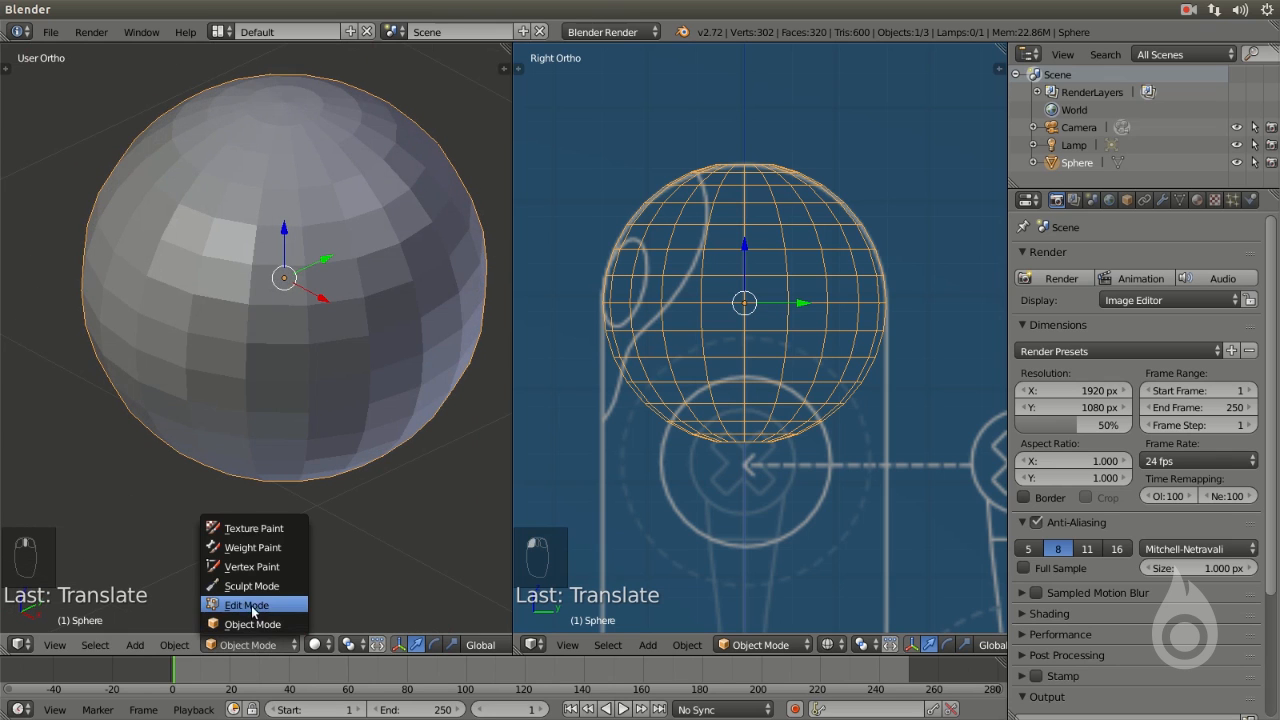
click(250, 605)
middle_drag(182, 358, 263, 357)
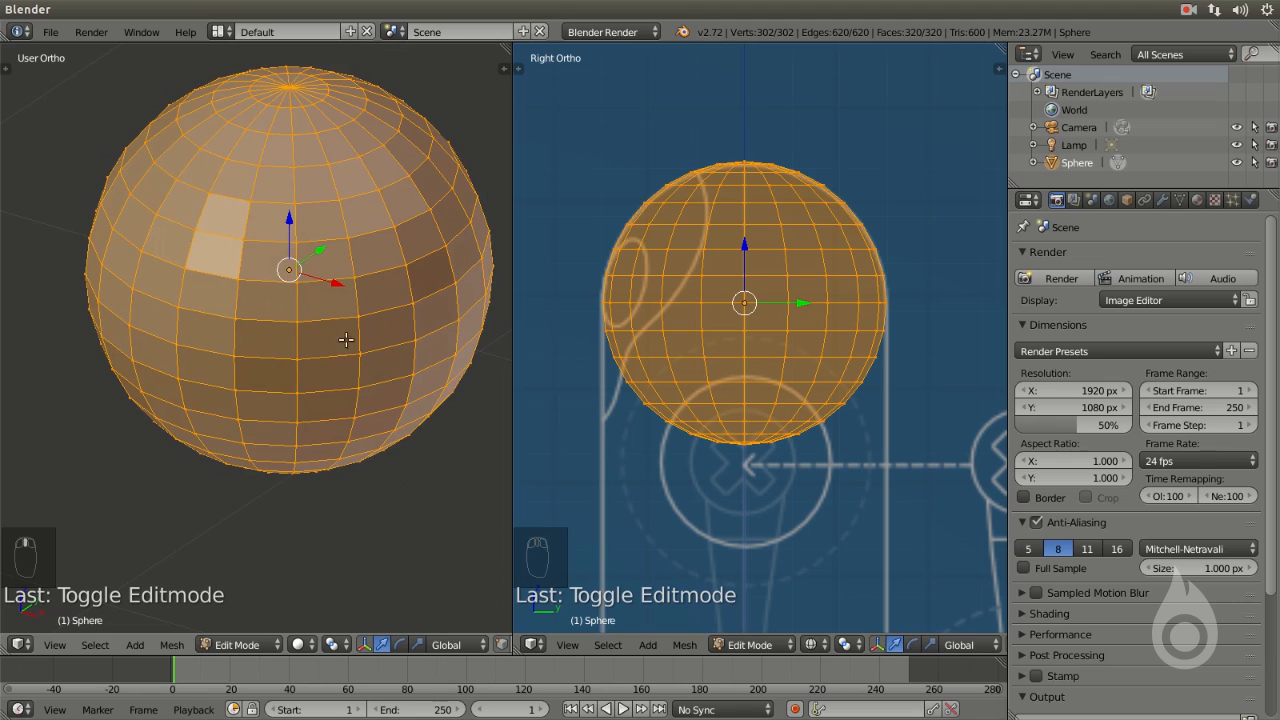
Select individual vertices one after another across the front of the sphere
right_click(216, 243)
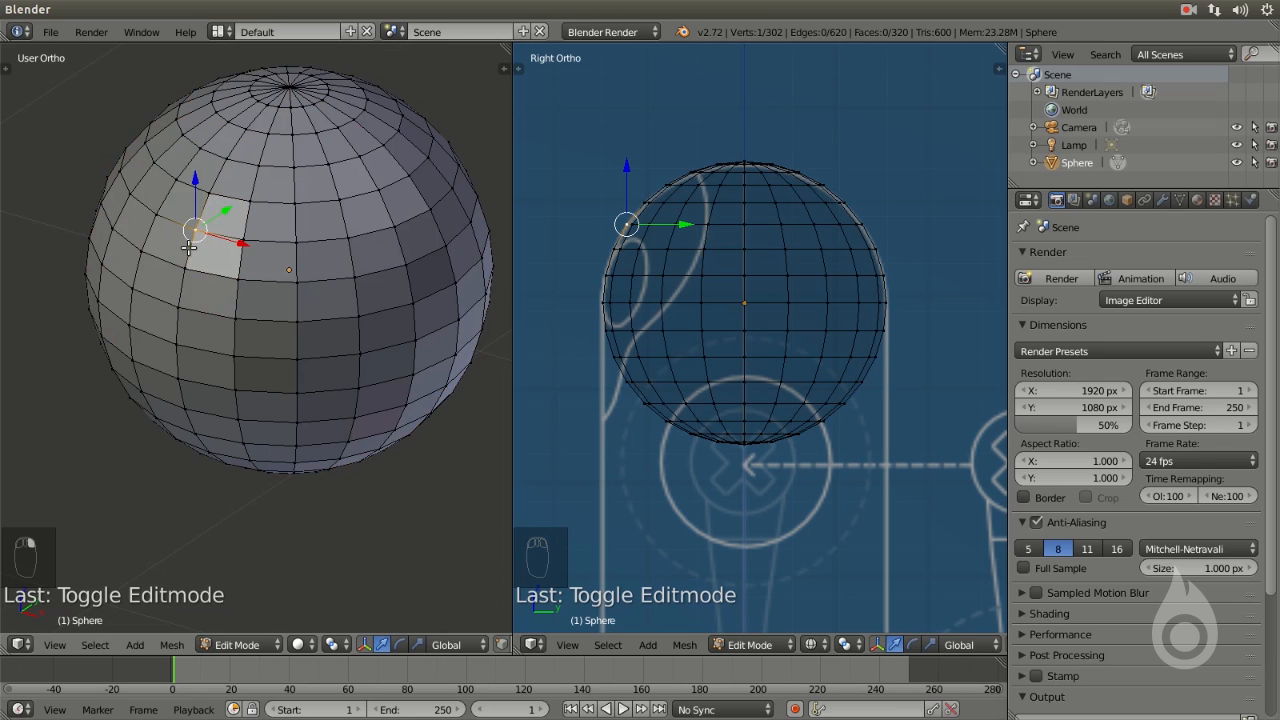
right_click(177, 271)
right_click(222, 309)
right_click(180, 309)
right_click(175, 343)
right_click(240, 390)
right_click(297, 389)
right_click(297, 358)
Select the four corner vertices around a single face on the front of the sphere
right_click(300, 292)
shift+right_click(250, 281)
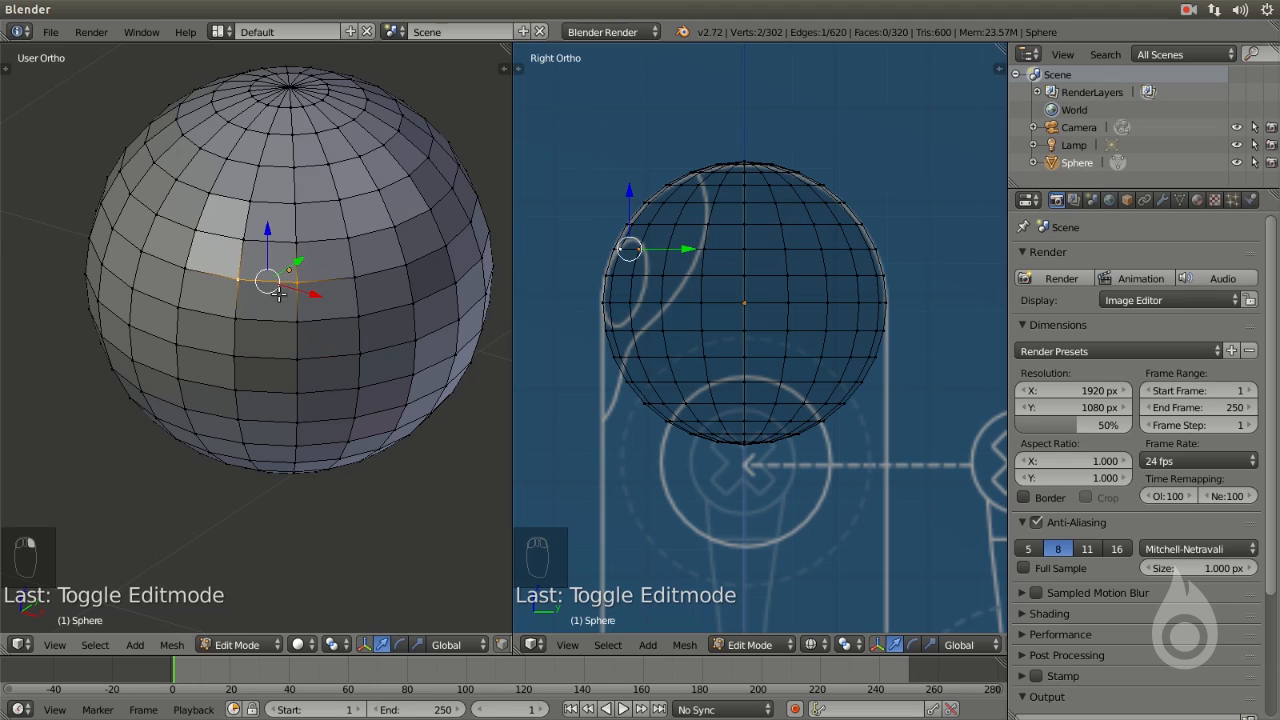
shift+right_click(230, 318)
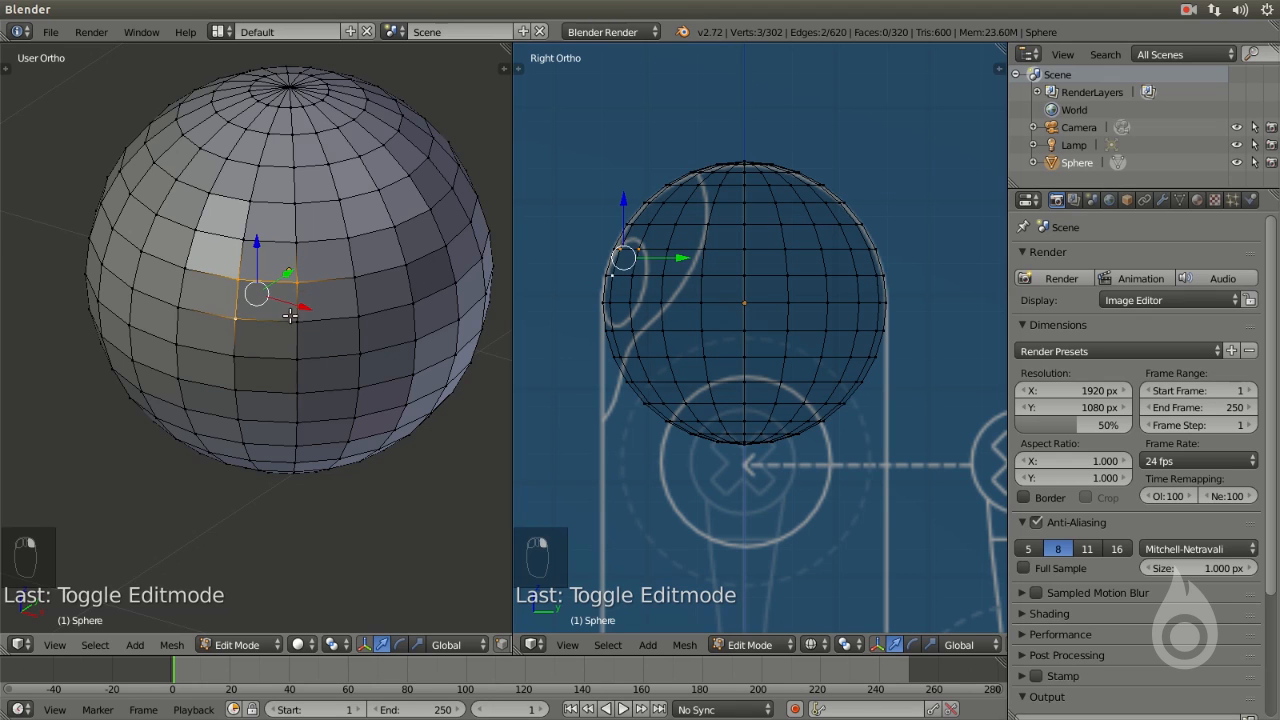
shift+right_click(293, 317)
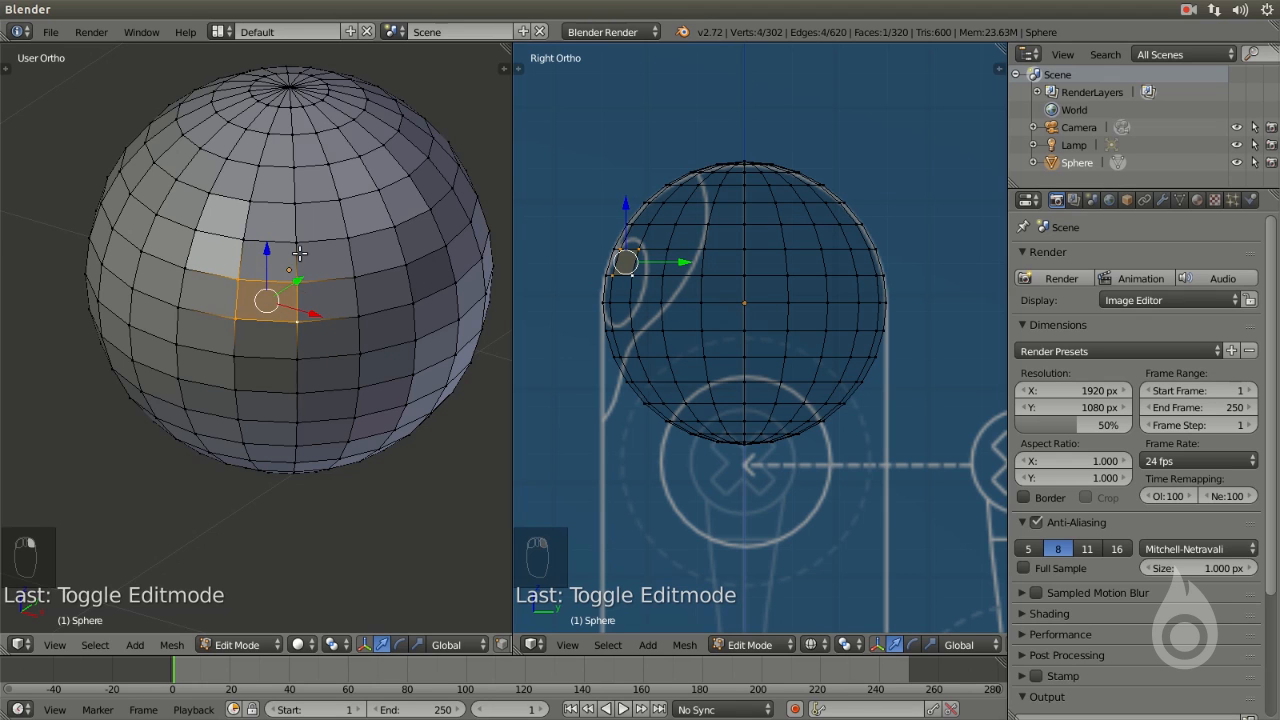
Switch to edge select mode and select various single edges across the sphere's front
scroll(345, 645, down, 5)
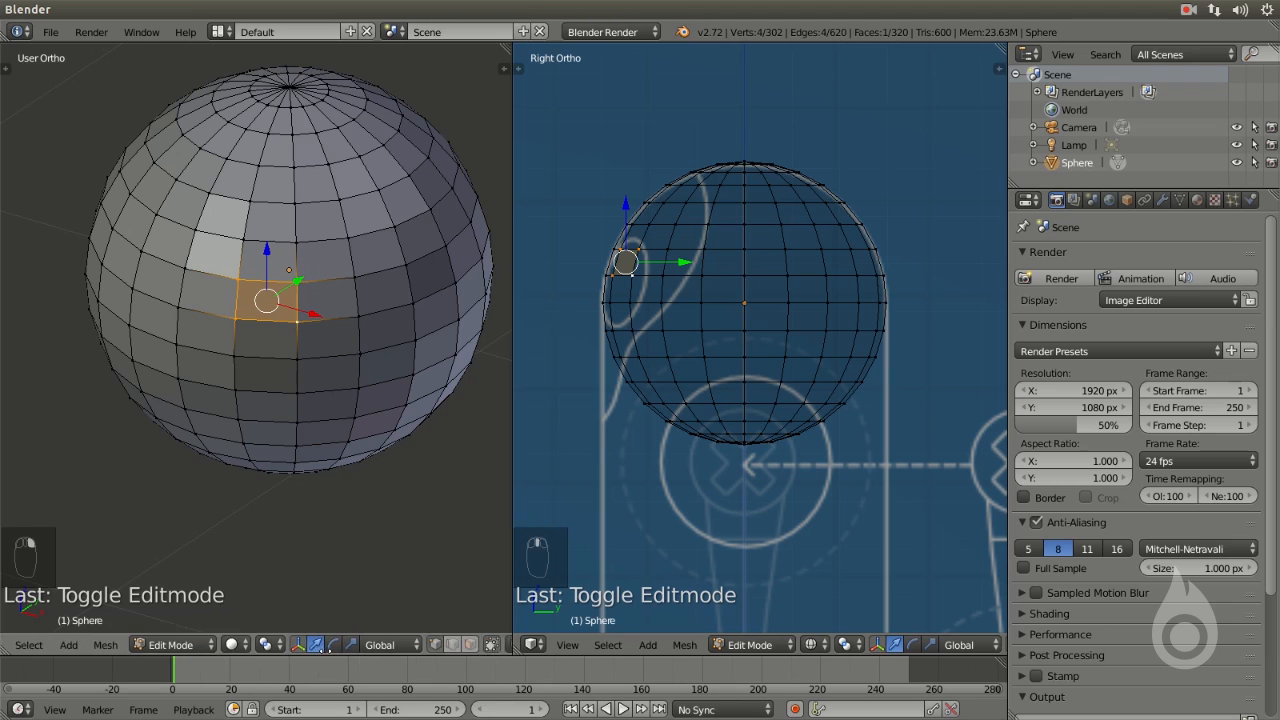
click(326, 645)
right_click(308, 331)
right_click(302, 263)
right_click(289, 224)
right_click(247, 217)
right_click(210, 225)
right_click(180, 218)
right_click(206, 343)
right_click(236, 336)
right_click(330, 320)
right_click(359, 336)
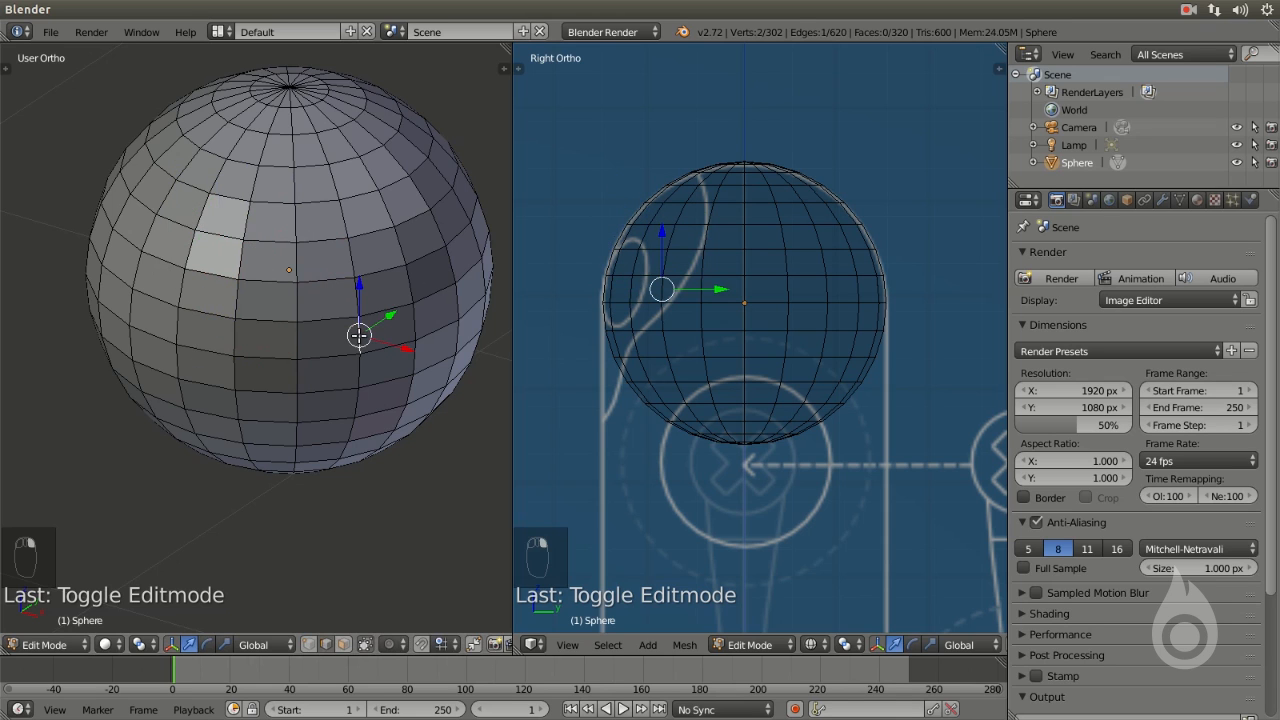
Switch to face select mode and select various single faces across the sphere, ending with one near the front centre
click(342, 645)
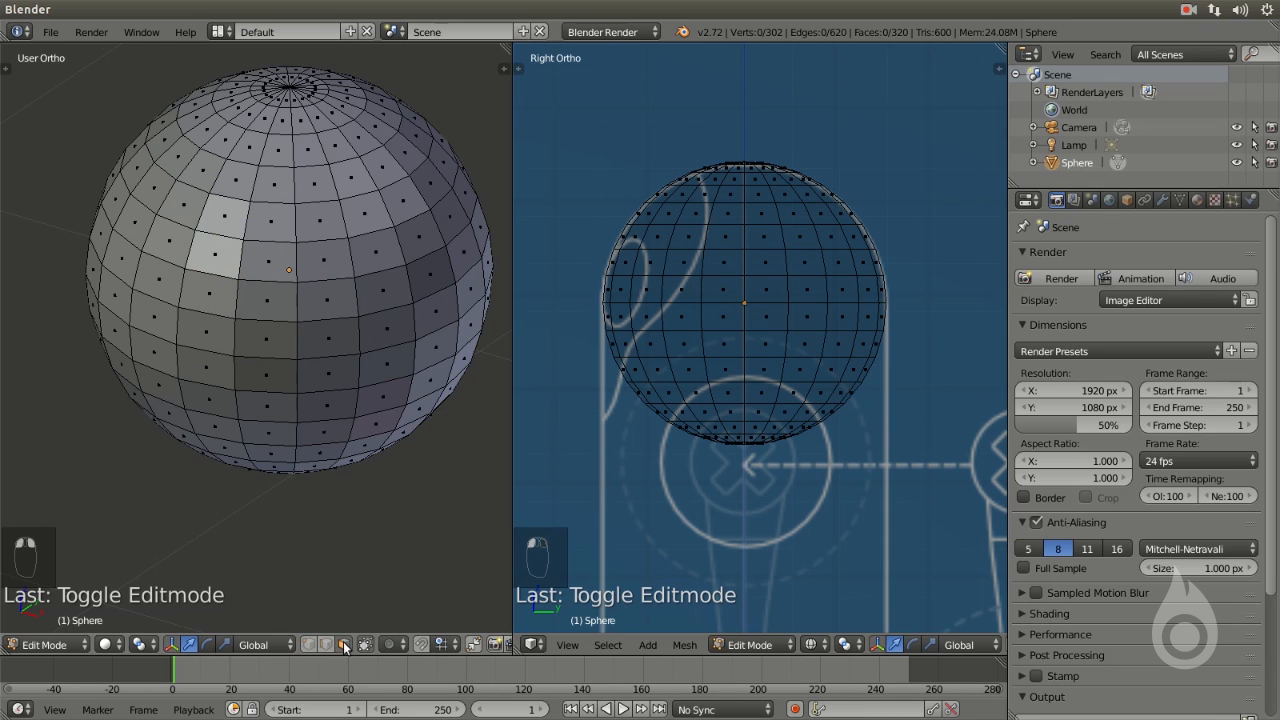
right_click(264, 298)
right_click(210, 254)
right_click(160, 279)
right_click(210, 324)
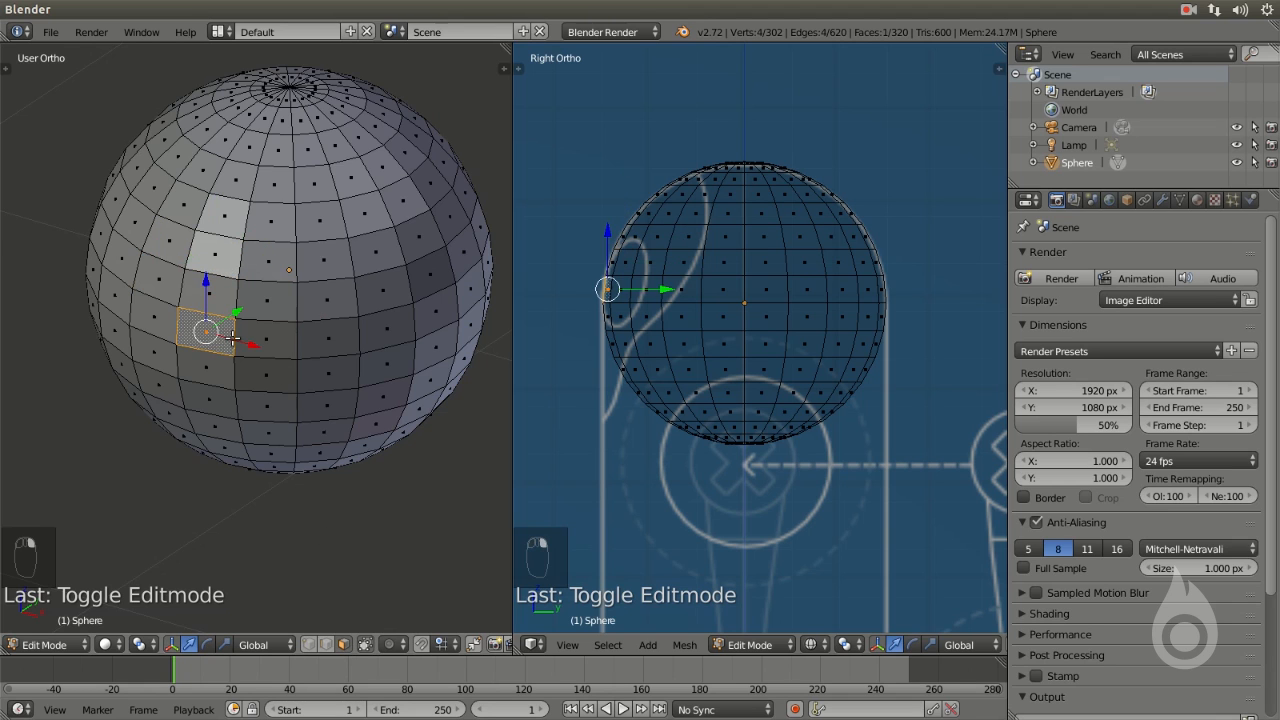
right_click(331, 332)
right_click(331, 293)
right_click(378, 253)
right_click(424, 186)
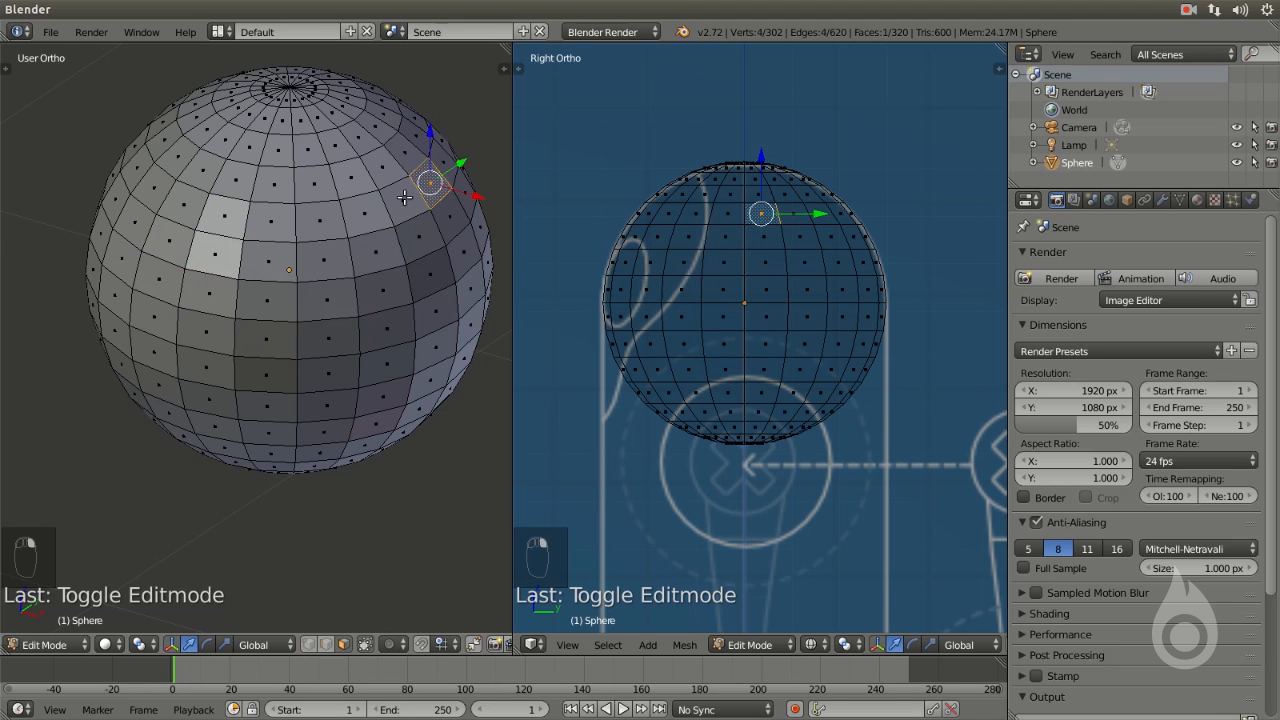
right_click(402, 202)
right_click(318, 181)
right_click(264, 190)
right_click(217, 255)
right_click(272, 313)
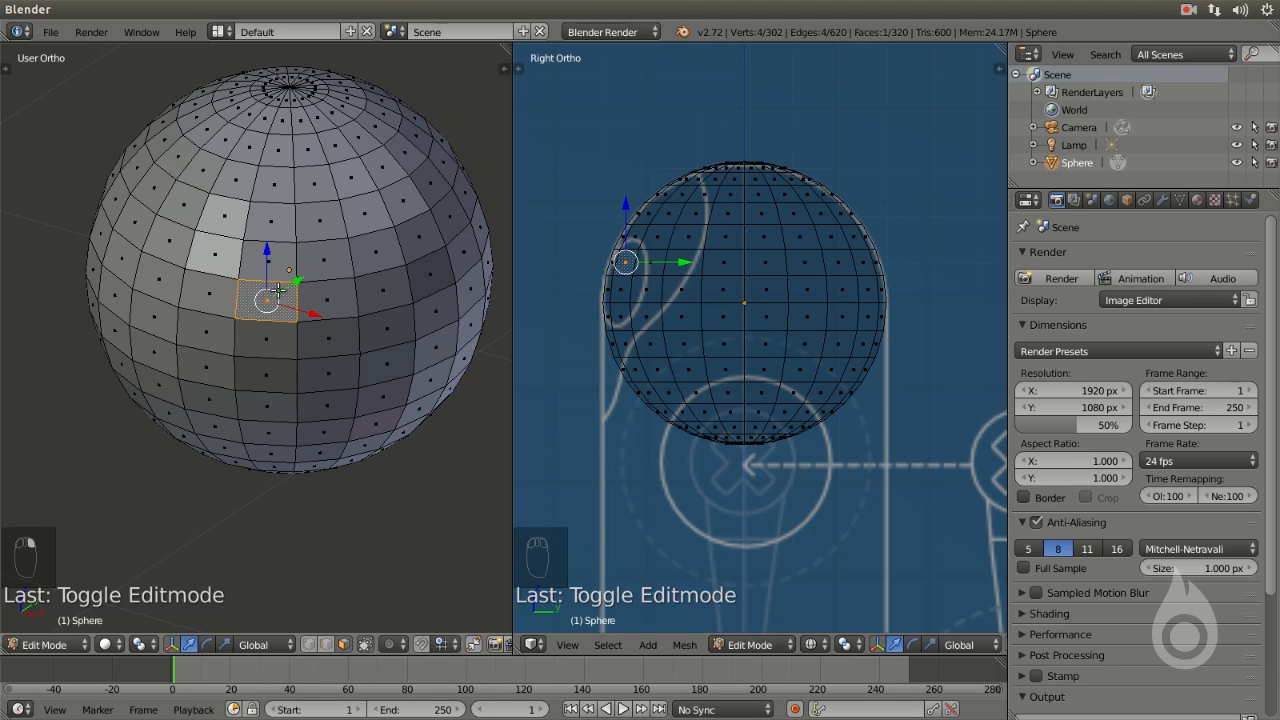
Return to vertex select mode, switch to the front orthographic view and clear the mesh selection
click(325, 645)
scroll(268, 451, down, 2)
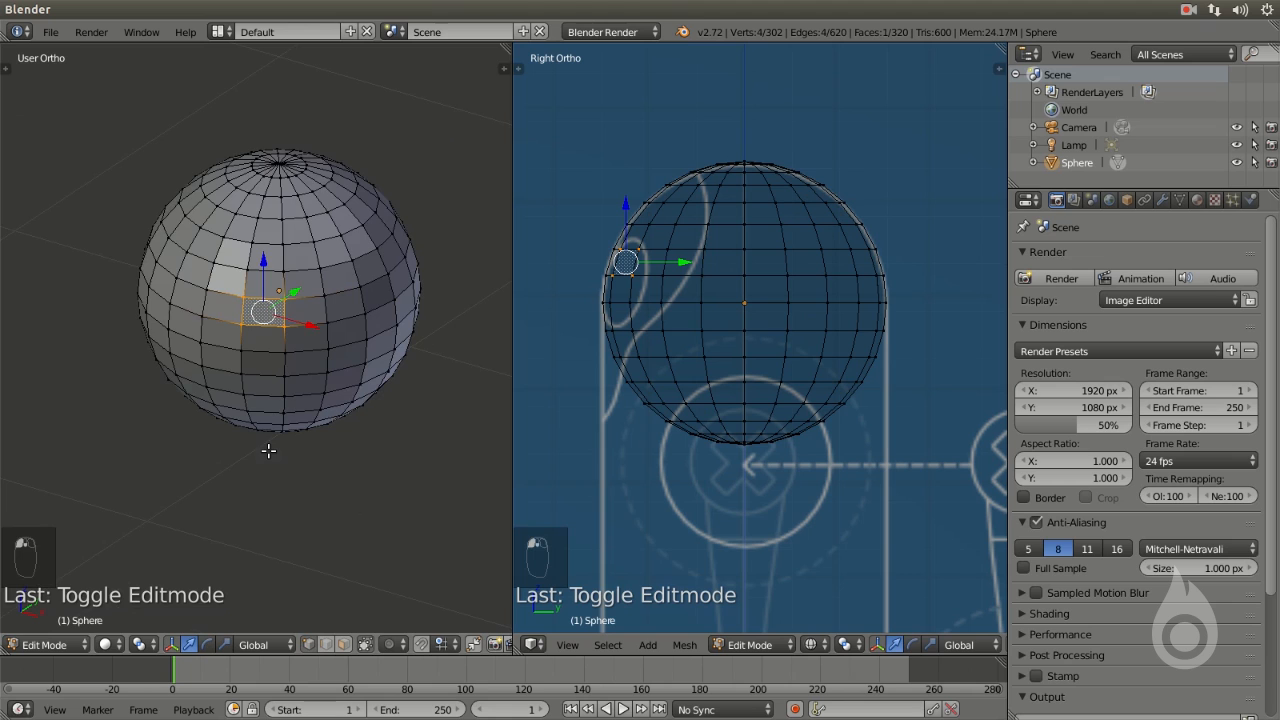
key(KP_1)
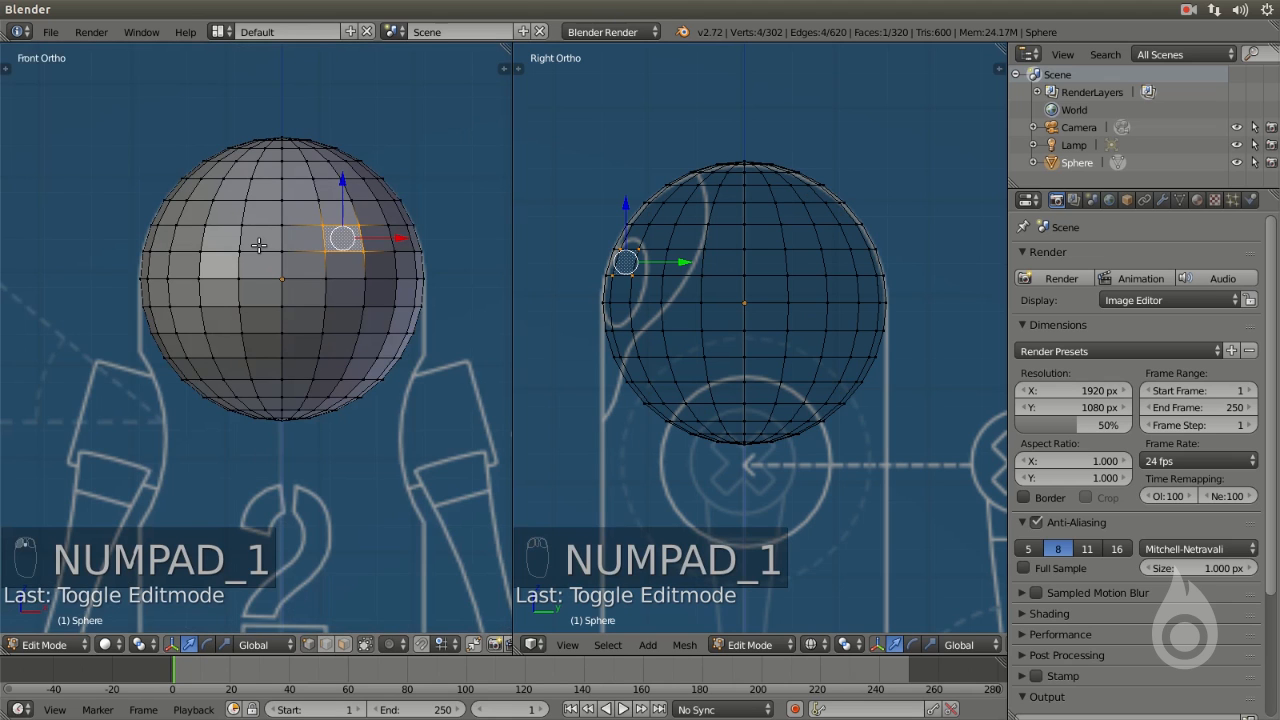
key(a)
key(a)
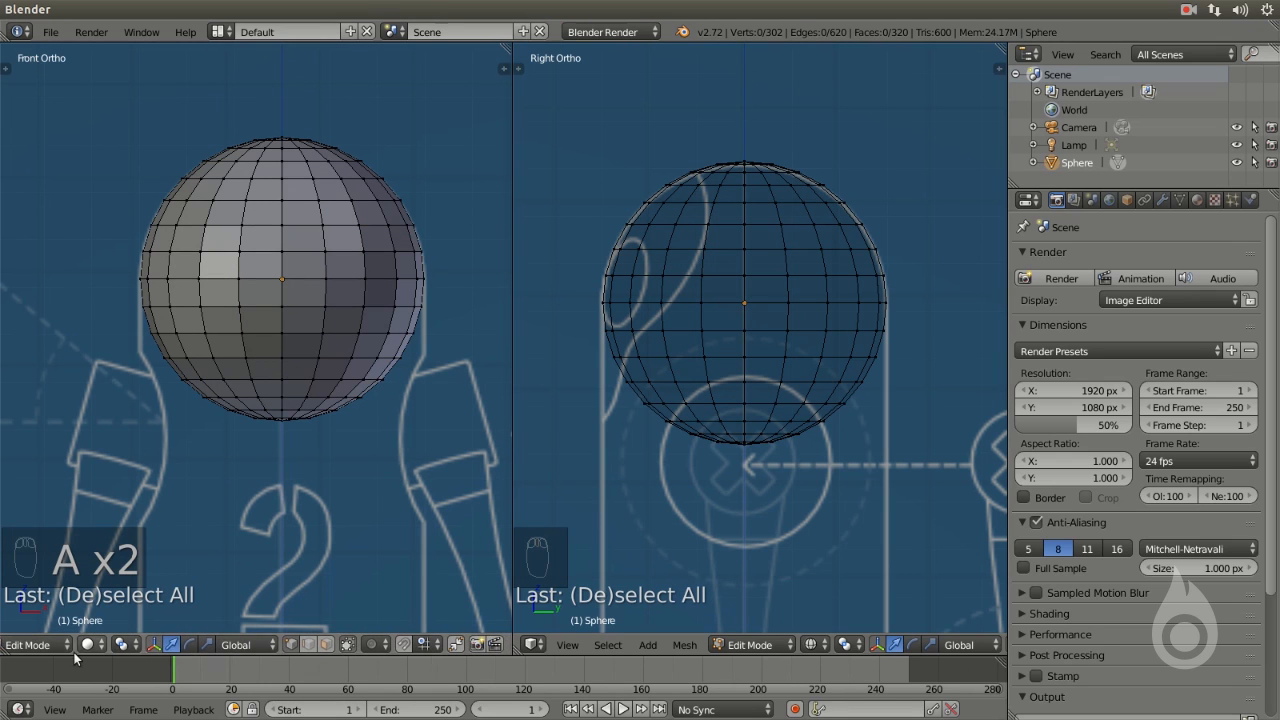
middle_drag(29, 646, 360, 655)
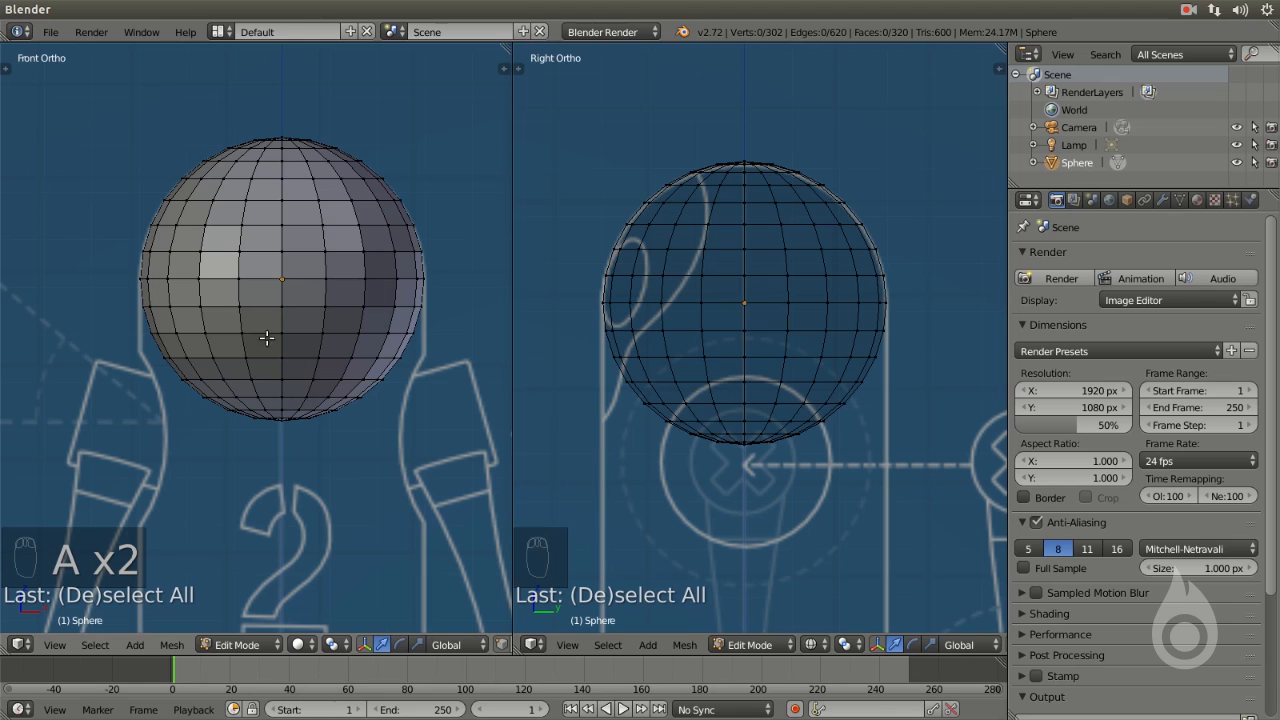
Select five connected vertices along the sphere's equator and up its centre line, and try rotating them
right_click(239, 277)
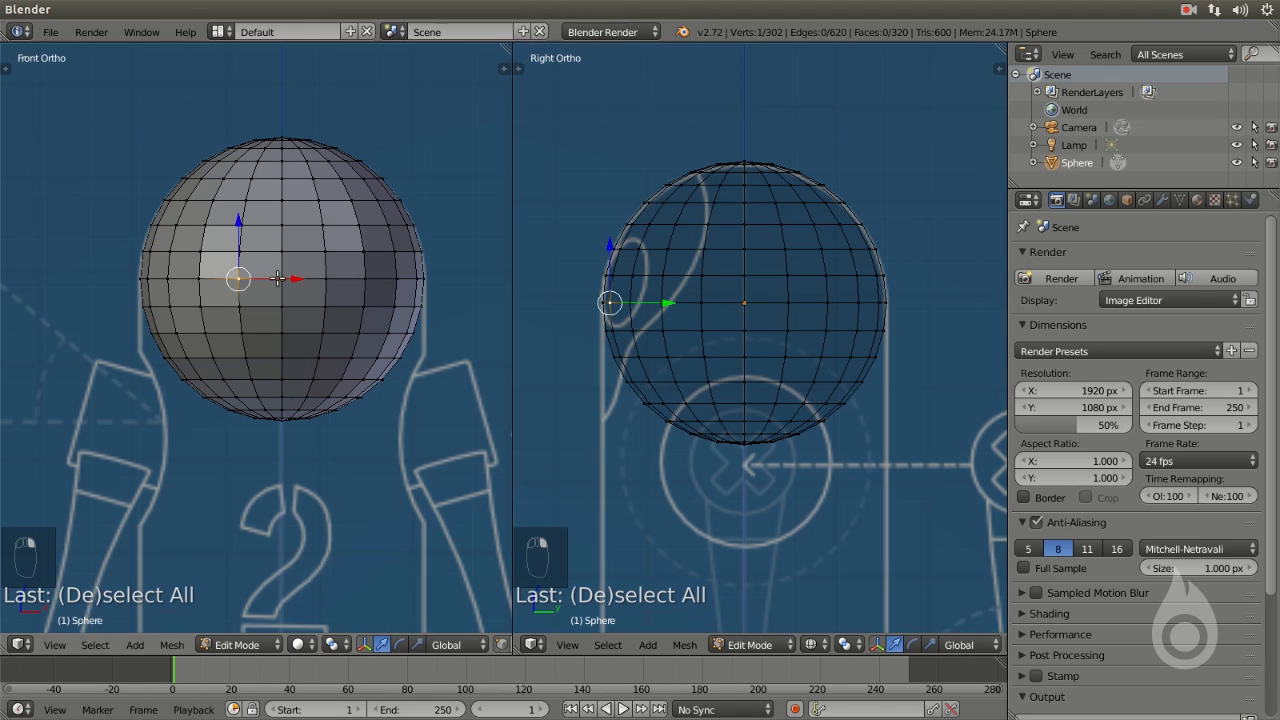
shift+right_click(281, 277)
shift+right_click(281, 248)
shift+right_click(281, 220)
shift+right_click(281, 194)
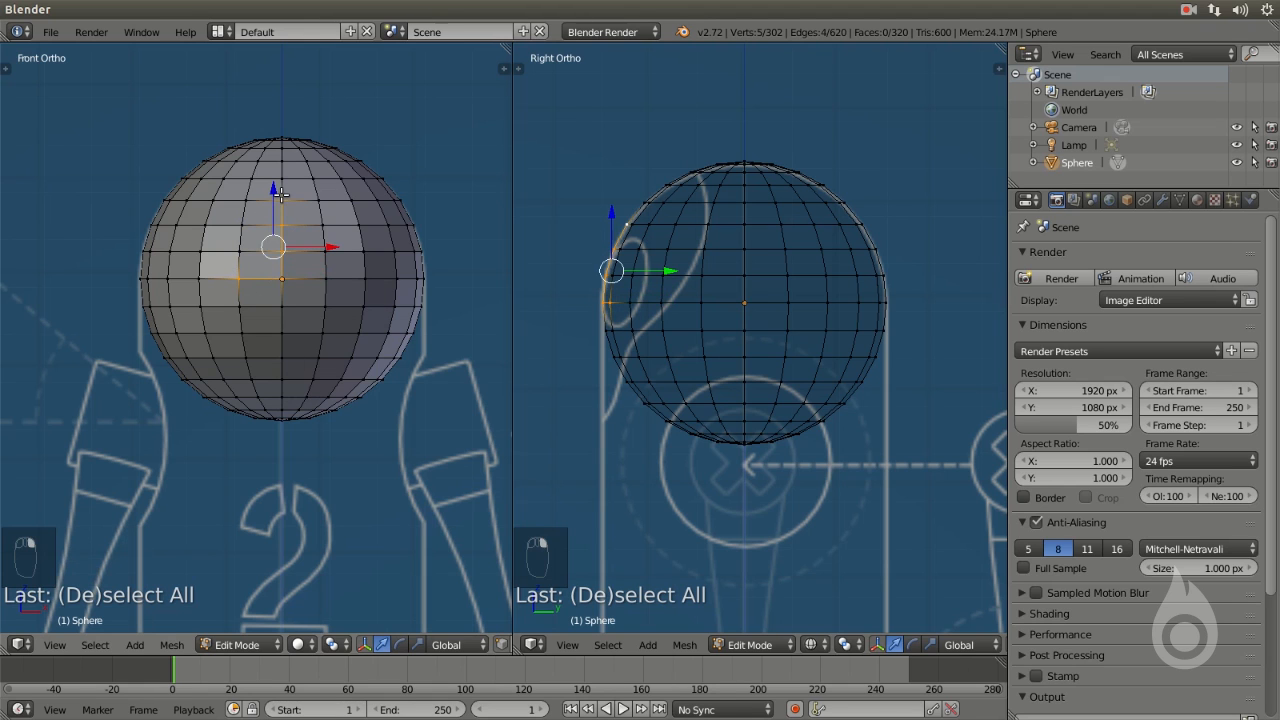
key(r)
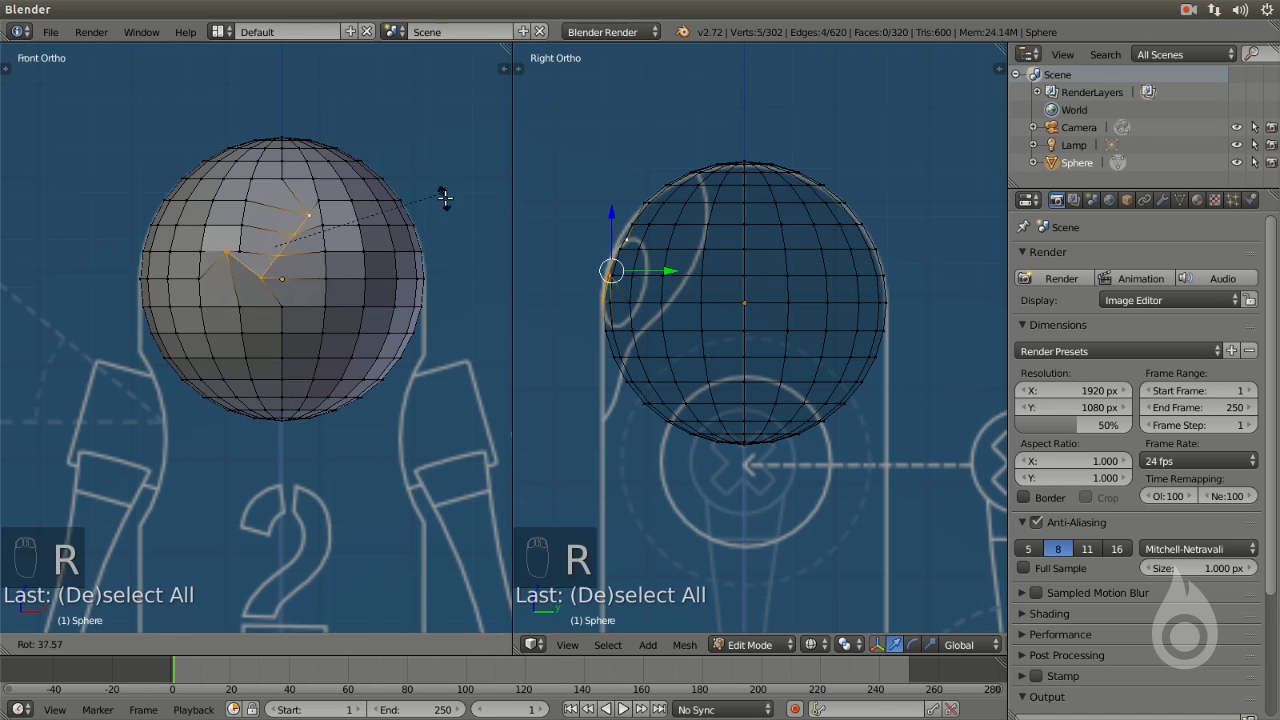
click(371, 86)
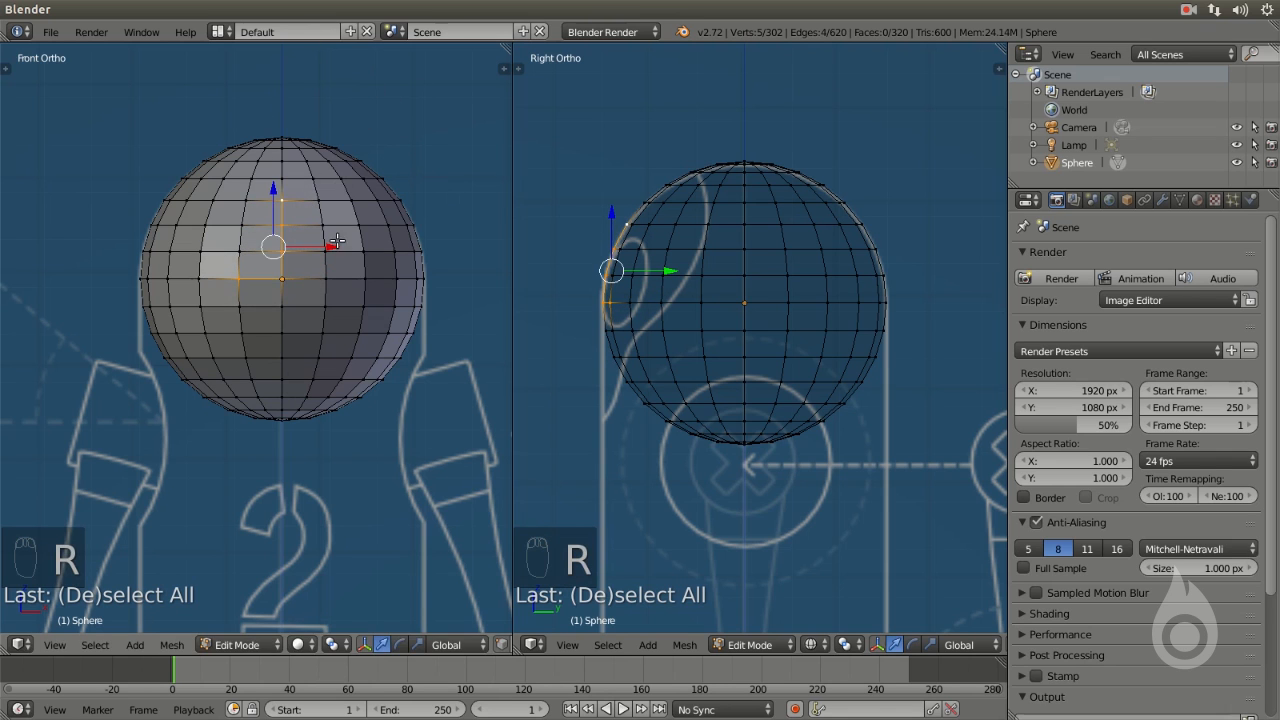
Try scaling and then moving the five selected vertices, cancelling both transforms
key(s)
right_click(418, 284)
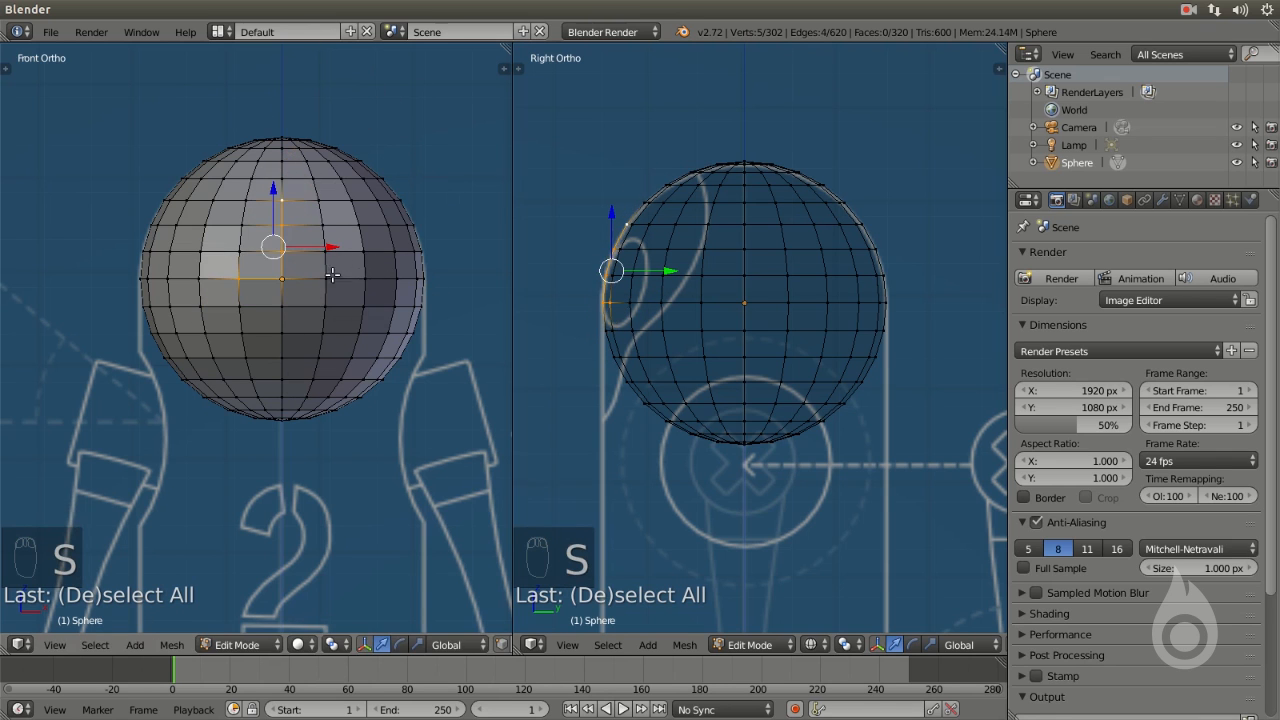
key(g)
right_click(342, 254)
Show the tool shelf, try its Translate tool on the selected vertices, cancel the move and hide the shelf
key(t)
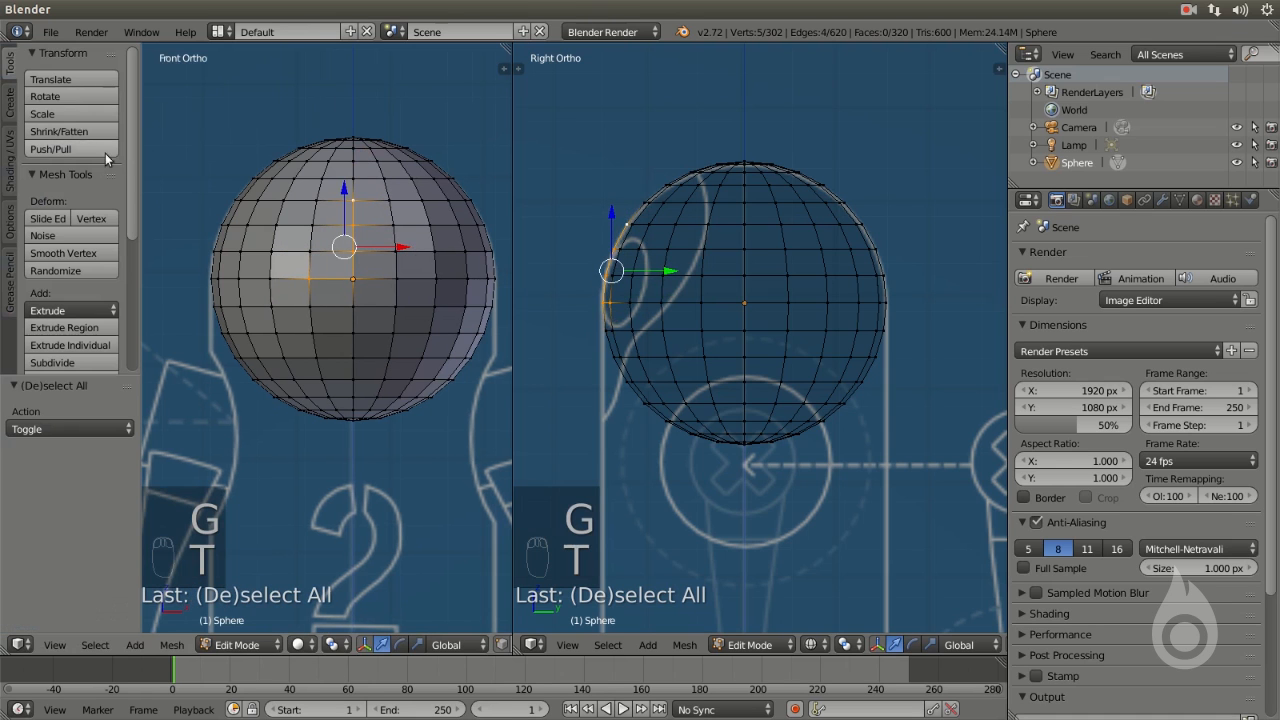
click(63, 78)
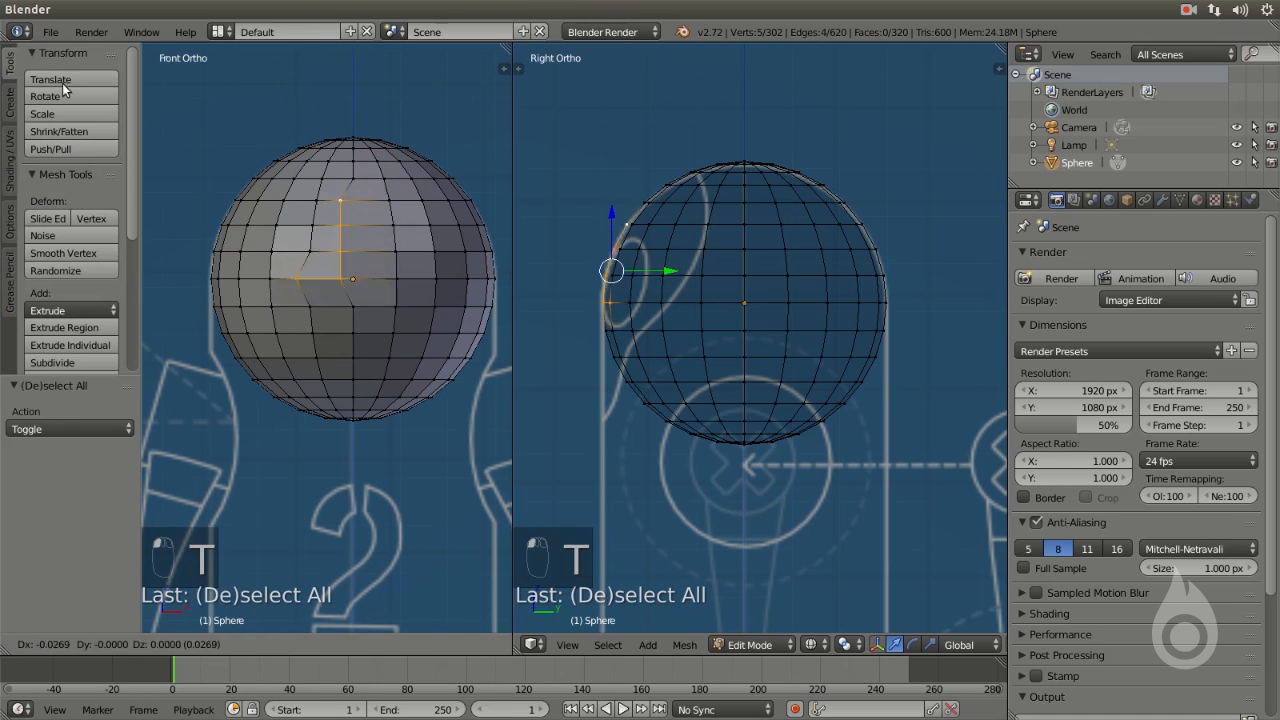
right_click(58, 88)
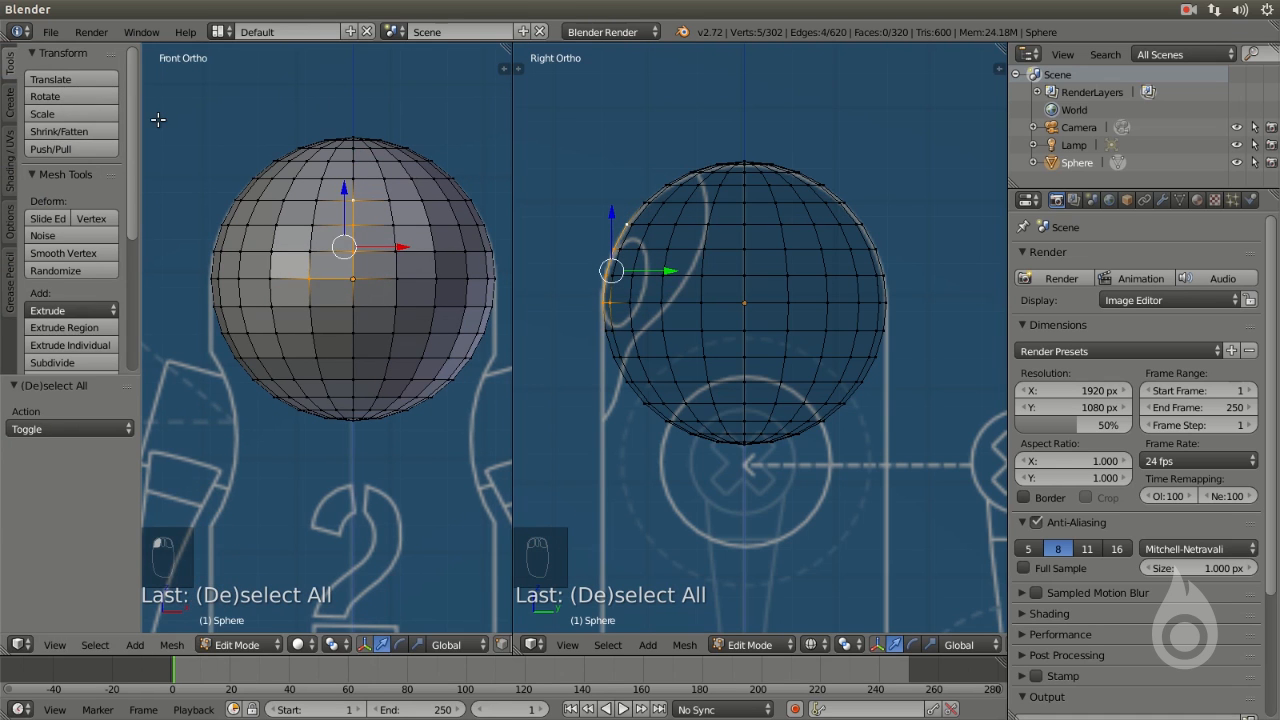
drag(143, 174, 10, 190)
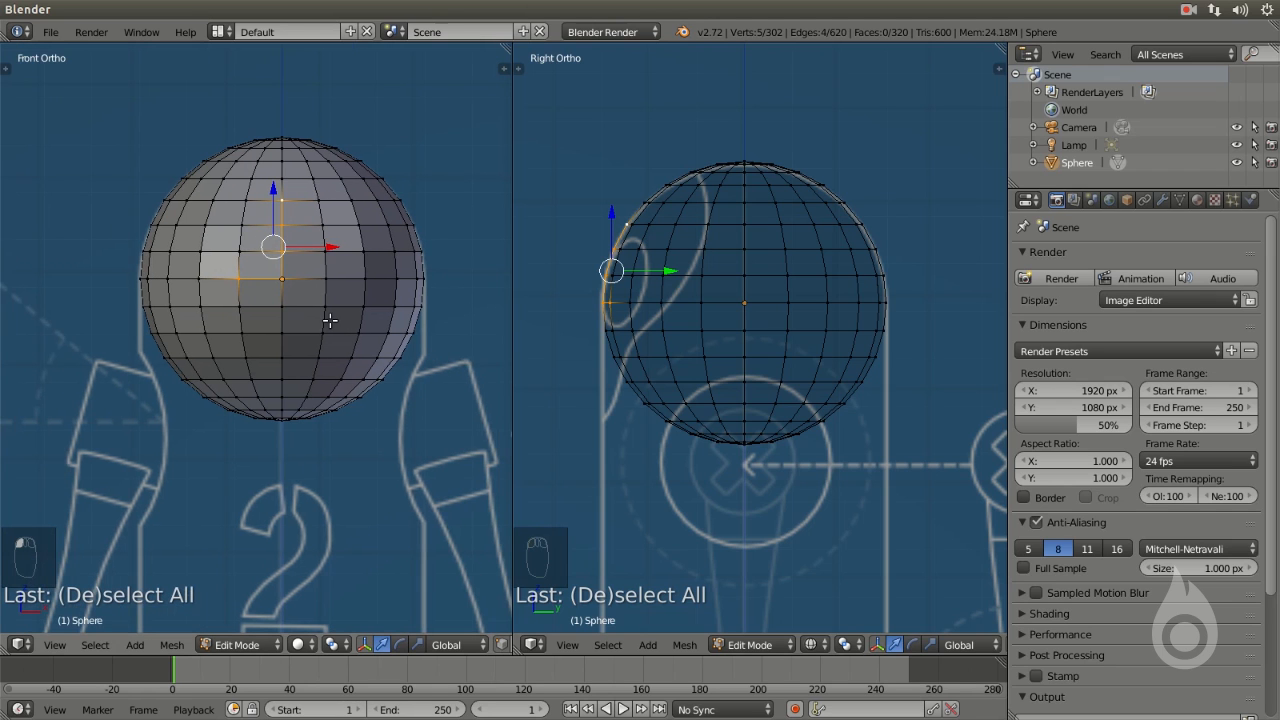
Clear the selection and box-select the sphere's lower half below the equator in the solid-shaded front view
key(a)
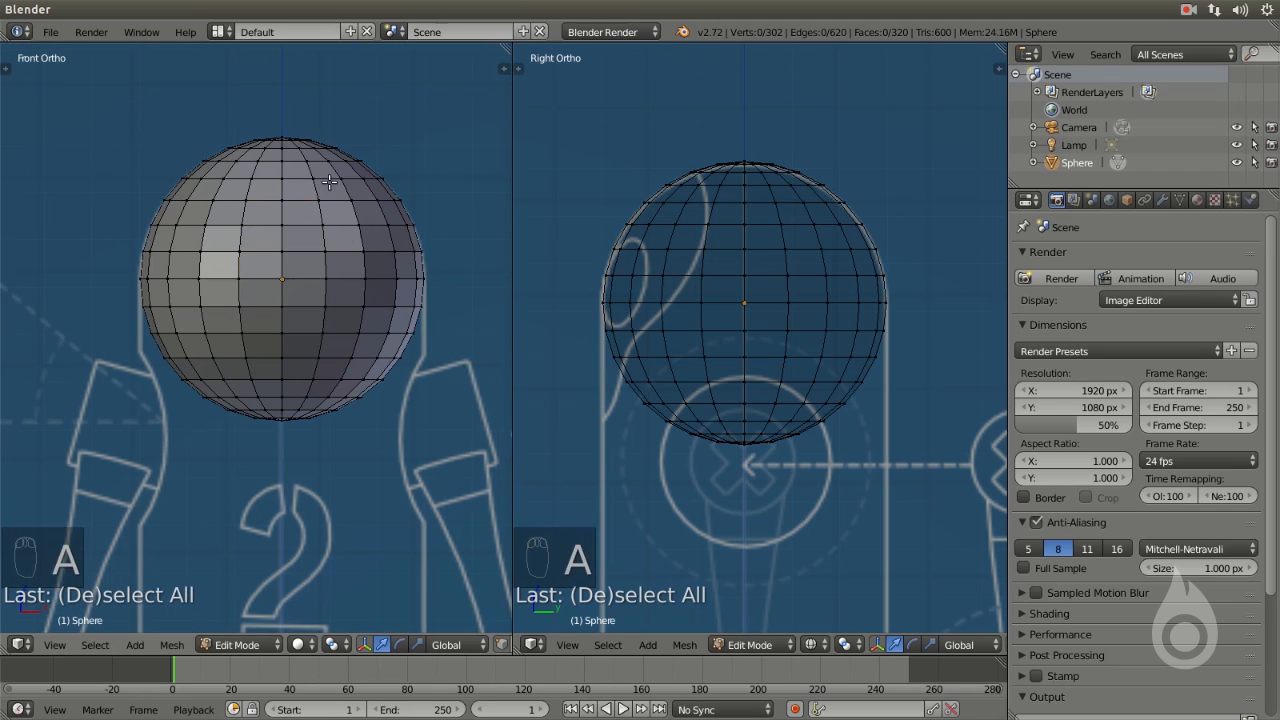
key(b)
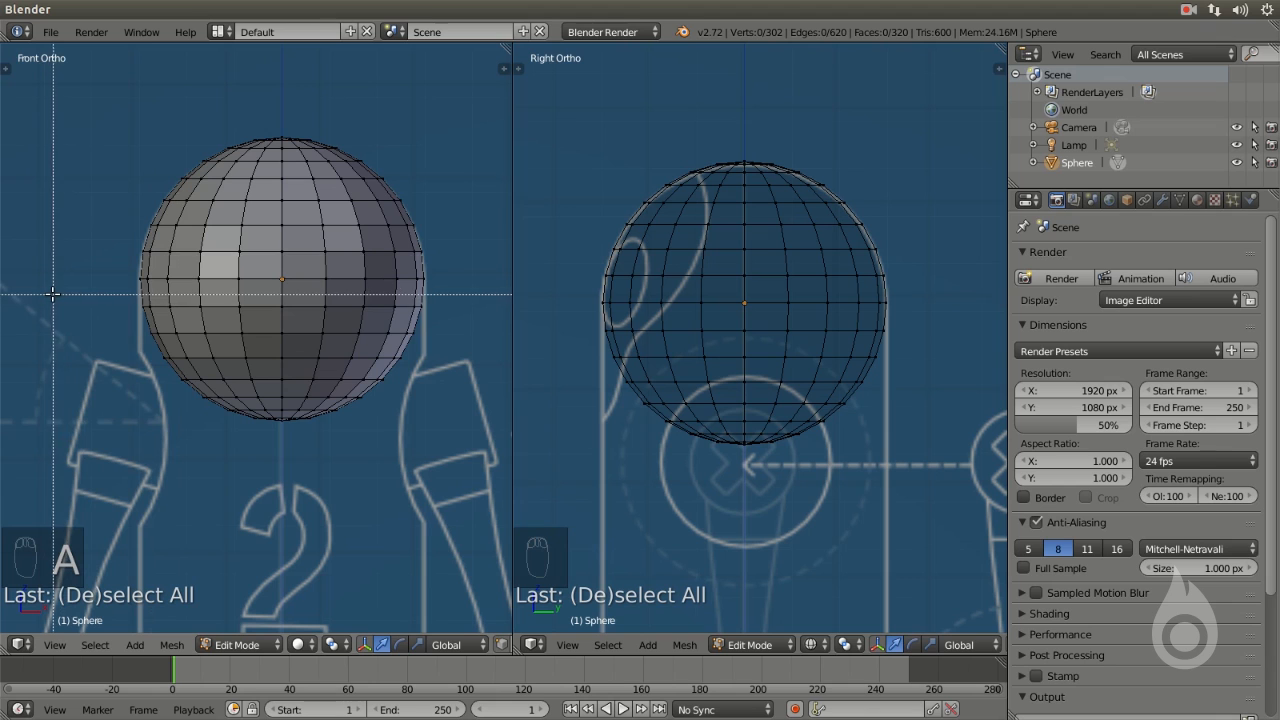
drag(53, 294, 479, 455)
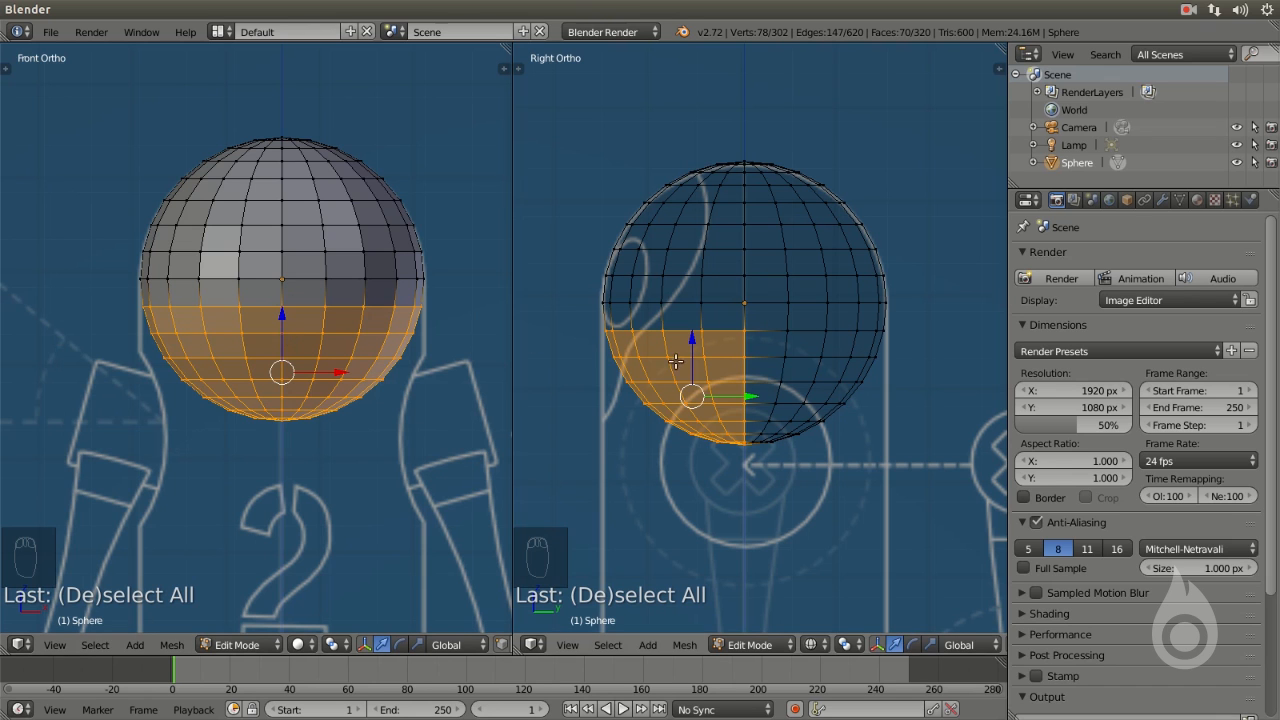
Examine the box selection's coverage on the front and back of the sphere, and return to the front view
middle_drag(367, 385, 244, 231)
scroll(214, 248, up, 2)
scroll(257, 293, down, 1)
middle_drag(162, 202, 241, 313)
scroll(349, 357, down, 2)
middle_drag(374, 356, 410, 378)
key(KP_1)
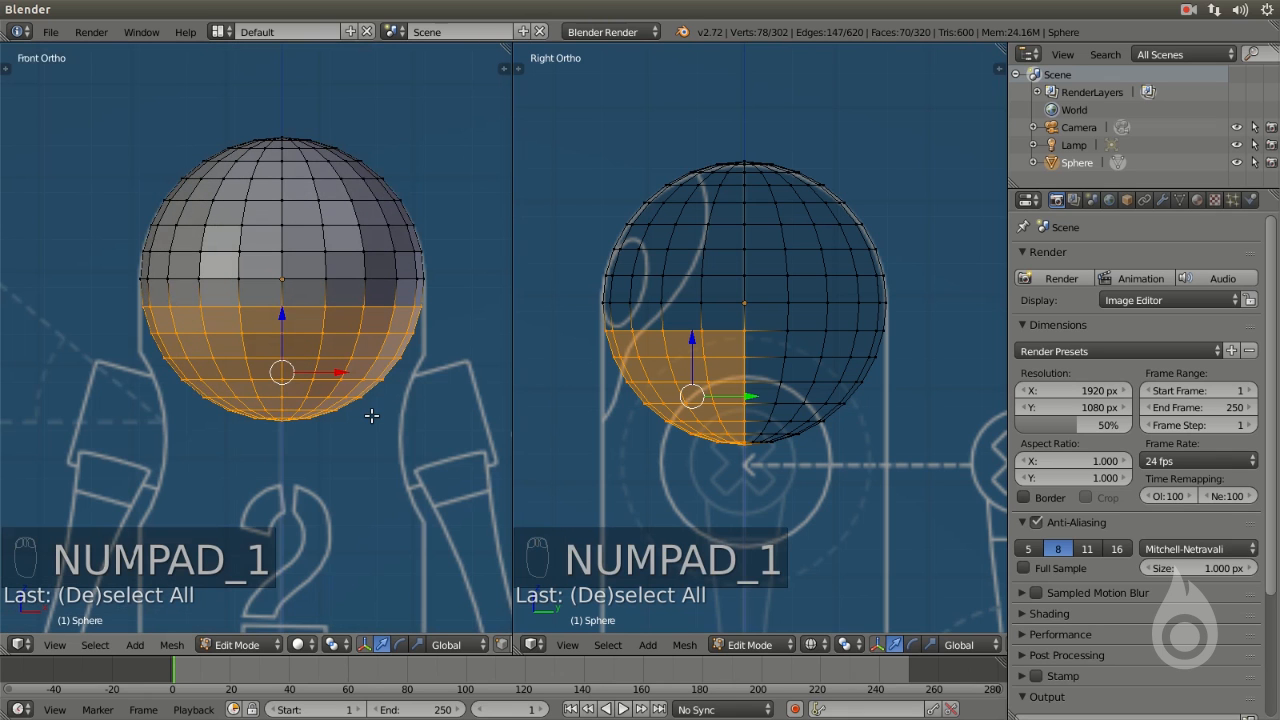
Set the front viewport's shading to Wireframe
click(306, 645)
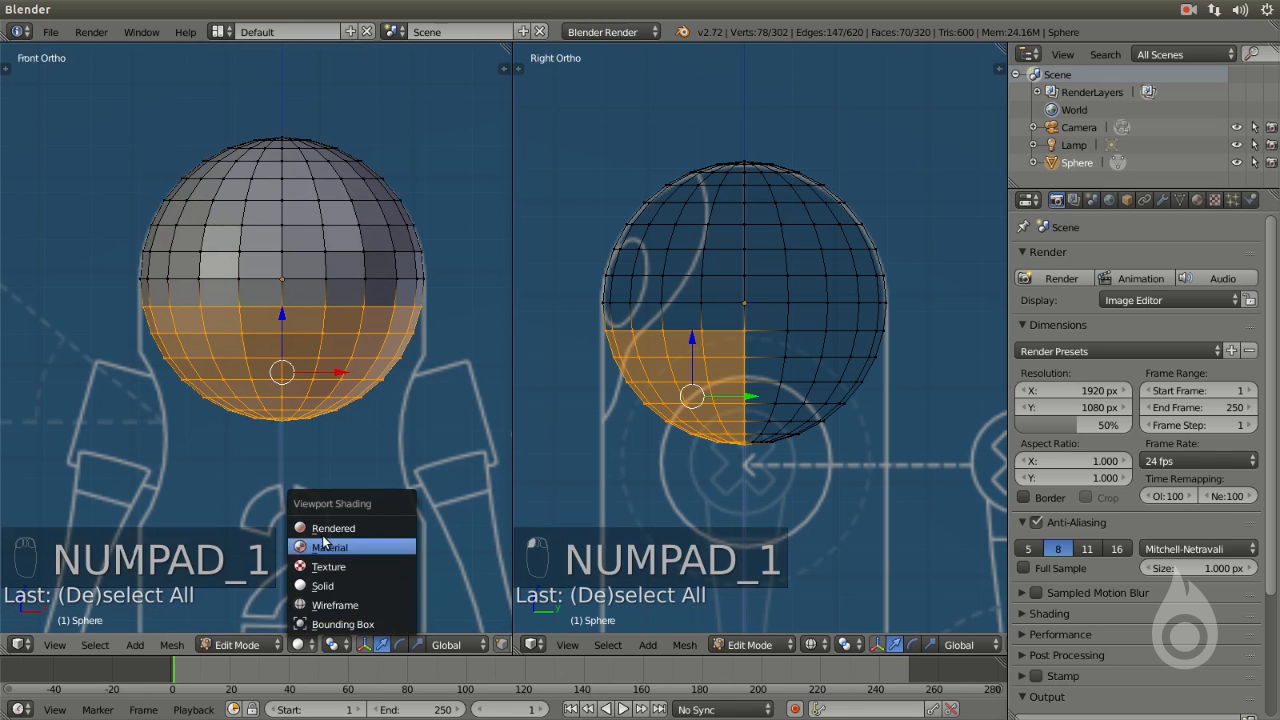
click(323, 605)
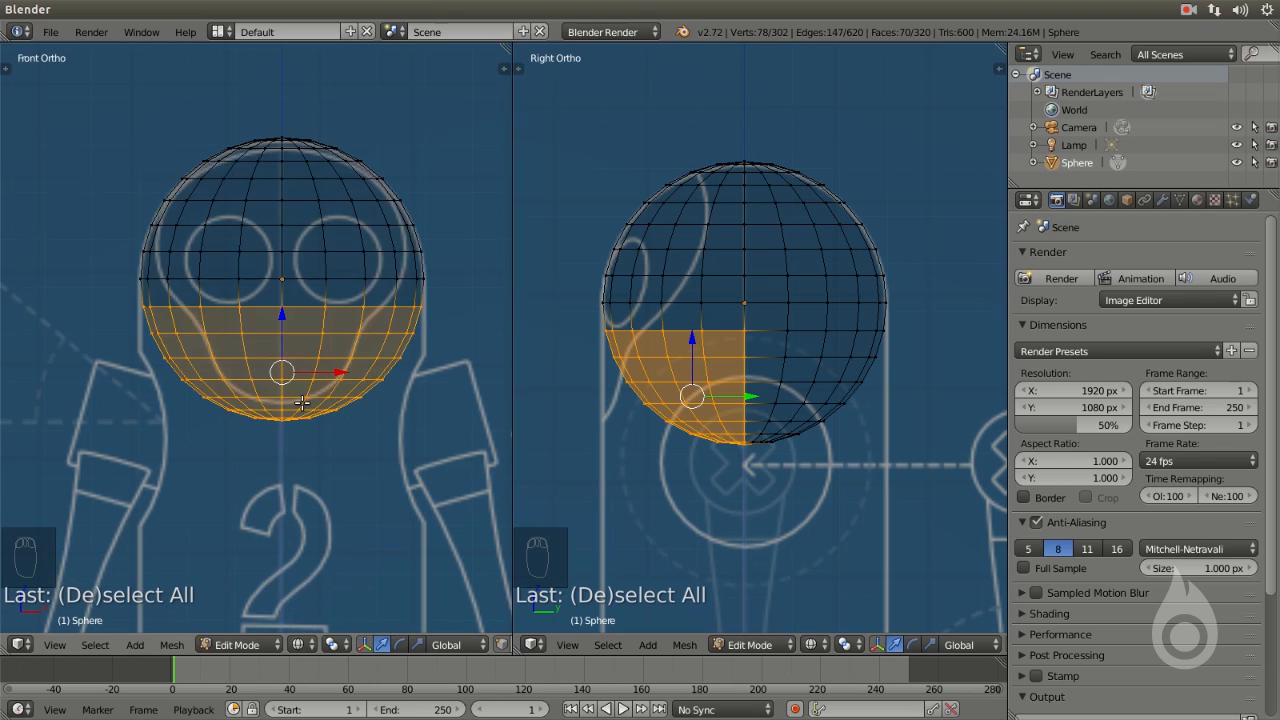
key(z)
key(z)
Clear the selection, box-select the sphere's entire lower half below the equator, and check it from an angle
key(a)
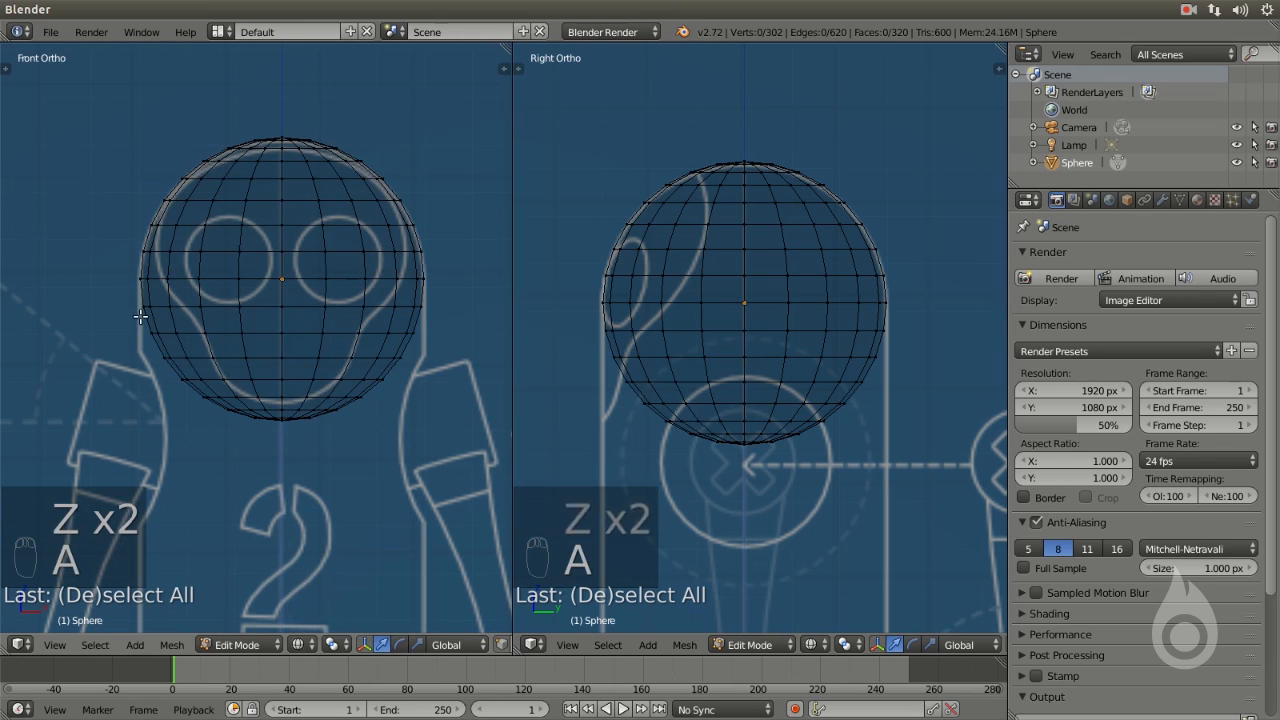
key(b)
drag(72, 285, 480, 490)
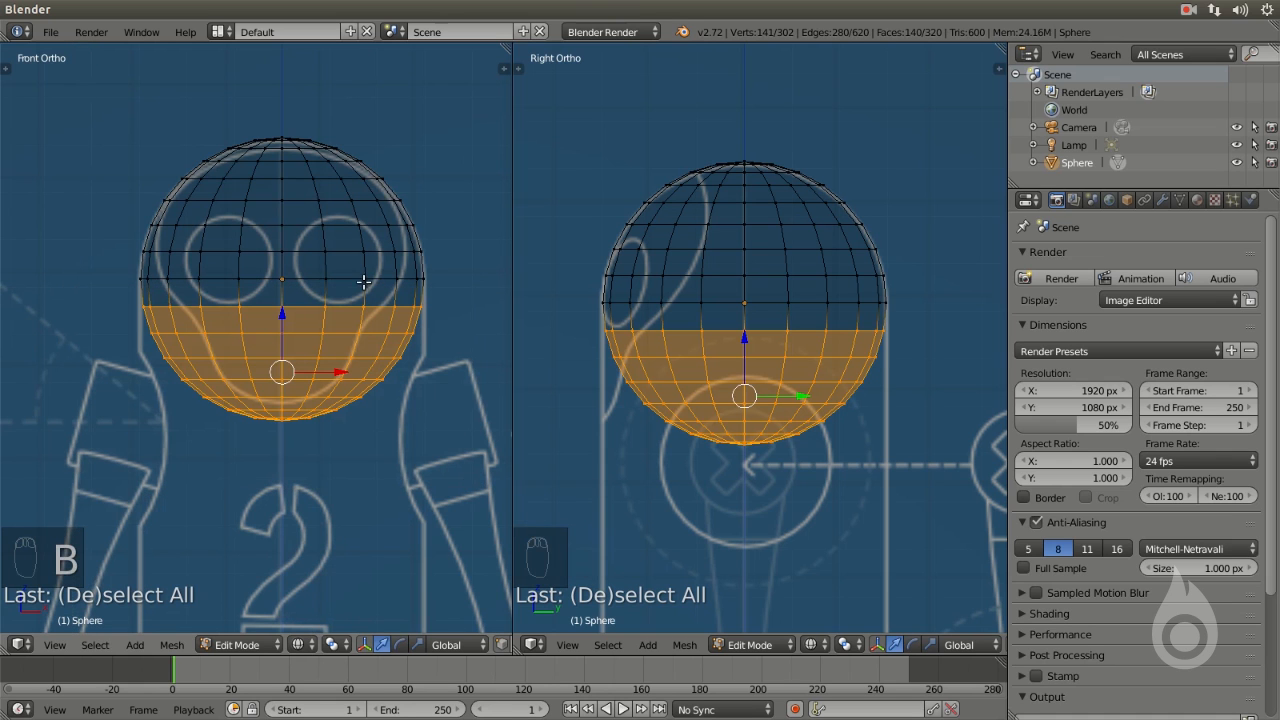
middle_drag(387, 379, 449, 346)
key(KP_1)
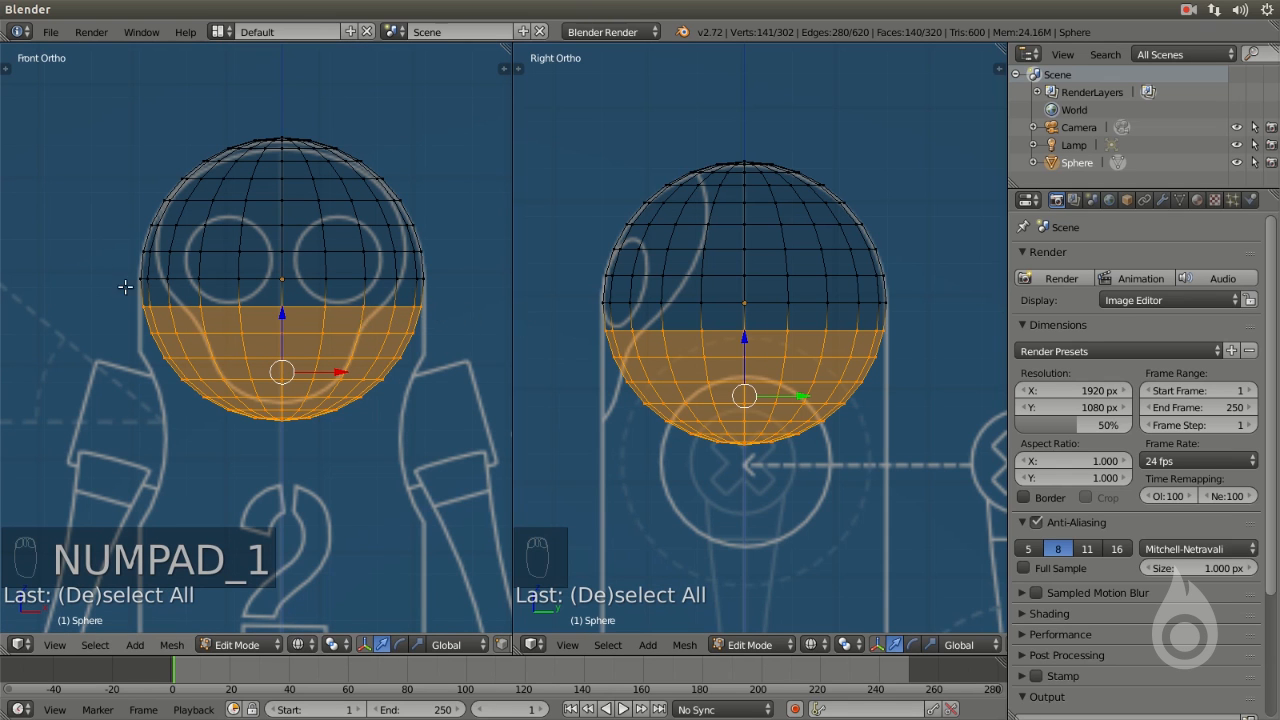
Sketch a Grease Pencil arrow pointing at the sphere's equator in the front view, and erase it
key(d)
mouse_move(67, 276)
mouse_down()
mouse_move(136, 275)
mouse_move(110, 263)
mouse_move(99, 292)
mouse_up()
key(d)
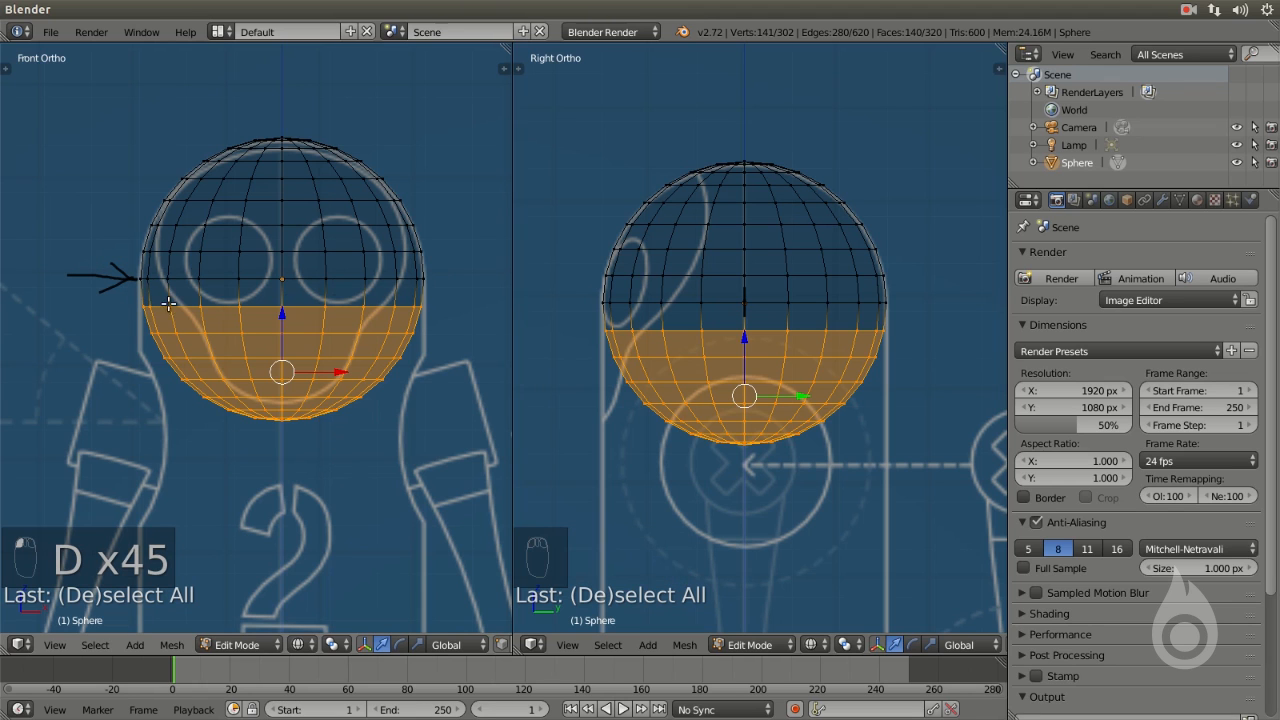
mouse_move(170, 283)
right_down()
mouse_move(23, 271)
mouse_move(75, 269)
right_up()
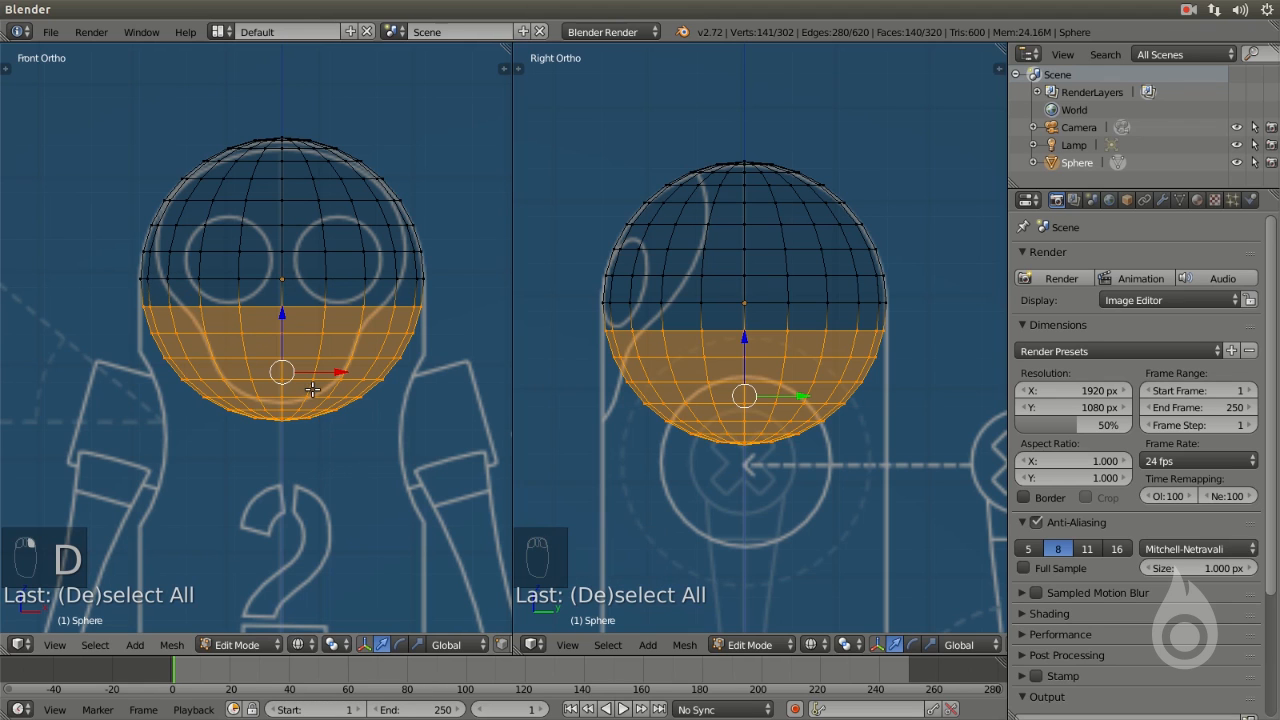
Delete the selected lower-half vertices of the sphere and check the remaining dome in solid shading before returning to the wireframe front view
key(x)
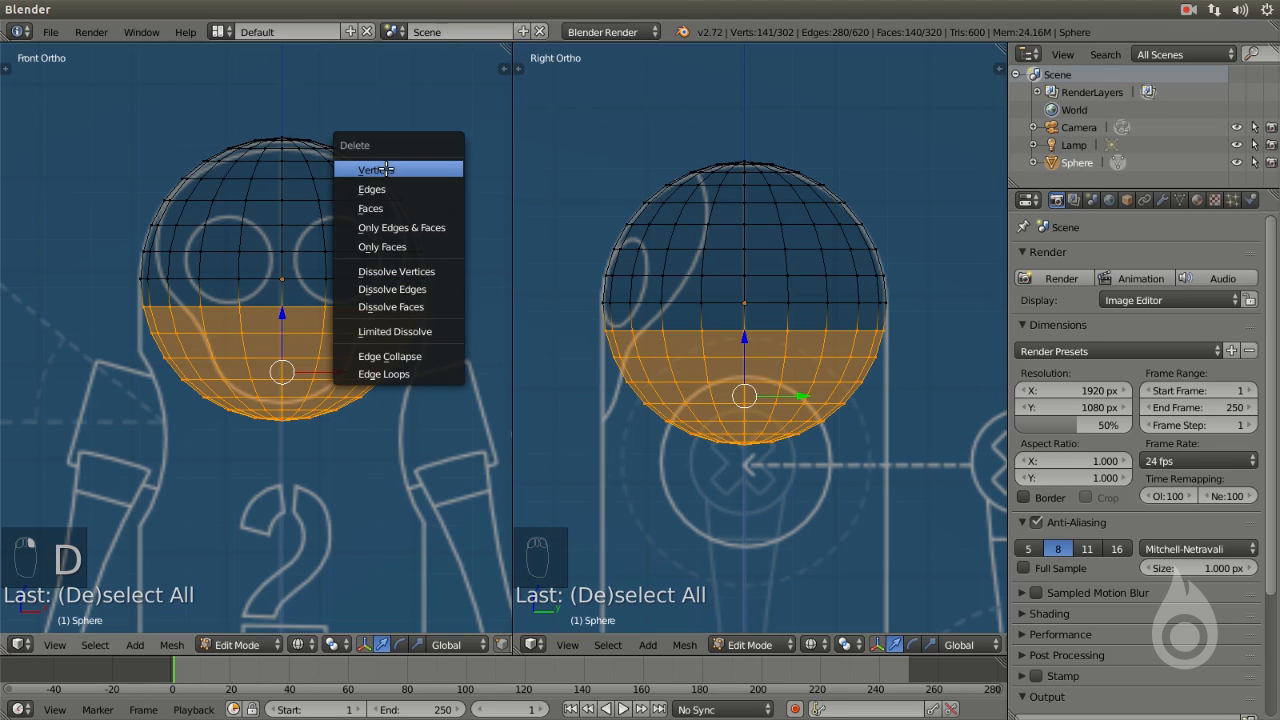
click(376, 169)
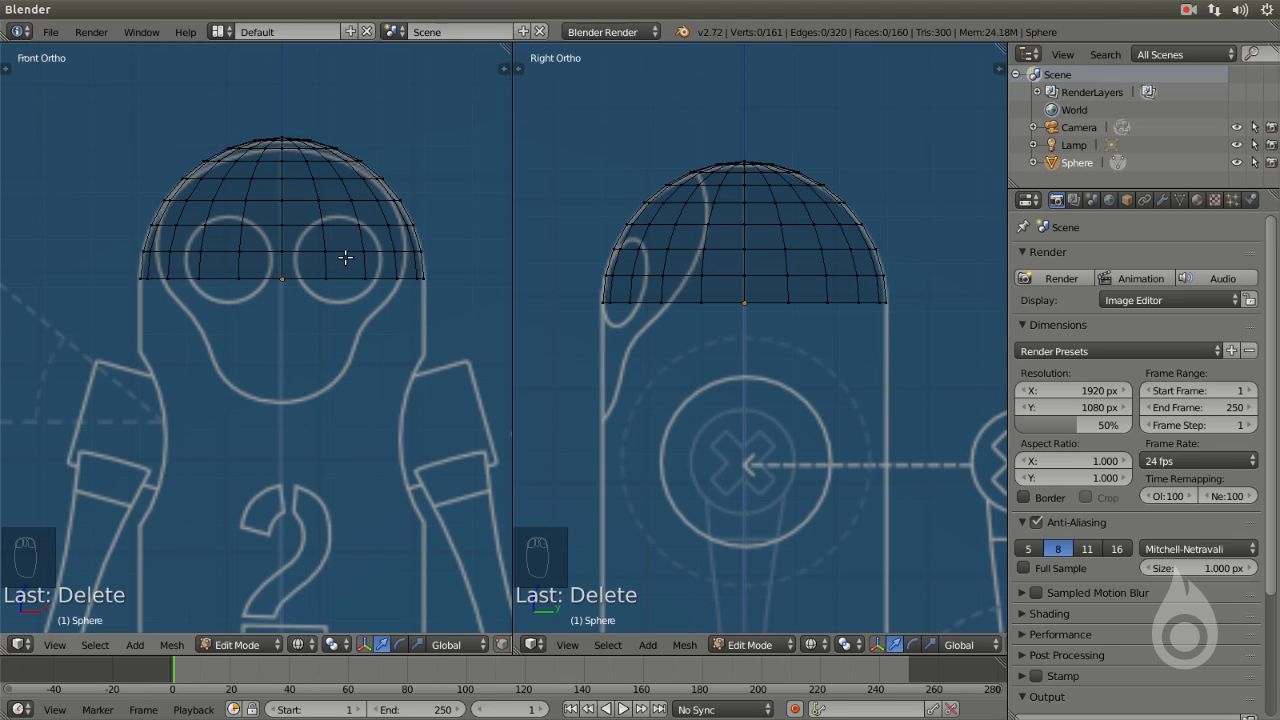
key(z)
mouse_move(367, 254)
middle_down()
mouse_move(330, 330)
mouse_move(290, 150)
mouse_move(262, 170)
mouse_move(300, 90)
mouse_move(391, 349)
mouse_move(354, 277)
middle_up()
key(KP_1)
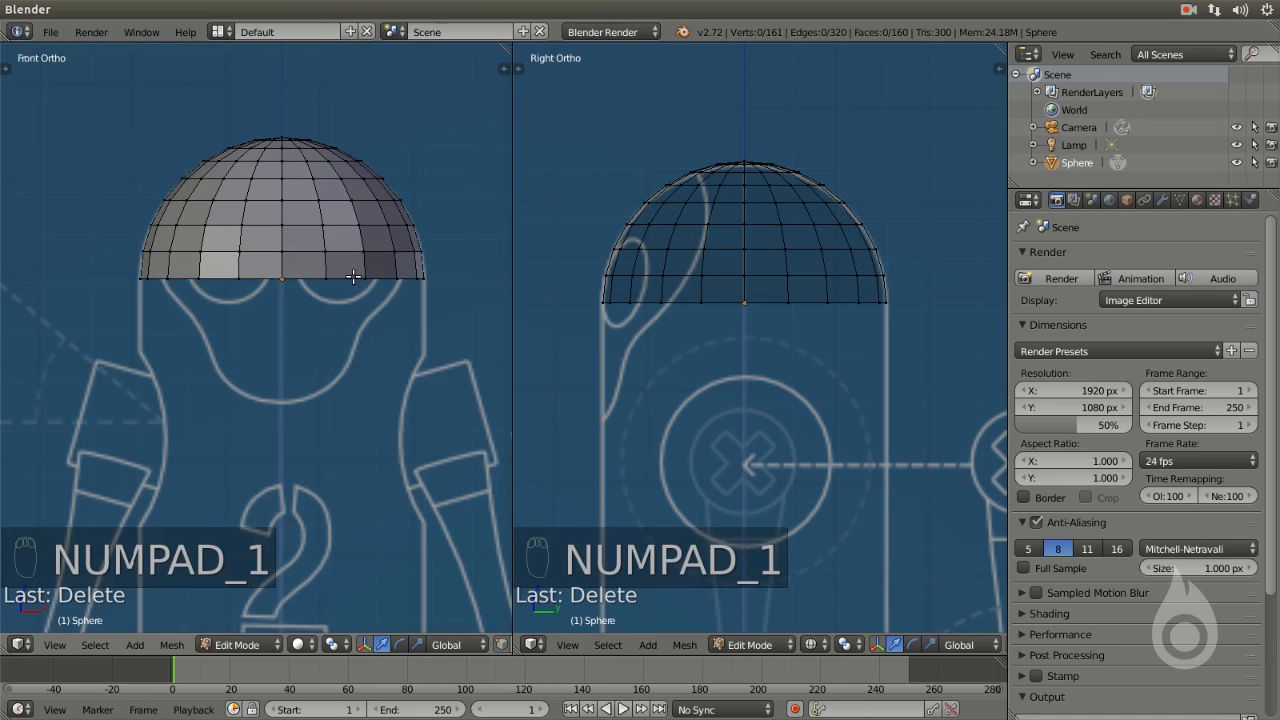
key(z)
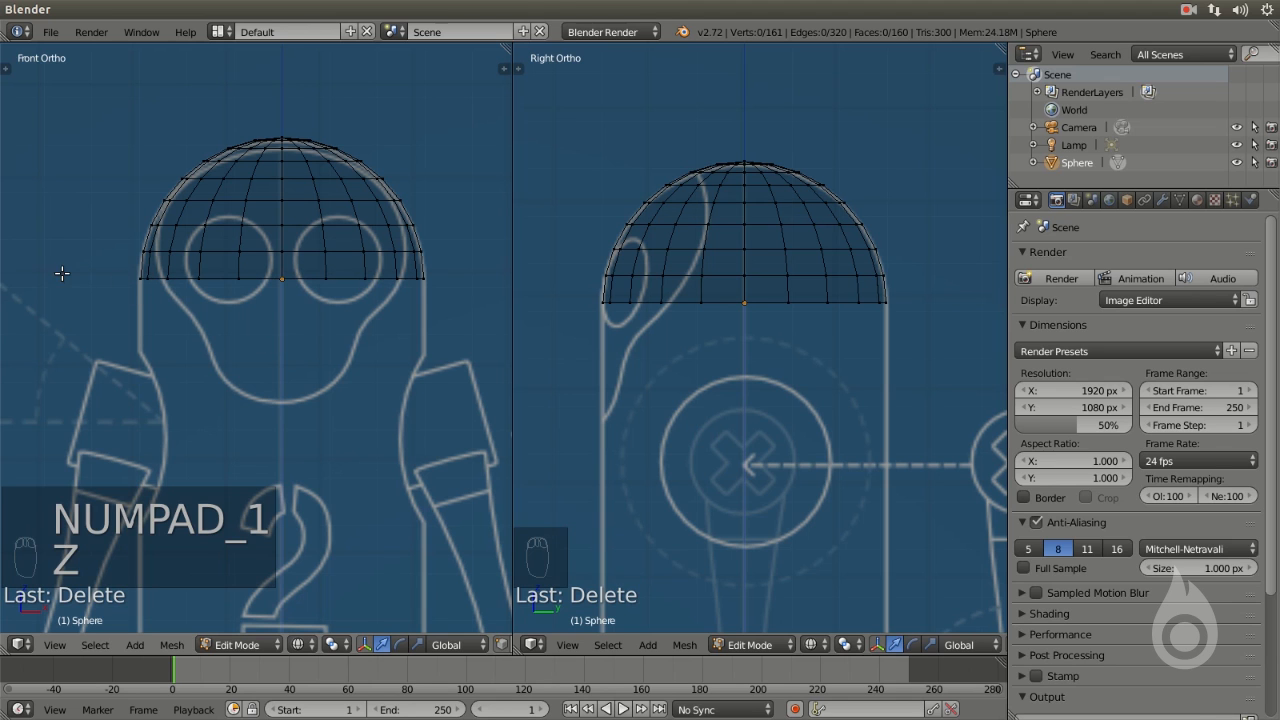
Box-select the dome's bottom edge ring in the wireframe front view
key(b)
drag(58, 265, 477, 313)
scroll(377, 210, down, 2)
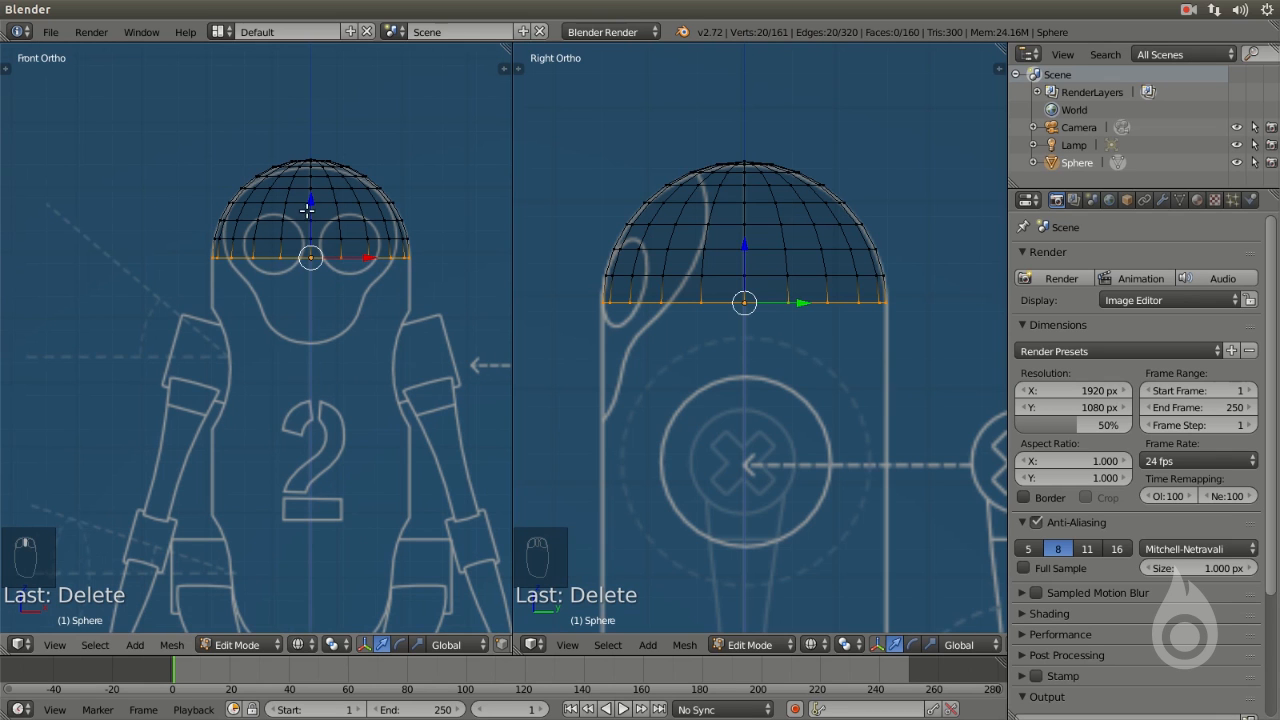
Try to pull the dome's bottom ring straight down over the body blueprint
key(e)
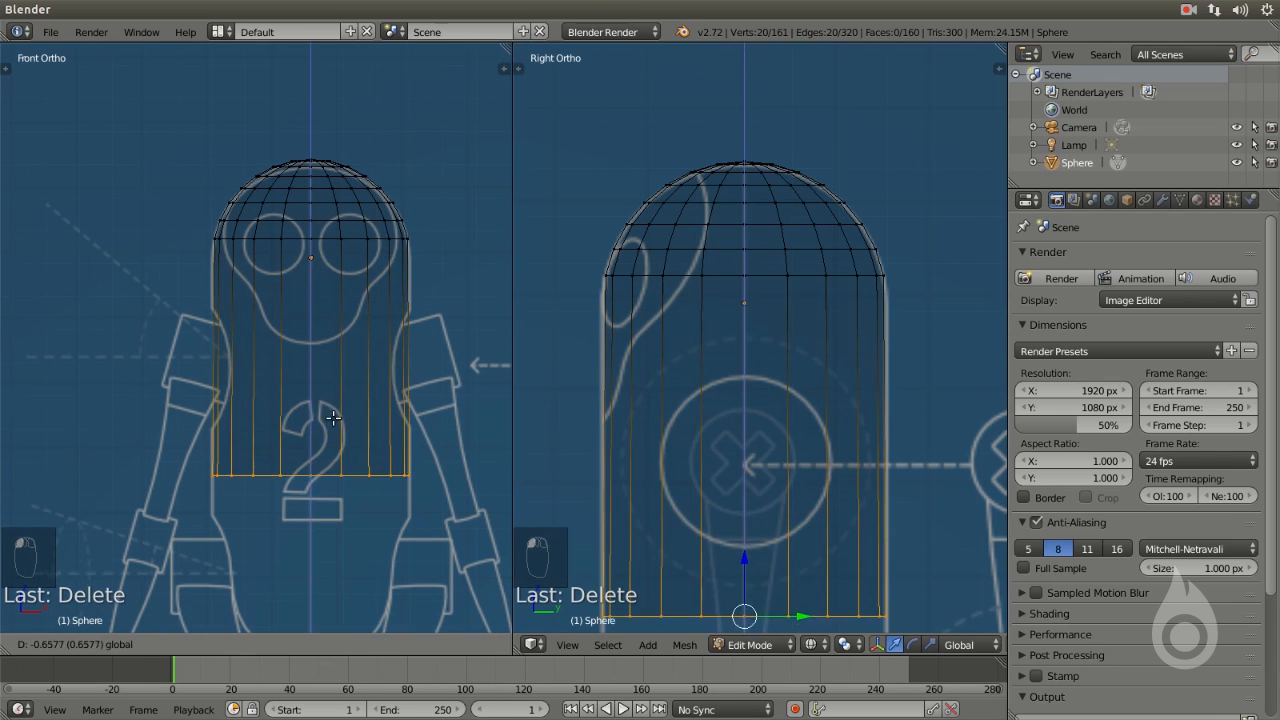
right_click(330, 449)
scroll(294, 276, up, 1)
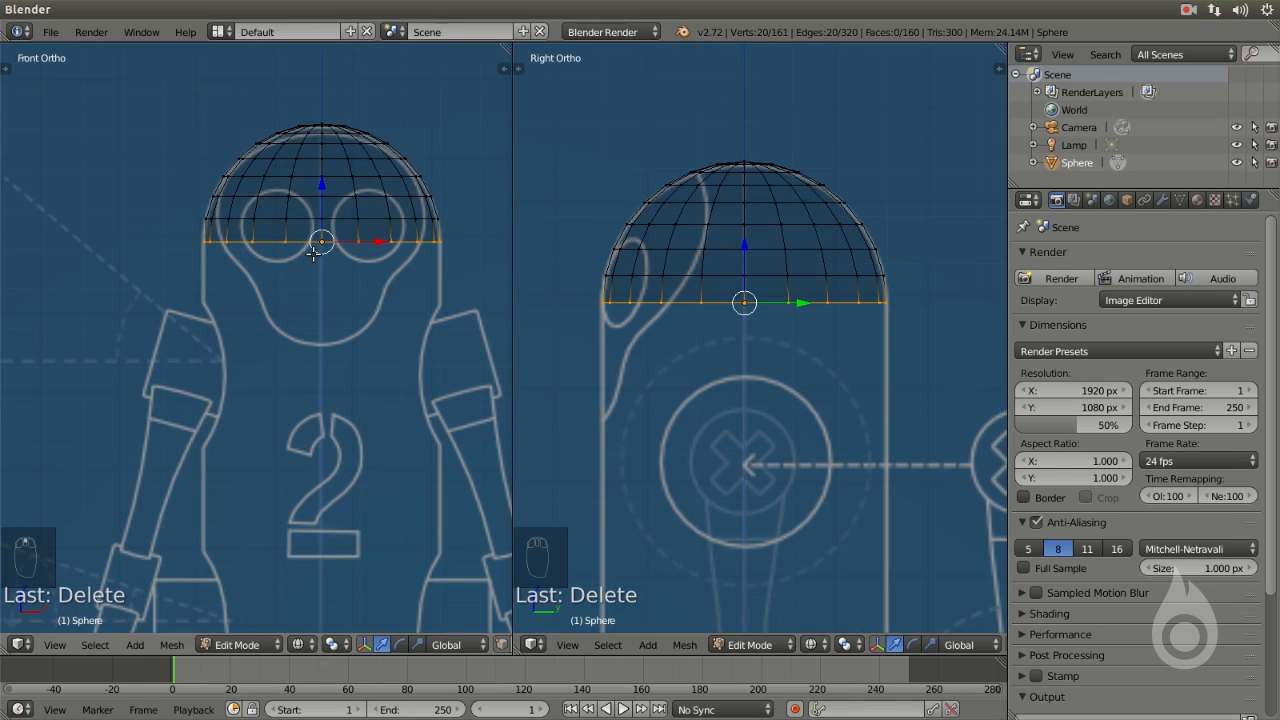
Extrude the dome's bottom ring straight down along Z by about 0.15, to the top of the shoulder circle
middle_drag(584, 314, 776, 272)
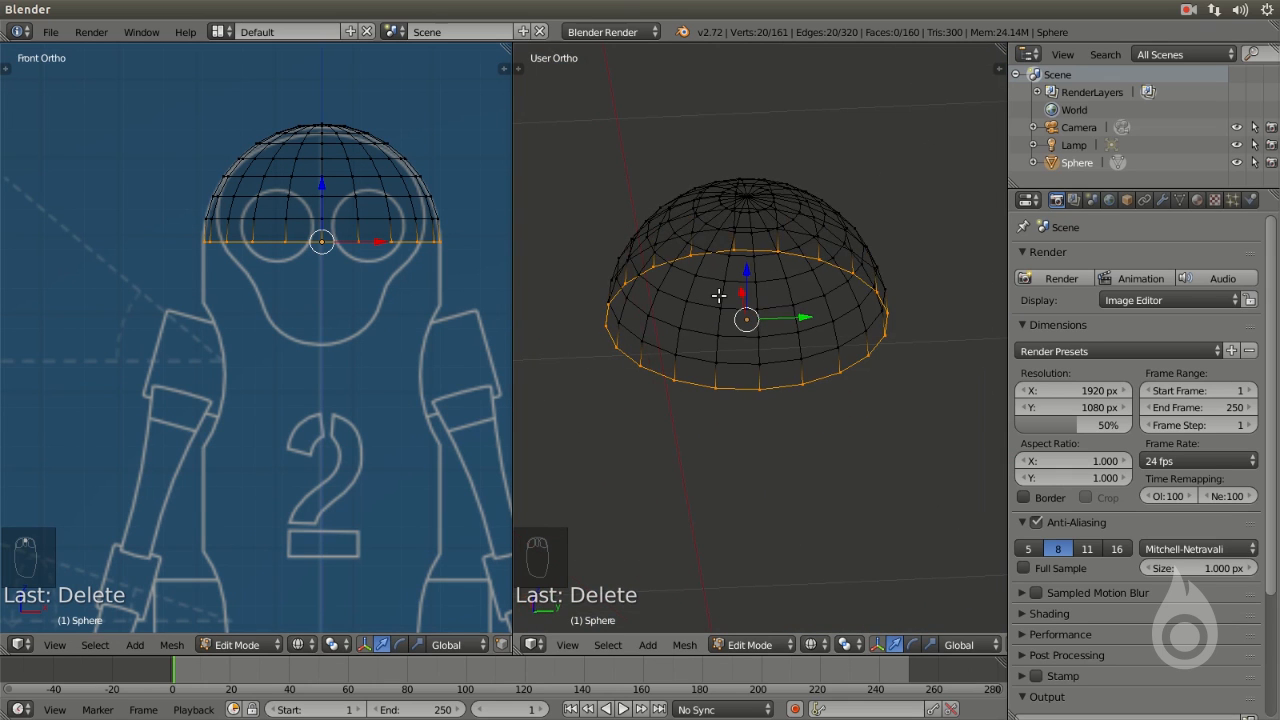
key(KP_1)
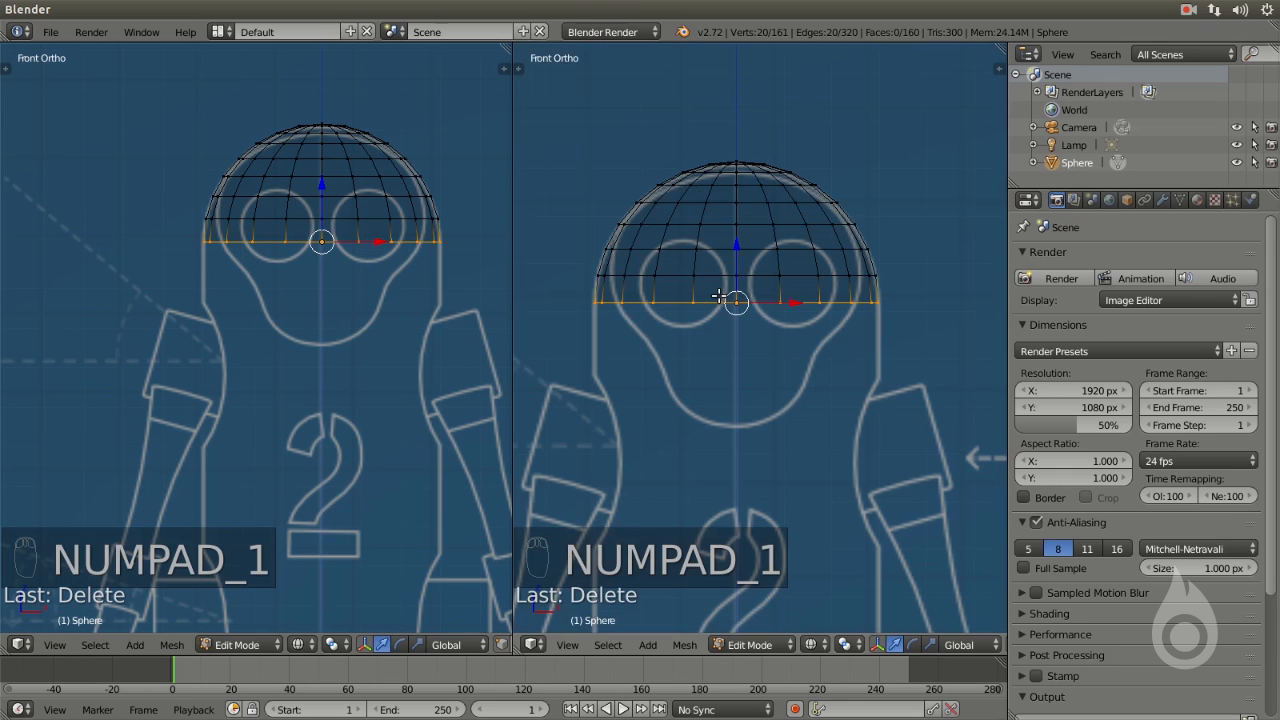
key(KP_3)
key(e)
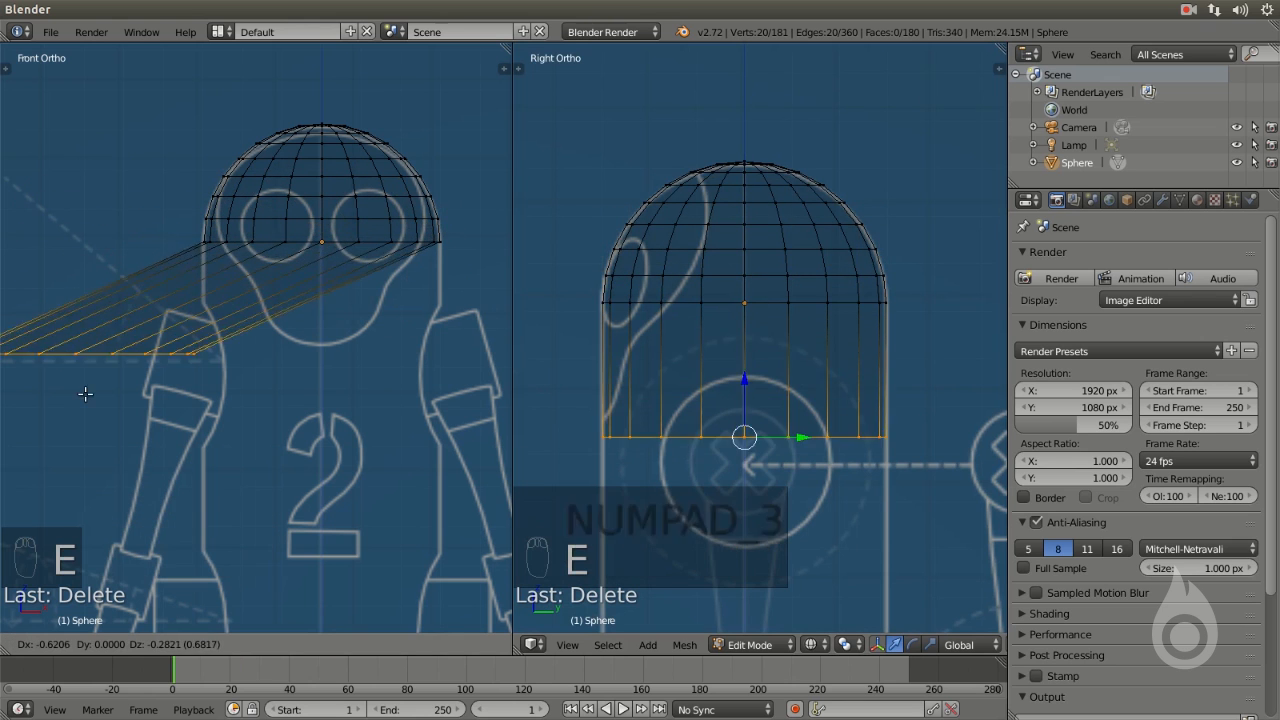
key(z)
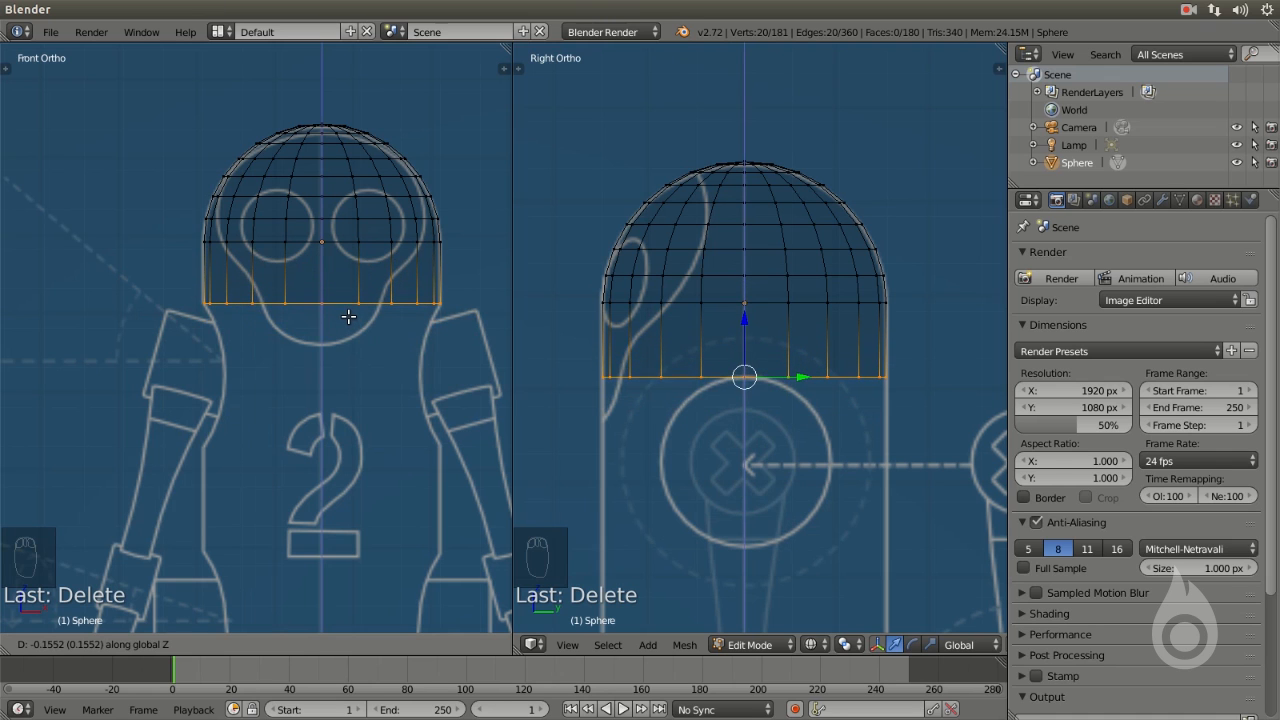
click(347, 317)
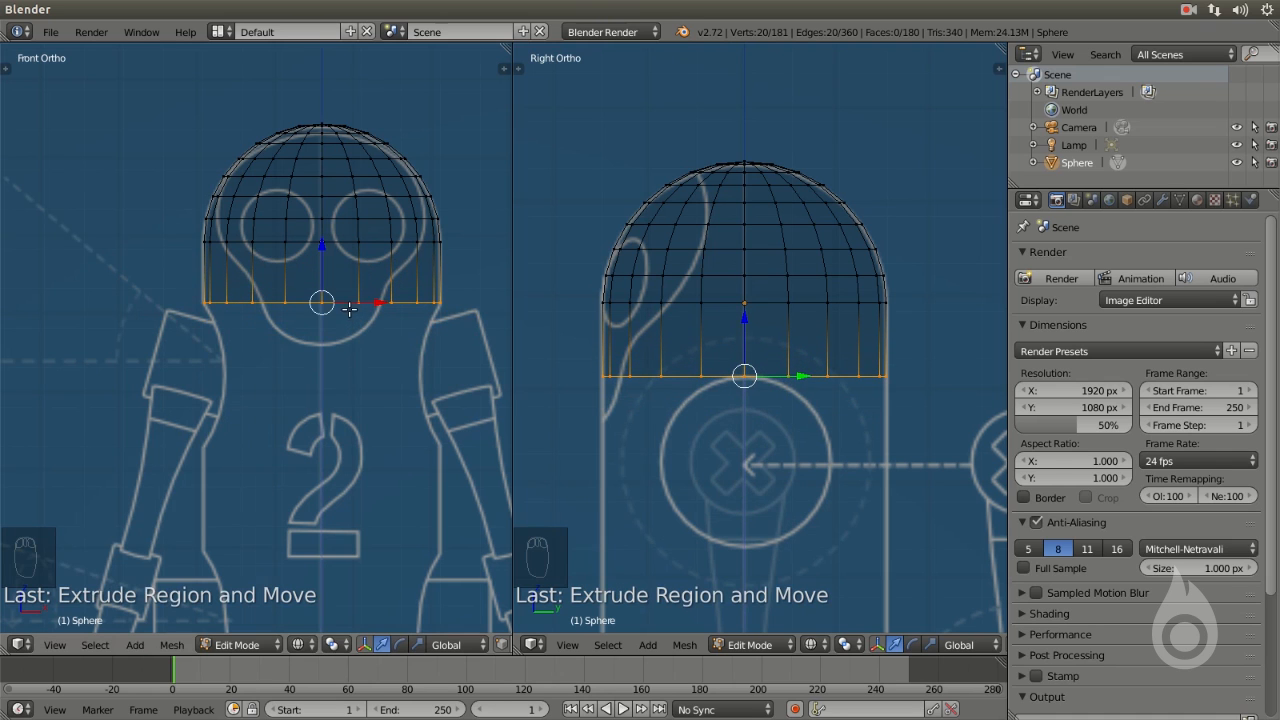
Examine the extruded dome from an angle in solid shading
scroll(380, 285, down, 3)
middle_drag(336, 279, 262, 336)
scroll(262, 334, up, 2)
key(z)
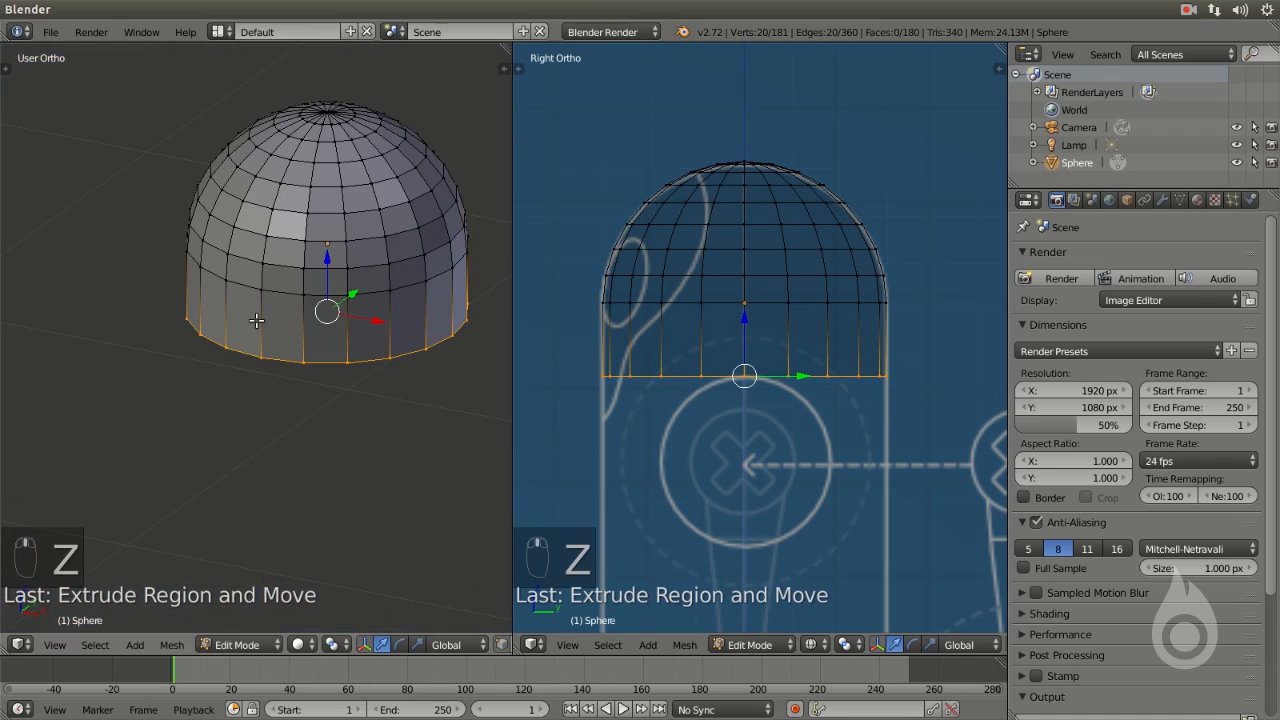
Try extruding a vertical run of four vertices outward from the dome's side, and delete the extruded vertices
scroll(220, 300, up, 2)
right_click(211, 312)
shift+right_click(212, 285)
shift+right_click(216, 259)
shift+right_click(228, 231)
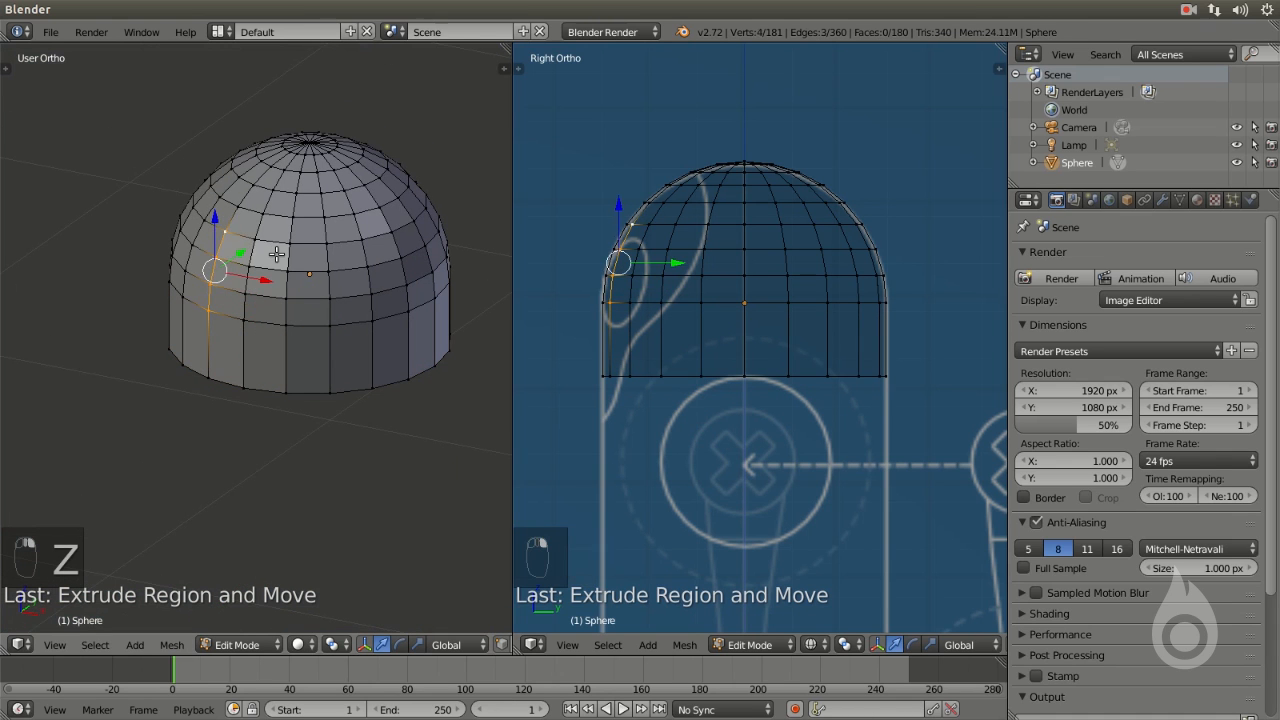
key(e)
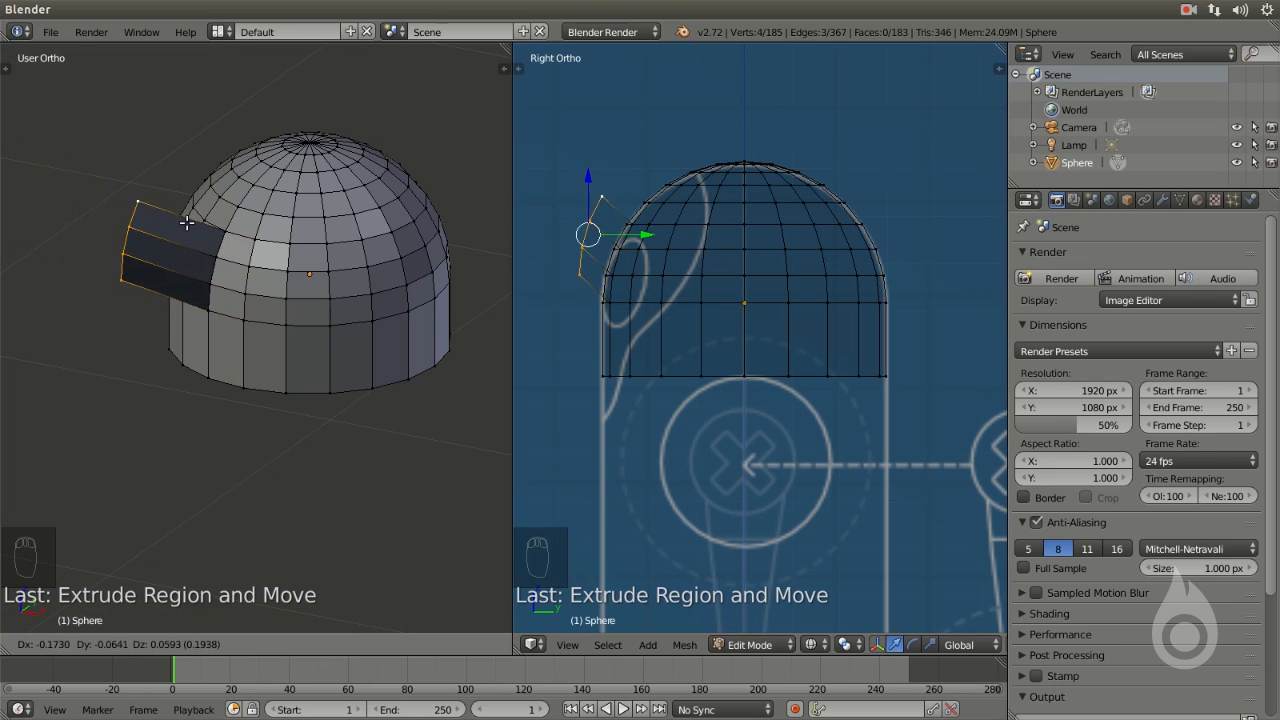
click(71, 182)
middle_drag(153, 219, 221, 233)
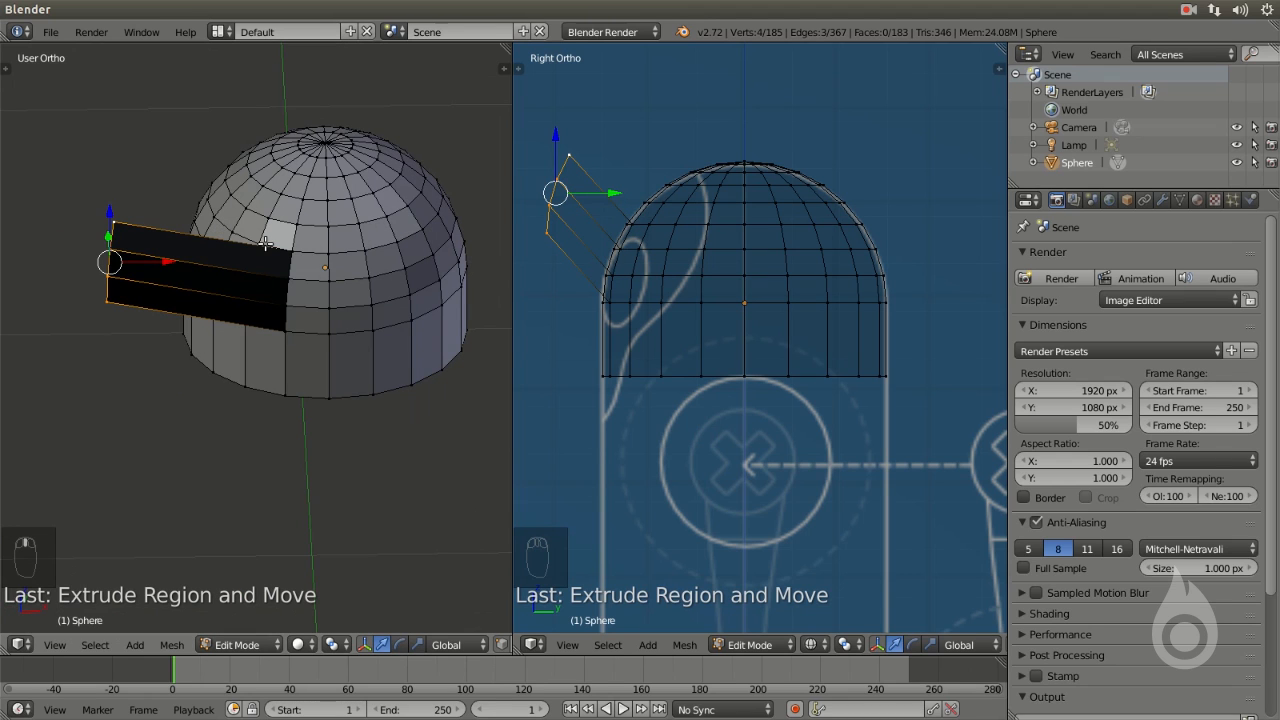
key(x)
click(254, 244)
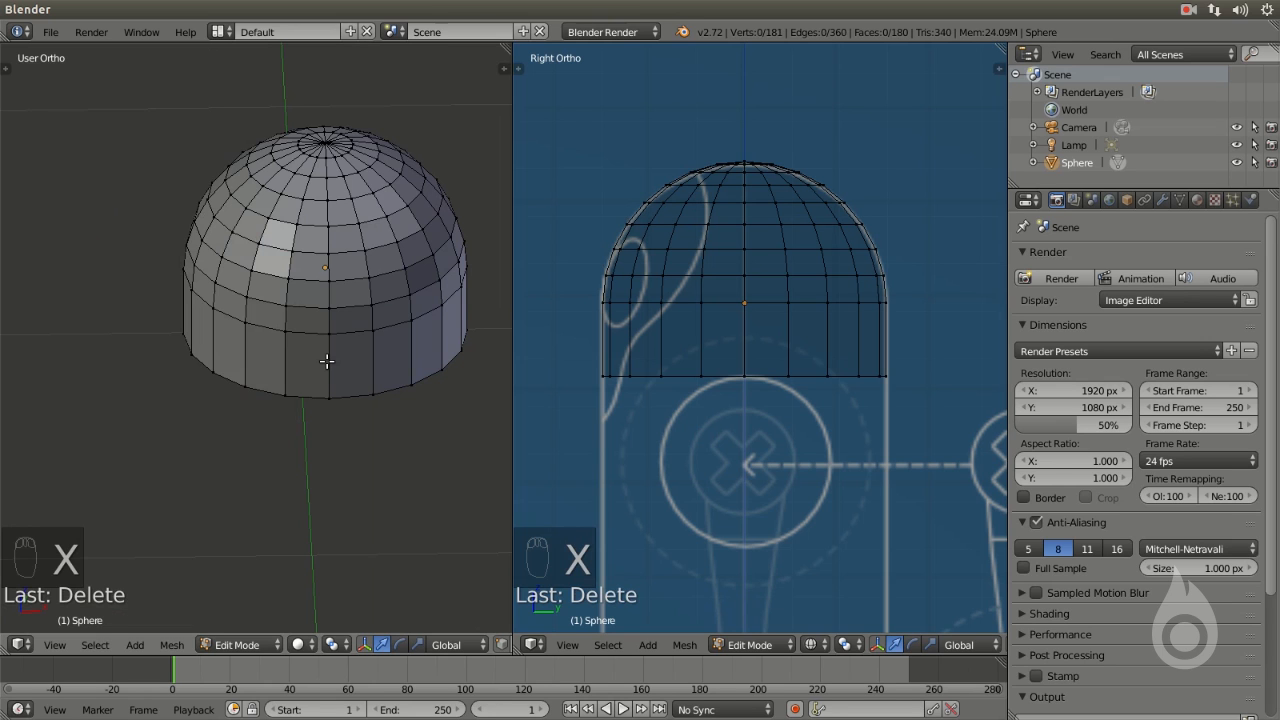
Box-select the bottom ring in the wireframe front view and extrude it straight down along Z by about 0.35
key(KP_1)
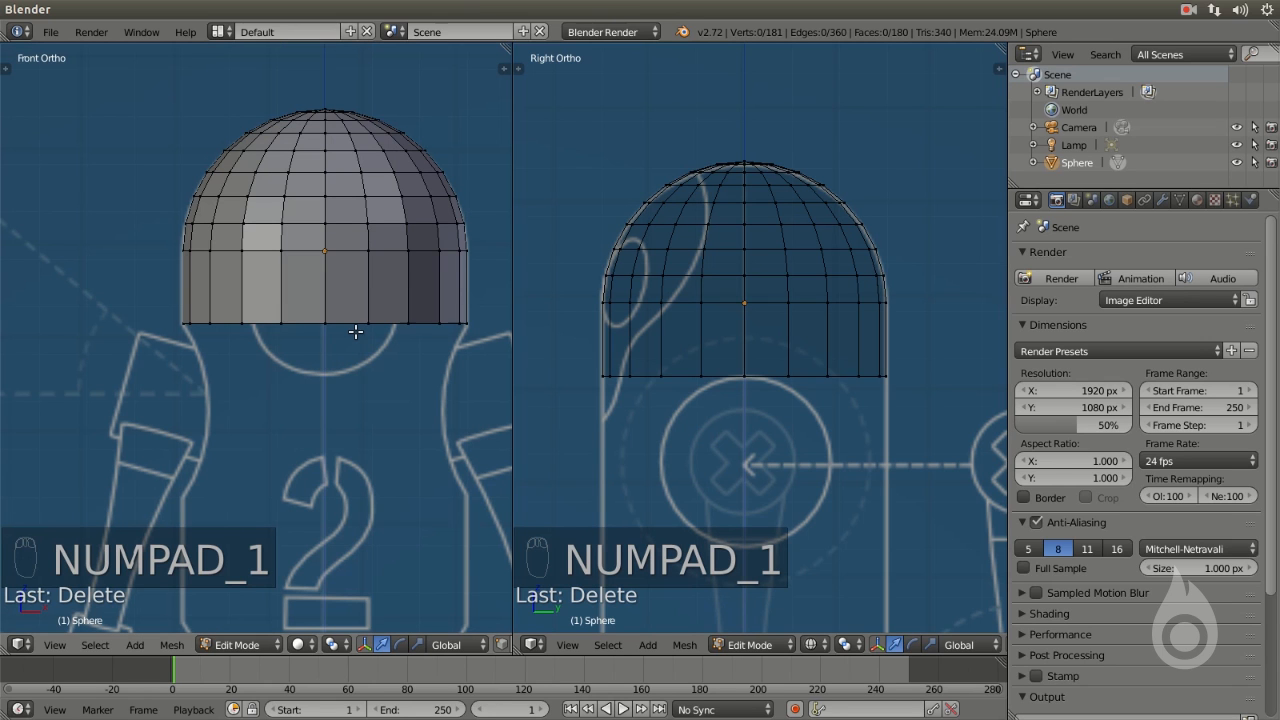
key(z)
key(b)
drag(137, 300, 496, 375)
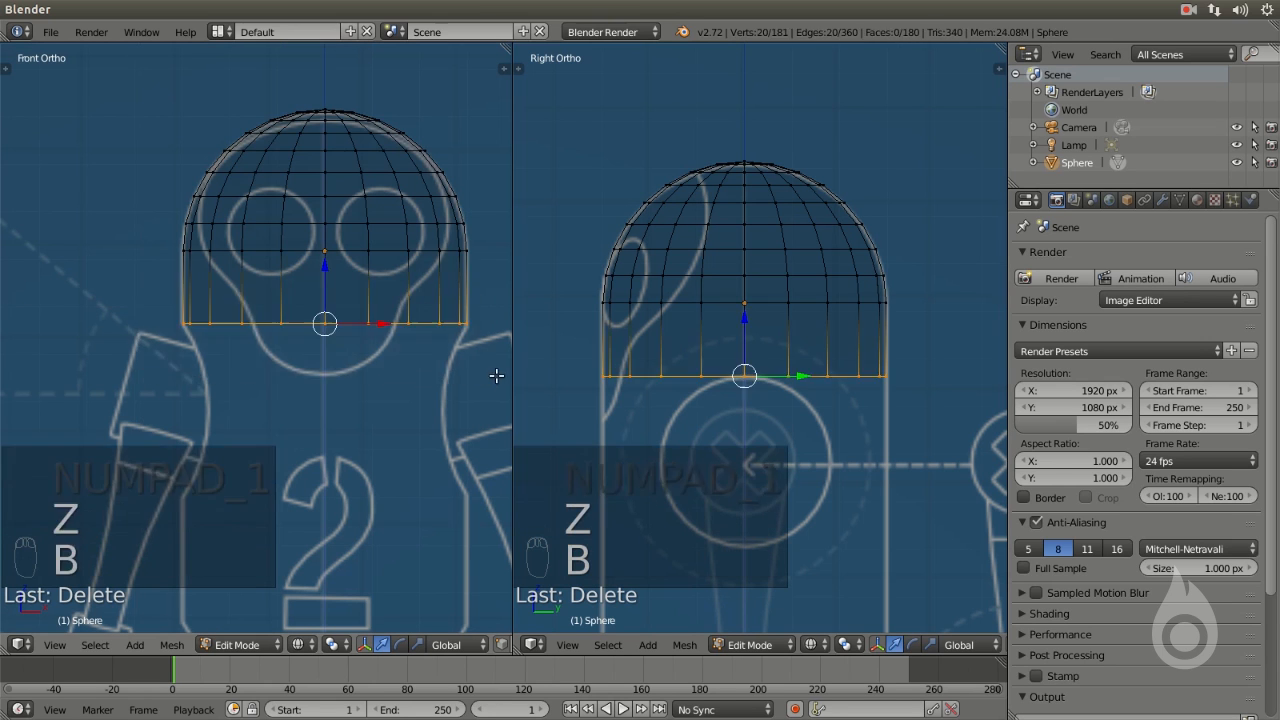
scroll(393, 446, down, 2)
shift+middle_drag(334, 305, 277, 259)
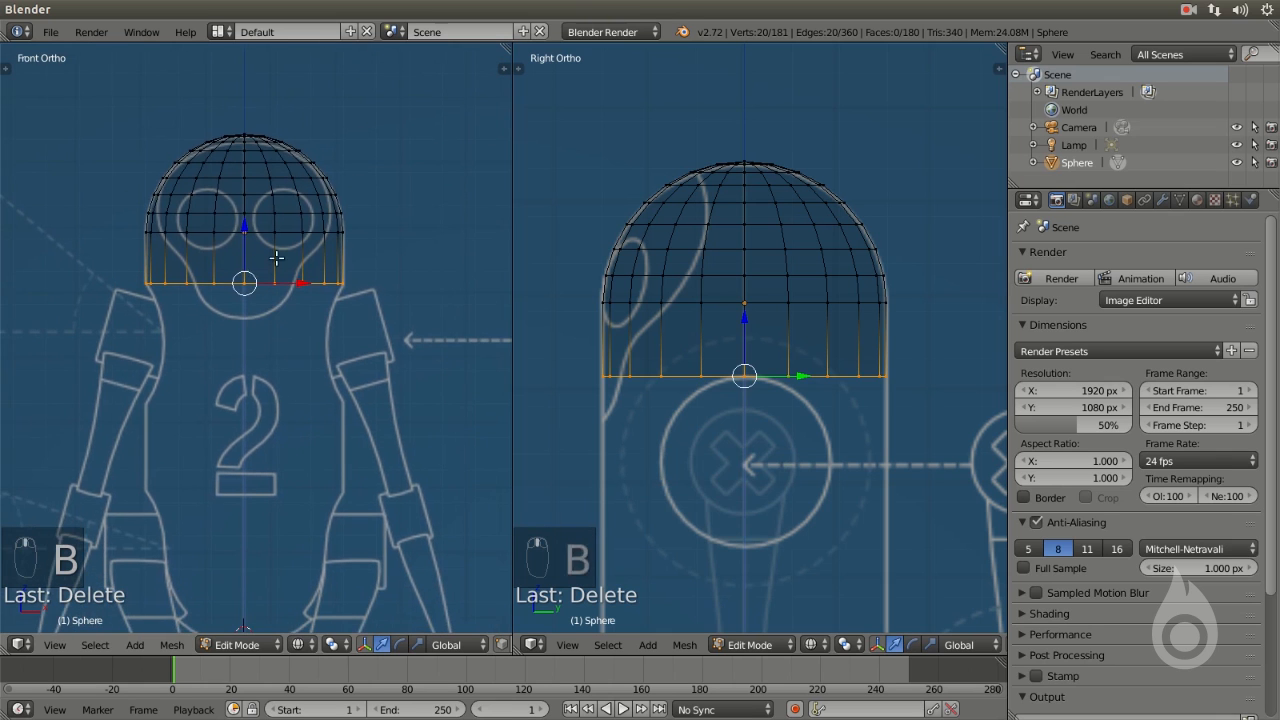
scroll(278, 315, up, 1)
scroll(274, 317, up, 1)
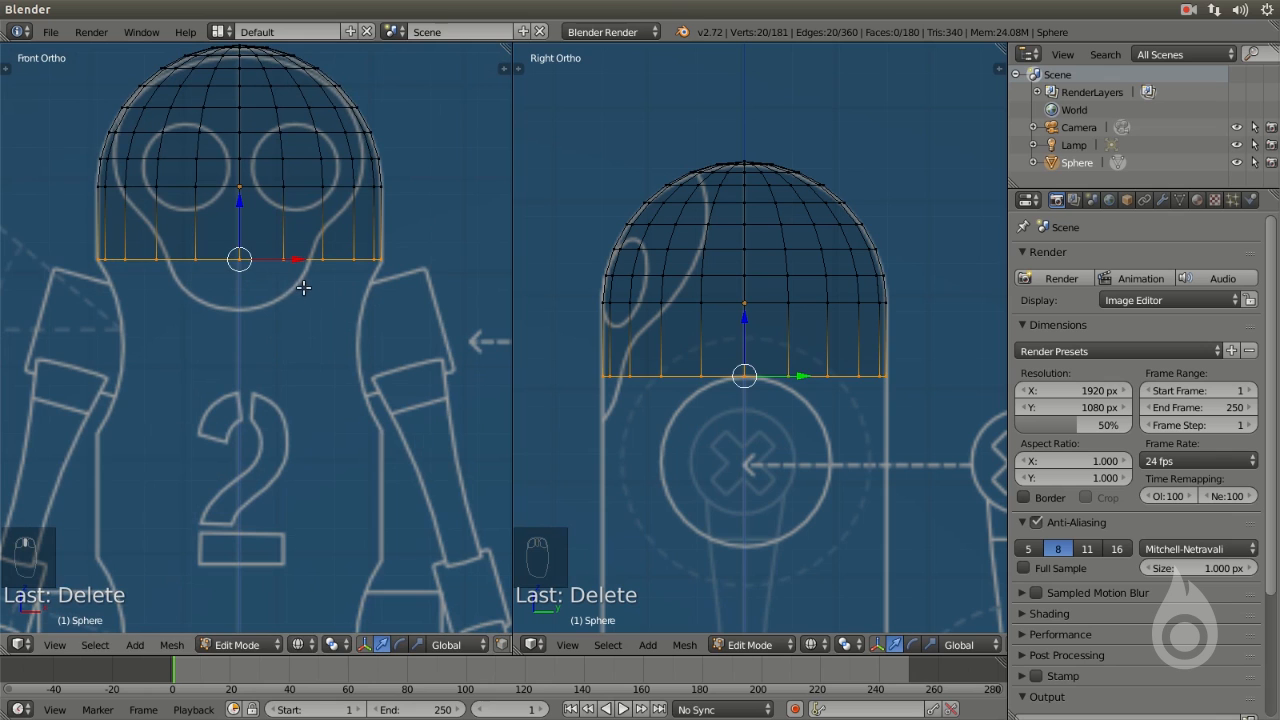
key(e)
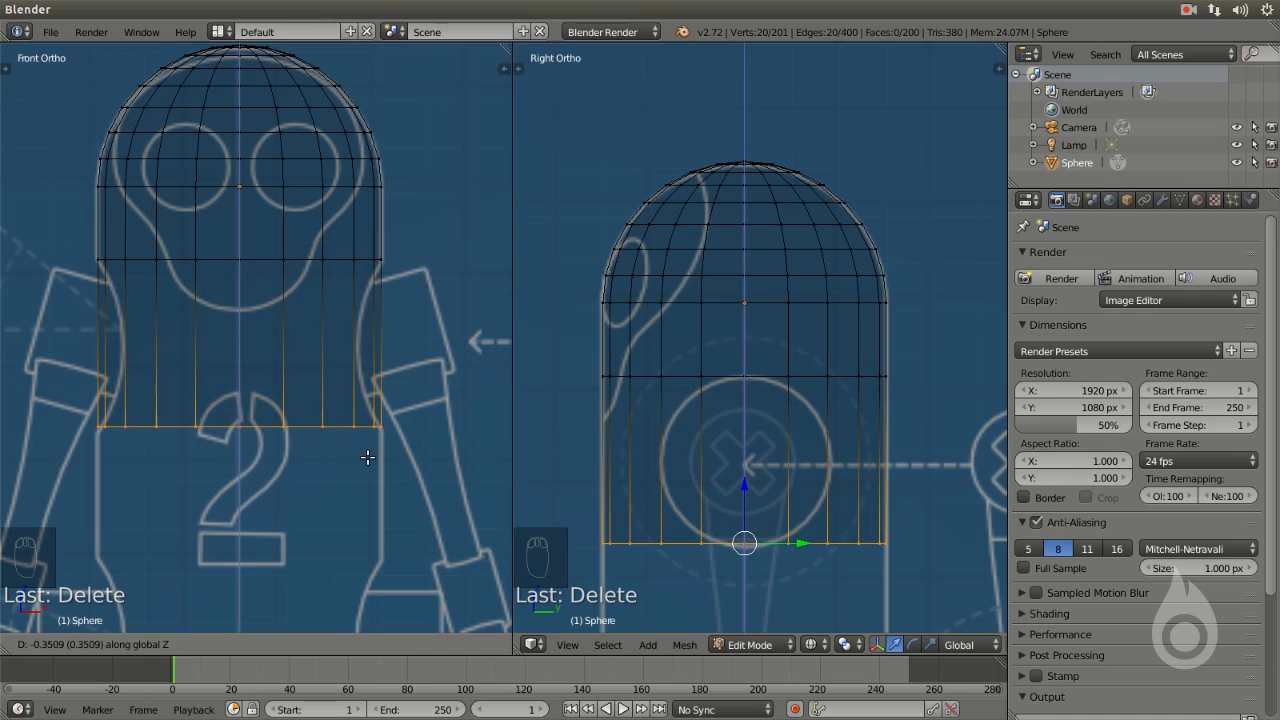
click(368, 458)
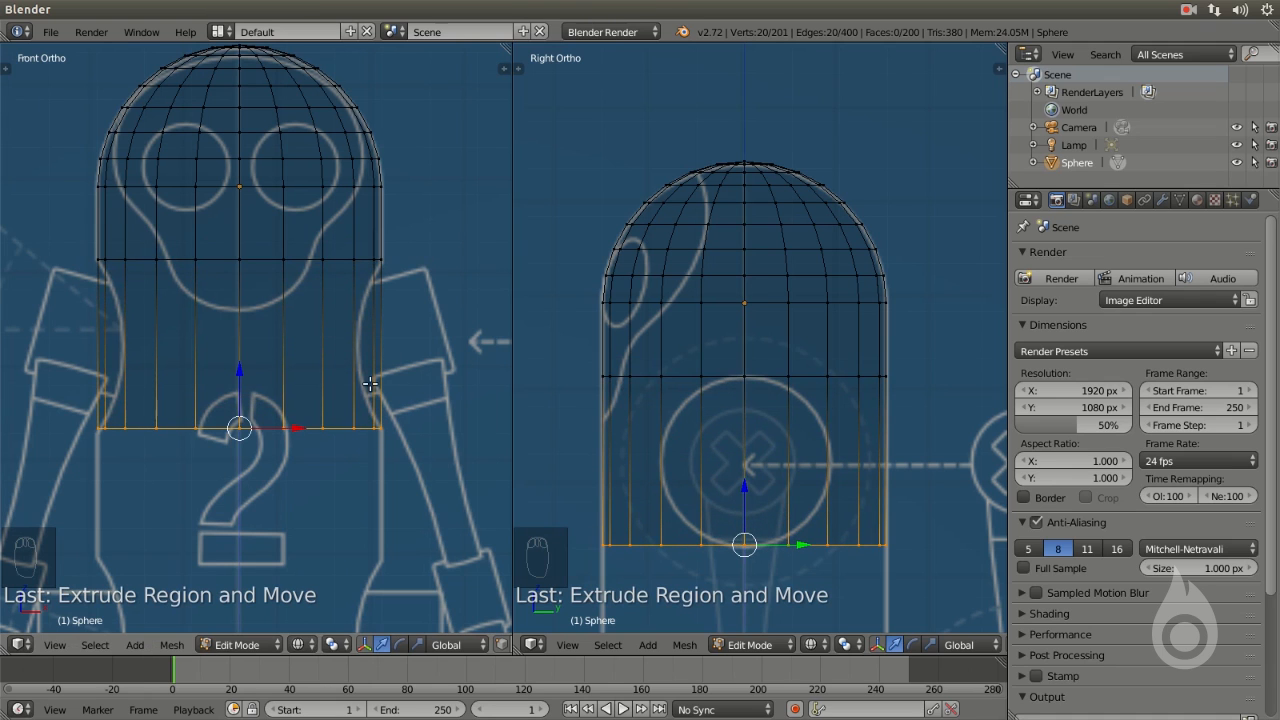
Nudge the bottom ring slightly down to align with the shoulder circle's lower edge in the right view
scroll(374, 379, down, 1)
scroll(749, 457, up, 3)
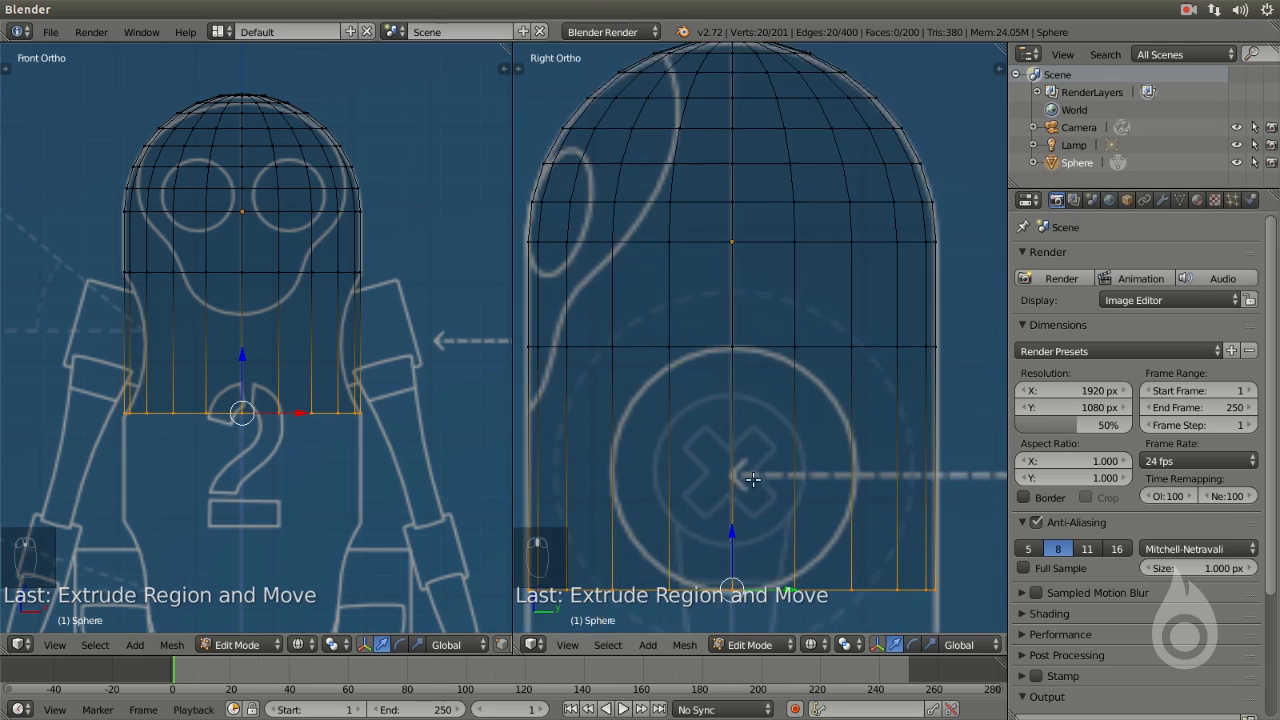
drag(745, 465, 745, 469)
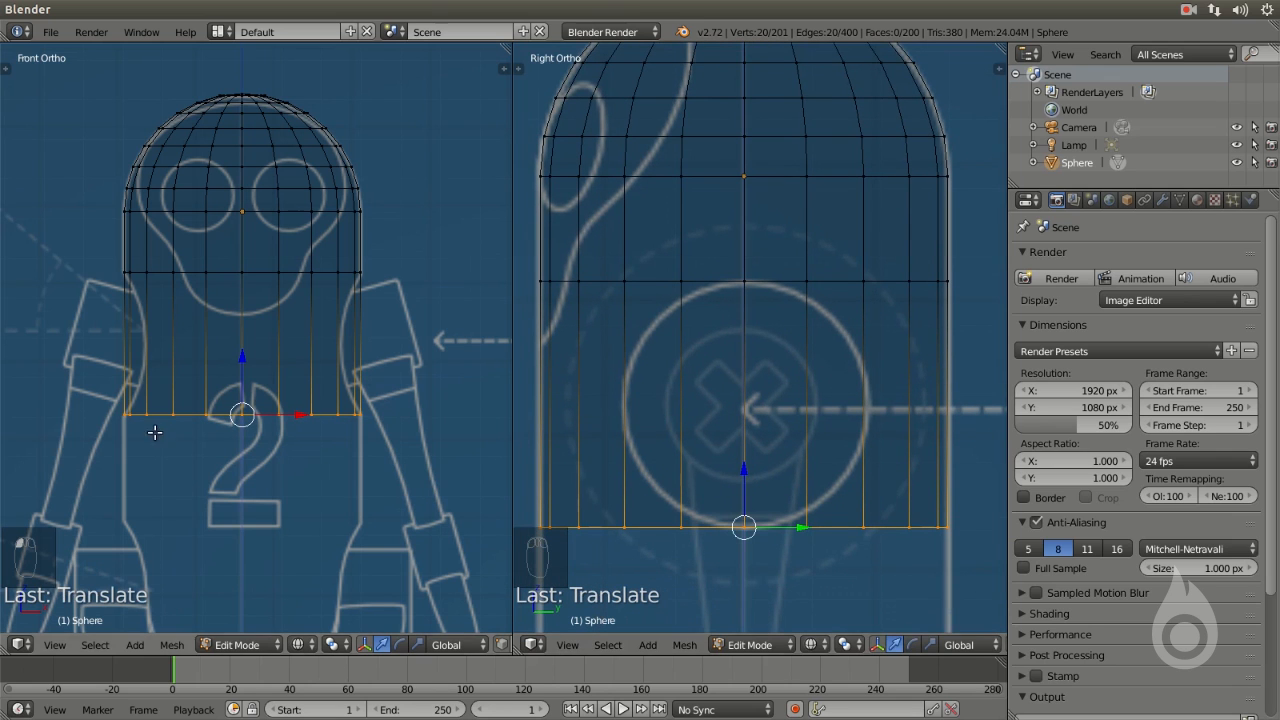
Extrude the bottom ring straight down to the base of the number 2, where the torso outline starts narrowing
scroll(298, 447, down, 1)
shift+middle_drag(321, 434, 357, 386)
scroll(372, 415, up, 2)
shift+middle_drag(416, 420, 323, 347)
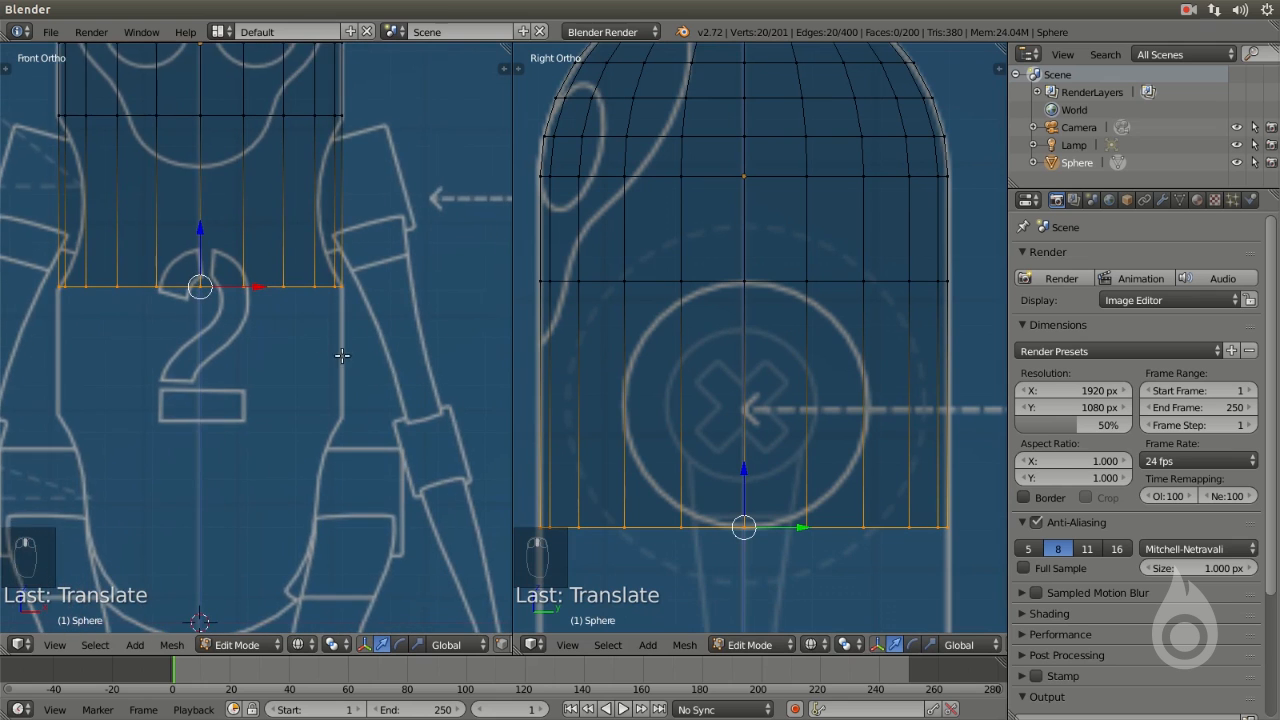
scroll(270, 310, up, 1)
key(e)
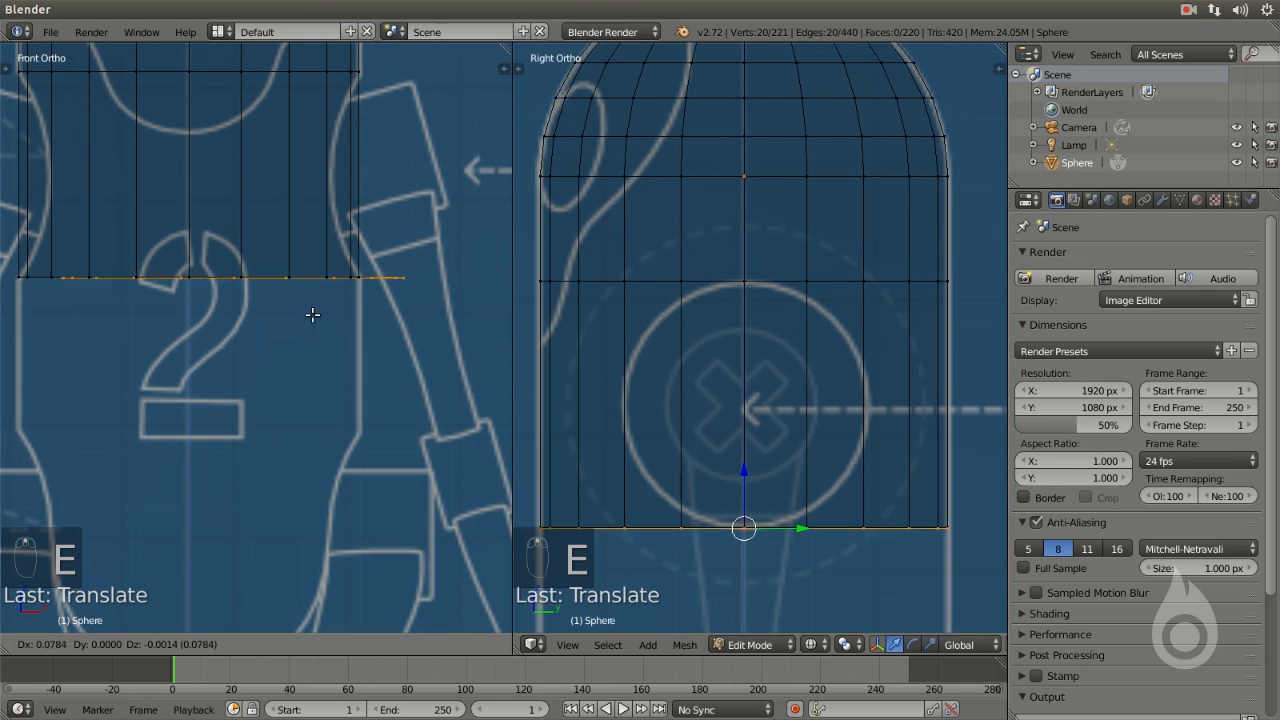
click(345, 464)
Extrude the bottom ring farther down along Z to hip level and compare it with the torso outlines in both views
scroll(345, 464, down, 3)
key(e)
key(z)
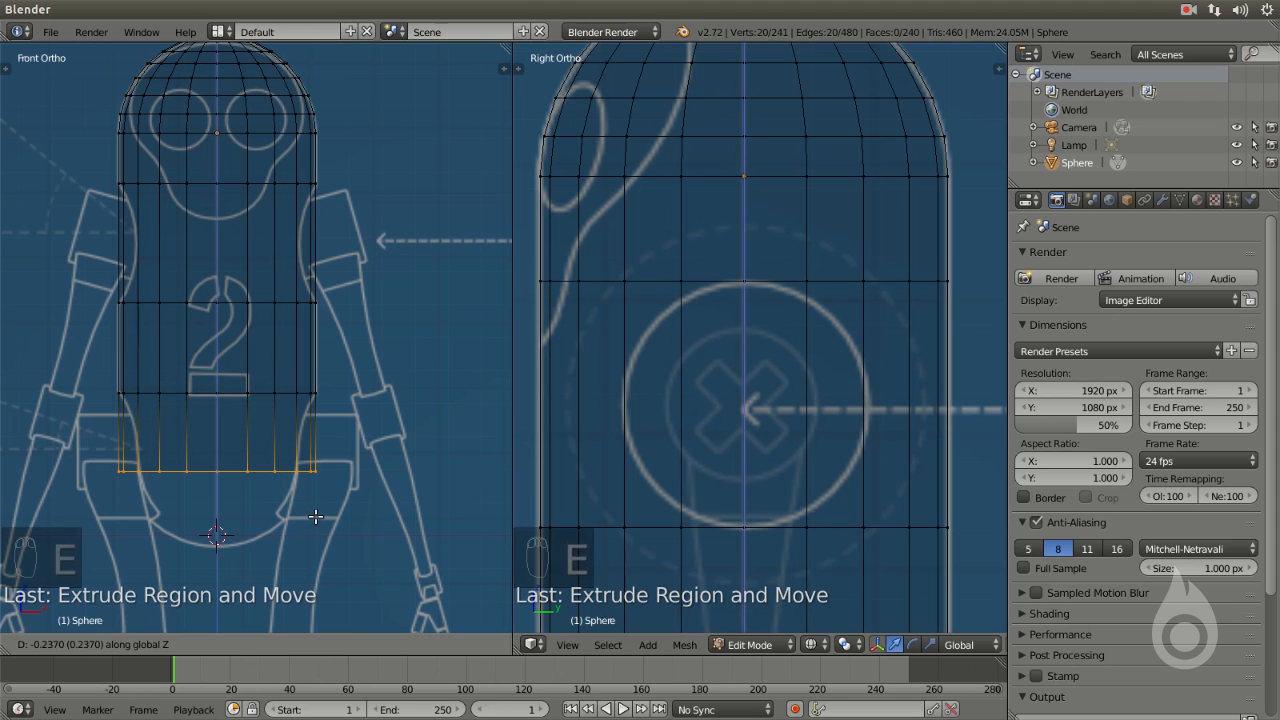
click(325, 500)
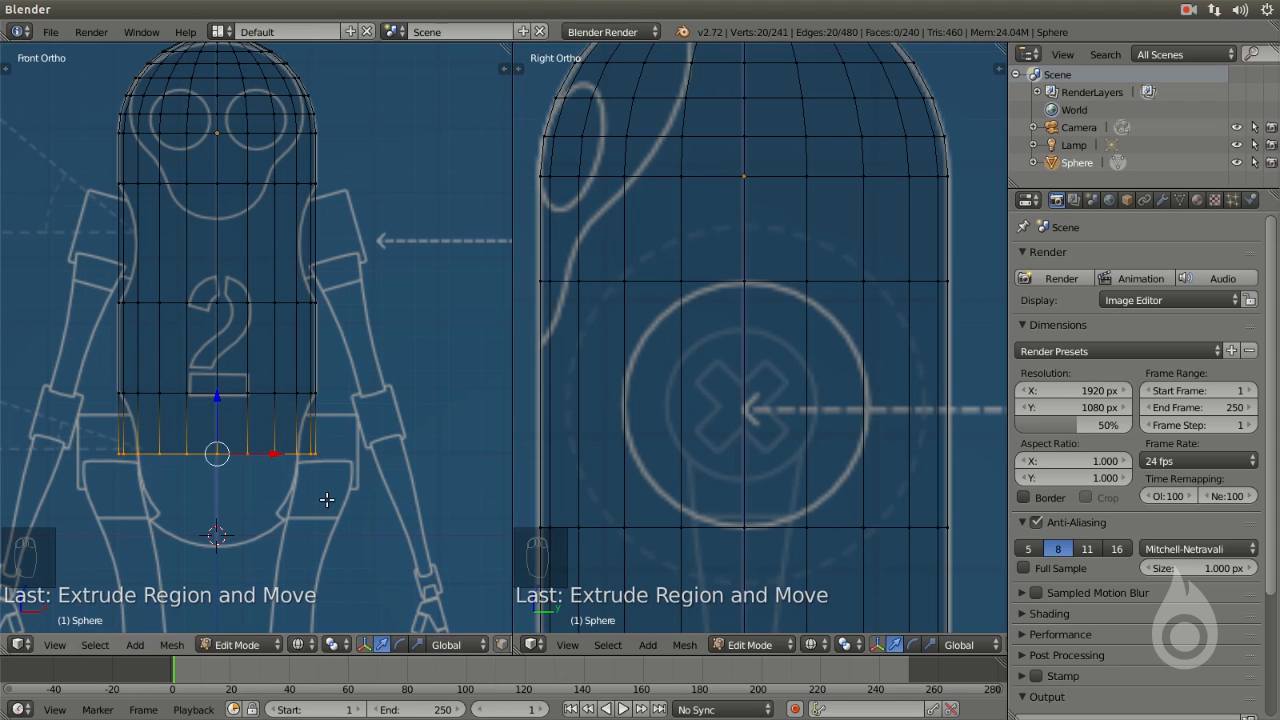
scroll(285, 466, up, 4)
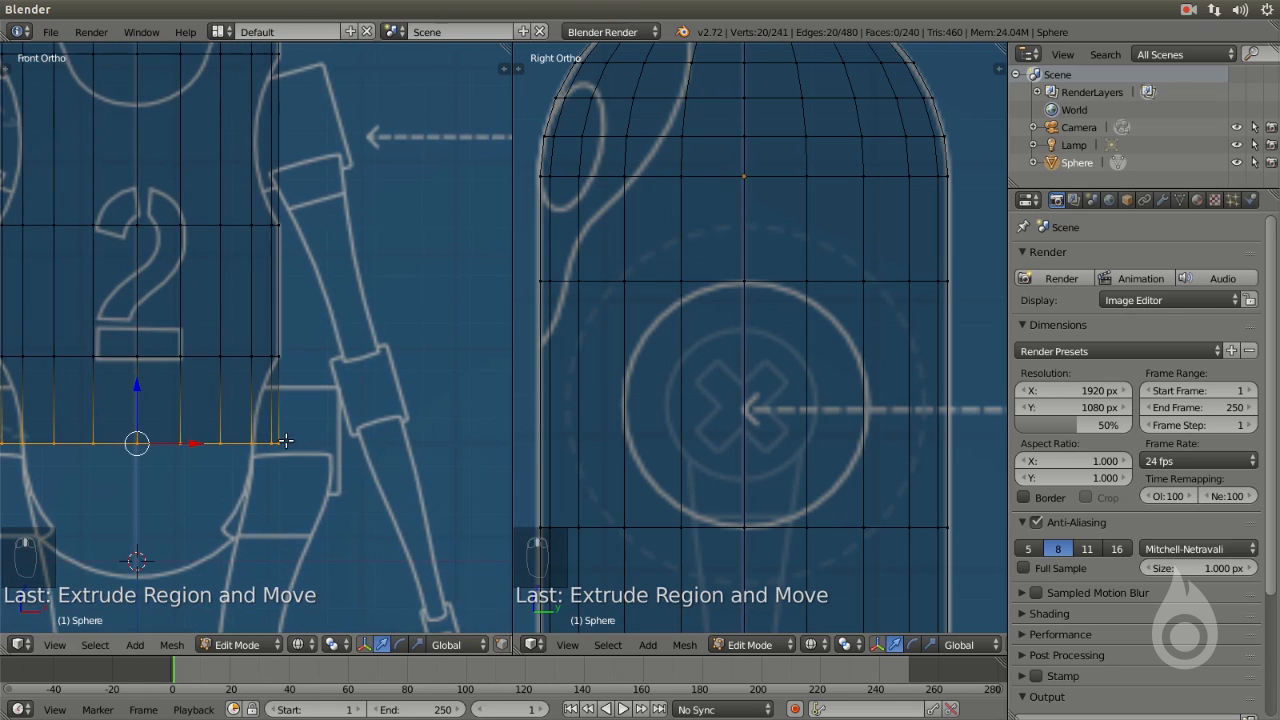
scroll(281, 442, up, 2)
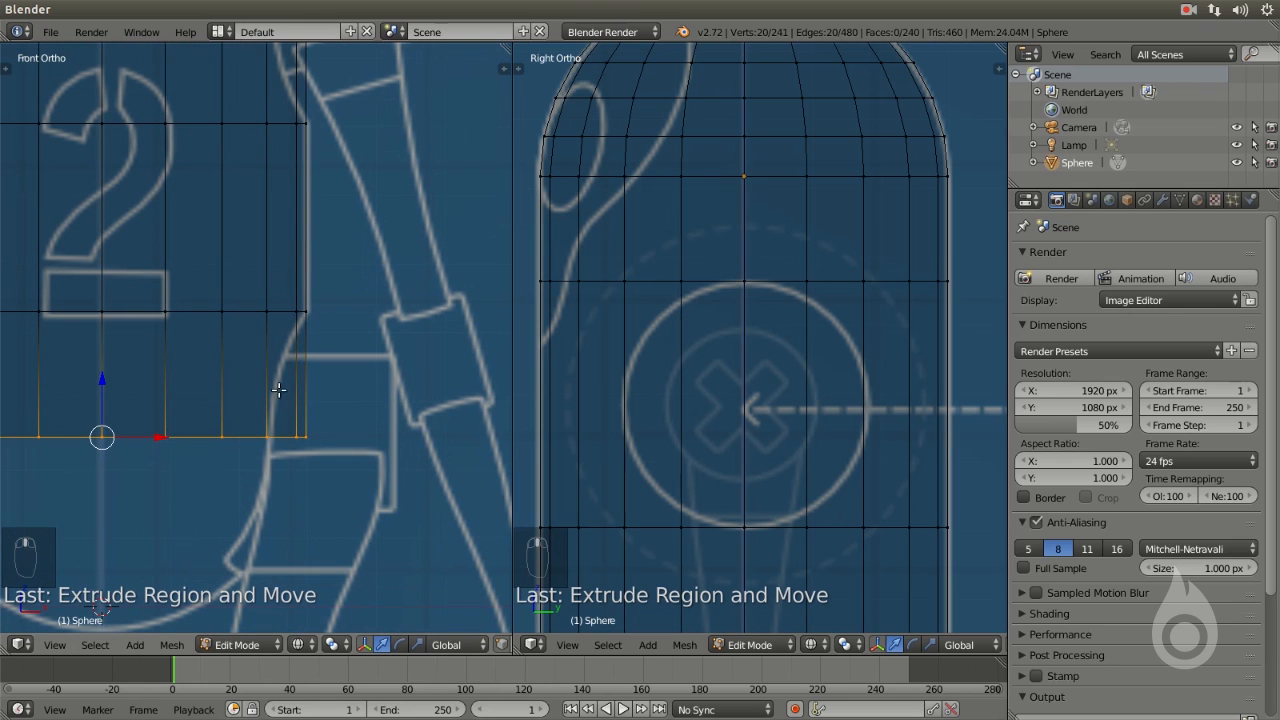
scroll(740, 412, down, 4)
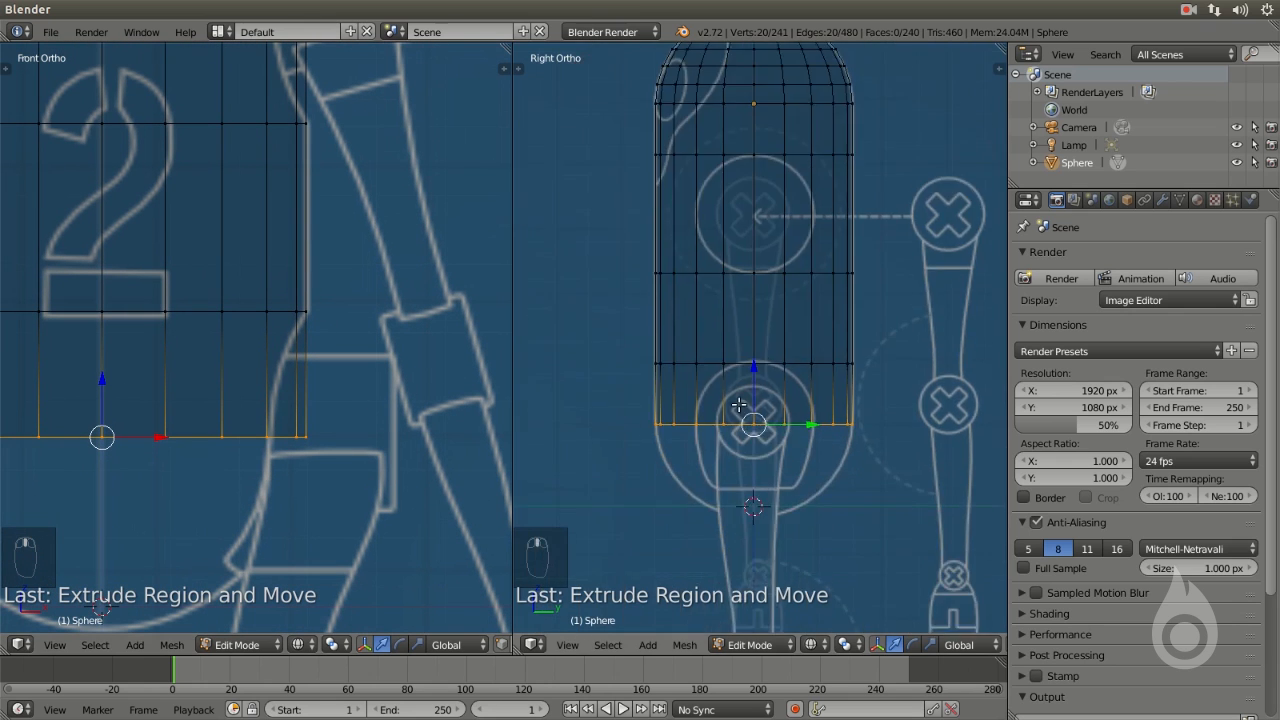
scroll(737, 409, up, 3)
scroll(736, 444, down, 3)
scroll(305, 326, down, 6)
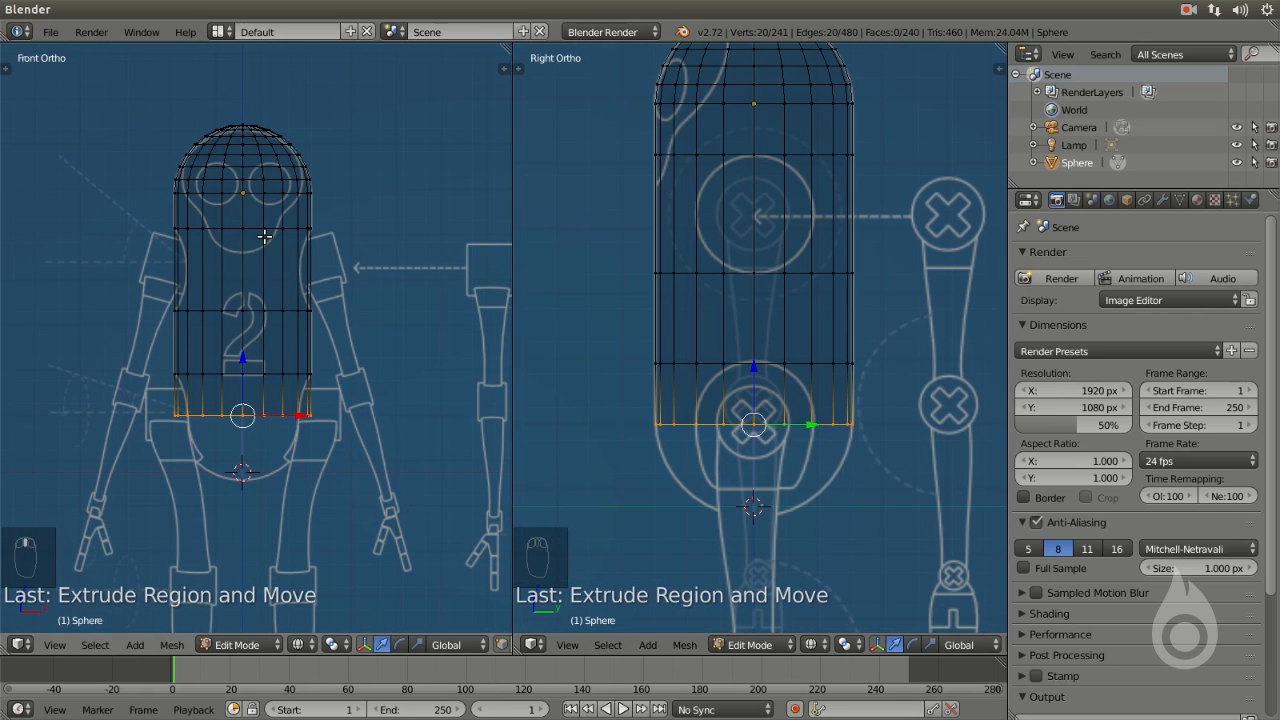
Box-select the head's upper dome in the front view and duplicate it straight down along Z by about 1.2 to the torso's lower end
key(a)
scroll(272, 205, up, 3)
key(b)
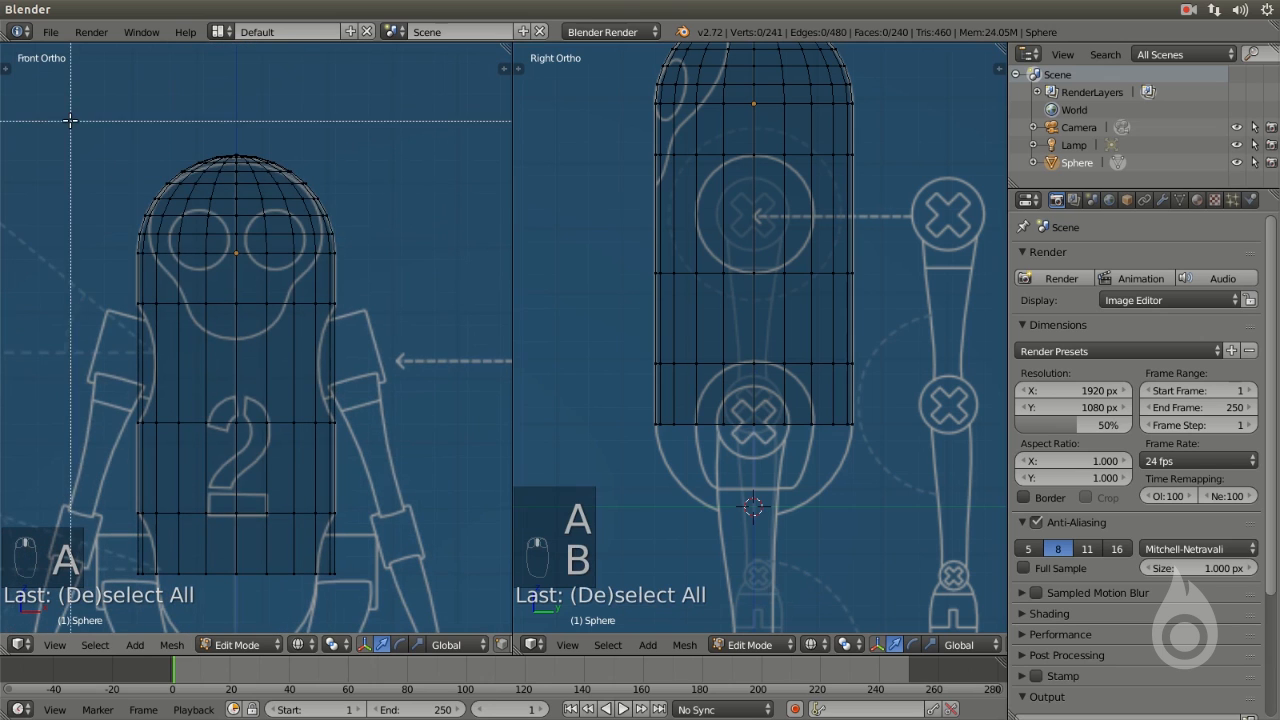
drag(88, 96, 415, 266)
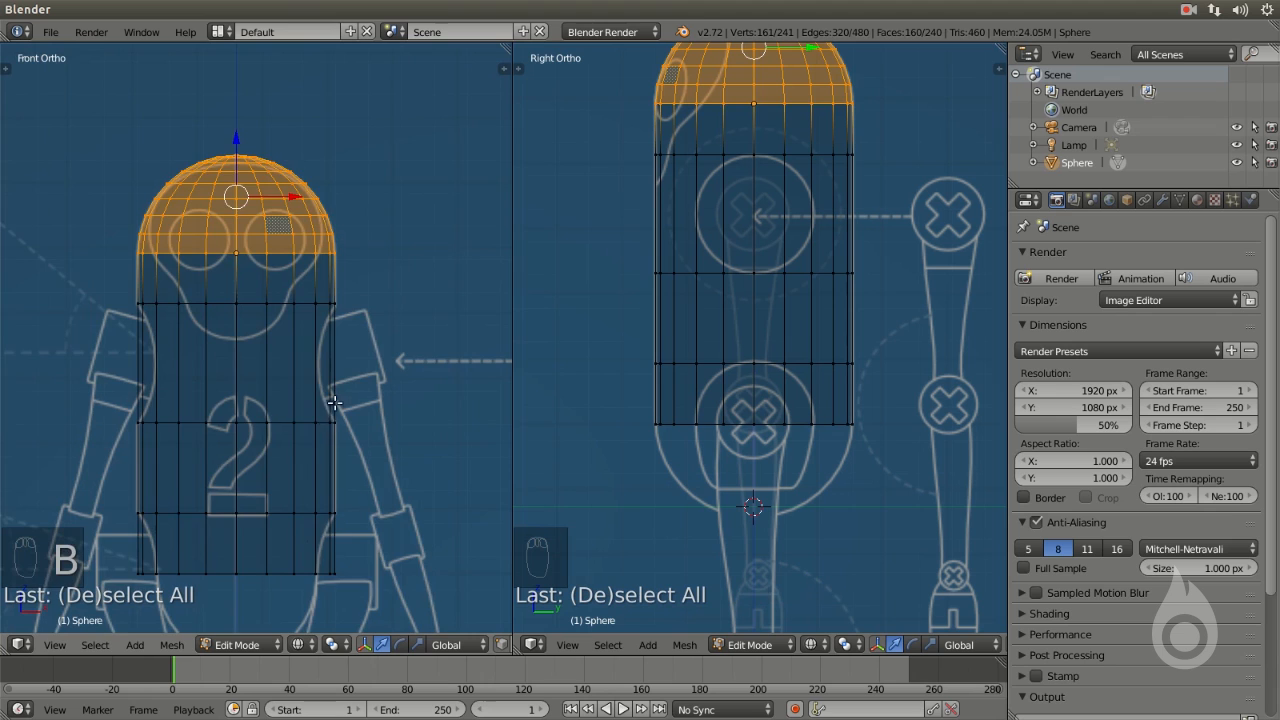
shift+middle_drag(337, 380, 355, 258)
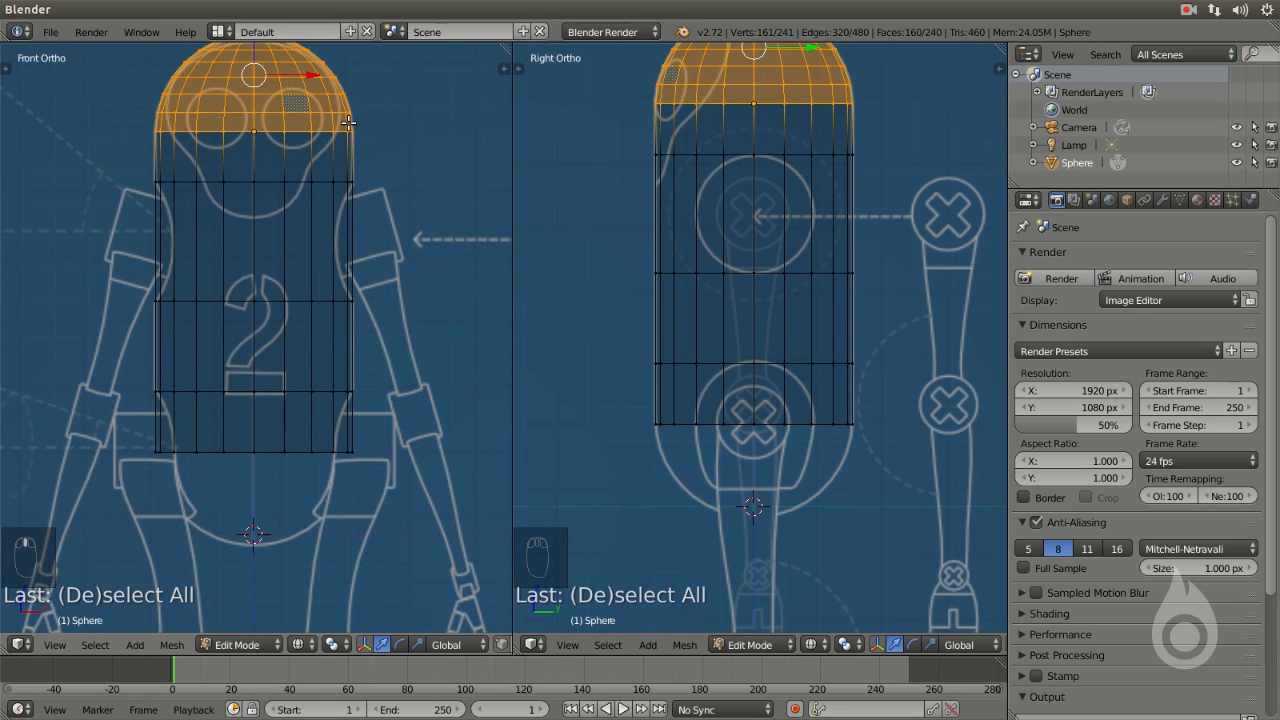
key(shift+d)
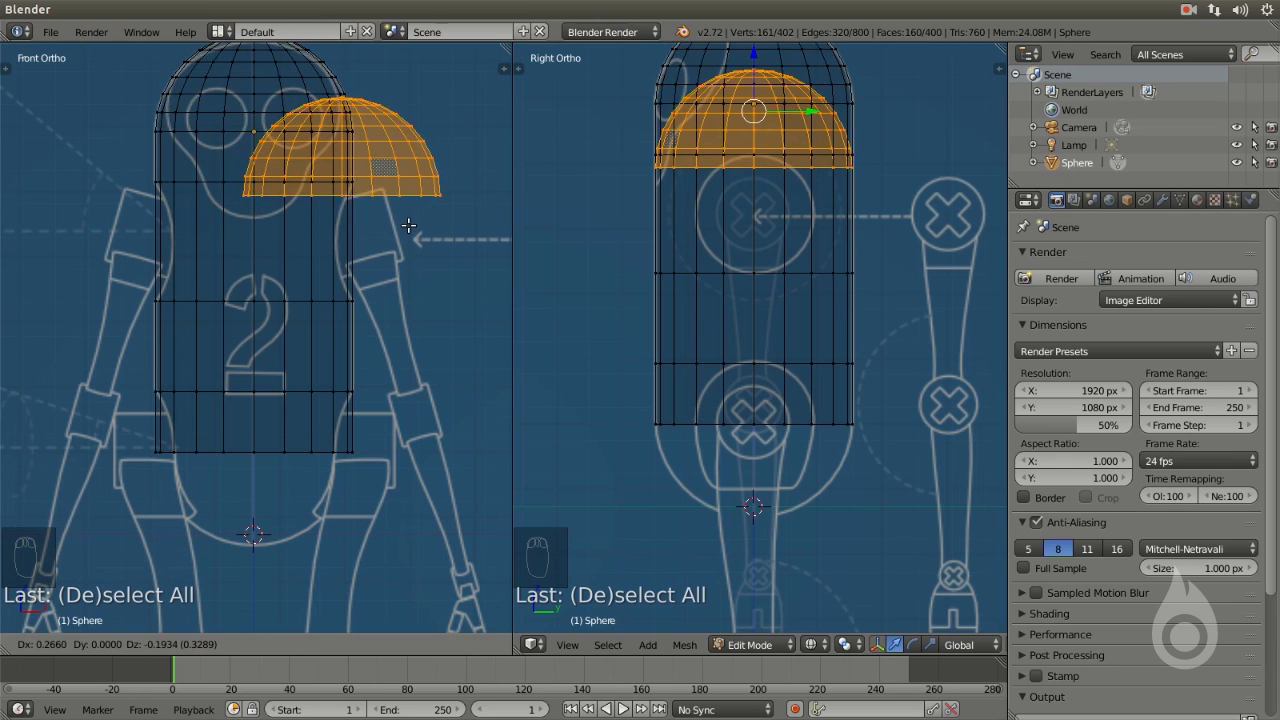
key(z)
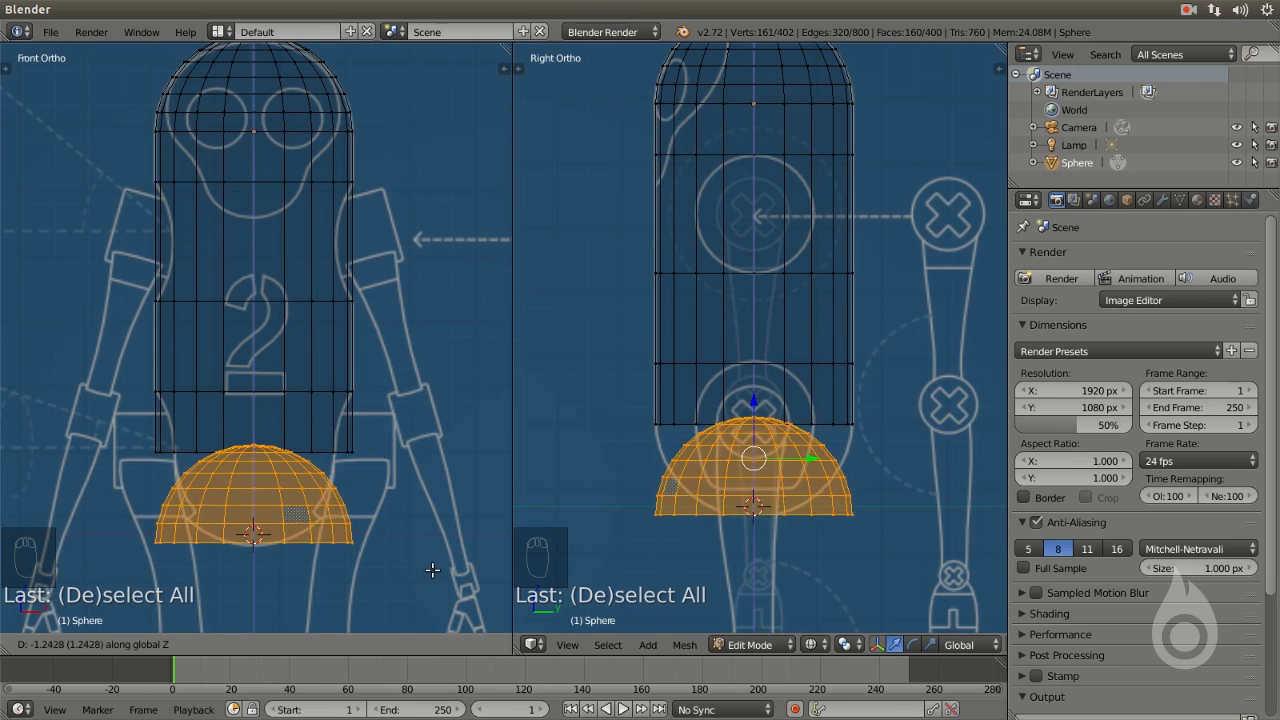
click(438, 563)
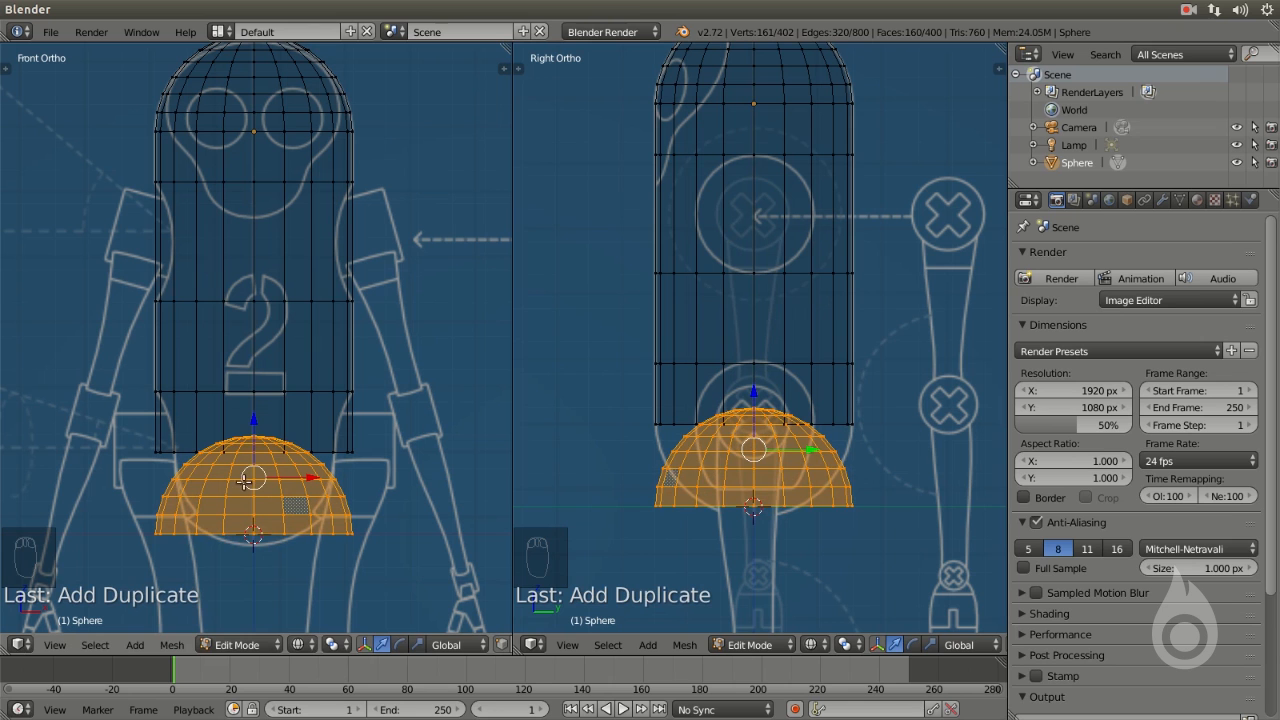
Rotate the duplicated dome by 180° in the front view
key(r)
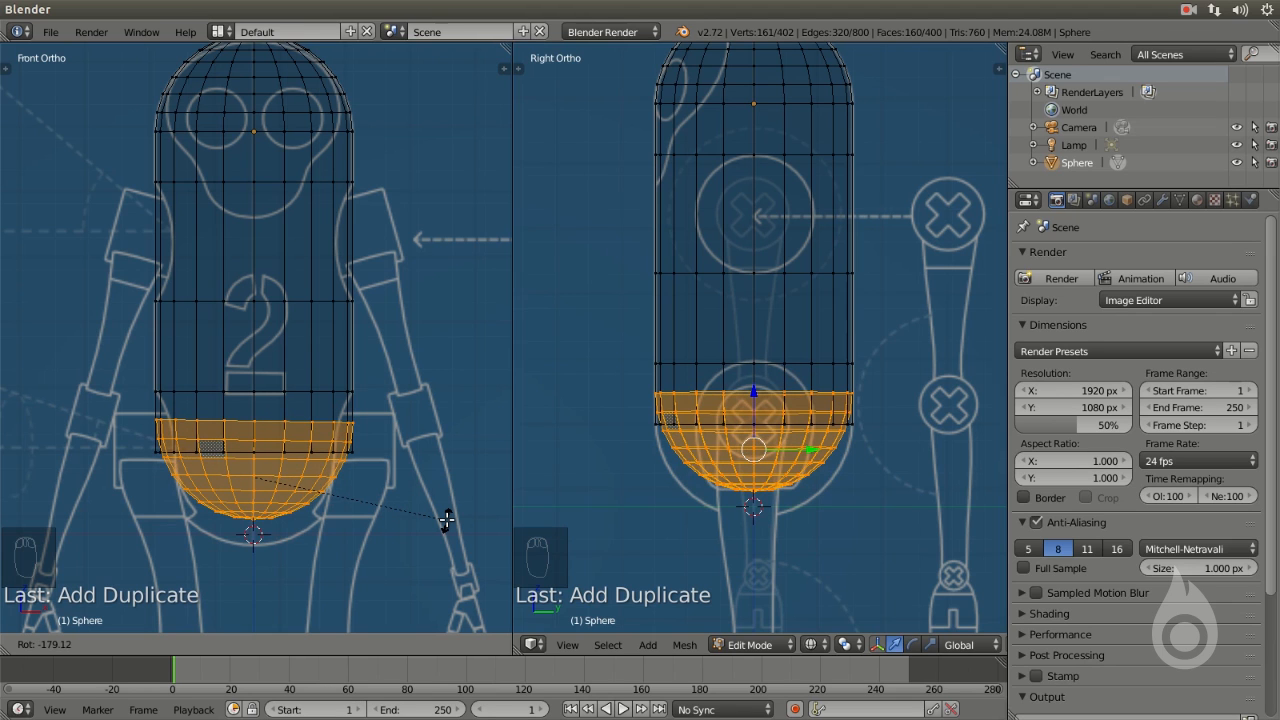
text(180)
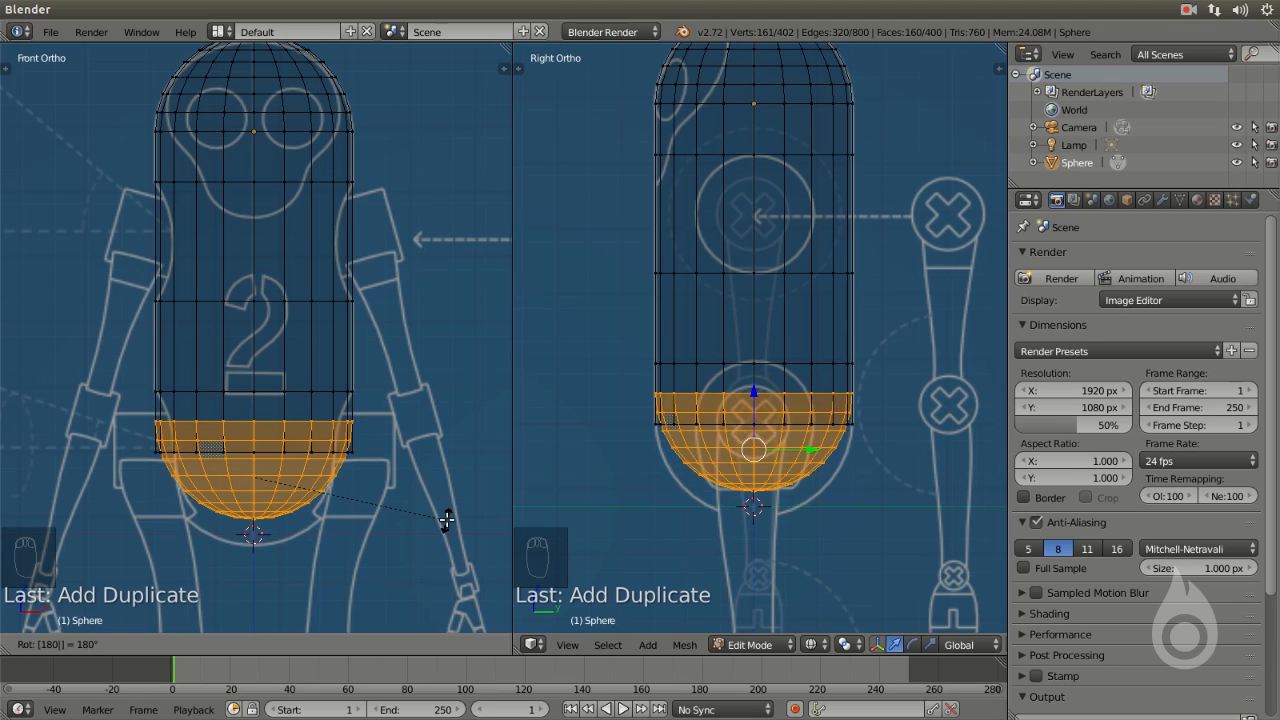
key(Return)
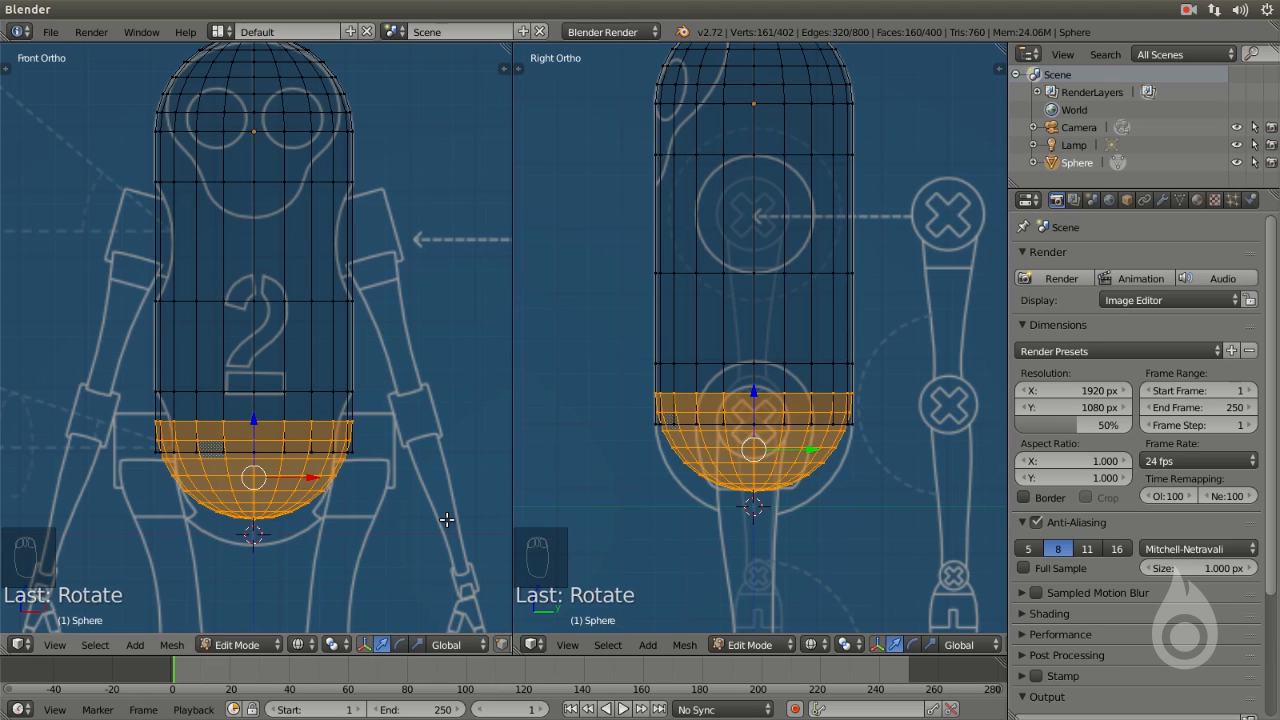
Move the flipped dome down along Z by about 0.08 so its curve meets the torso's bottom outline
scroll(313, 471, up, 3)
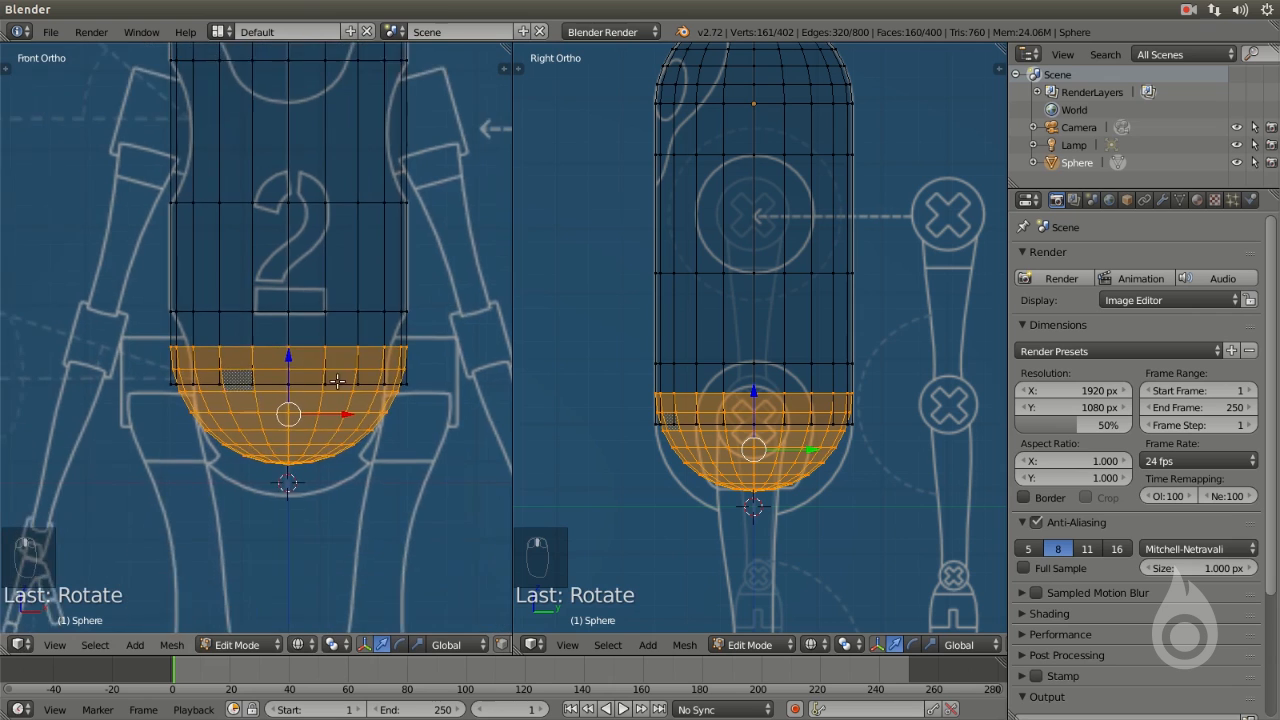
shift+middle_drag(337, 391, 297, 279)
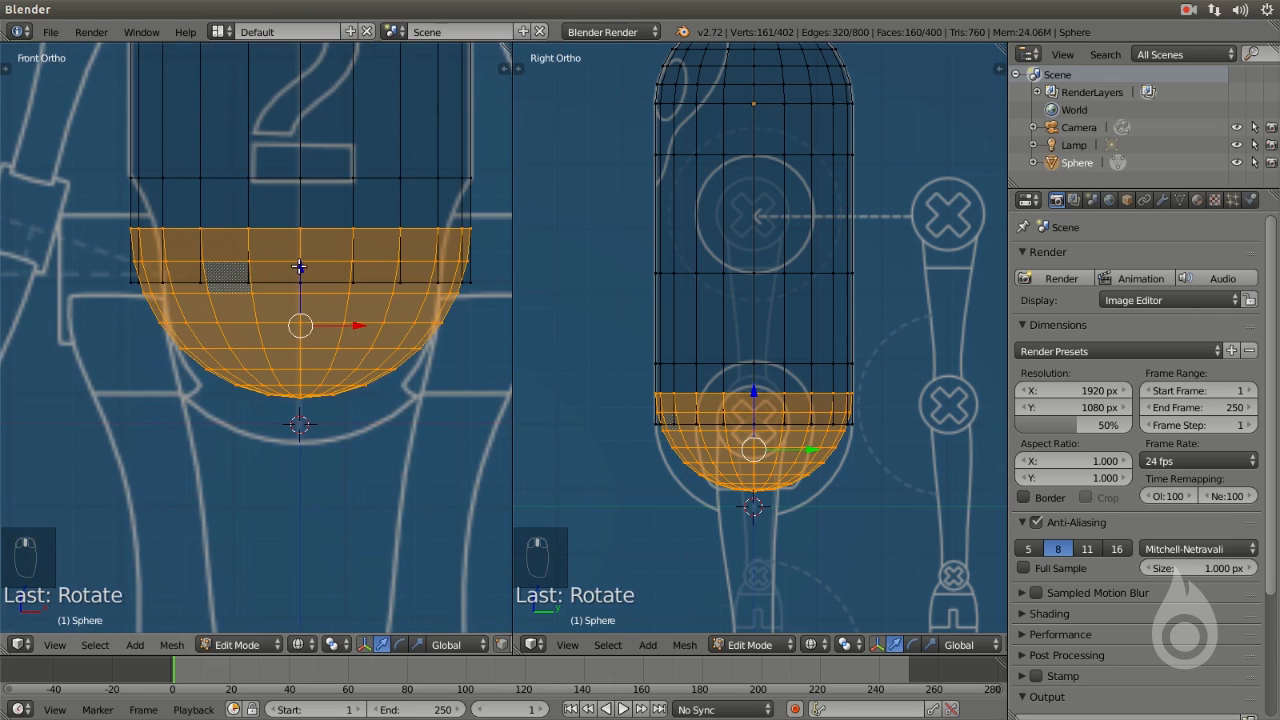
key(g)
key(z)
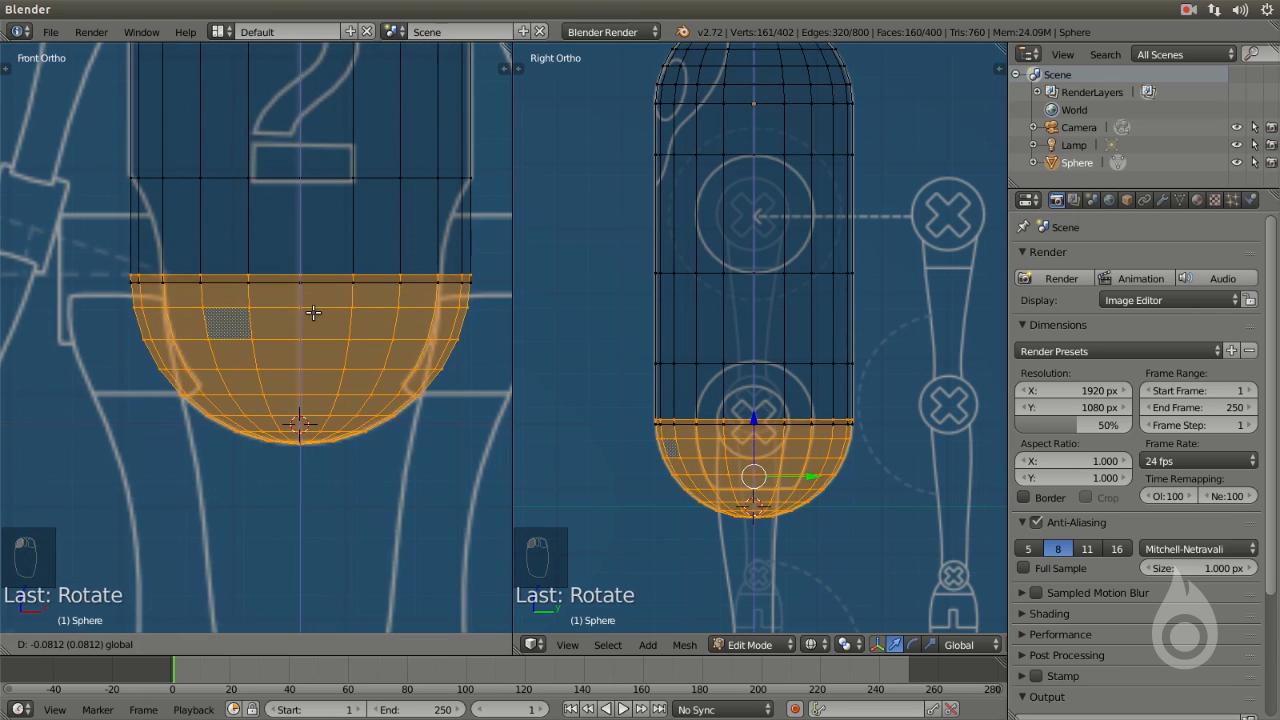
key(Return)
Examine the bottom dome's fit in the right view and, with everything deselected, the two adjacent rings at the joint in the front view
scroll(759, 453, up, 6)
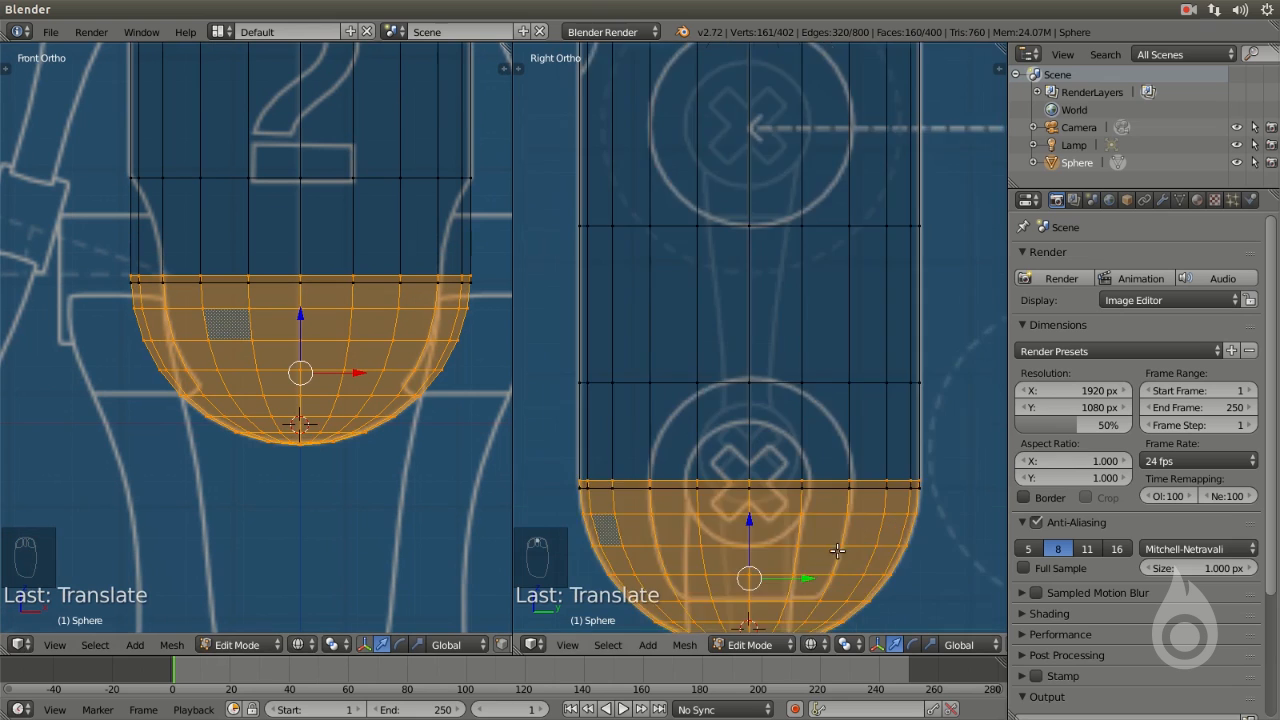
scroll(762, 442, down, 5)
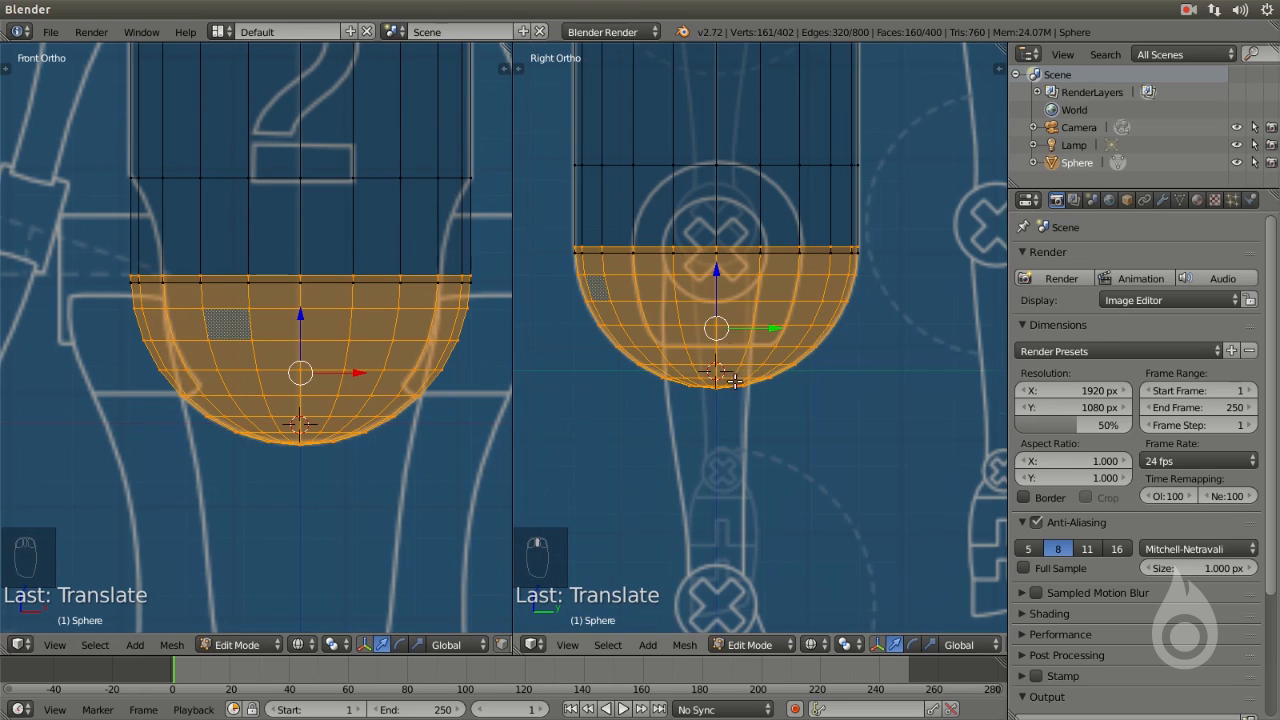
shift+middle_drag(741, 337, 735, 384)
key(Escape)
key(a)
key(l)
key(a)
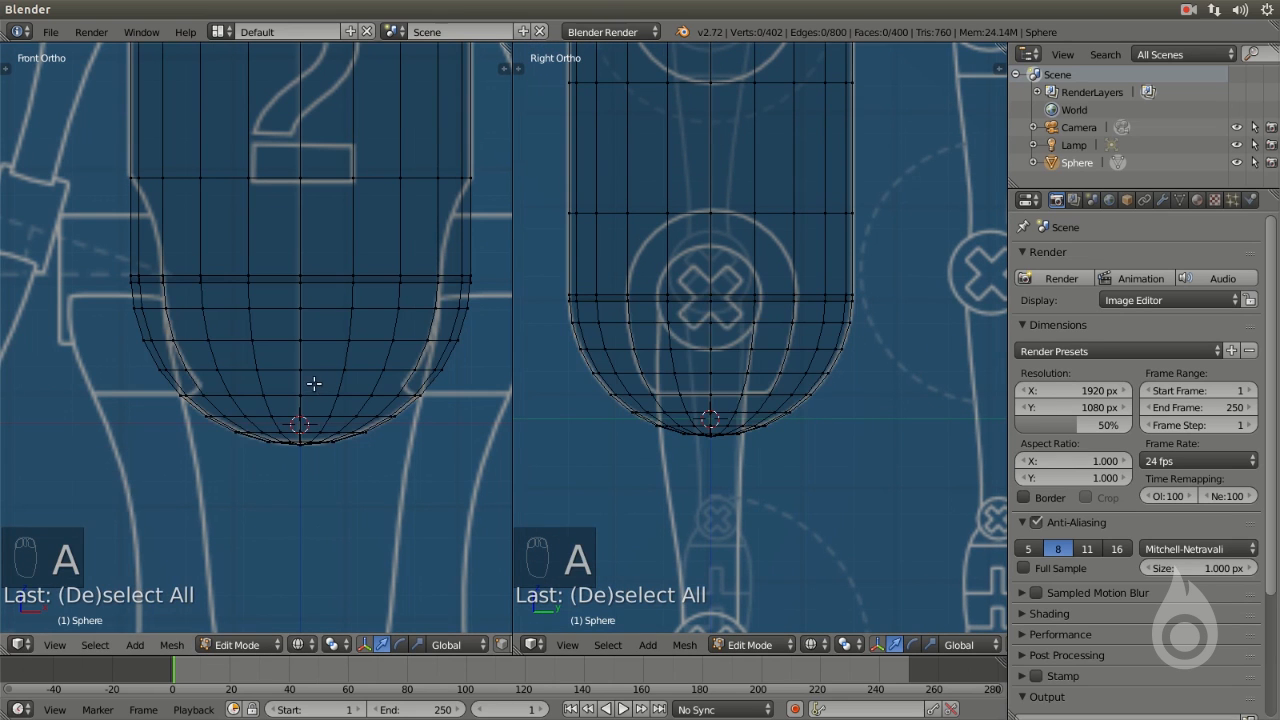
scroll(339, 217, up, 4)
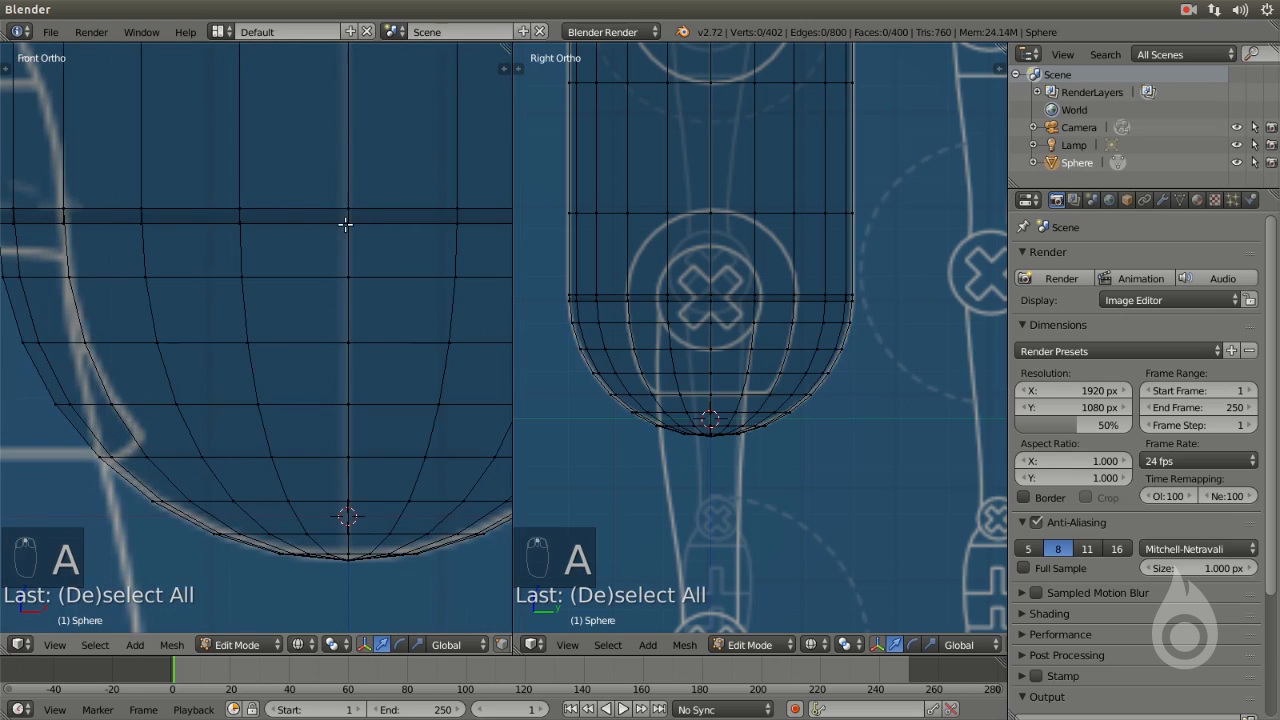
scroll(342, 220, down, 3)
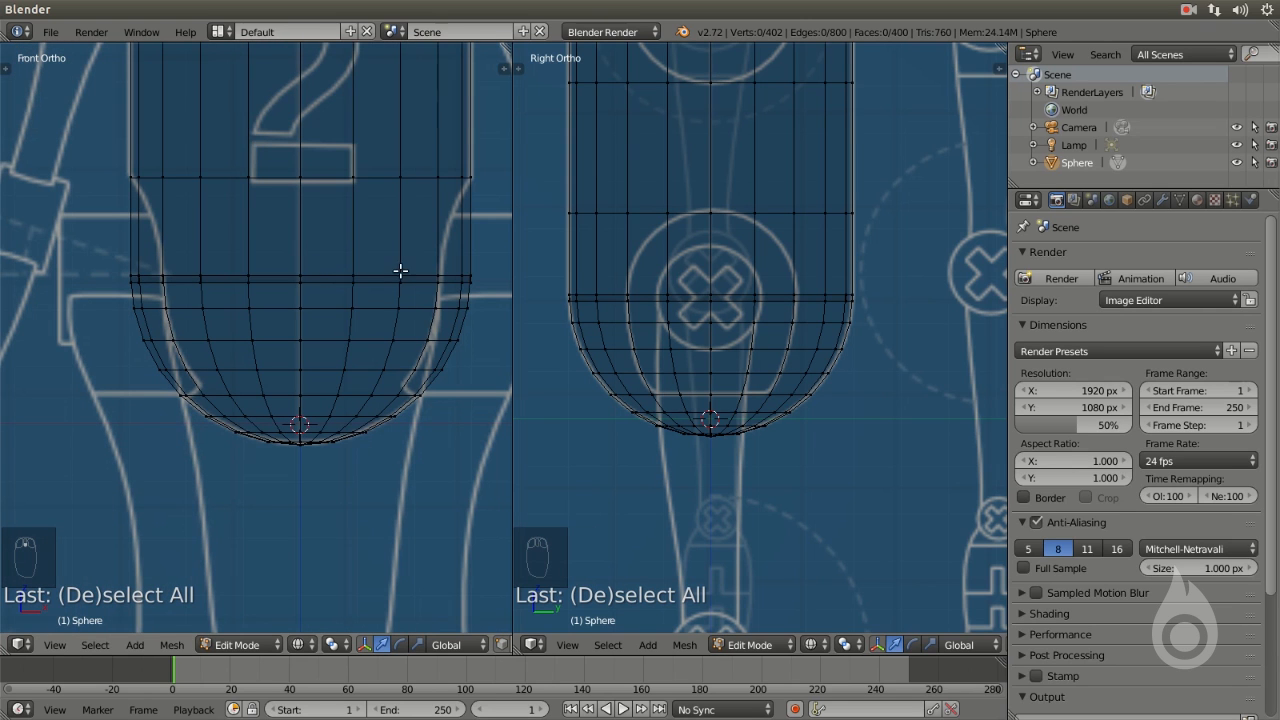
scroll(400, 270, up, 2)
scroll(380, 266, down, 3)
scroll(363, 266, up, 3)
scroll(371, 266, down, 2)
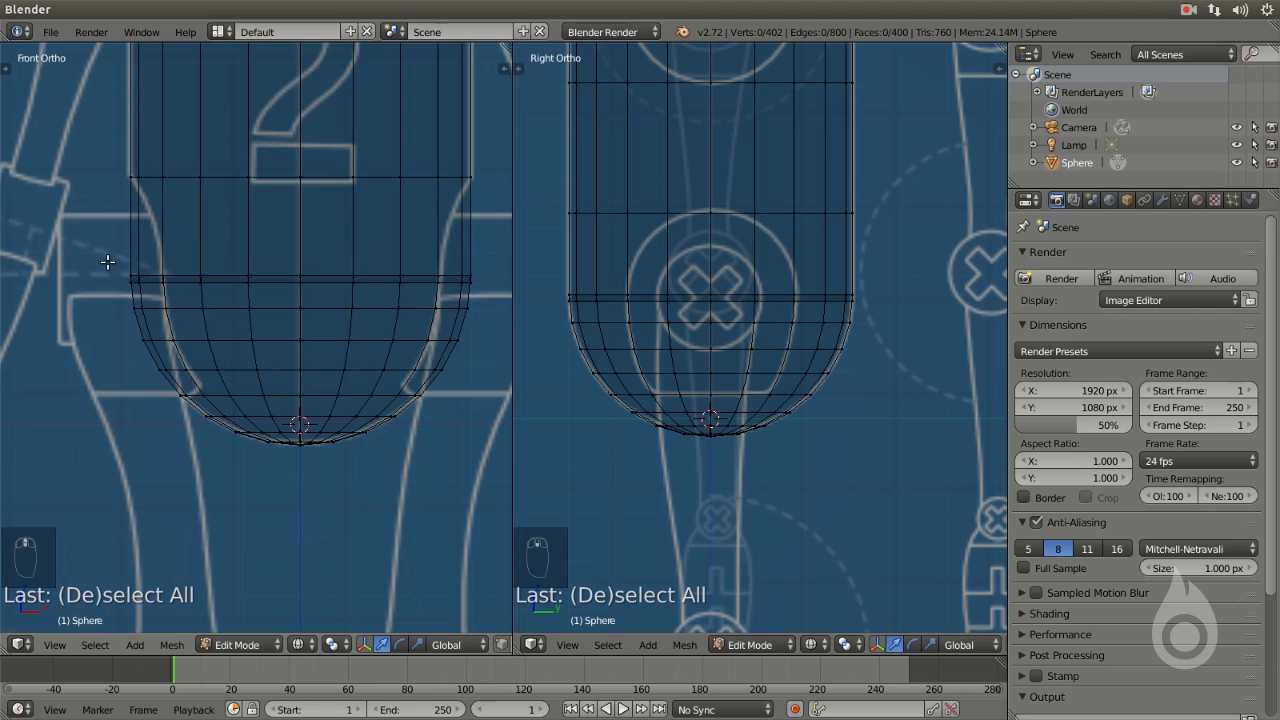
Box-select both adjacent rings where the torso meets the bottom dome and show the mesh in solid shading at an angle
key(b)
drag(100, 261, 492, 287)
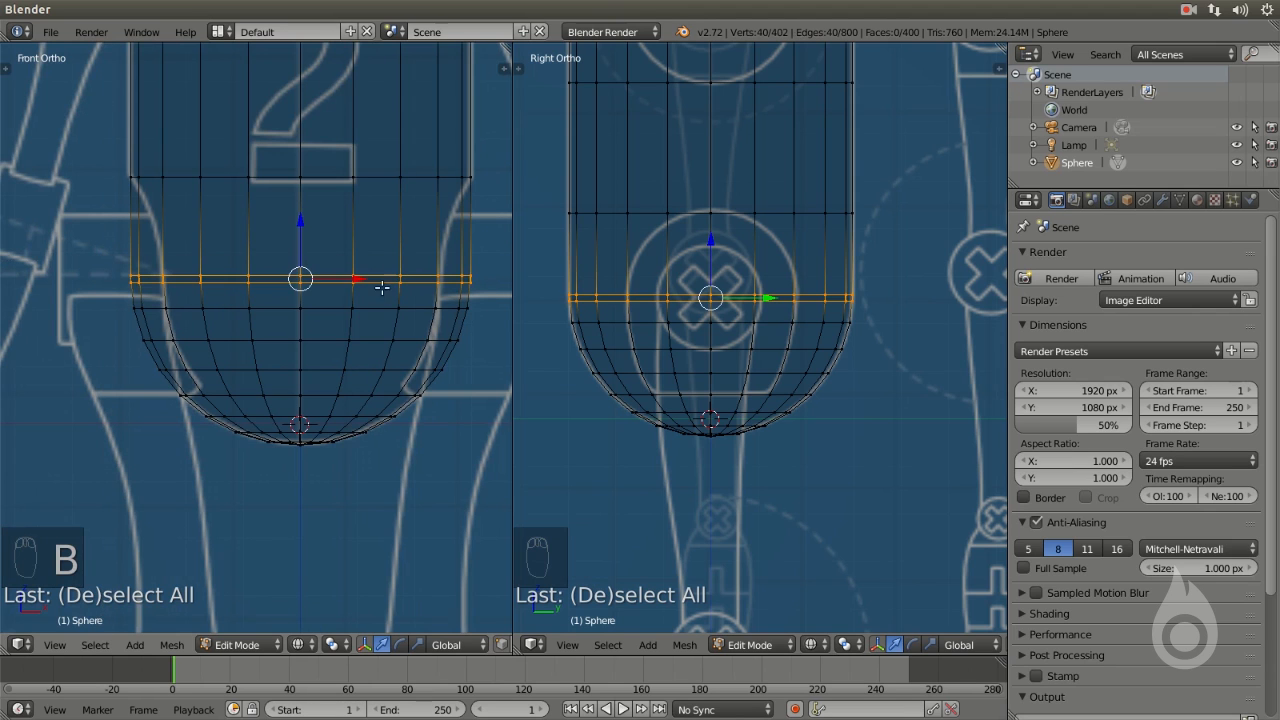
middle_drag(352, 269, 289, 337)
scroll(289, 337, down, 4)
key(z)
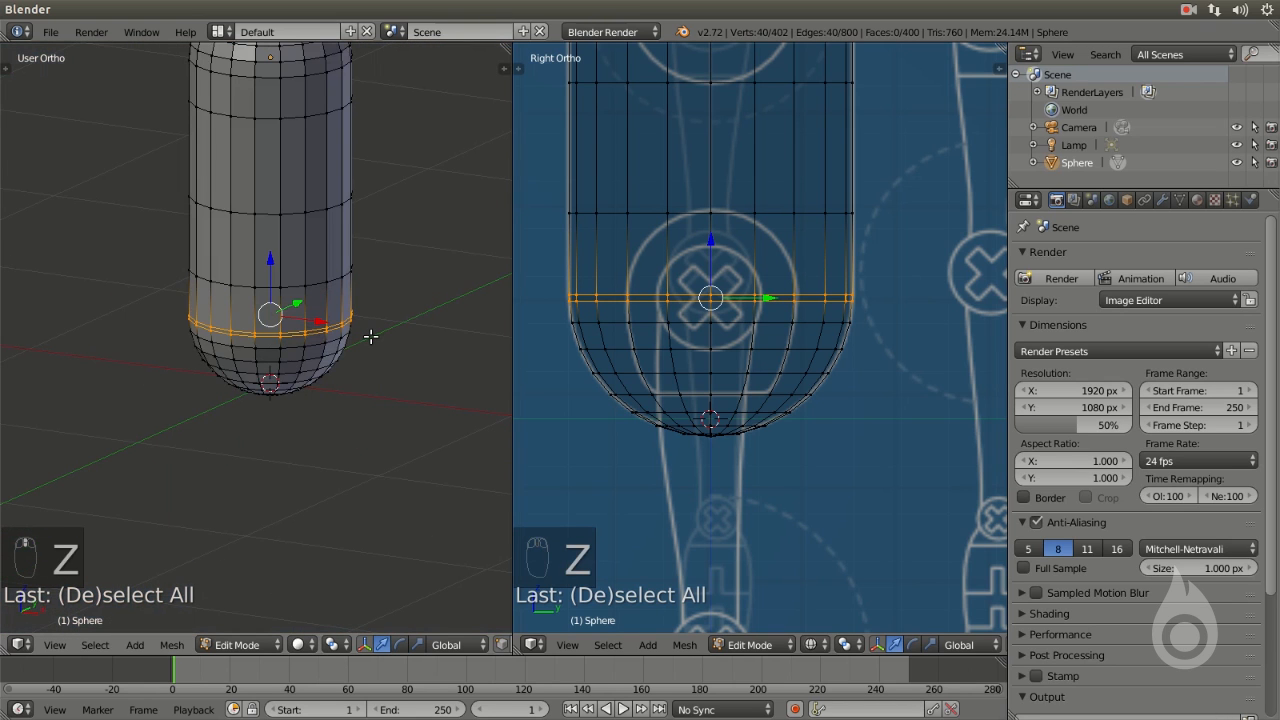
Collapse the two selected rings onto the same height by scaling them to 0 along Z
middle_drag(370, 337, 72, 338)
scroll(72, 338, up, 8)
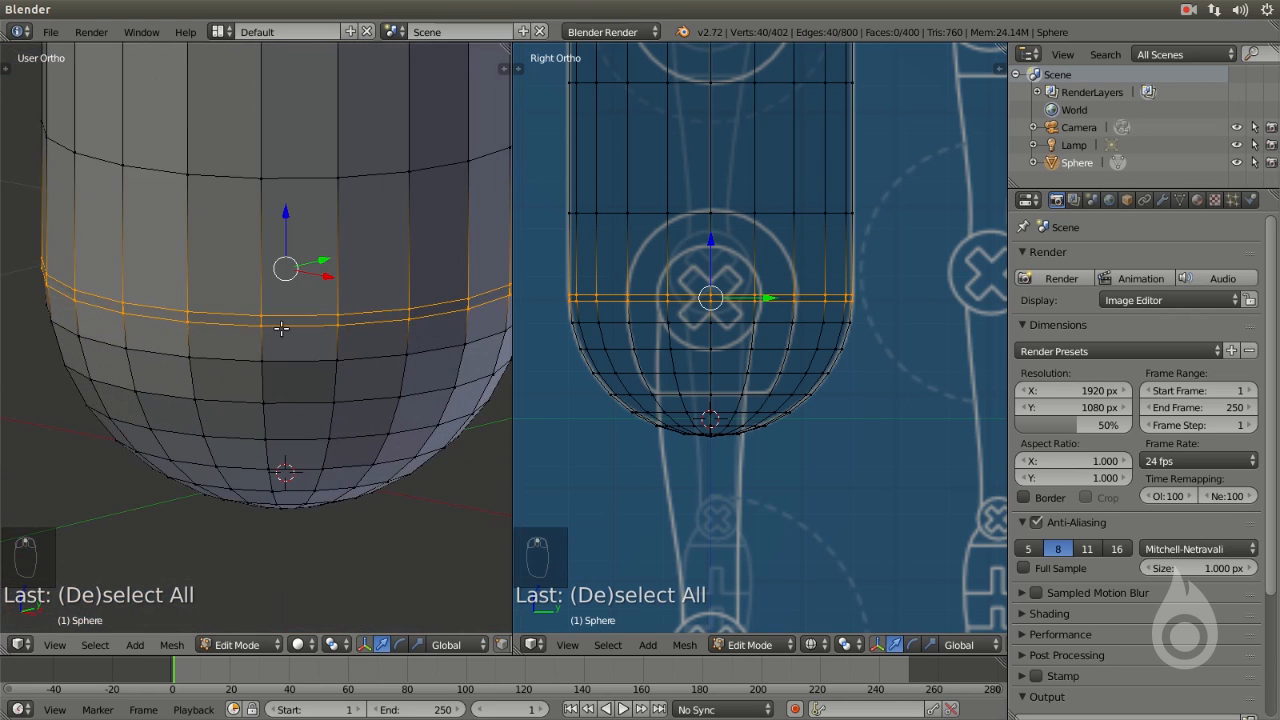
scroll(285, 318, up, 3)
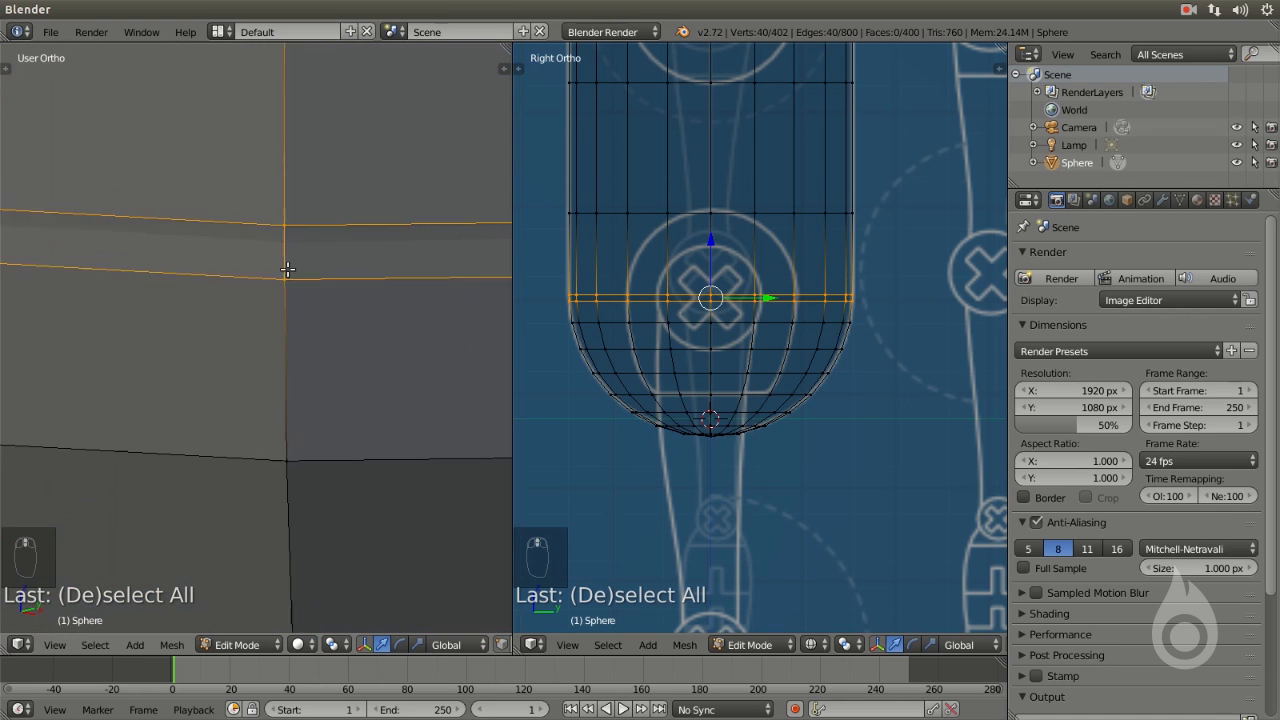
scroll(287, 269, down, 5)
scroll(423, 374, up, 3)
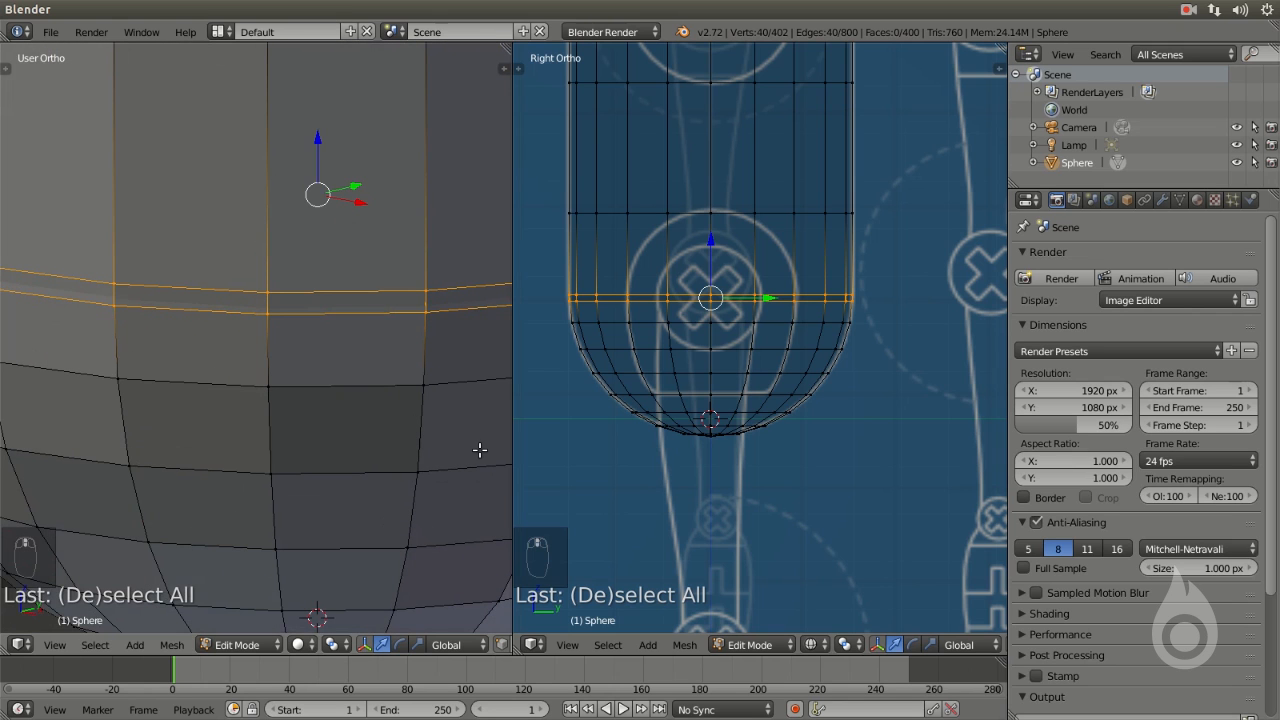
key(s)
key(z)
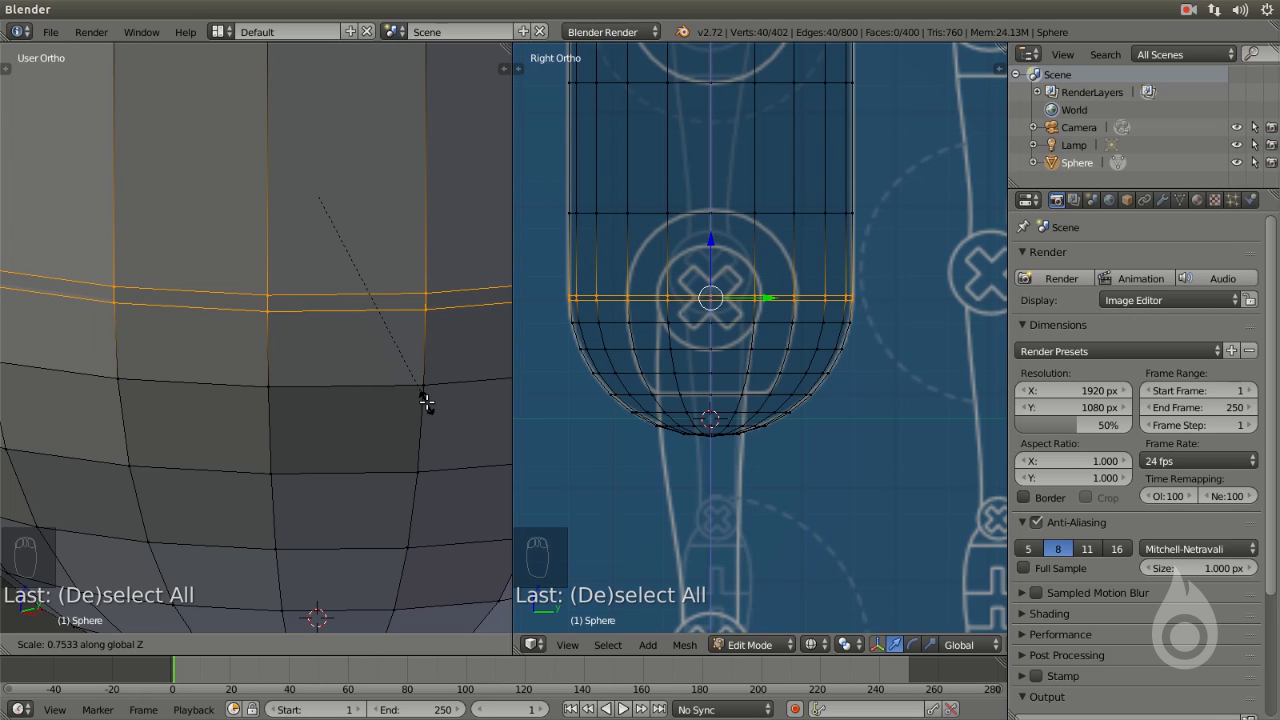
key(0)
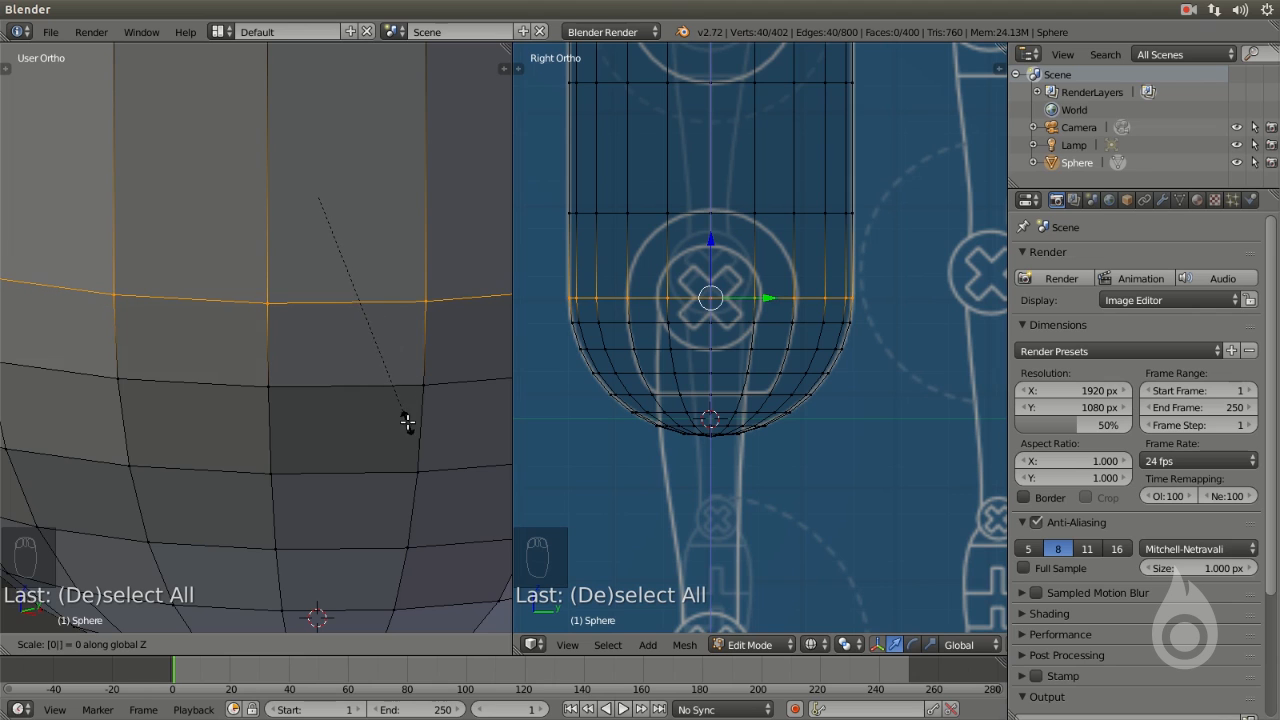
key(Return)
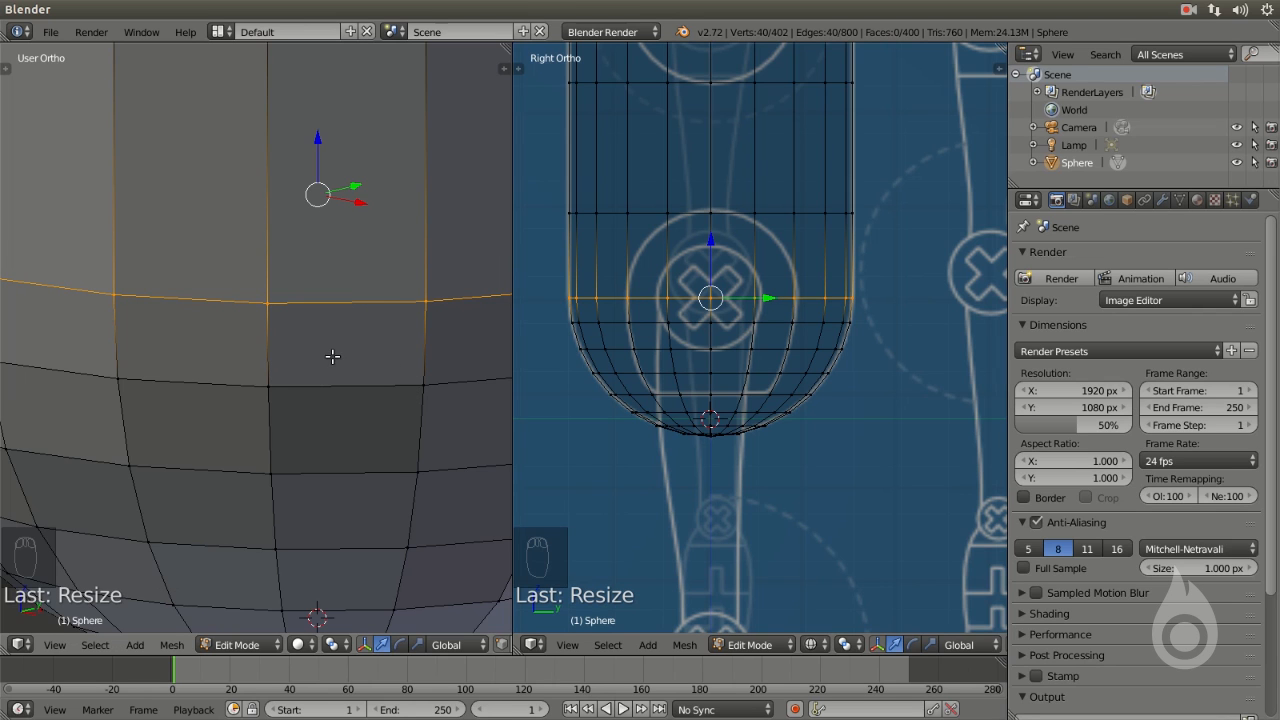
Merge the overlapping vertices of the selected rings with Remove Doubles
scroll(274, 337, down, 5)
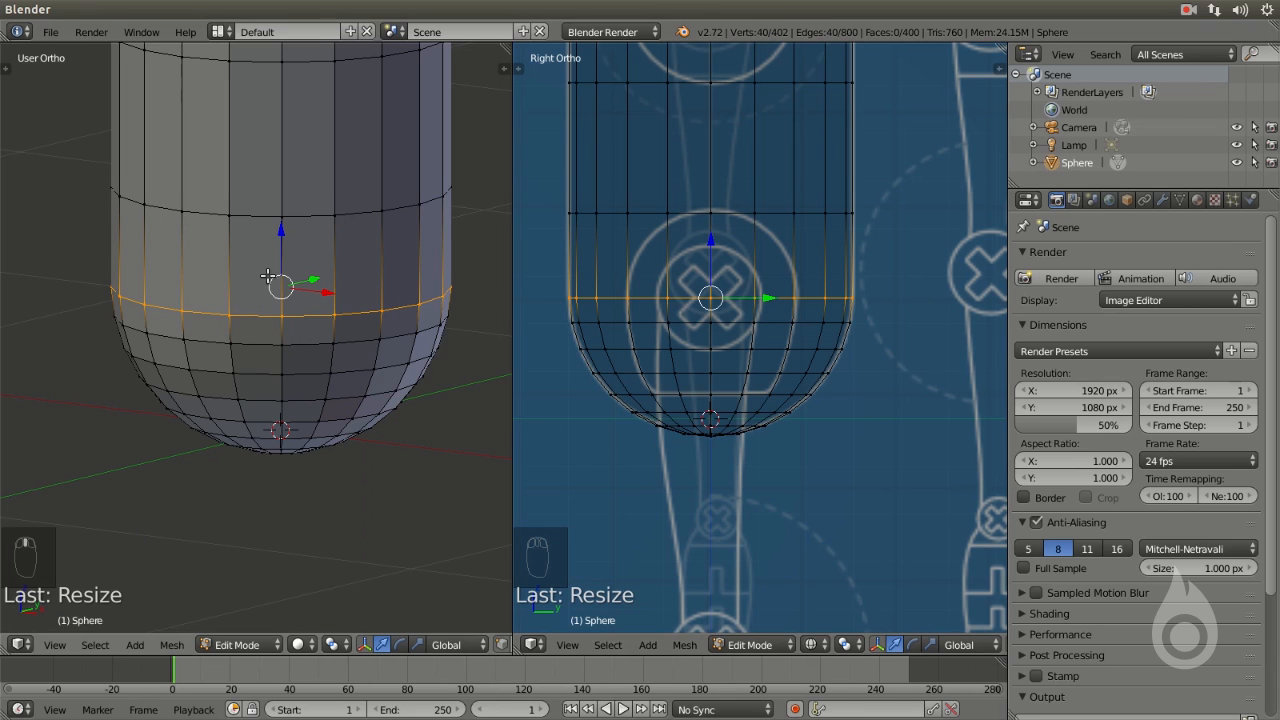
shift+middle_drag(277, 280, 158, 304)
scroll(289, 338, down, 1)
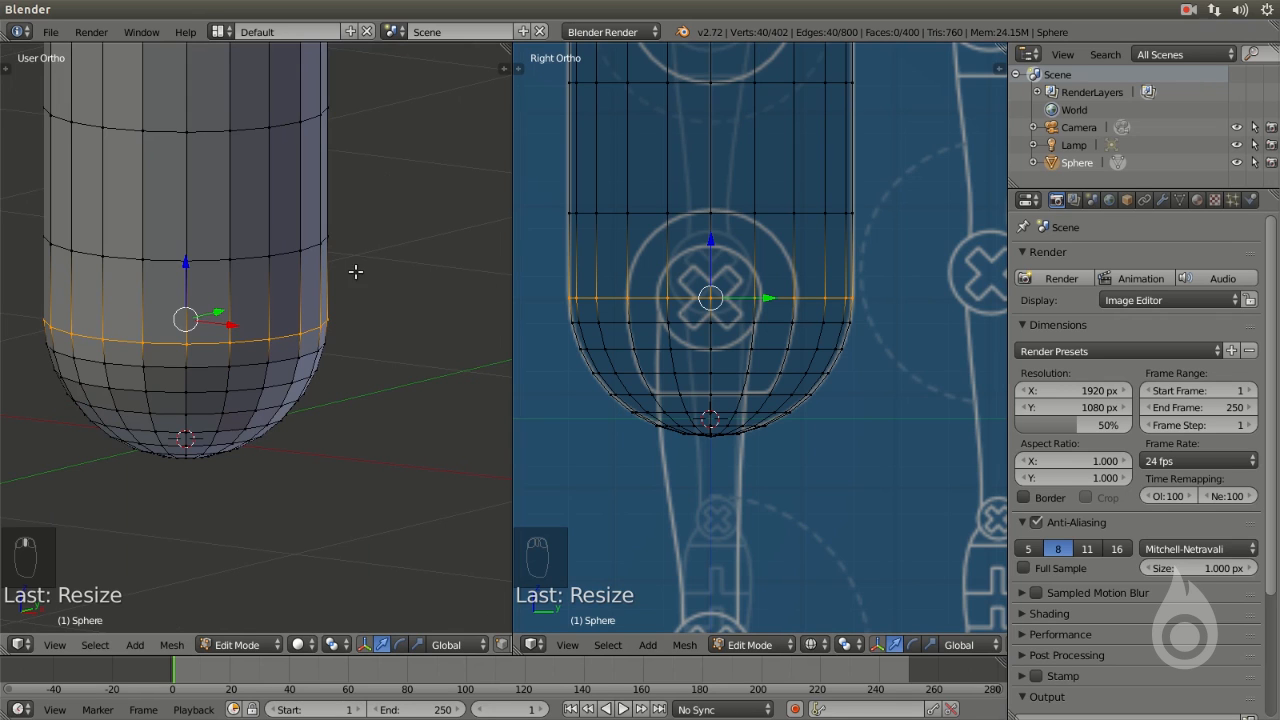
scroll(281, 374, up, 2)
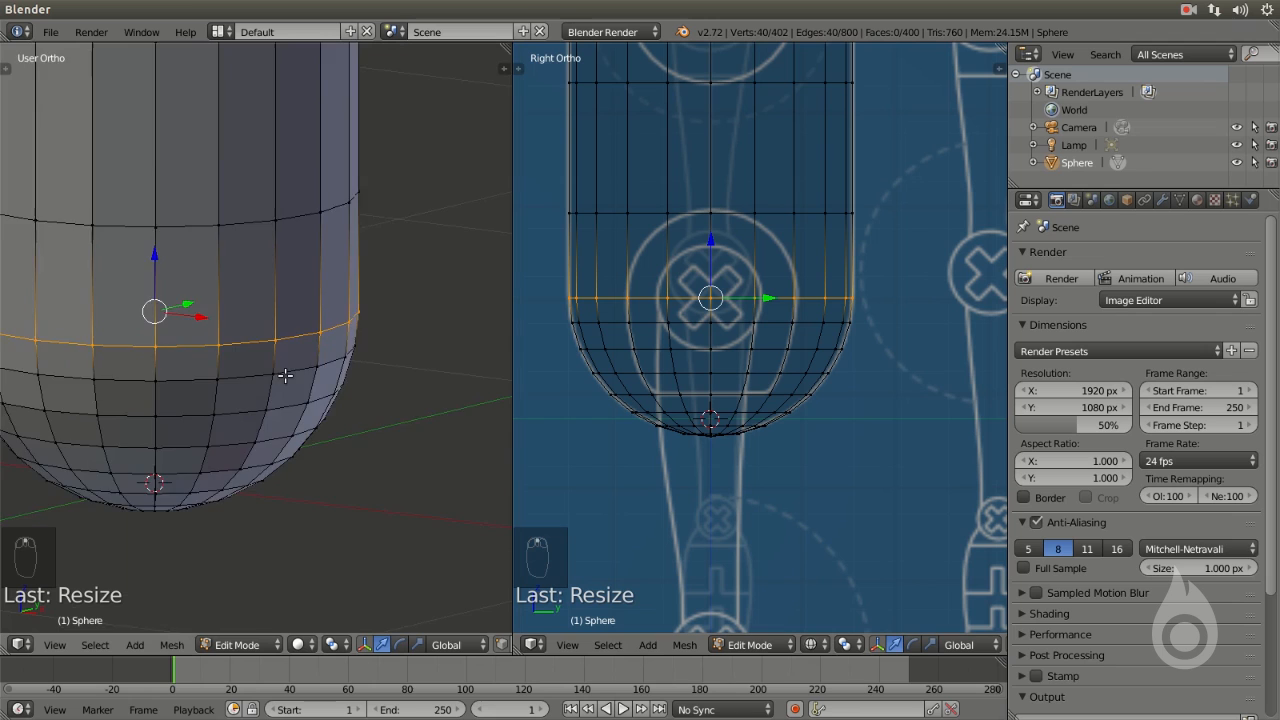
scroll(285, 376, down, 3)
key(w)
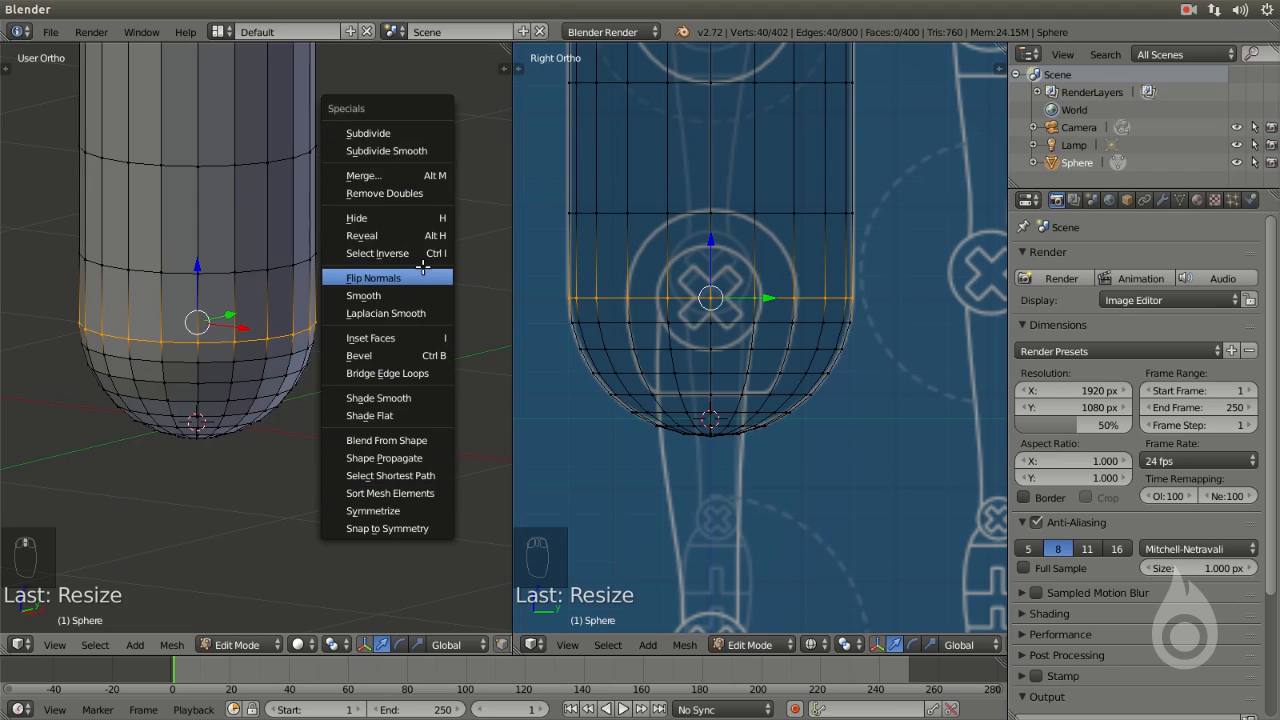
click(406, 192)
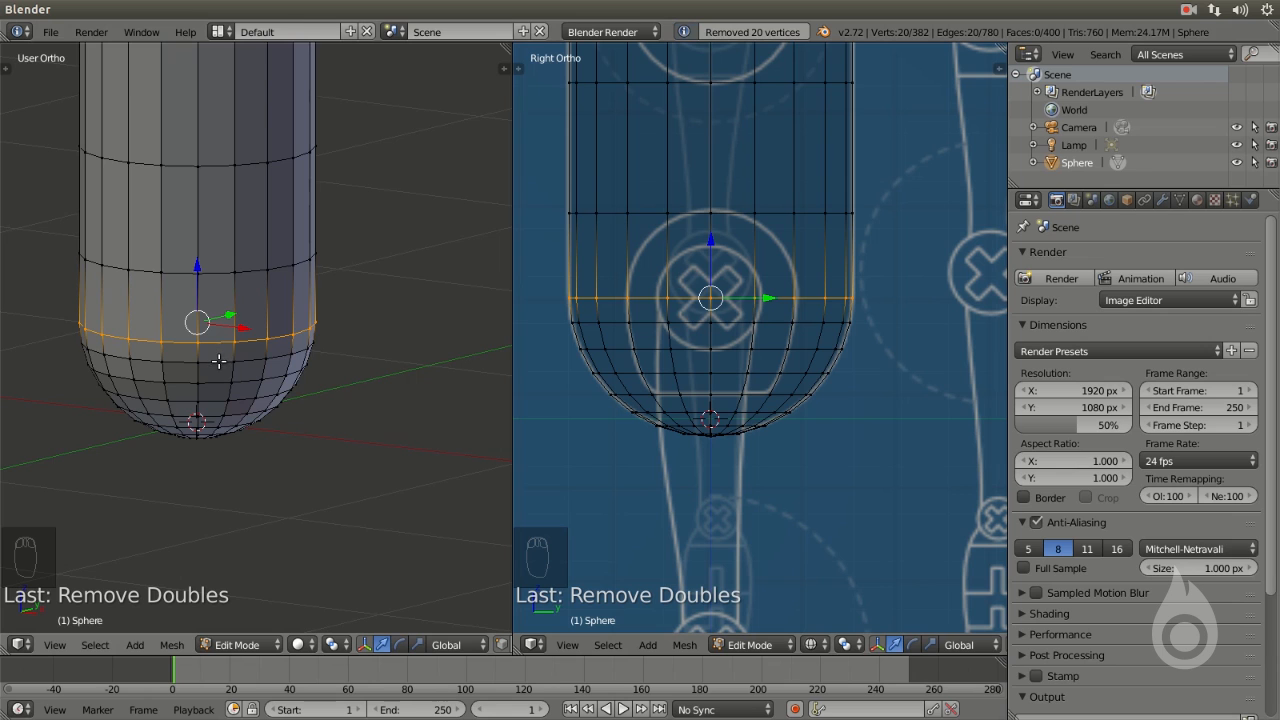
Check the merged seam by trial-moving two of its vertices and cancelling each move
scroll(180, 367, up, 3)
right_click(160, 344)
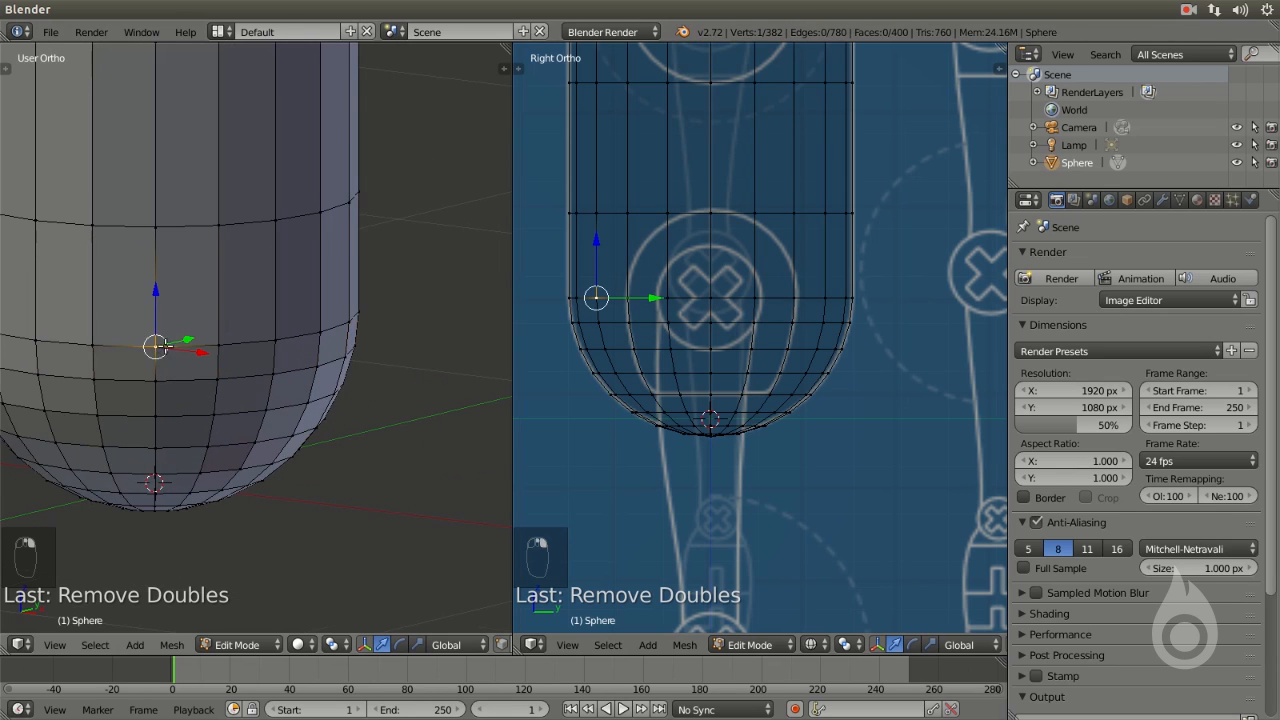
key(g)
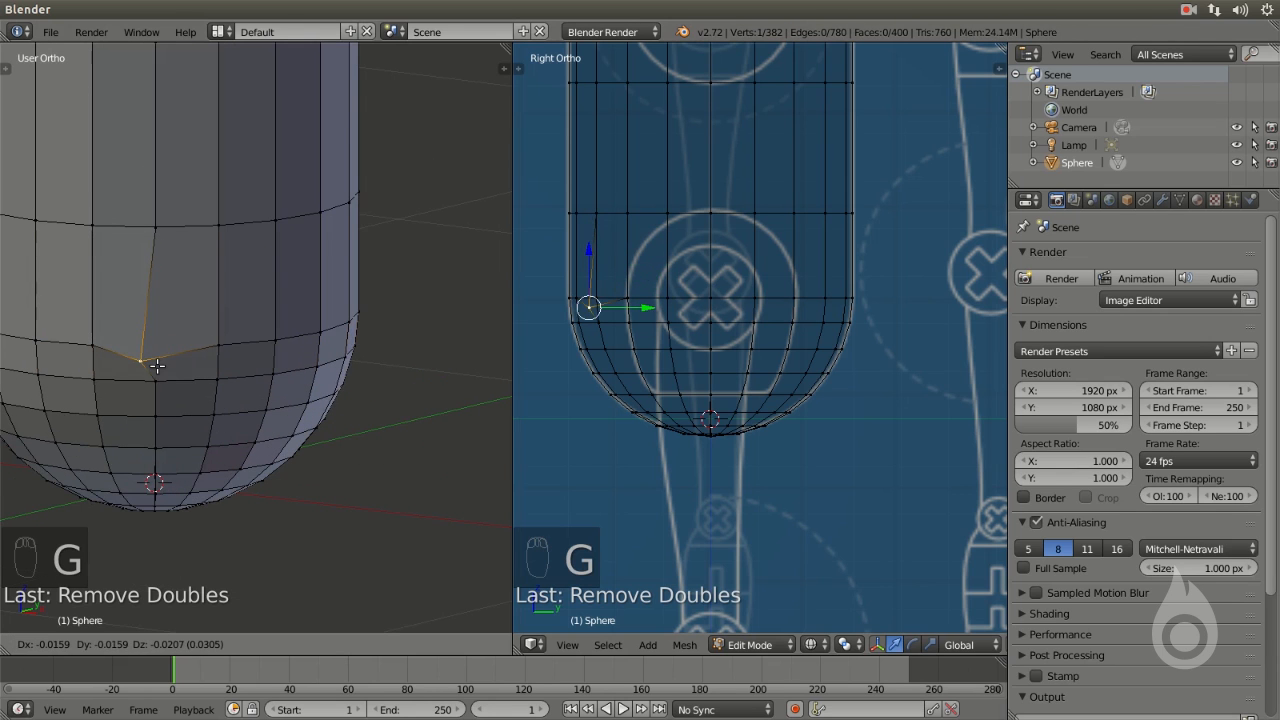
right_click(165, 350)
right_click(216, 343)
key(g)
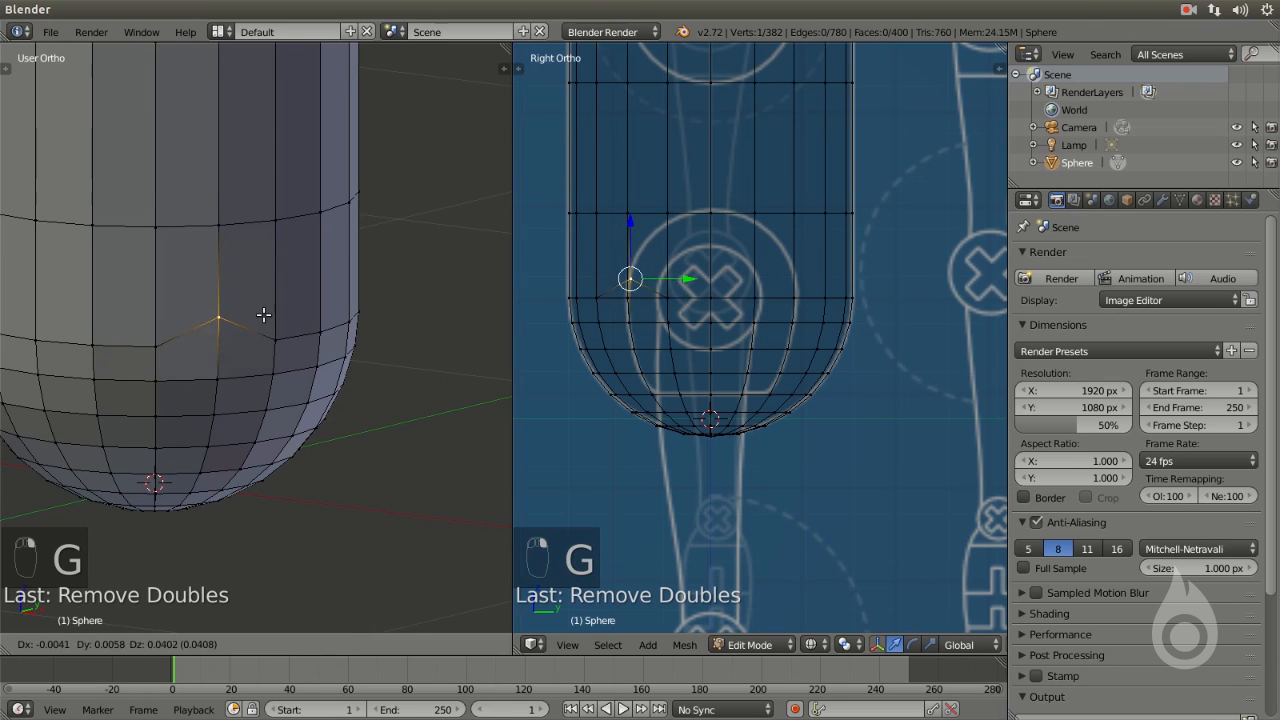
right_click(263, 316)
right_click(155, 348)
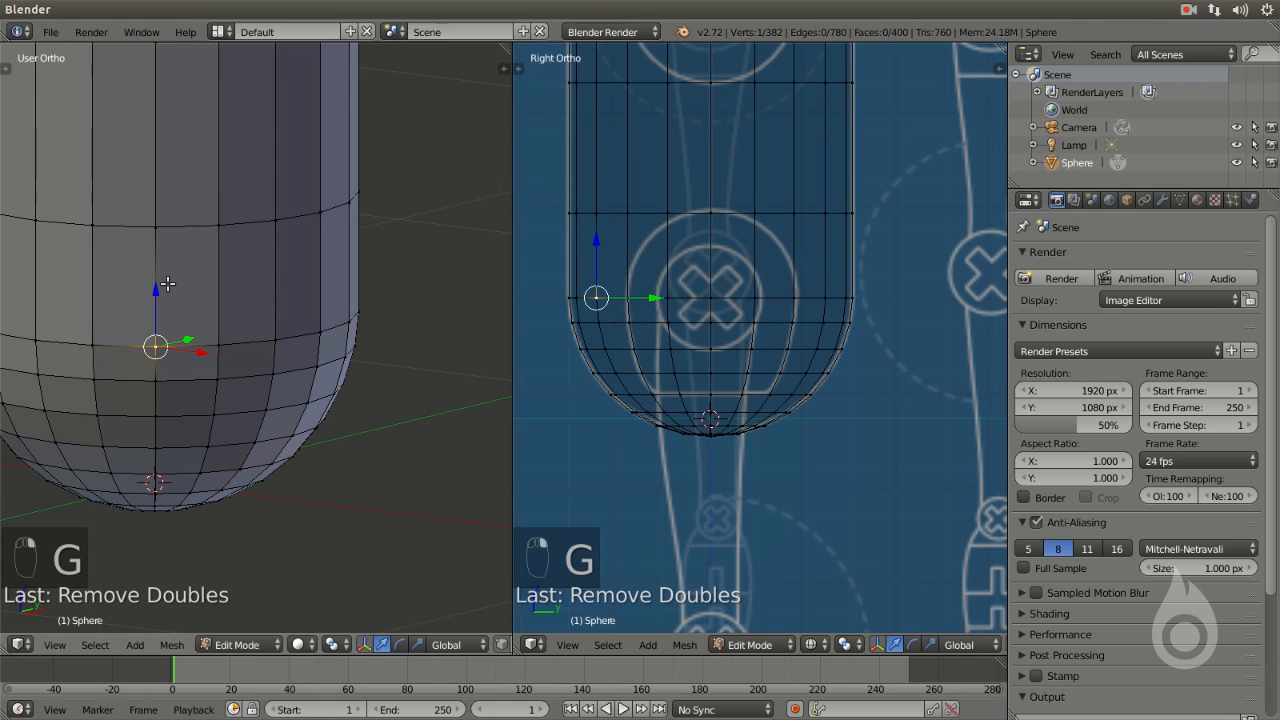
Deselect all vertices and show the whole body as wireframe over the front blueprint
key(g)
right_click(96, 332)
scroll(148, 339, down, 5)
key(a)
shift+middle_drag(207, 297, 221, 395)
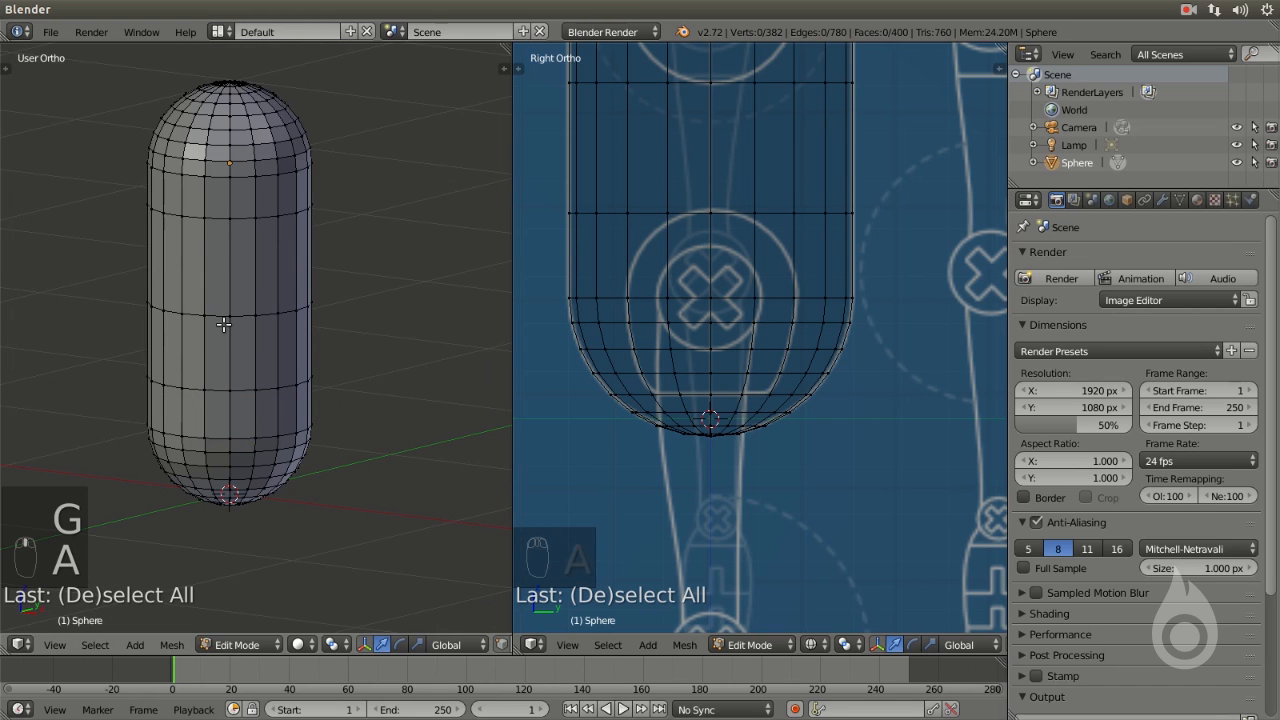
scroll(225, 322, down, 3)
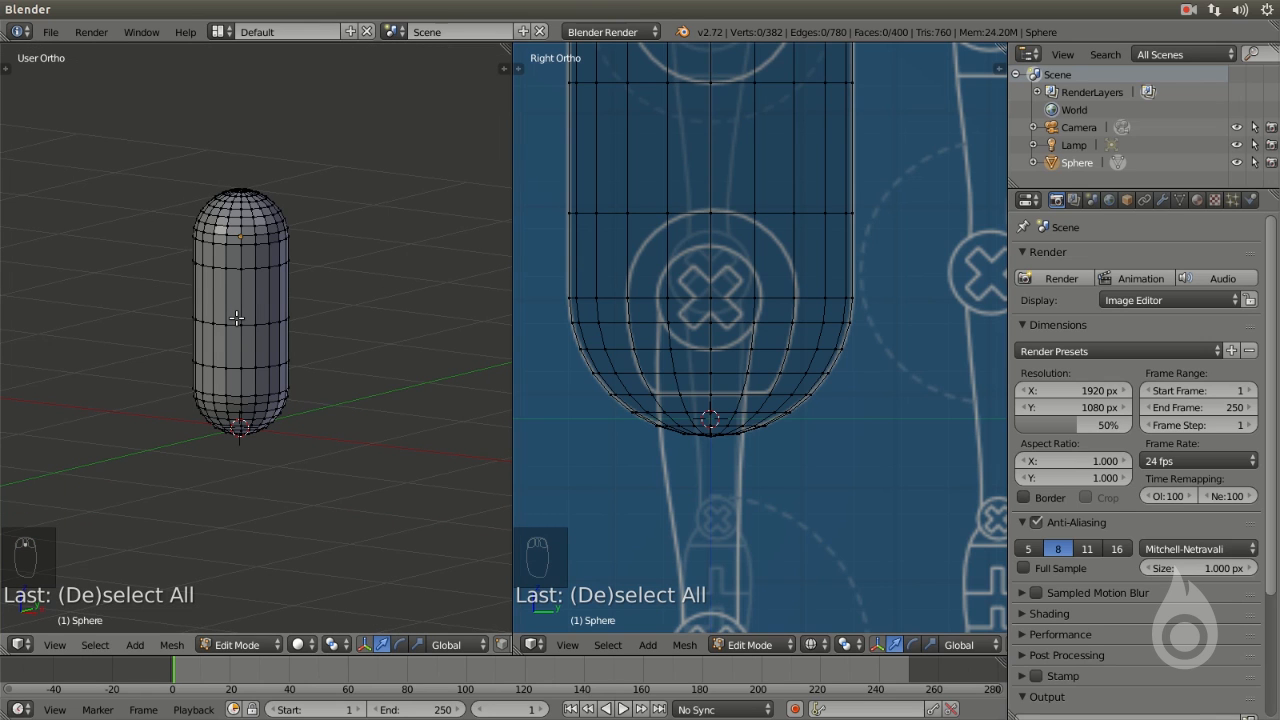
key(KP_1)
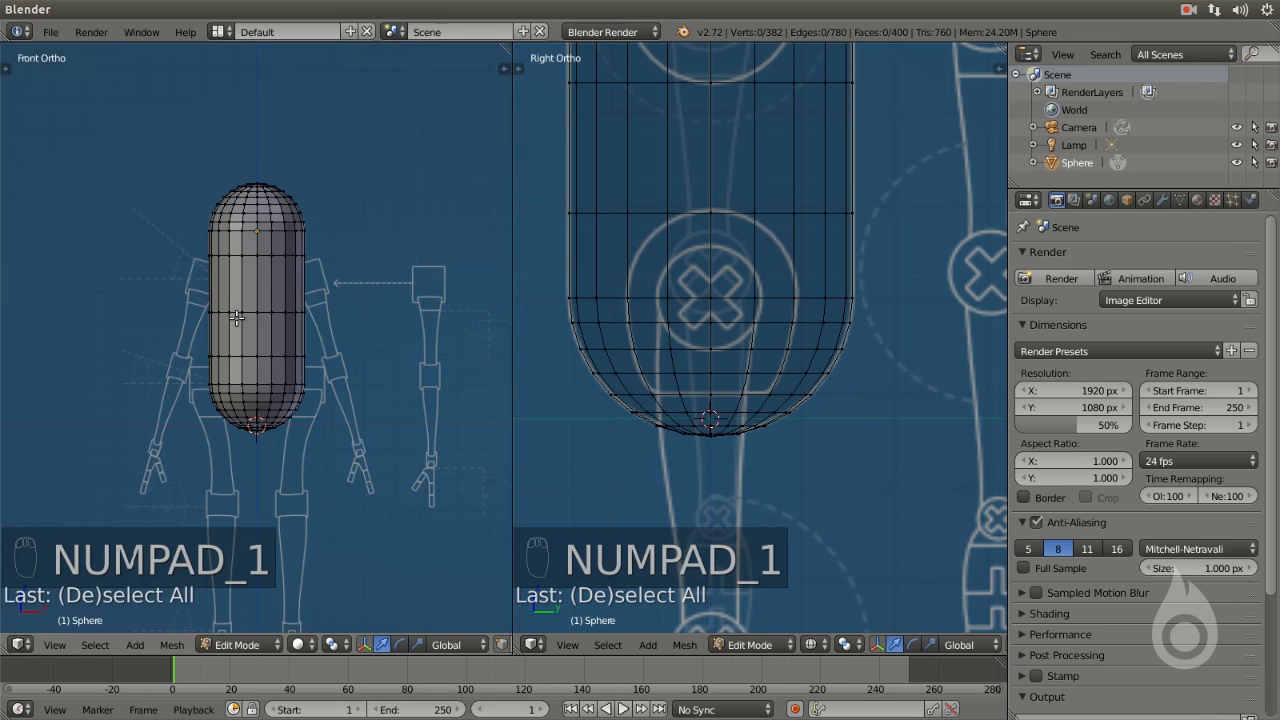
scroll(250, 312, up, 4)
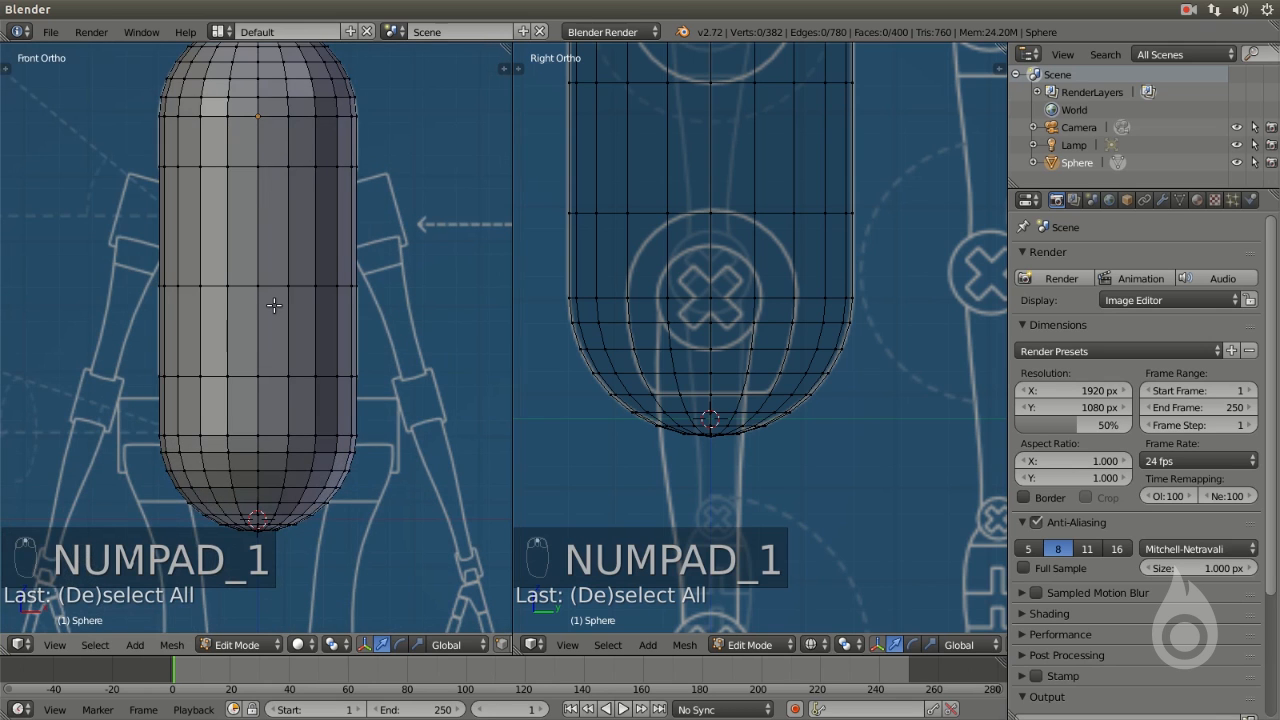
key(z)
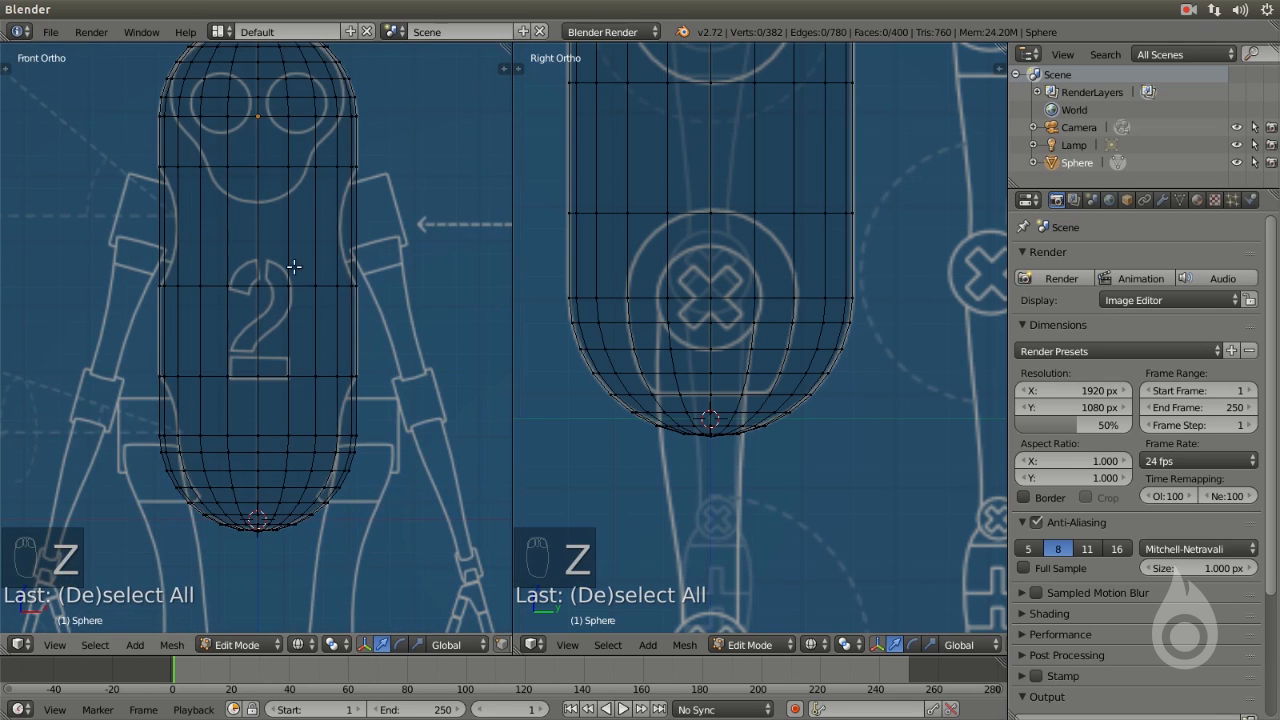
shift+middle_drag(294, 267, 284, 317)
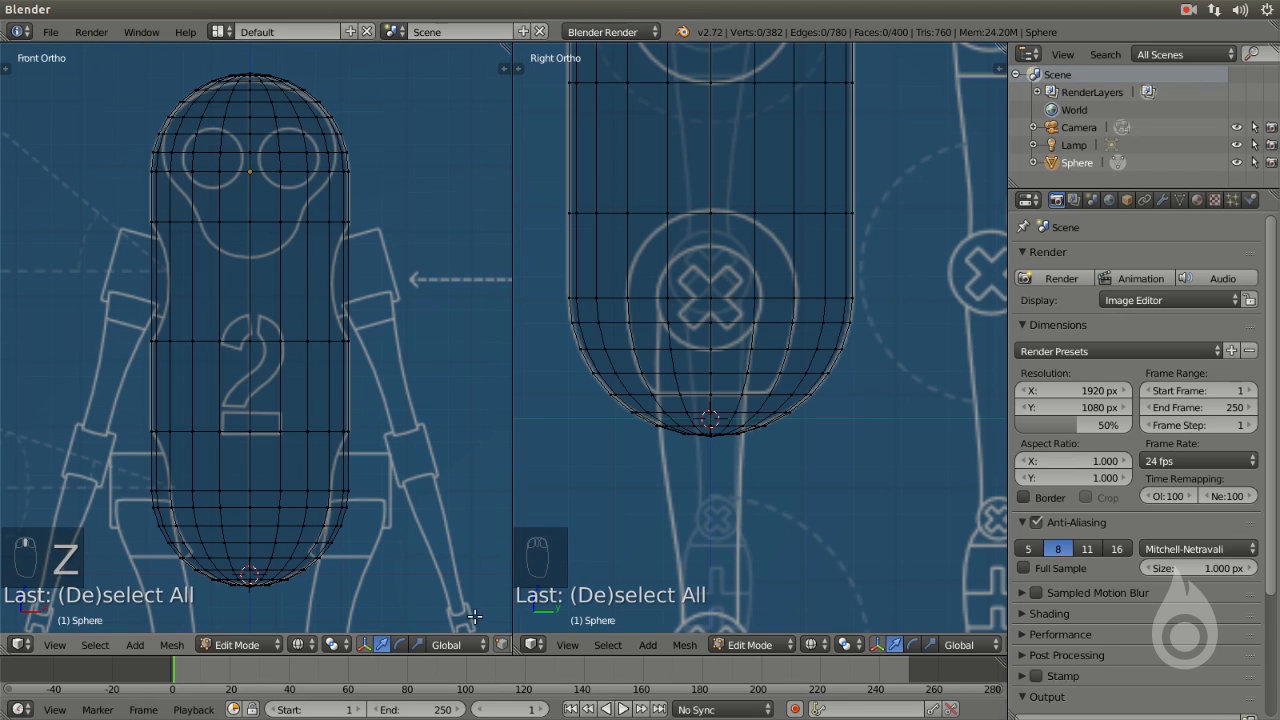
Switch the mesh selection mode to faces
middle_drag(466, 645, 311, 645)
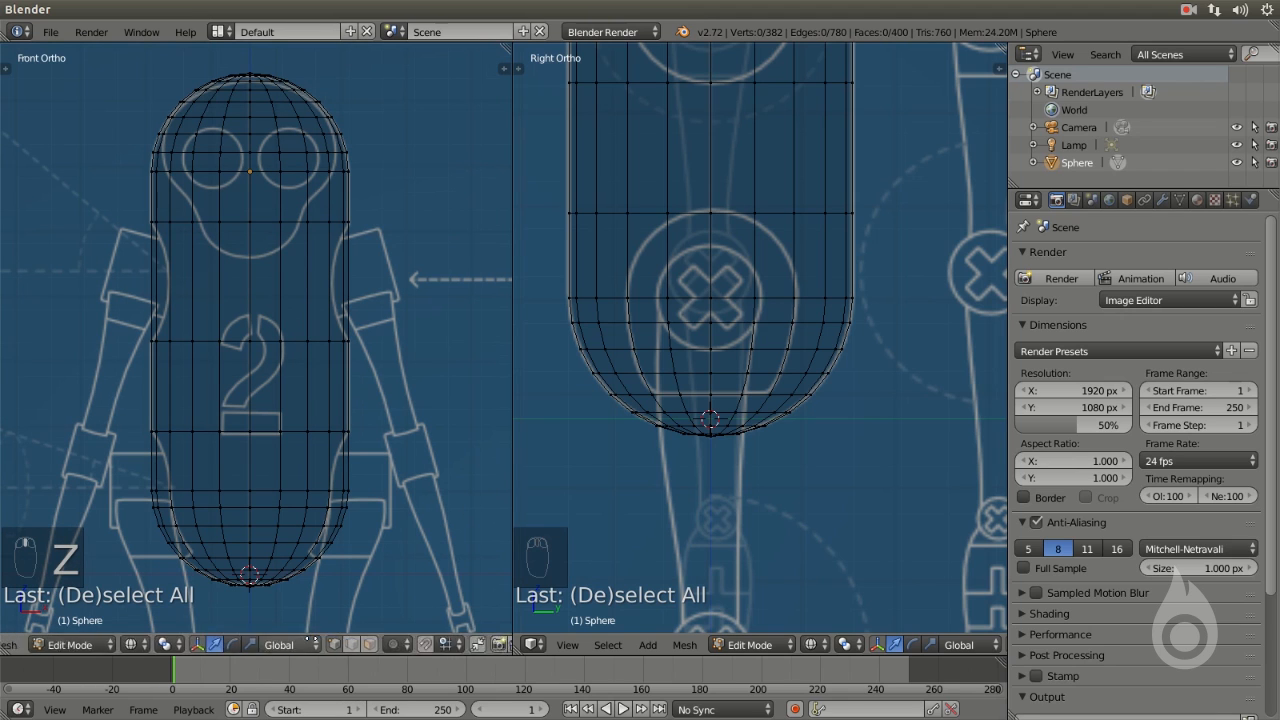
click(377, 645)
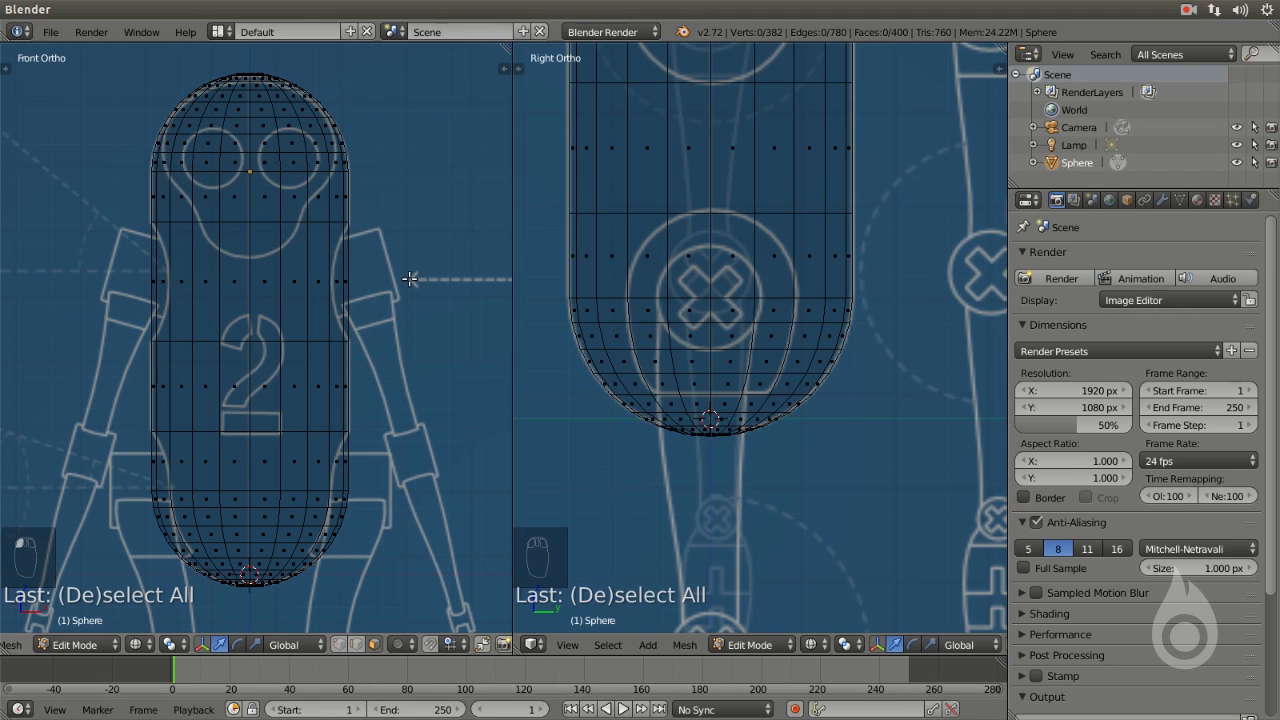
key(ctrl+Tab)
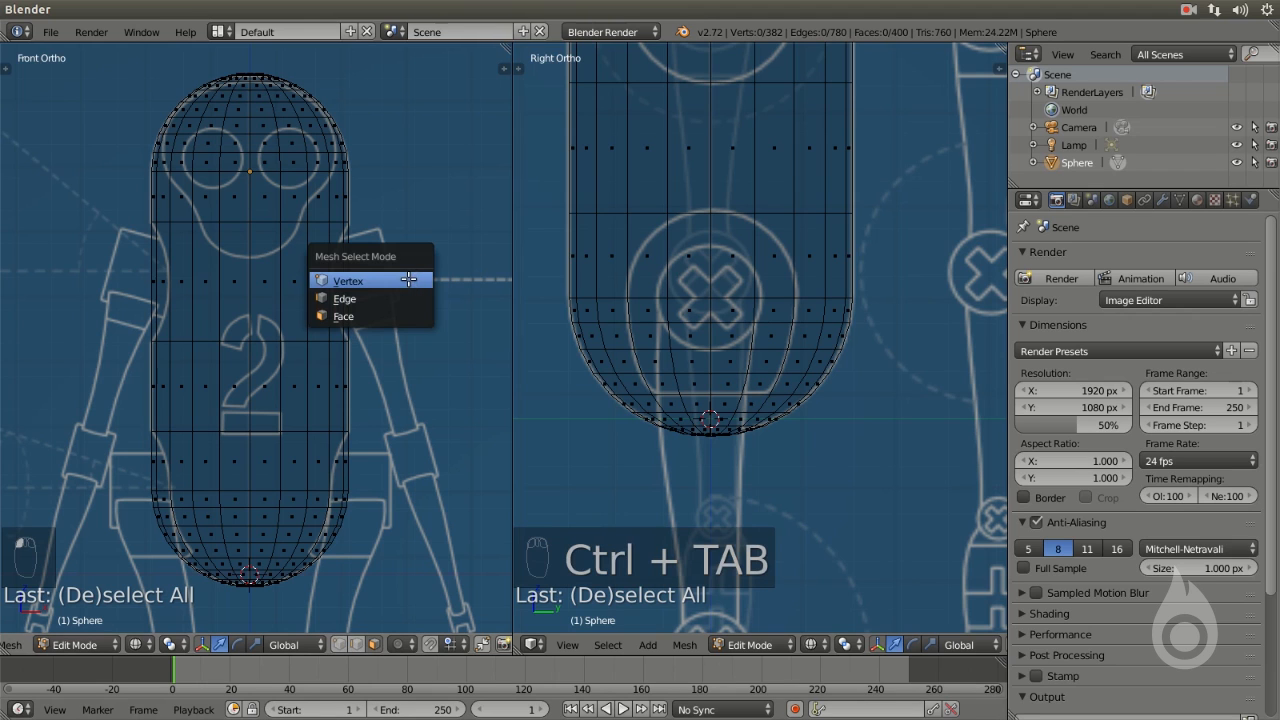
click(360, 317)
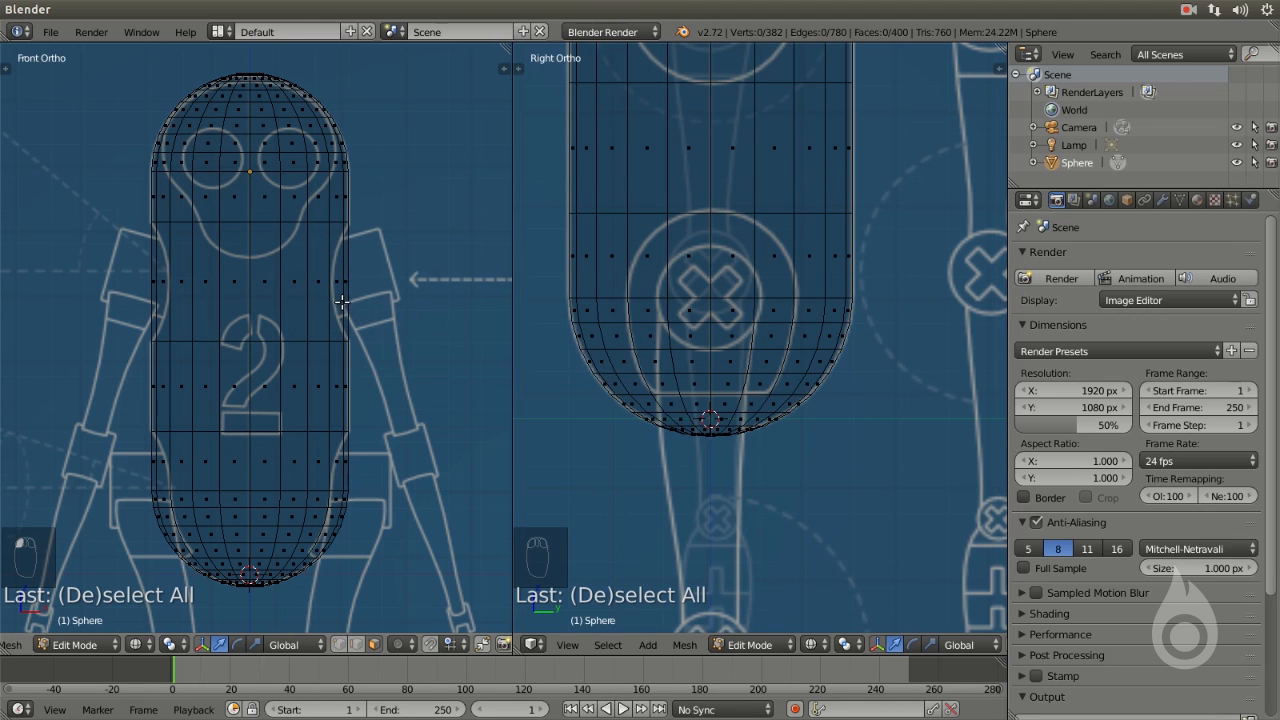
Box-select the outer side faces at shoulder height on both sides of the torso, including the ones behind
scroll(290, 305, up, 3)
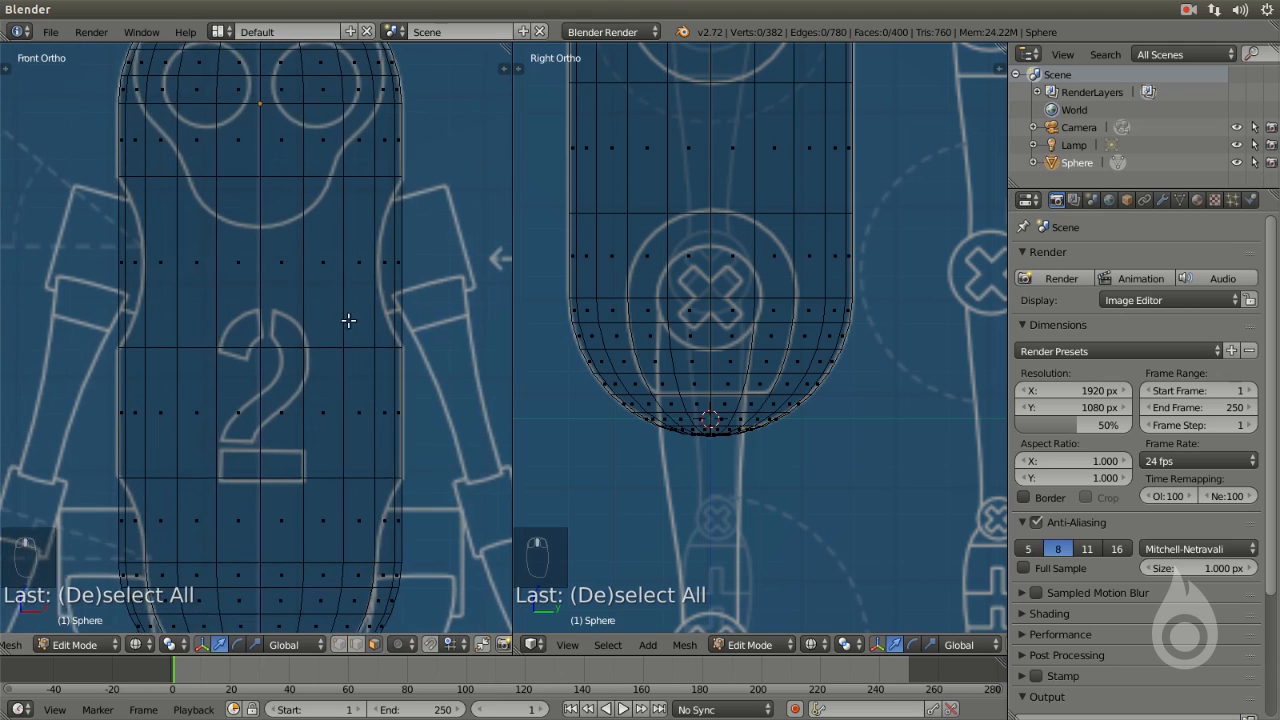
key(b)
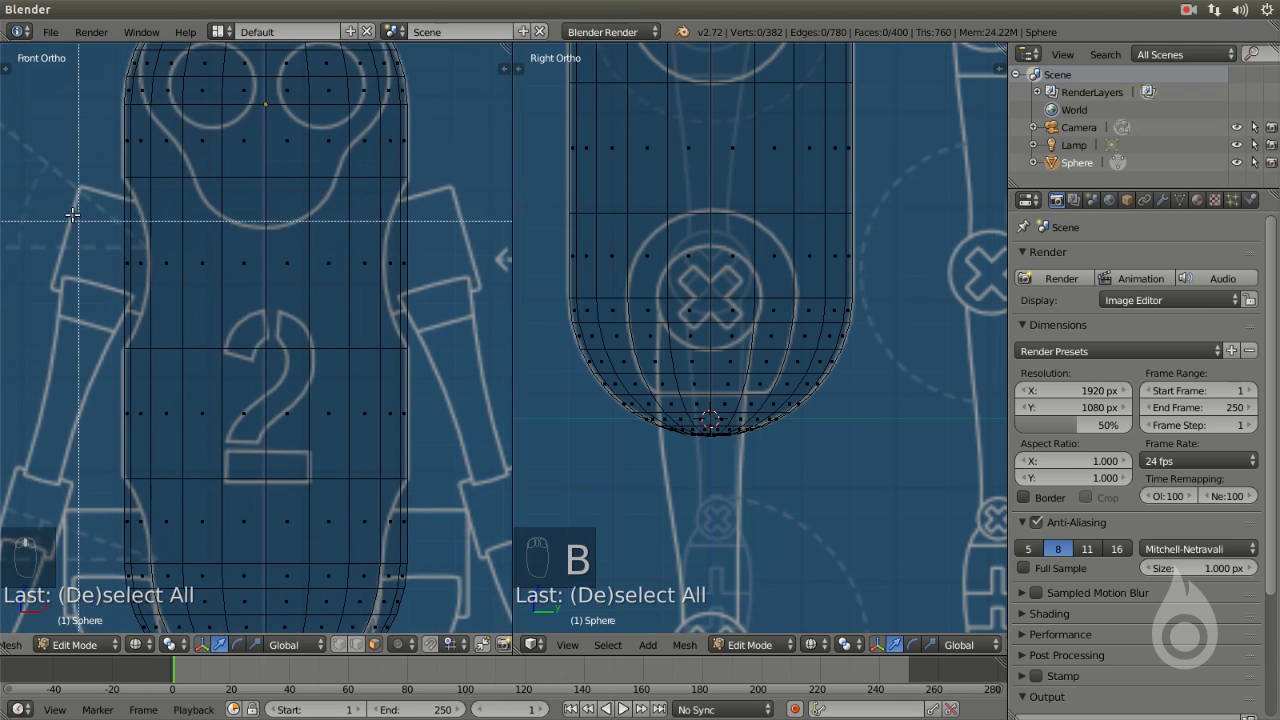
drag(70, 208, 146, 297)
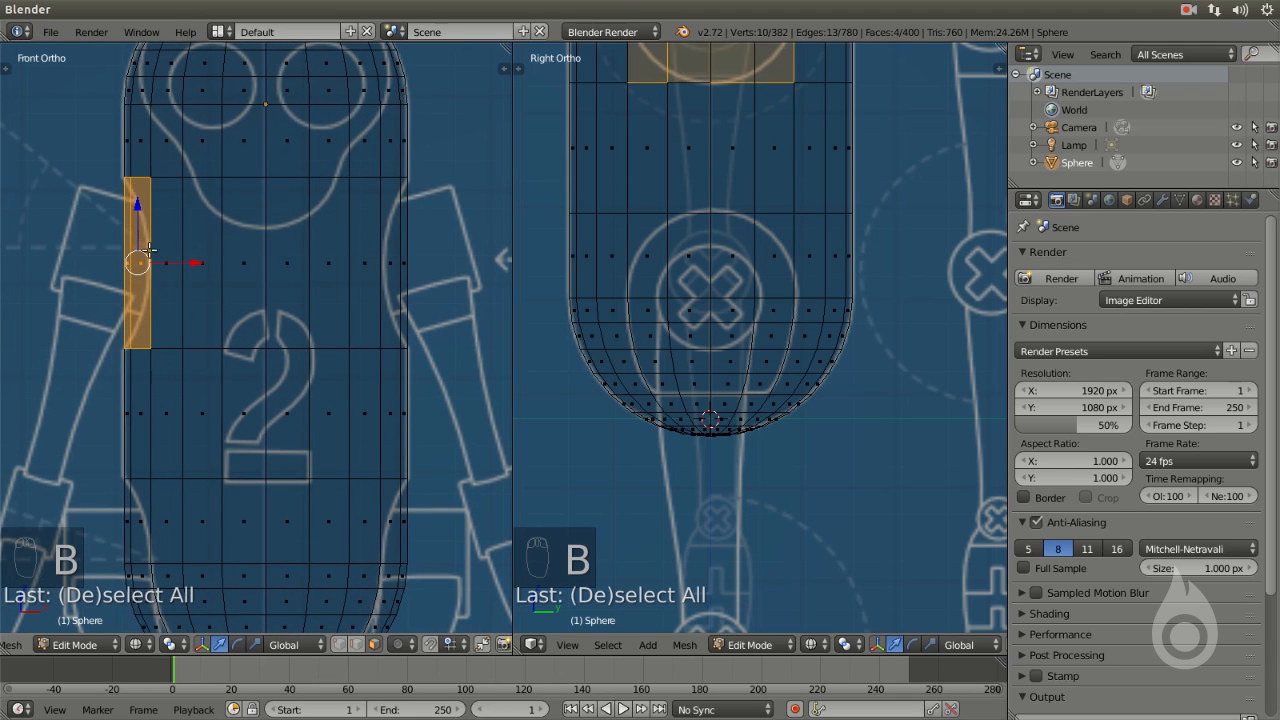
key(b)
drag(470, 194, 385, 296)
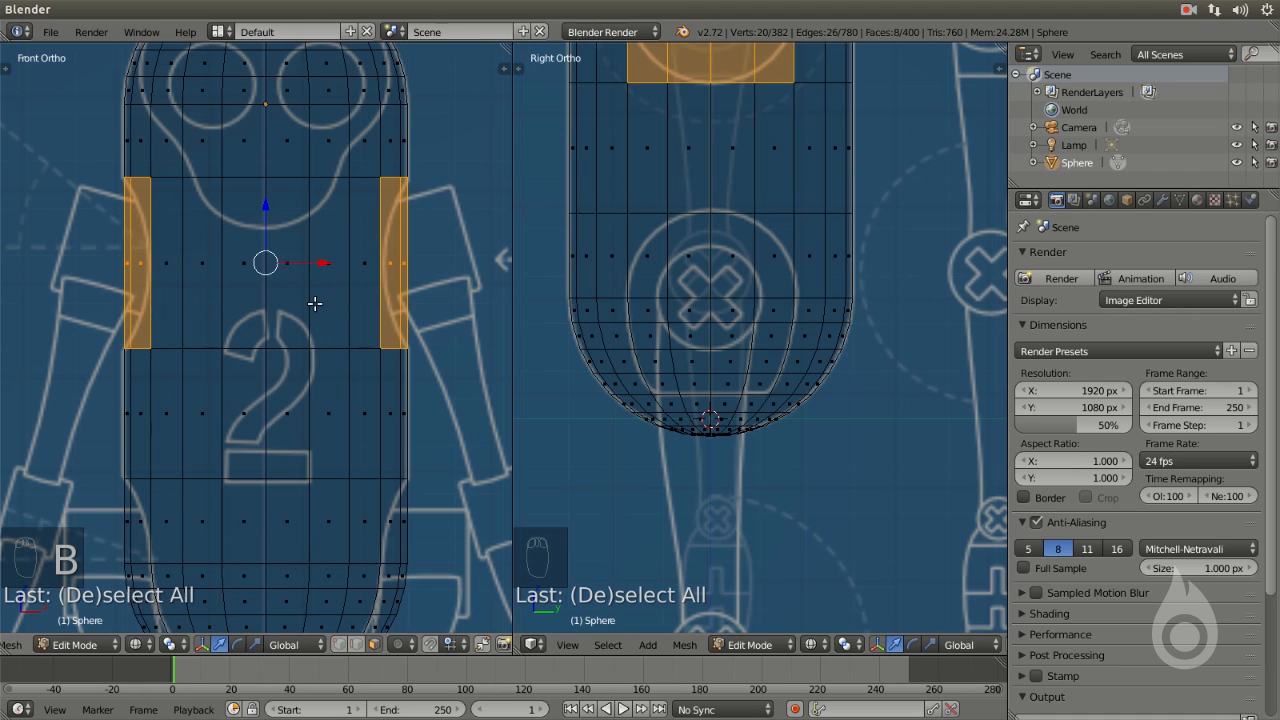
key(x)
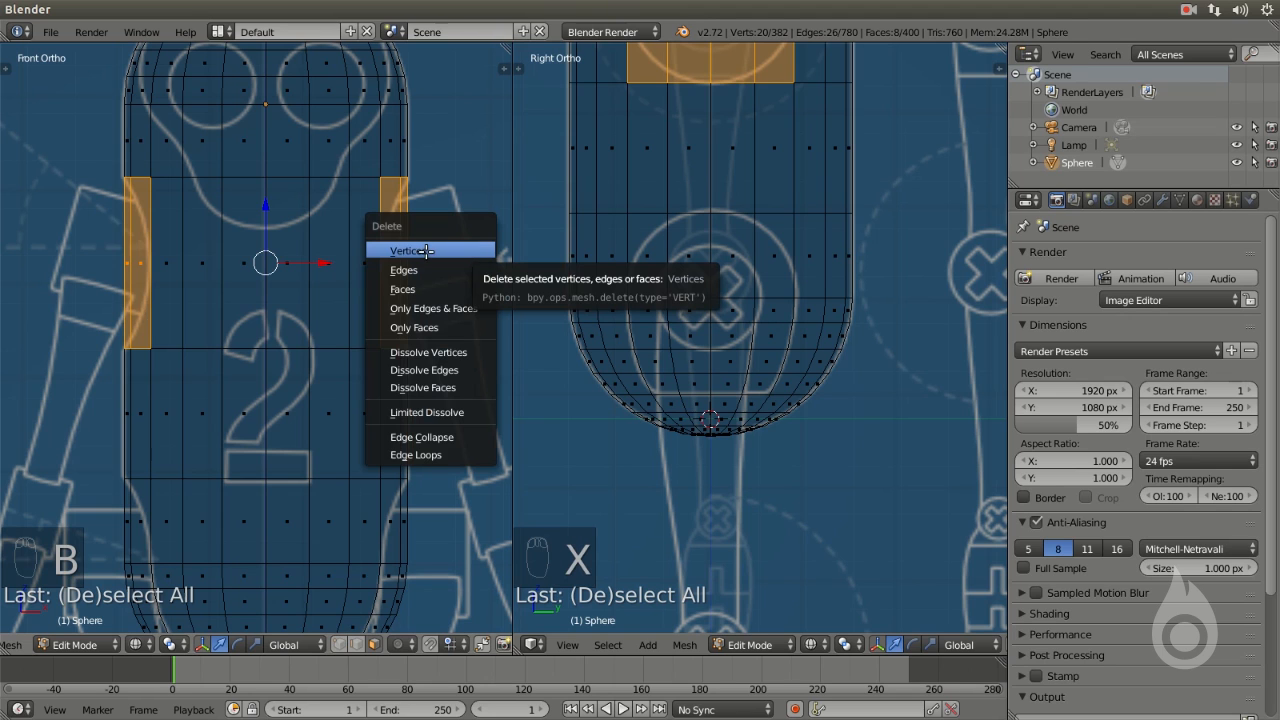
click(426, 251)
key(ctrl+z)
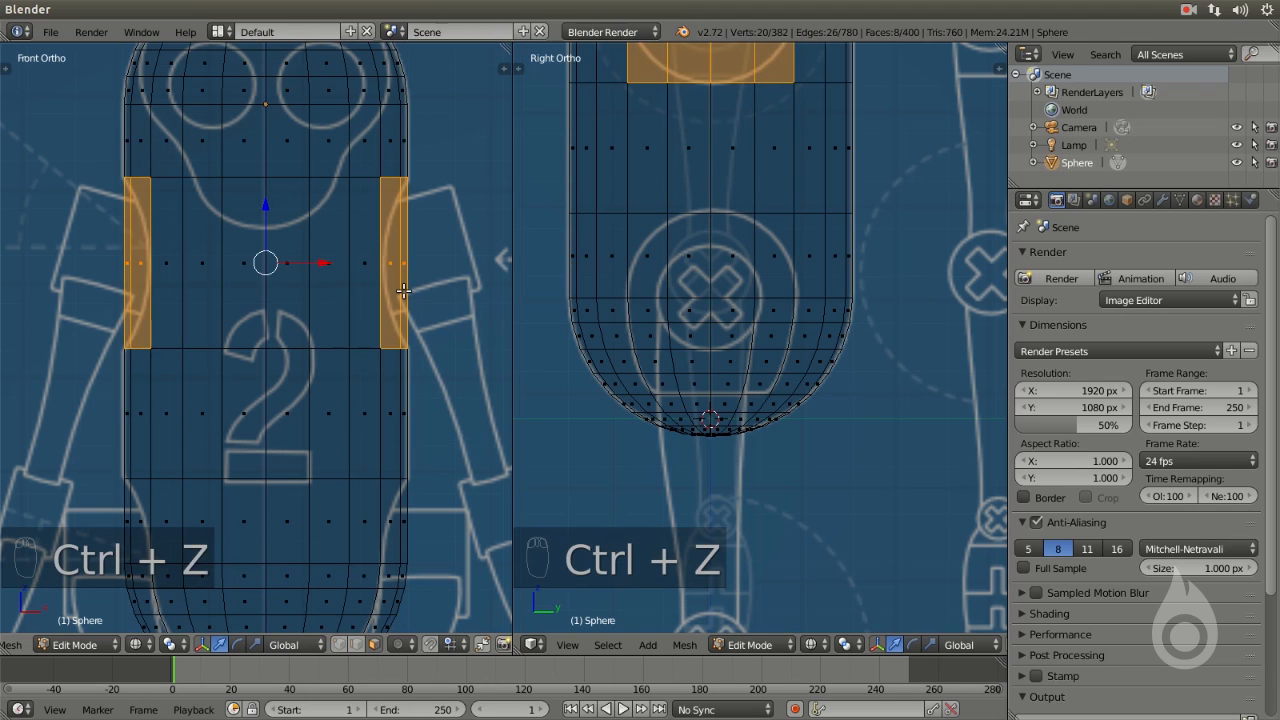
Delete the selected shoulder areas with the Faces option to open both arm holes
key(x)
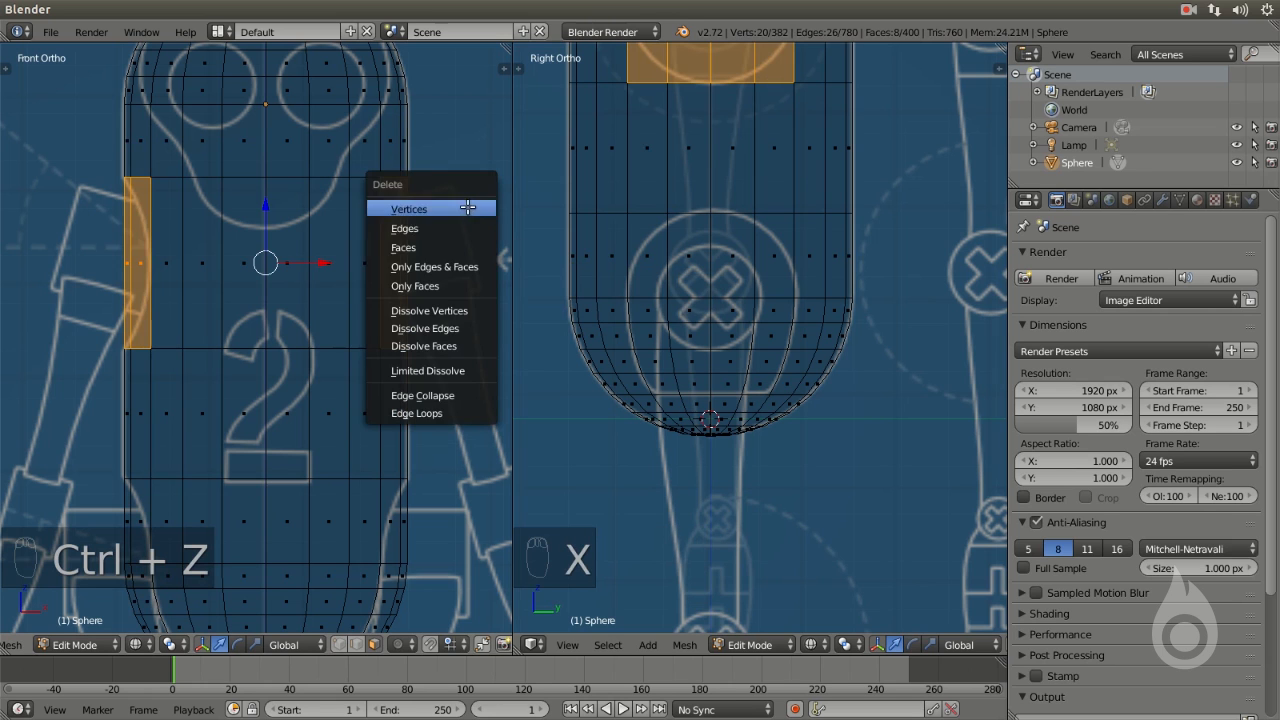
click(416, 246)
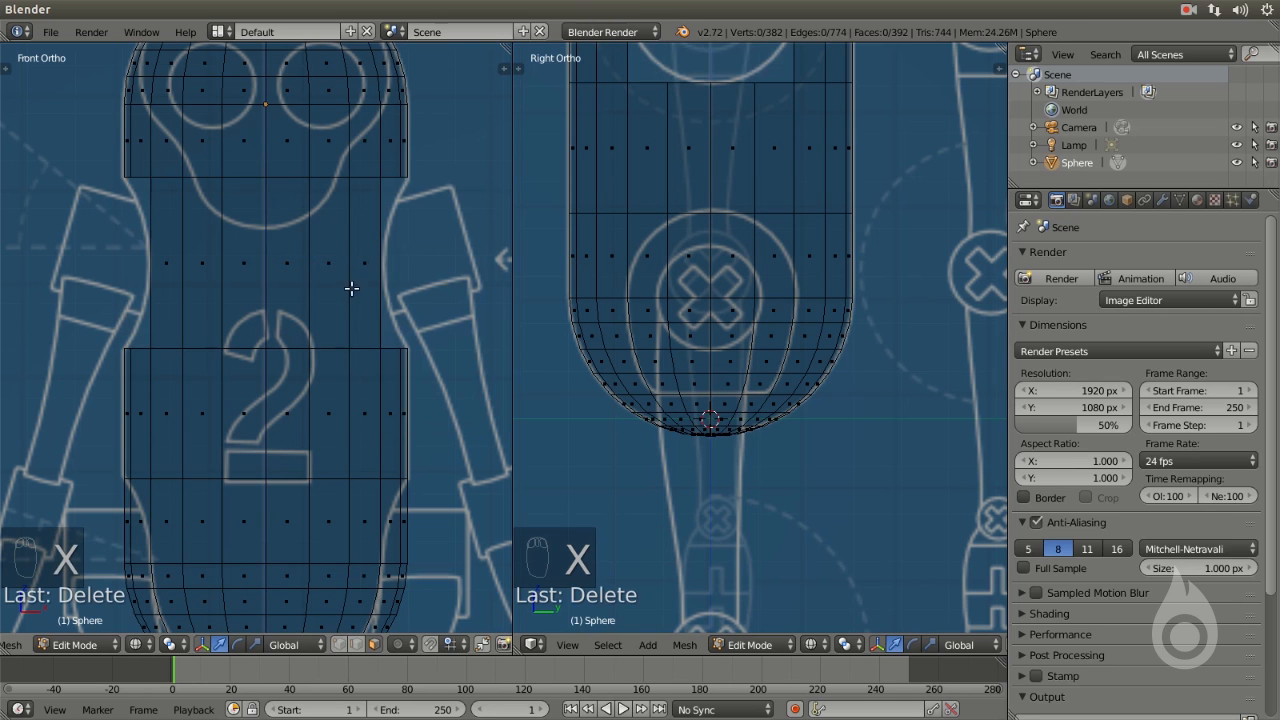
scroll(359, 262, down, 3)
shift+scroll(851, 291, up, 5)
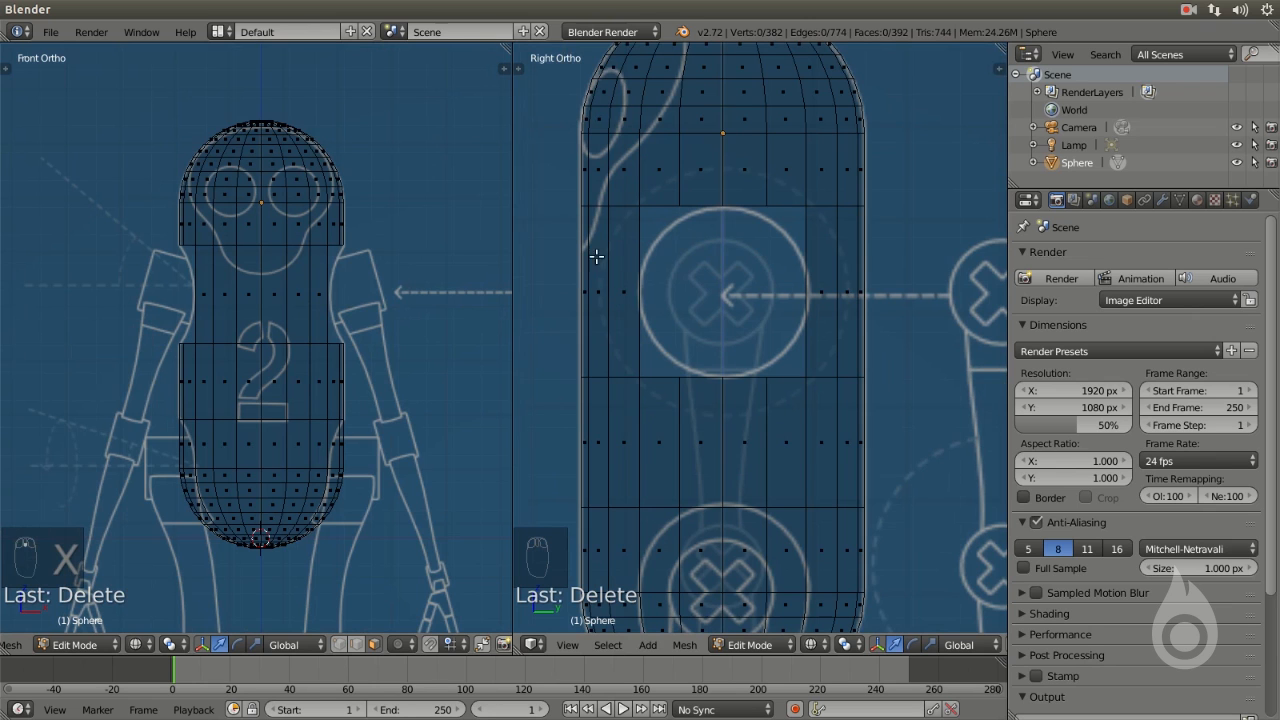
Box-select the outer hip faces along the left edge of the lower body in front view, following the blueprint's leg cutout
scroll(333, 450, up, 3)
shift+middle_drag(330, 480, 326, 305)
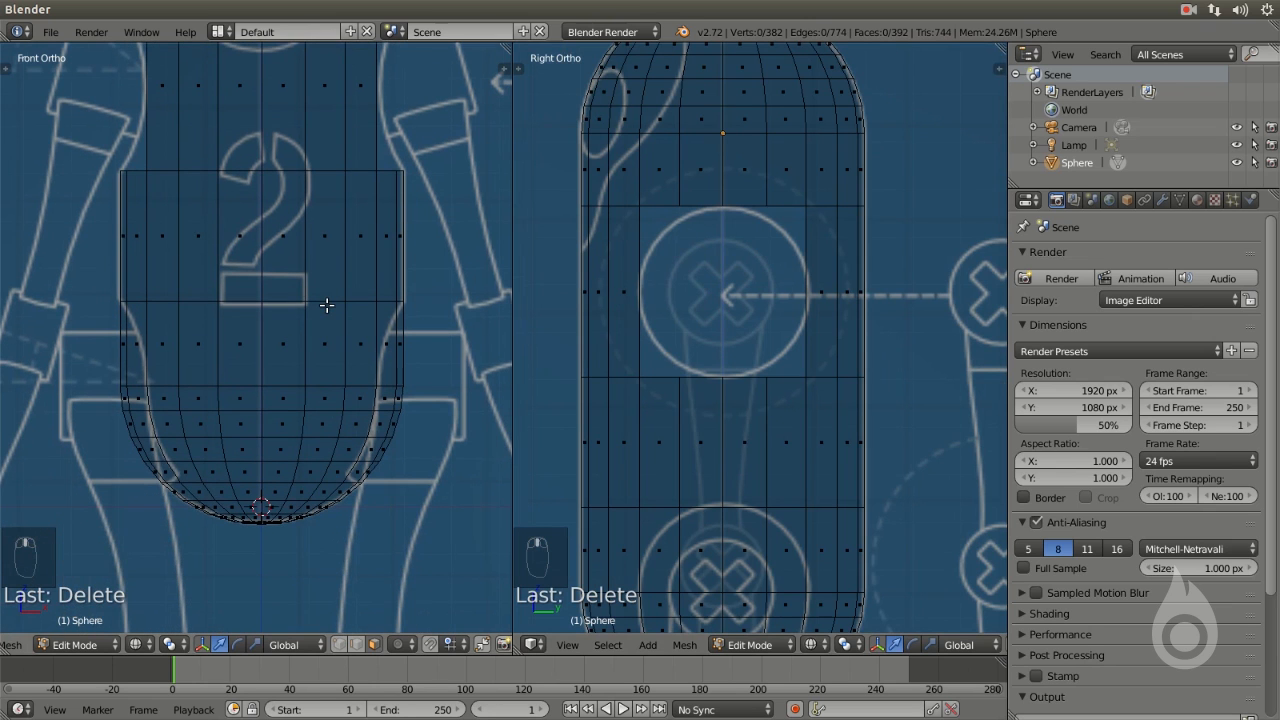
key(b)
drag(95, 333, 164, 503)
key(b)
key(b)
key(b)
drag(150, 458, 182, 502)
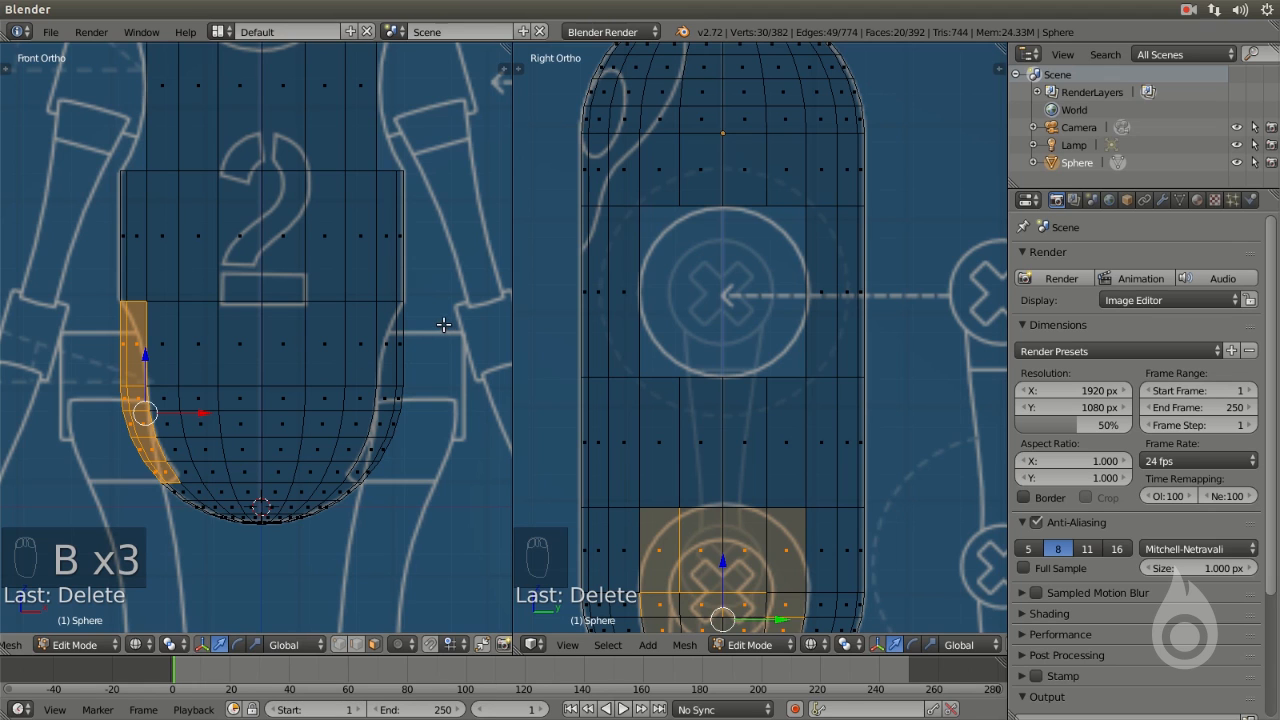
Add the matching outer hip faces along the right edge of the lower body in front view to the selection
key(b)
drag(437, 325, 365, 470)
key(b)
key(b)
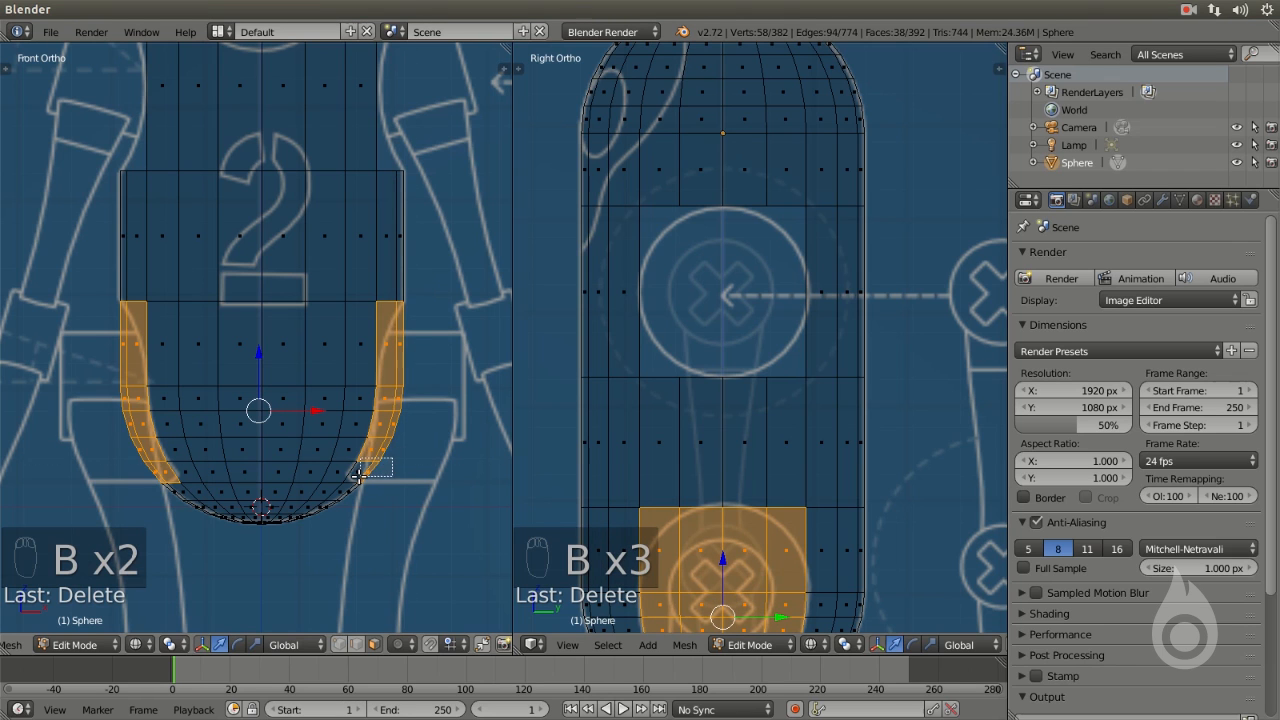
key(b)
drag(389, 466, 360, 491)
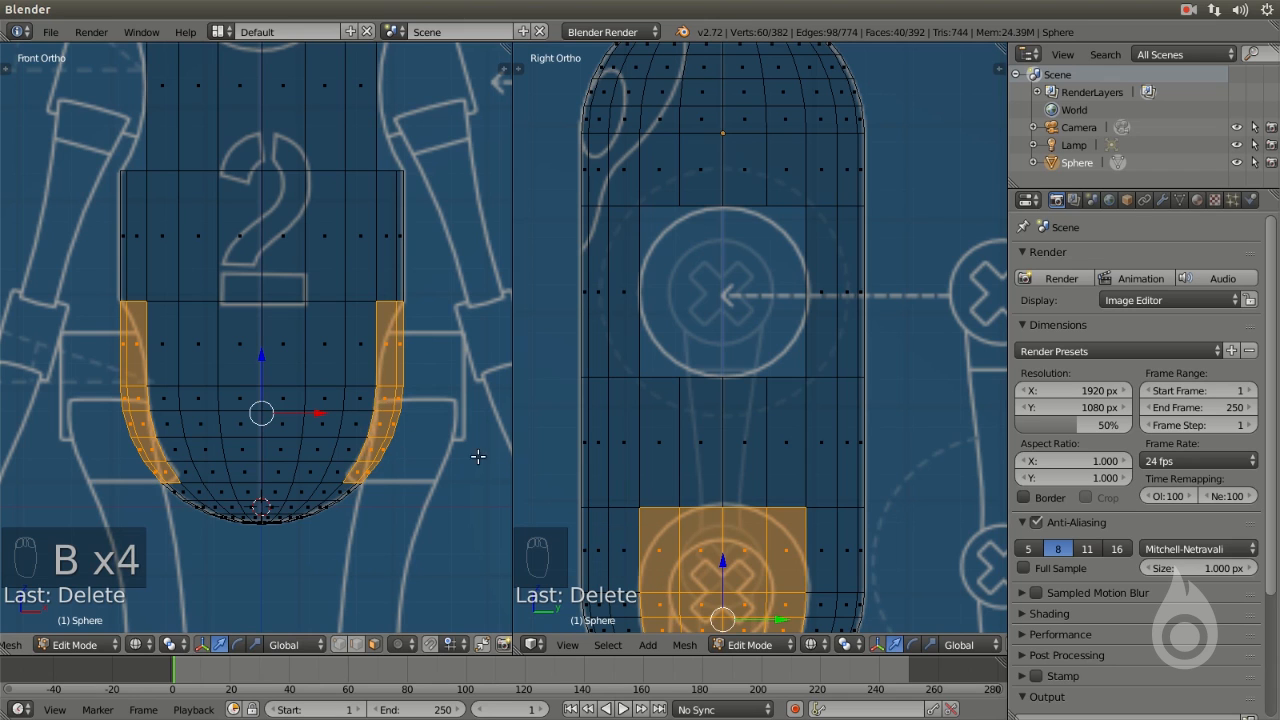
Compare the hip selection with the blueprint's leg cutout in both views and delete it with the Faces option
scroll(380, 355, up, 4)
scroll(126, 373, up, 4)
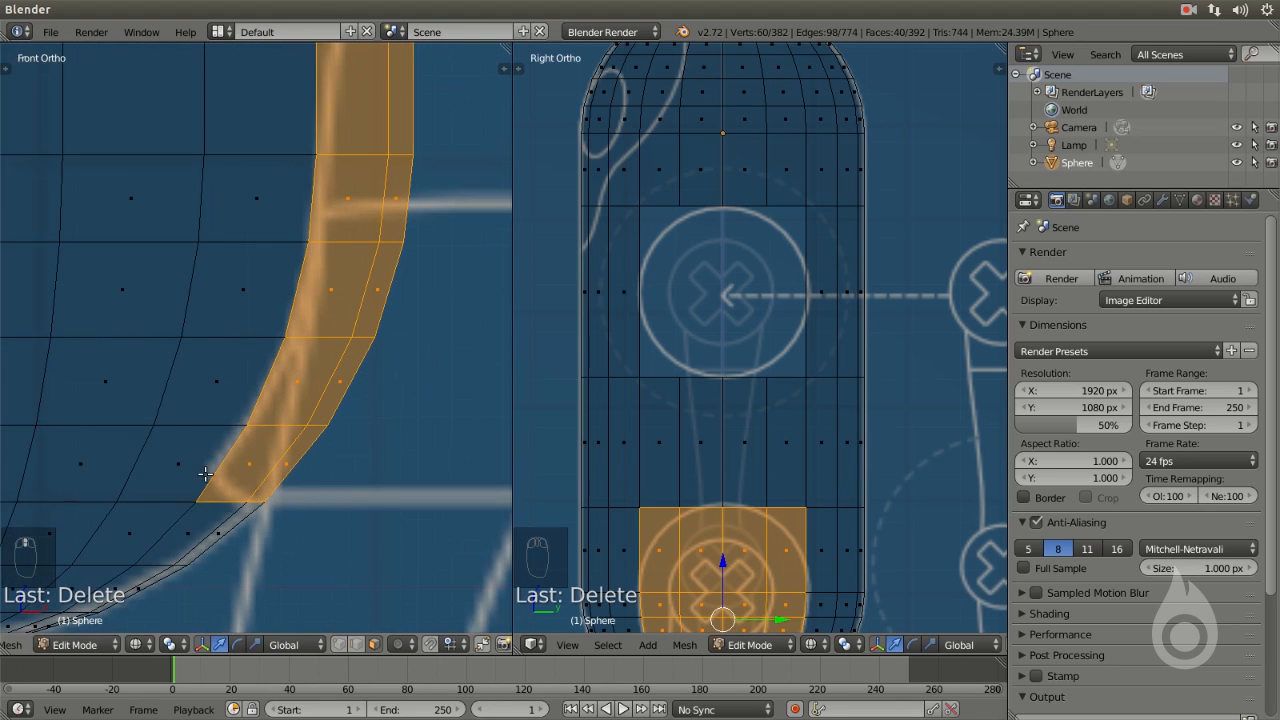
scroll(205, 474, down, 6)
shift+middle_drag(745, 441, 743, 386)
scroll(743, 386, up, 1)
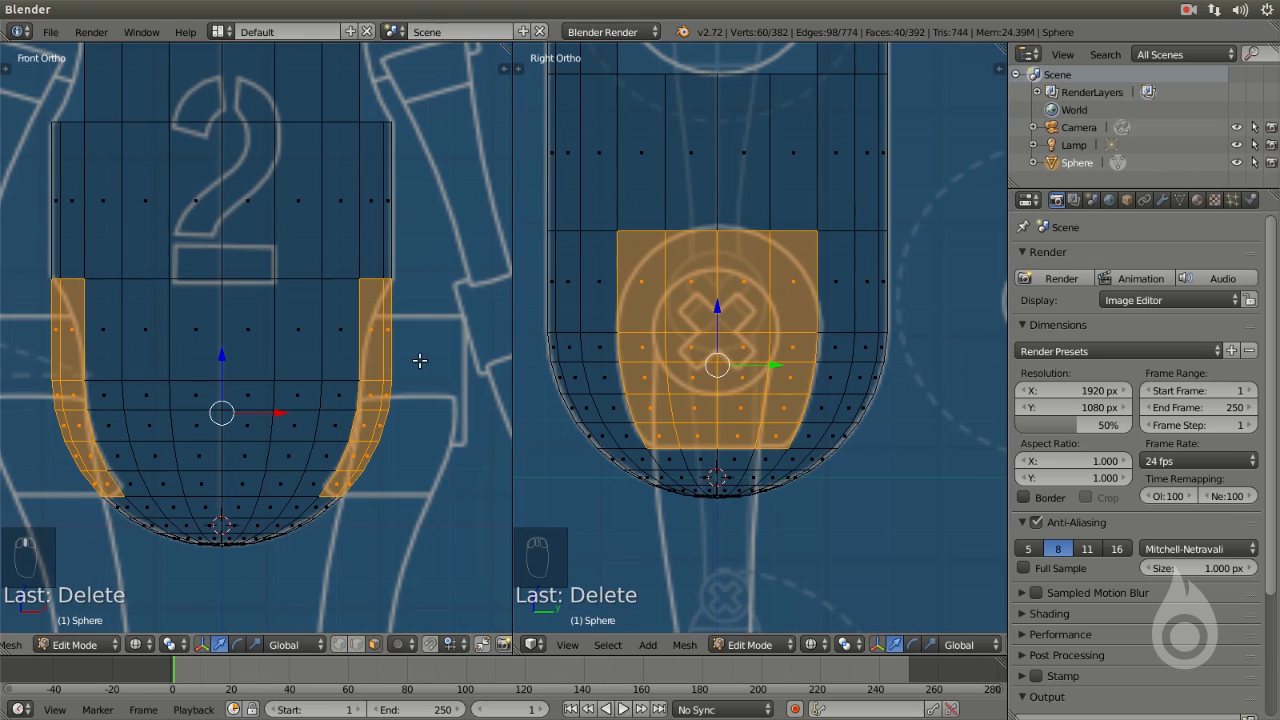
key(x)
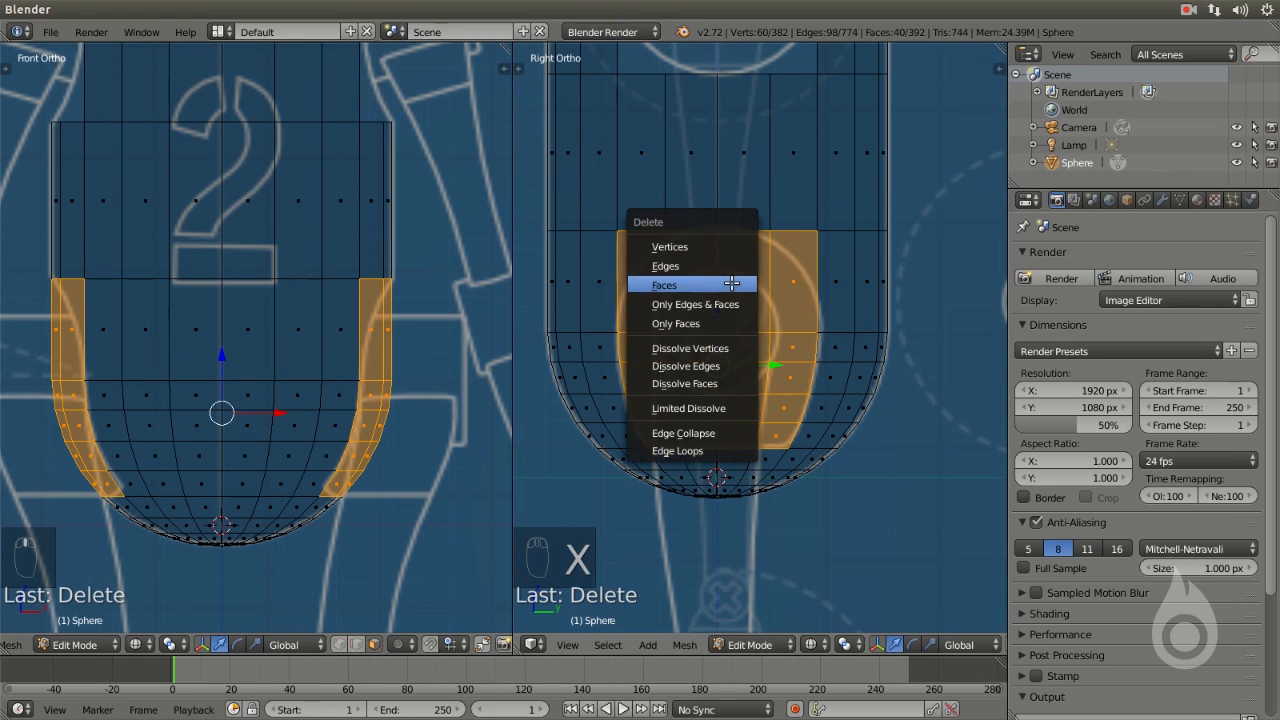
click(667, 284)
Switch the mesh selection mode back to vertices
scroll(650, 300, down, 2)
shift+middle_drag(600, 276, 646, 306)
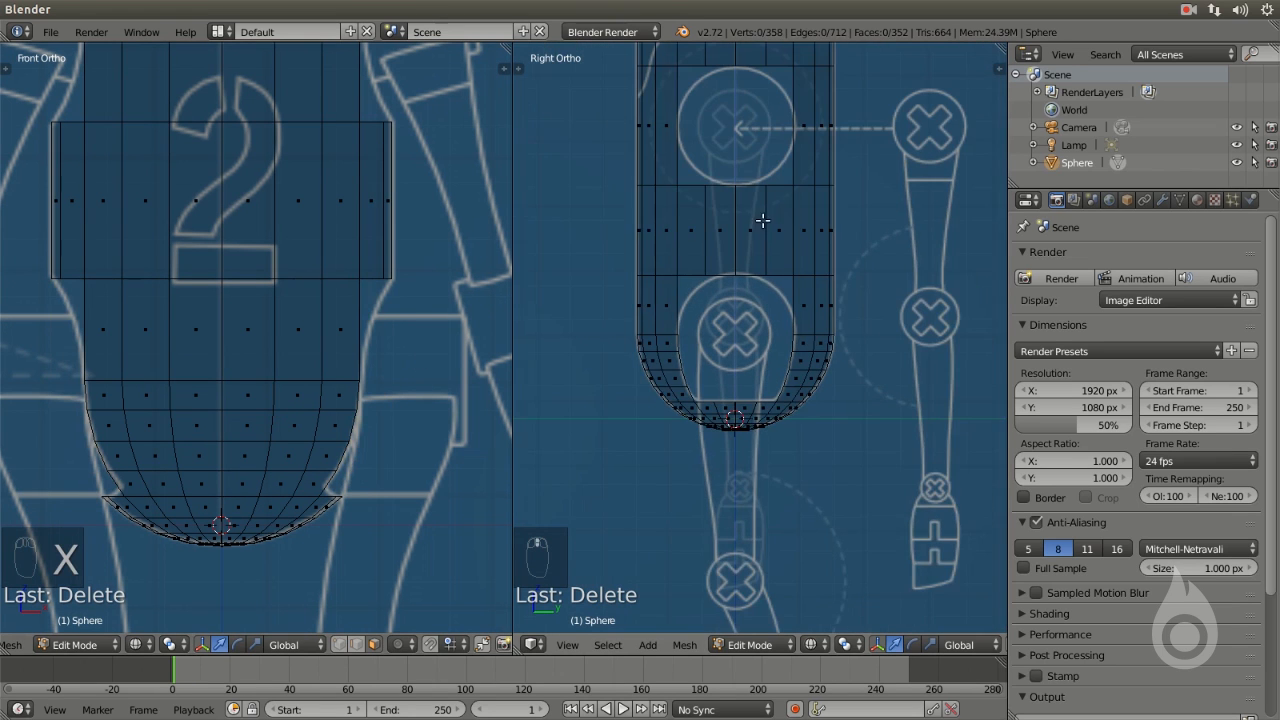
shift+middle_drag(762, 220, 749, 329)
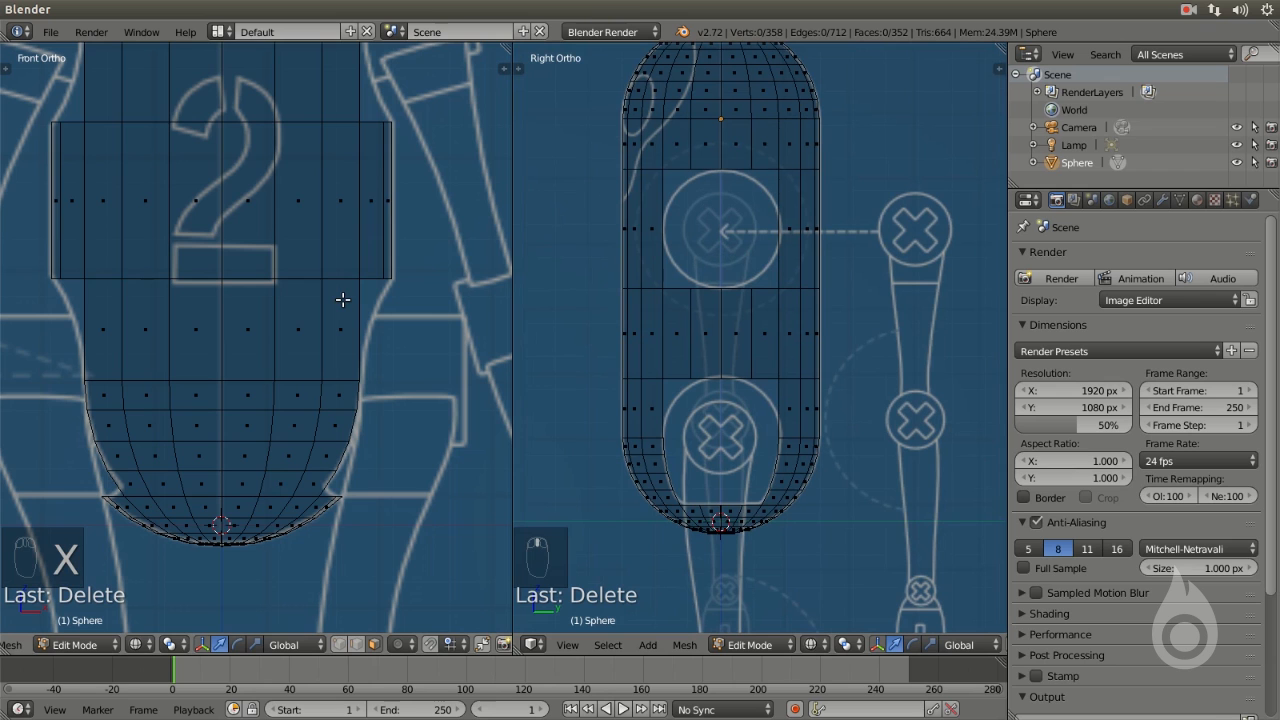
scroll(322, 293, down, 3)
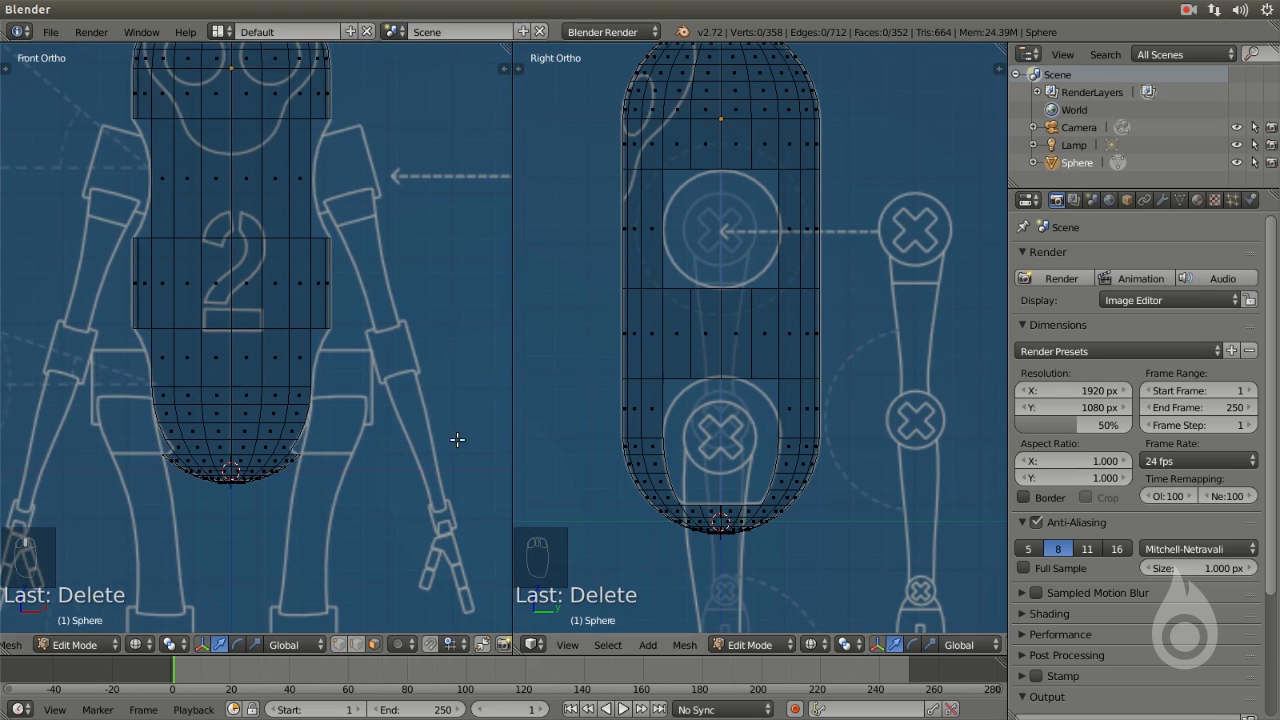
key(ctrl+Tab)
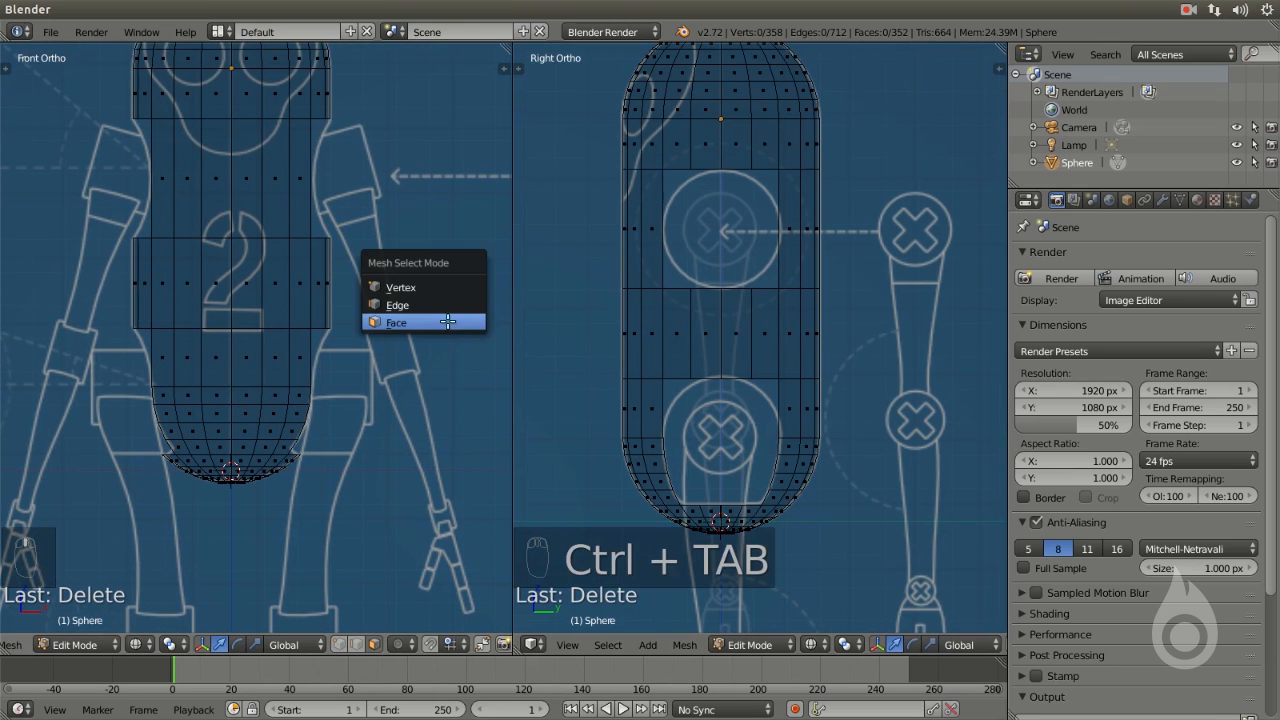
click(400, 287)
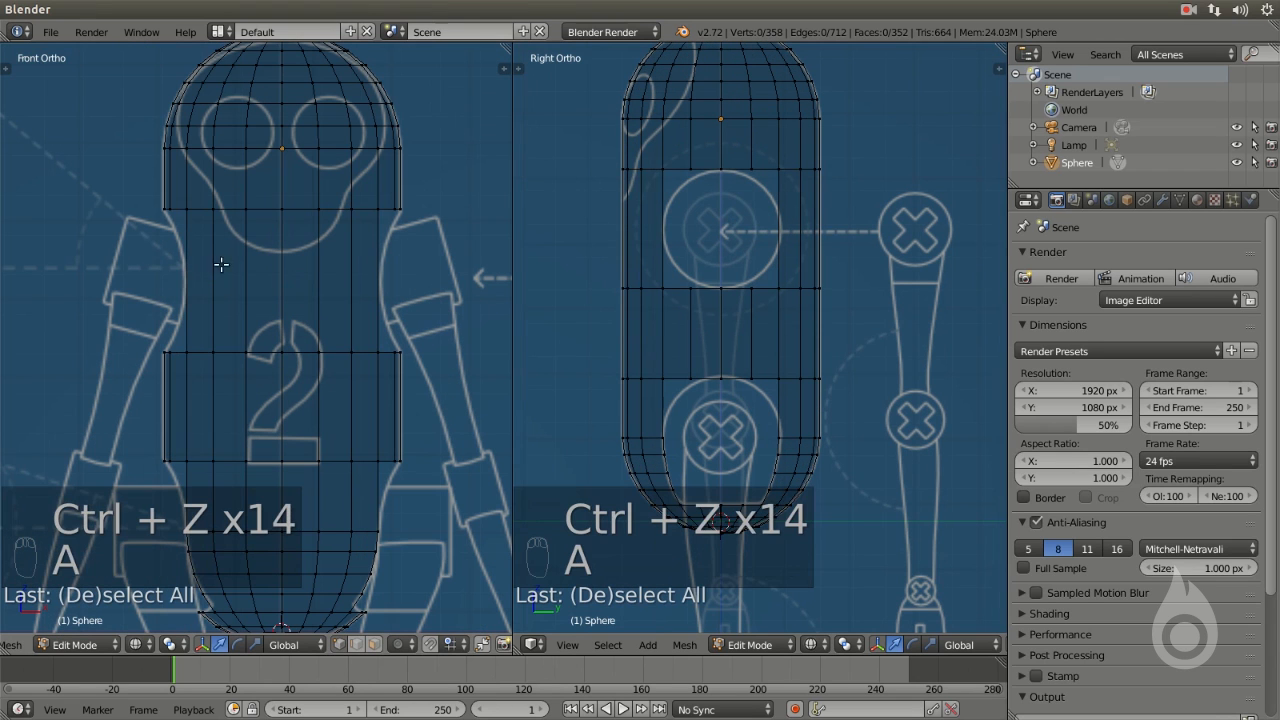
Box-select the inner corner vertices of both arm holes and scale them closer together along Z to start rounding the openings
key(b)
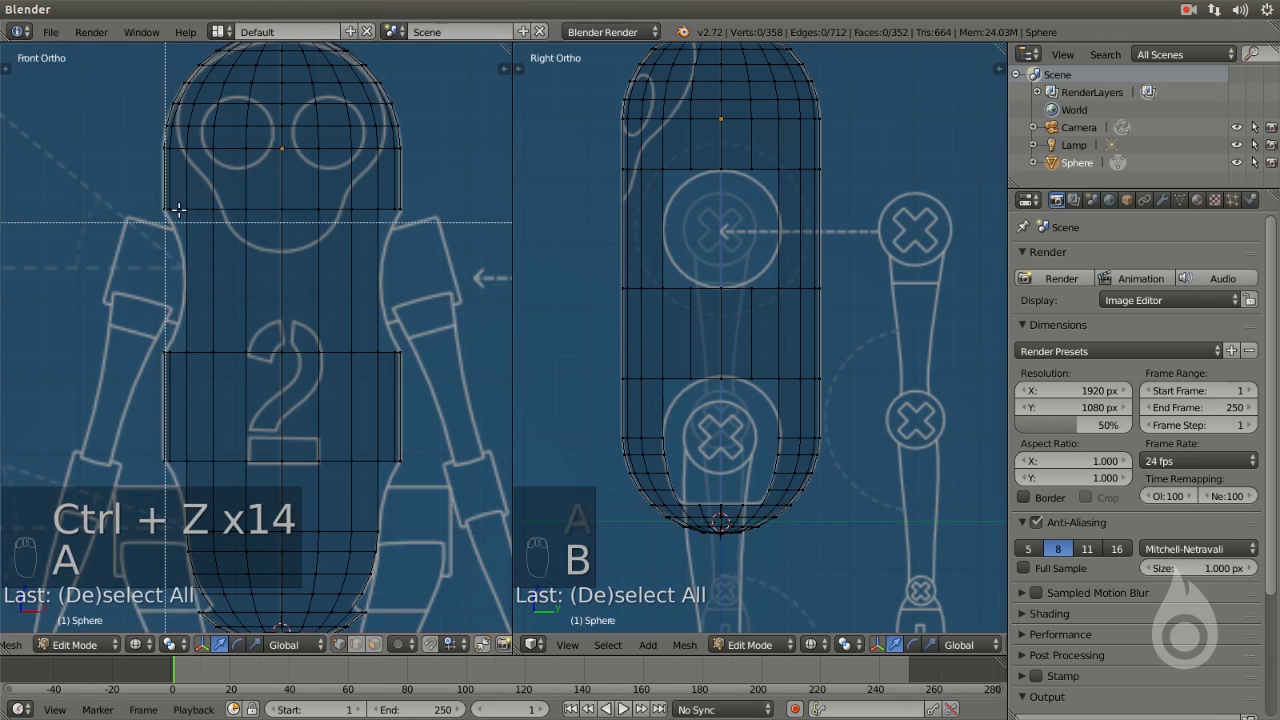
drag(179, 197, 197, 381)
key(b)
drag(386, 198, 369, 370)
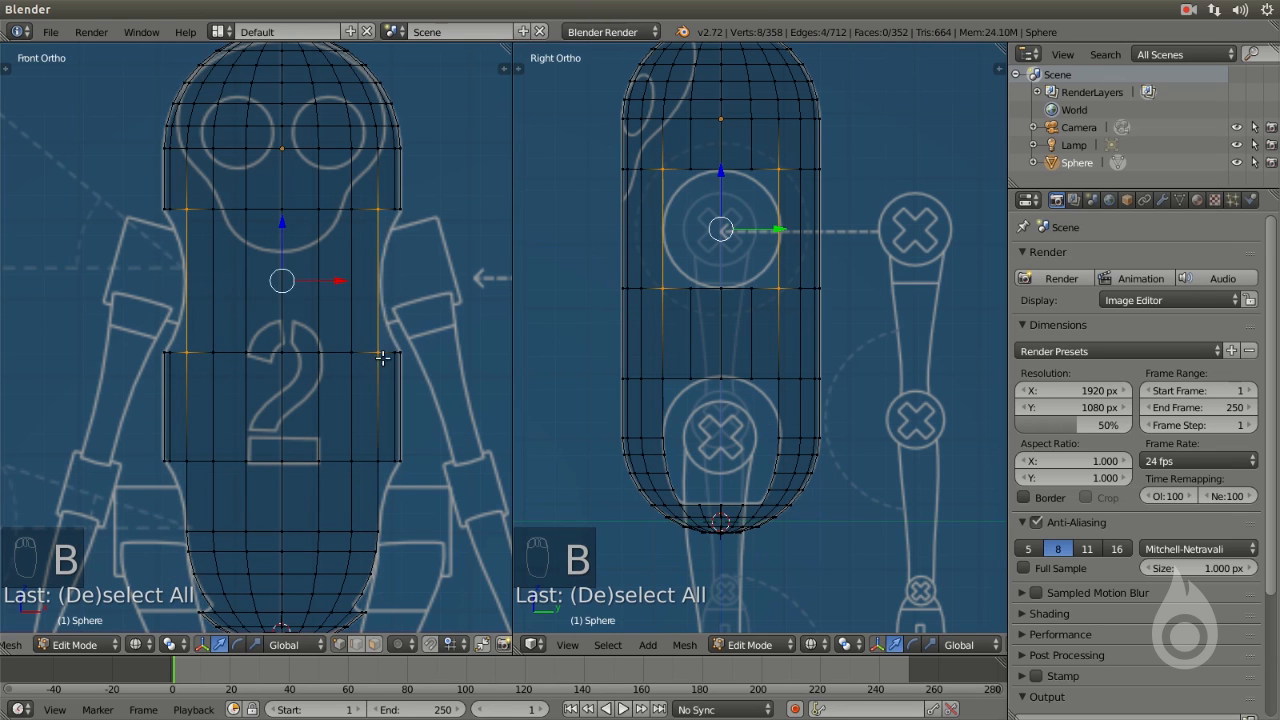
key(s)
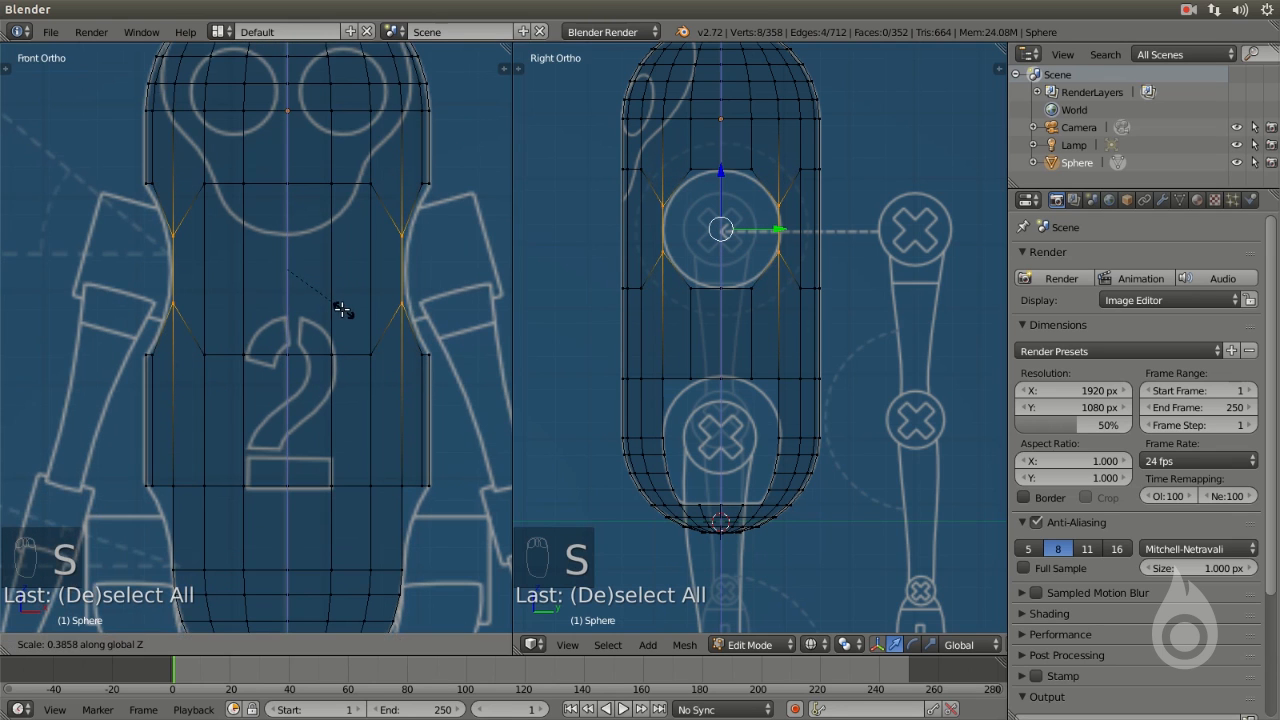
click(325, 302)
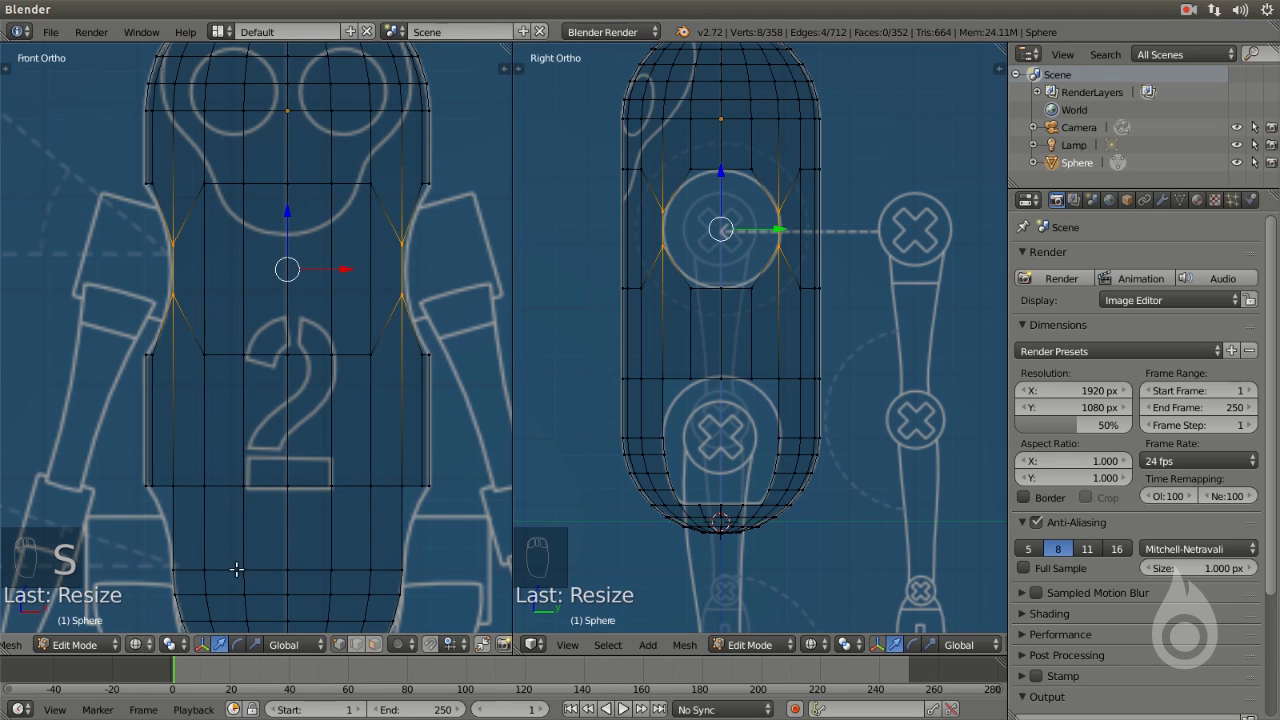
Box-select the middle vertices of the rows above and below the arm holes and scale them closer along Z, level with the hole corners
key(a)
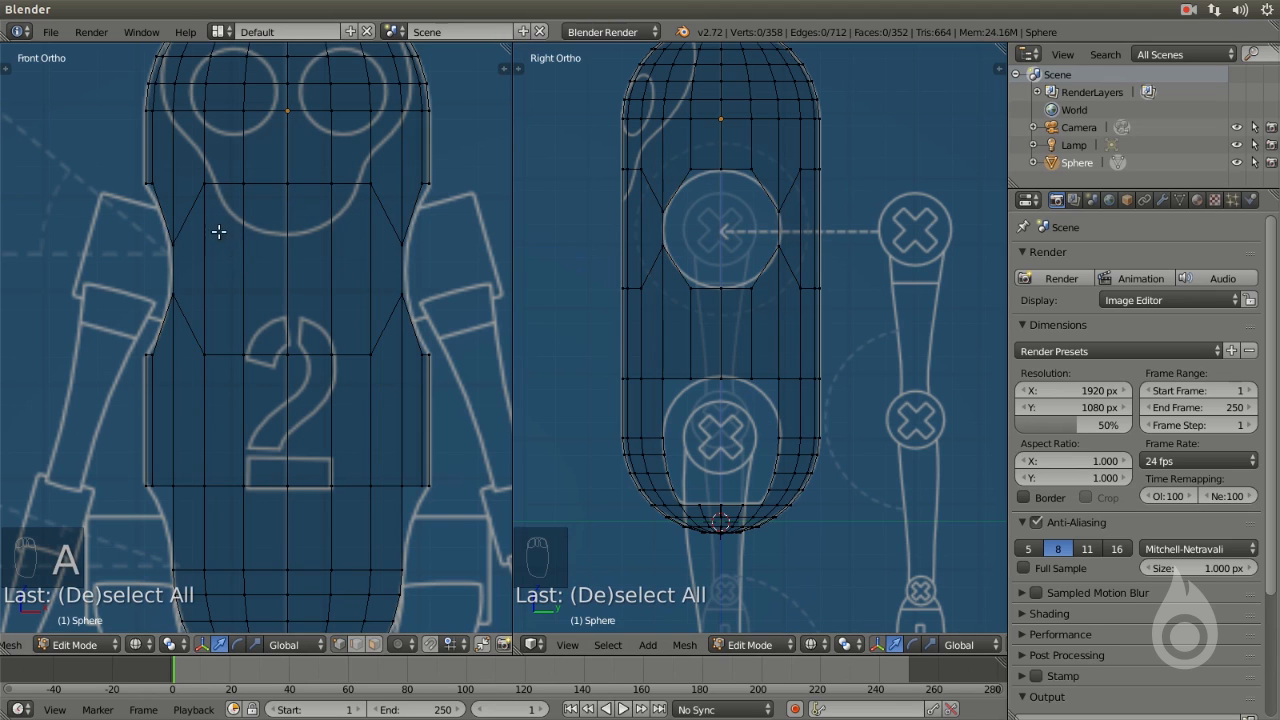
key(b)
drag(188, 174, 384, 198)
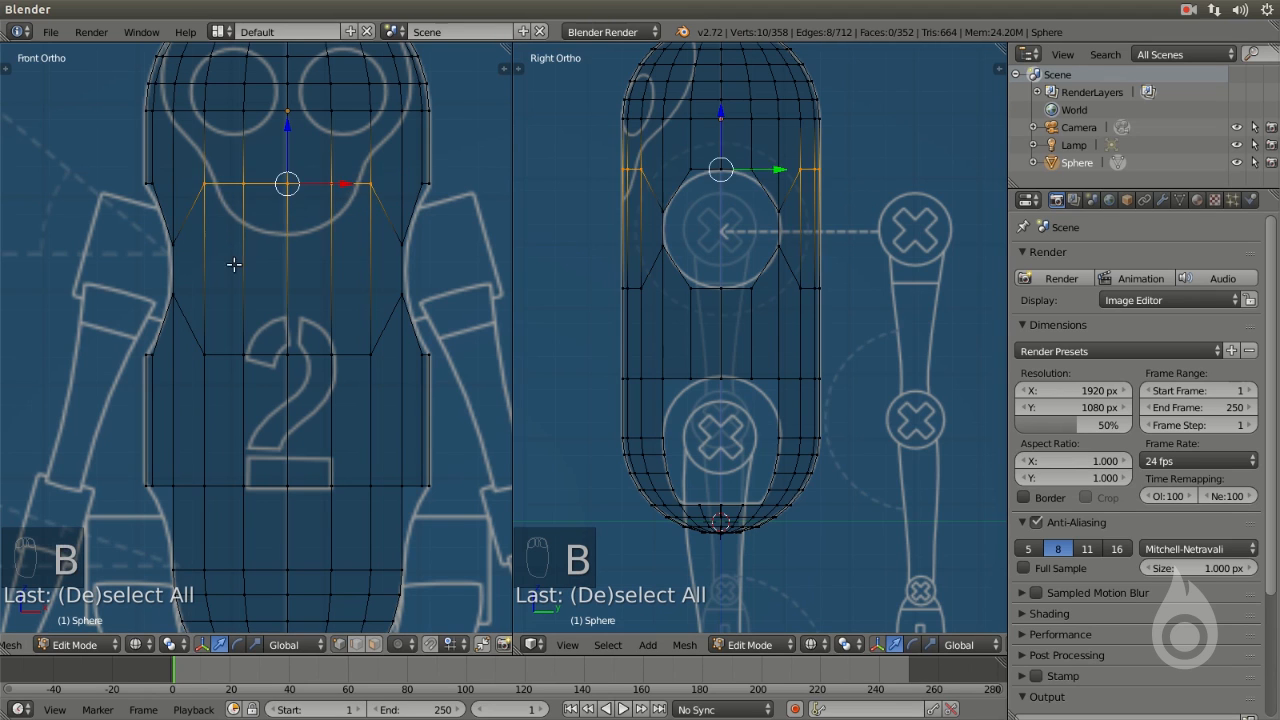
key(b)
drag(193, 350, 386, 366)
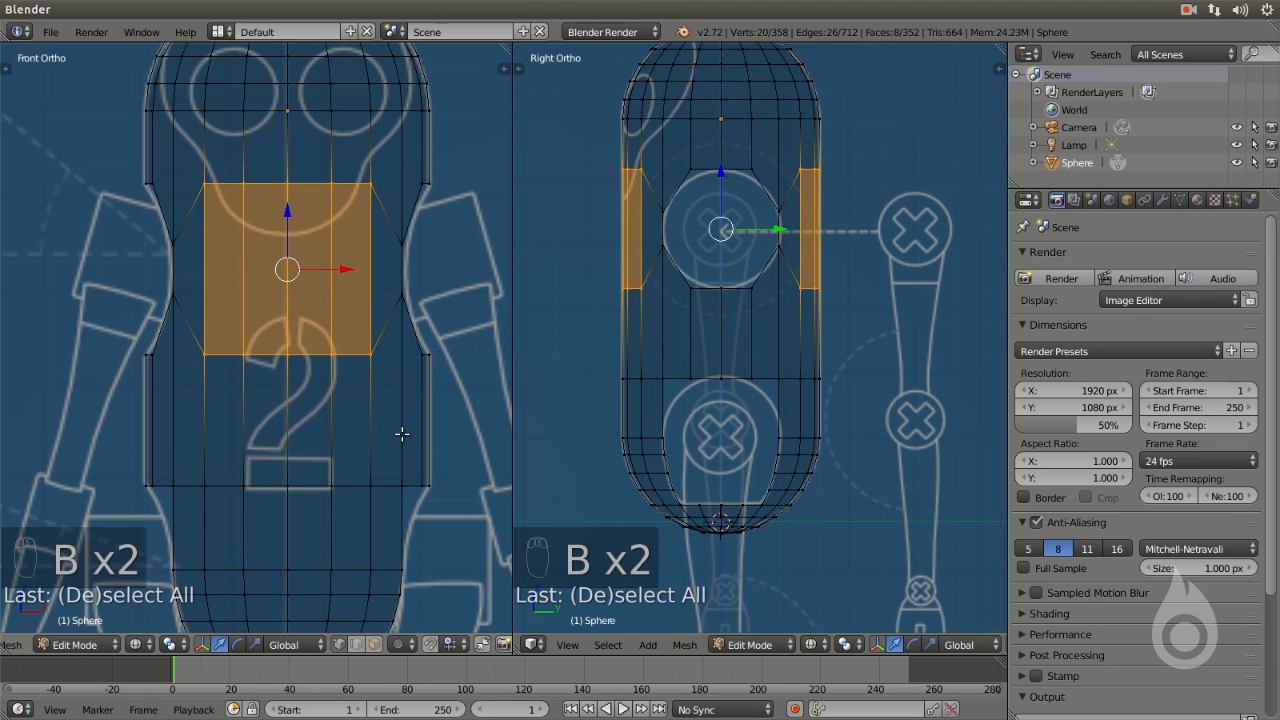
key(s)
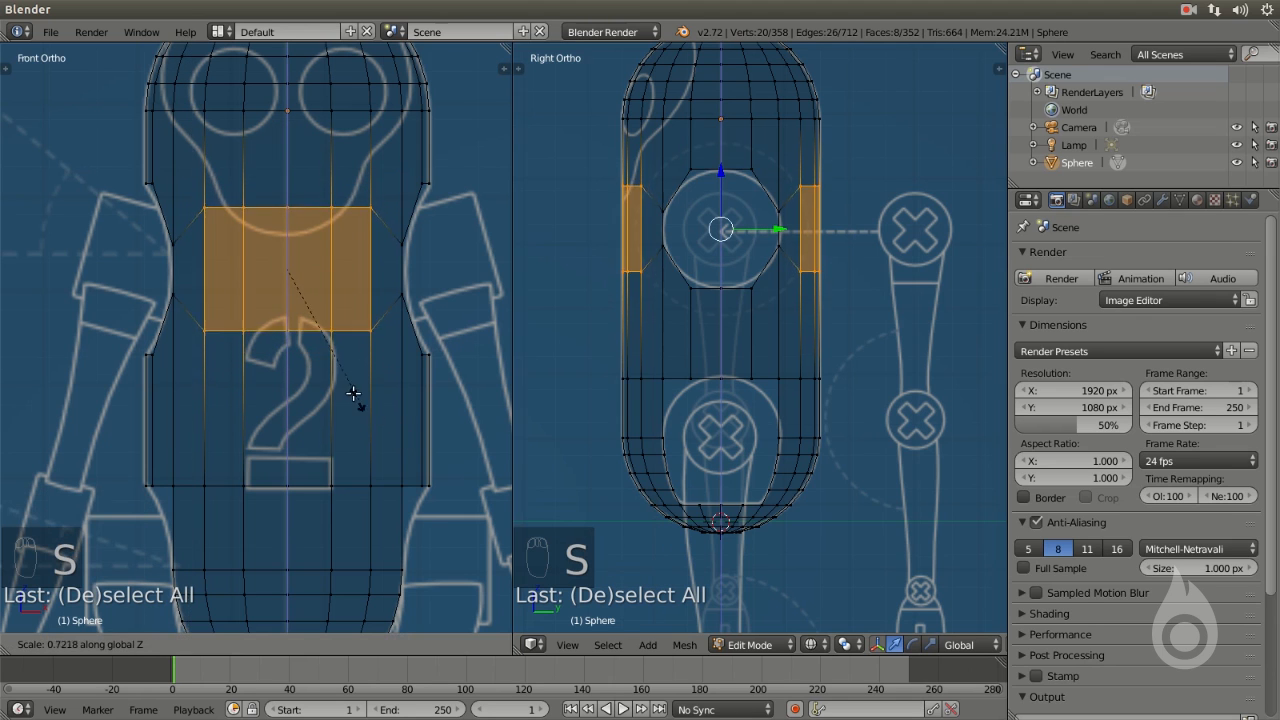
click(328, 316)
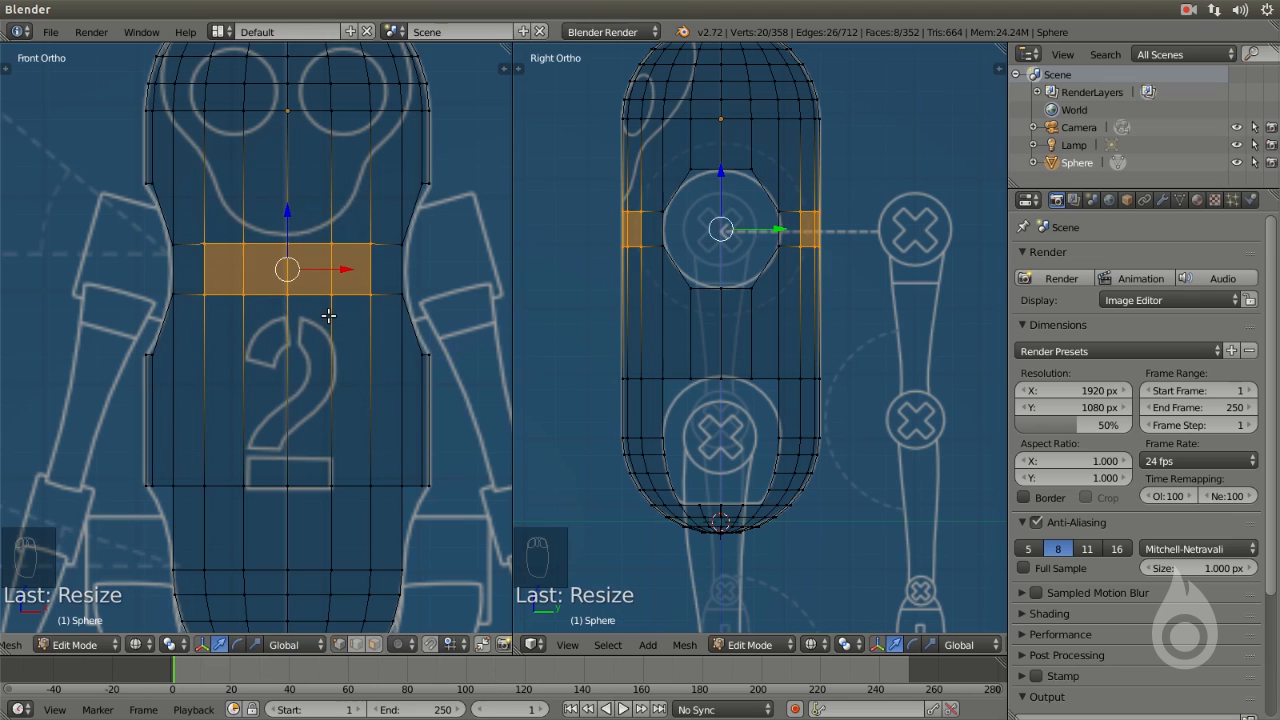
Box-select the outer vertices above and below both arm holes and scale them to about 0.87 along Z to follow the blueprint circle
key(a)
key(b)
drag(157, 166, 149, 380)
key(b)
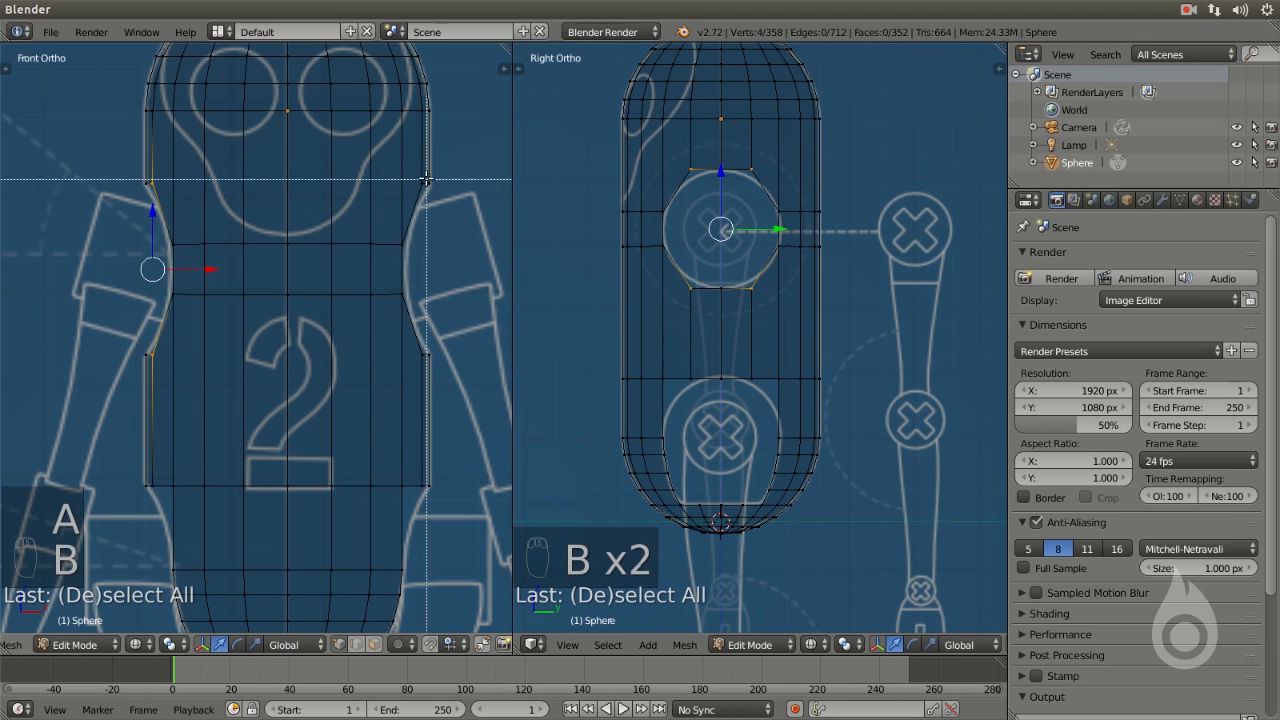
drag(428, 164, 418, 380)
scroll(700, 240, up, 3)
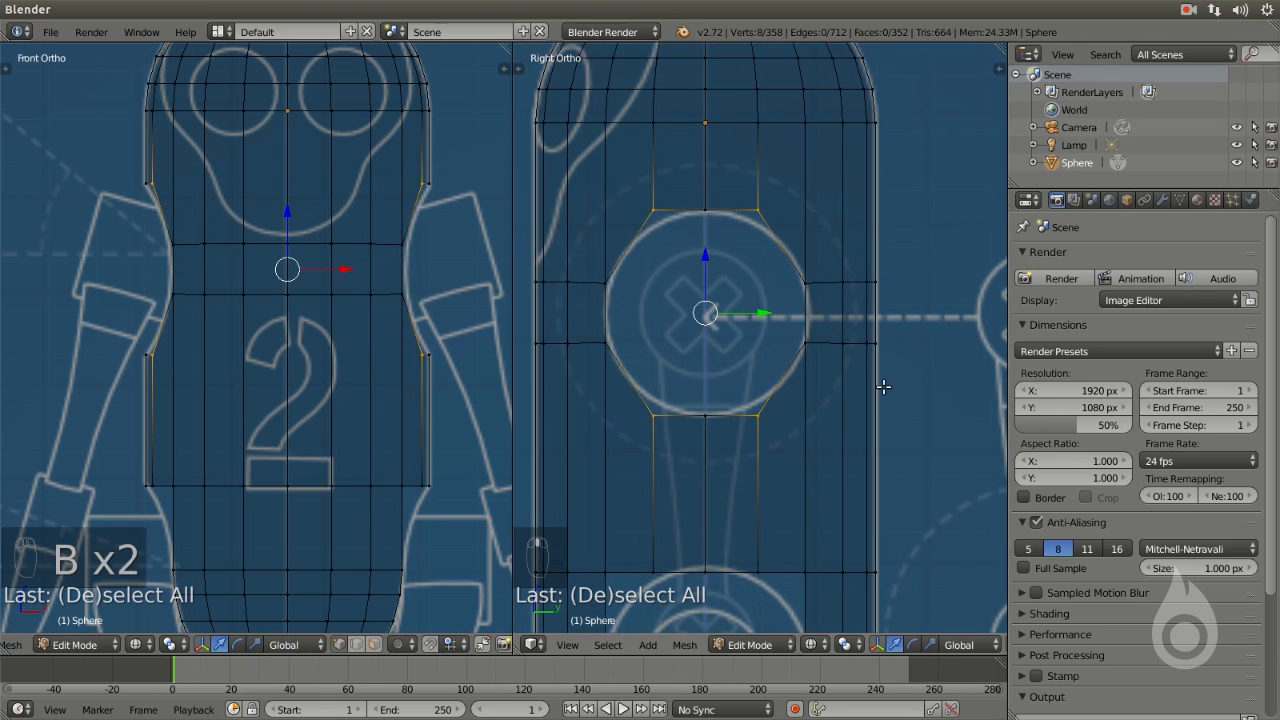
key(s)
key(z)
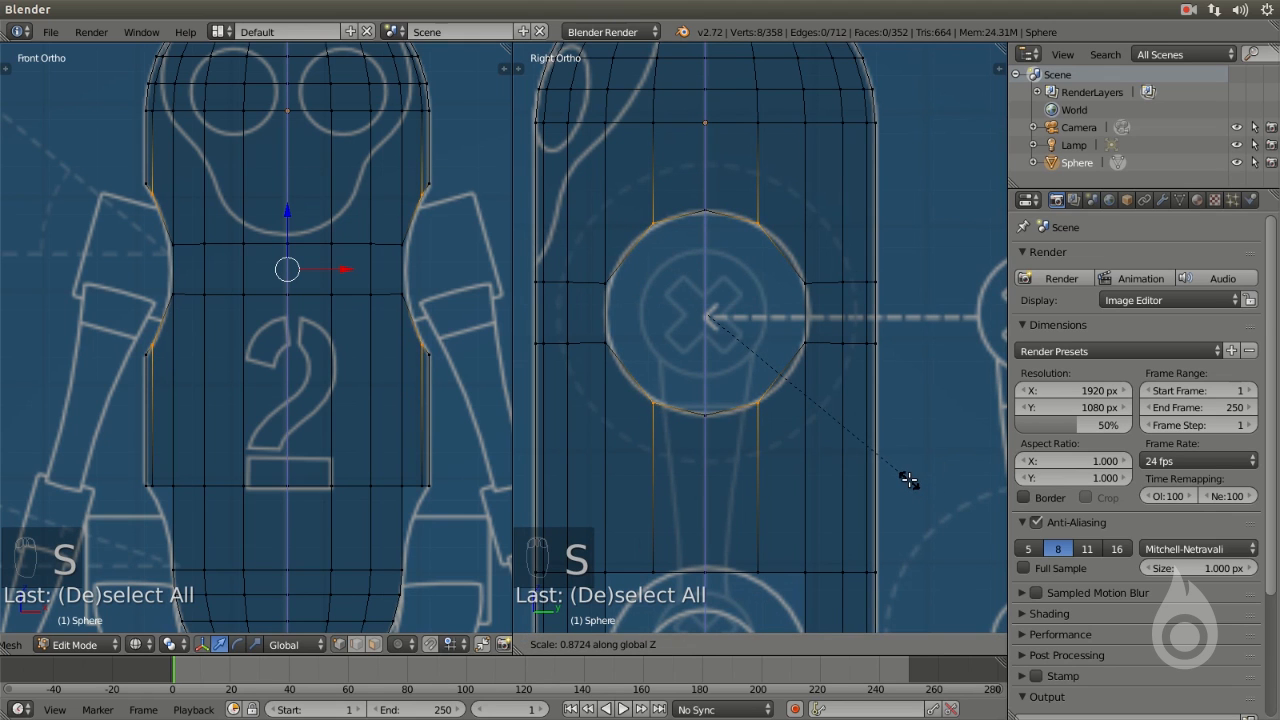
click(908, 480)
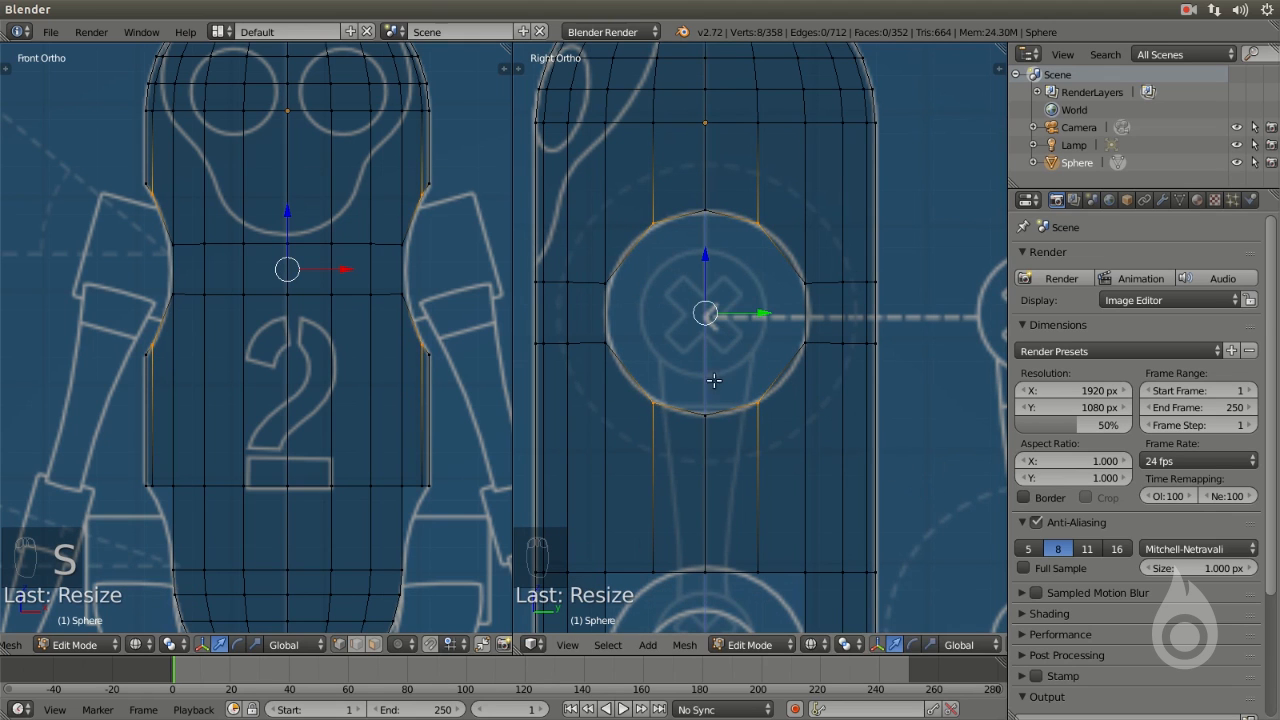
Show the side view in solid shading, inspect the arm hole at an angle, and return to Right Ortho with nothing selected
key(z)
mouse_move(726, 297)
middle_down()
mouse_move(874, 334)
mouse_move(760, 300)
mouse_move(654, 237)
mouse_move(671, 291)
mouse_move(880, 303)
mouse_move(720, 312)
middle_up()
shift+middle_drag(328, 530, 311, 335)
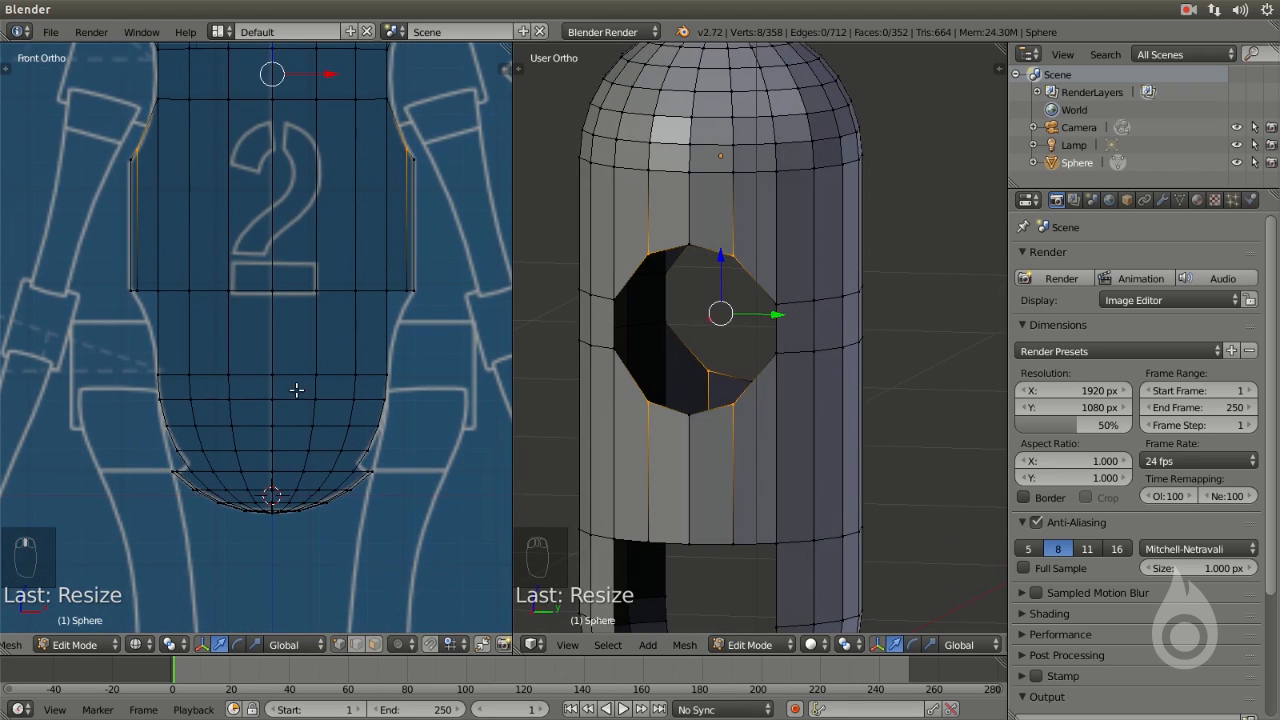
shift+middle_drag(297, 390, 305, 366)
key(a)
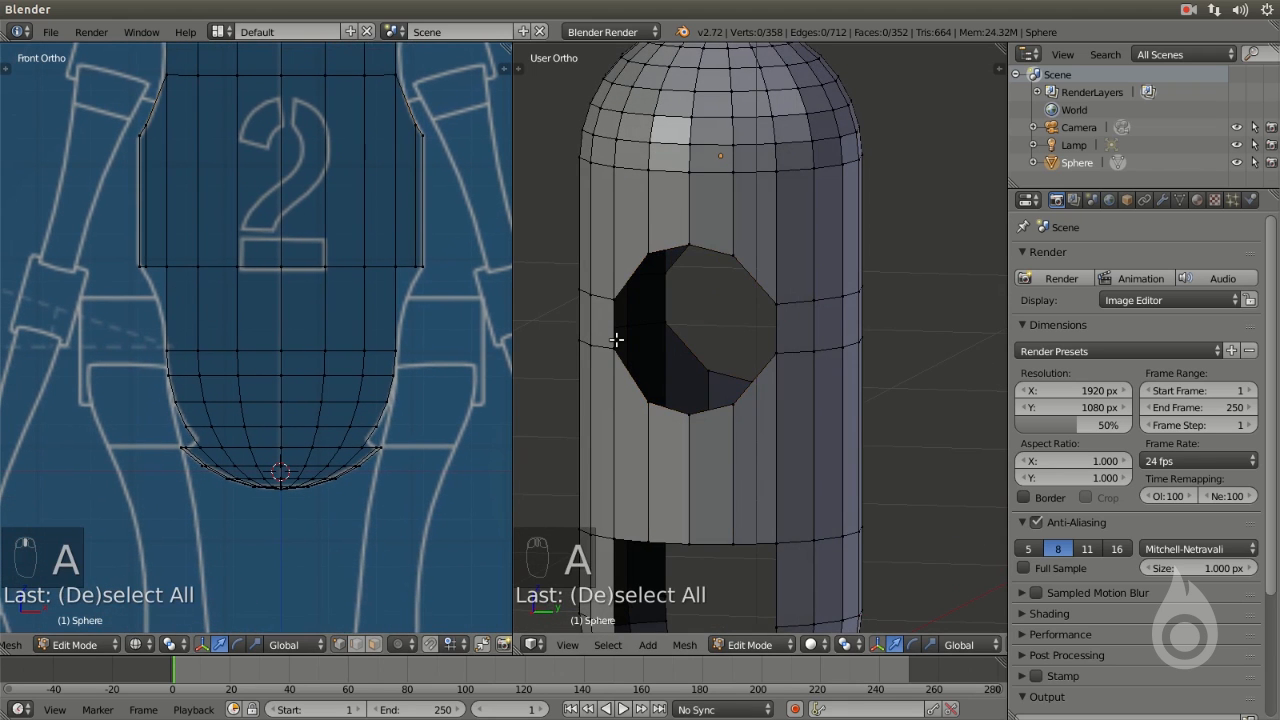
key(KP_3)
scroll(314, 360, up, 1)
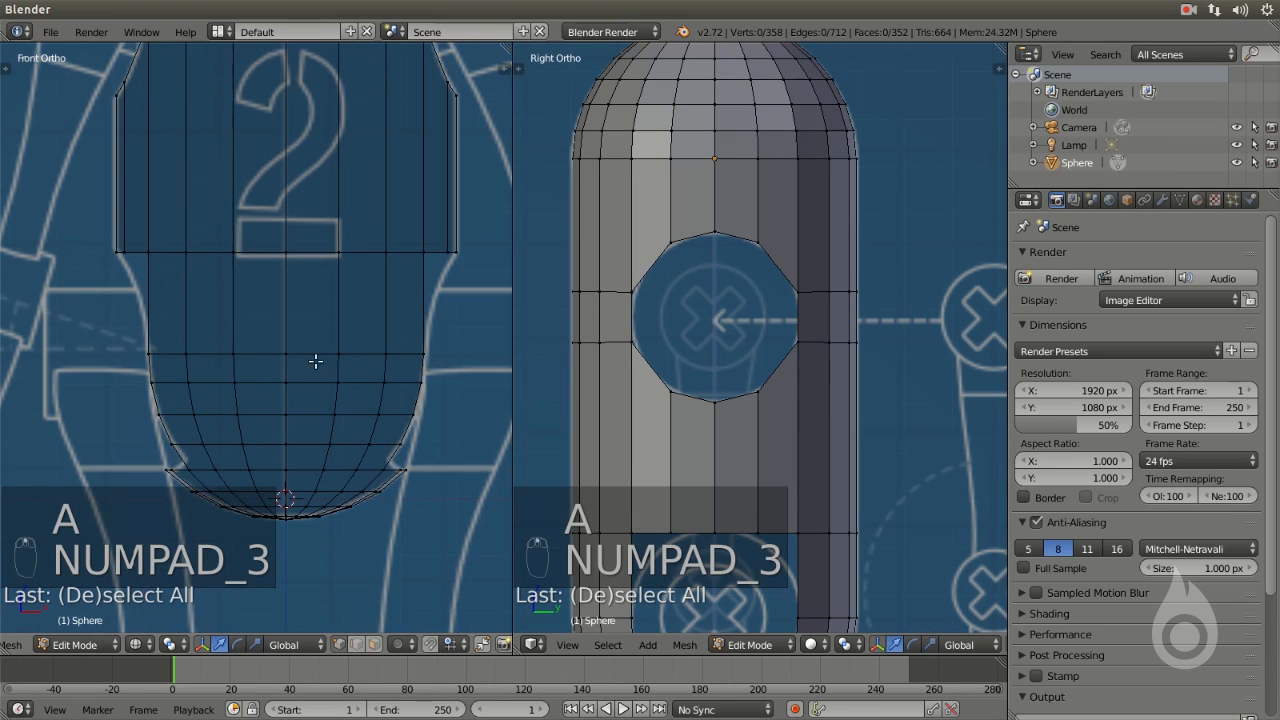
Box-select the inner upper corner vertices of both leg openings and move them down along Z to round the openings
key(b)
drag(135, 233, 168, 283)
key(b)
drag(405, 231, 437, 275)
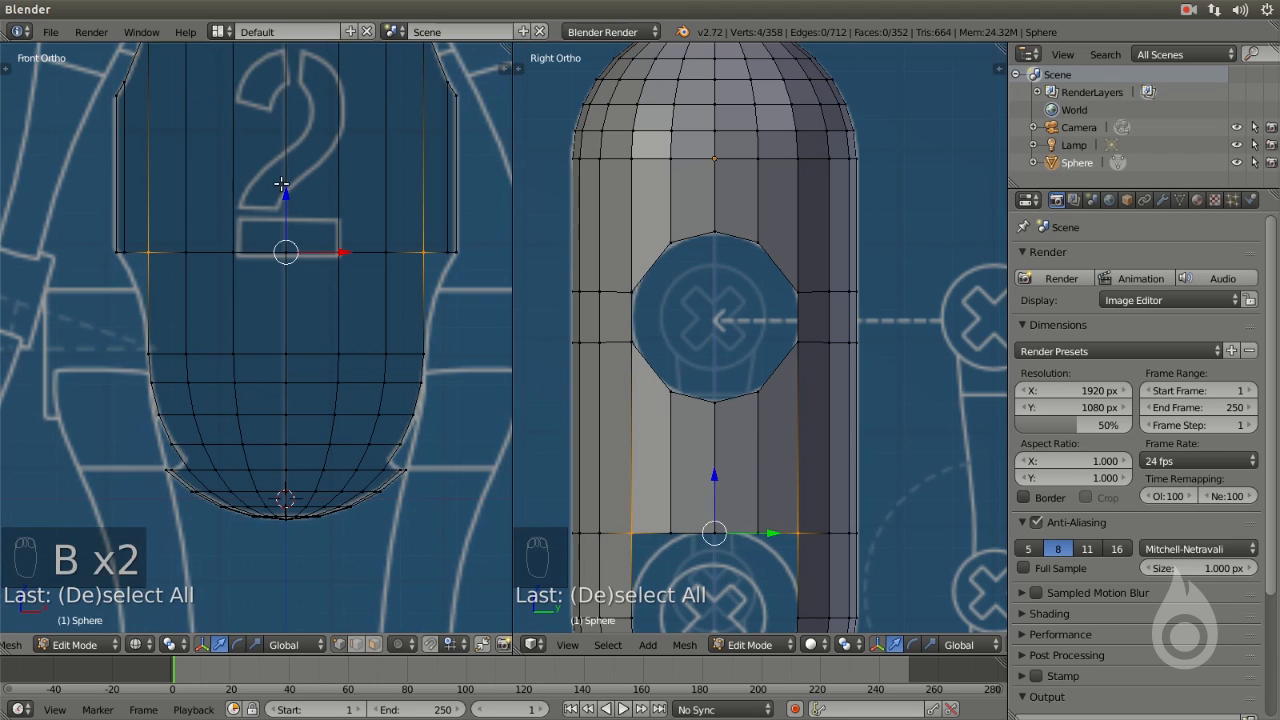
drag(288, 190, 270, 259)
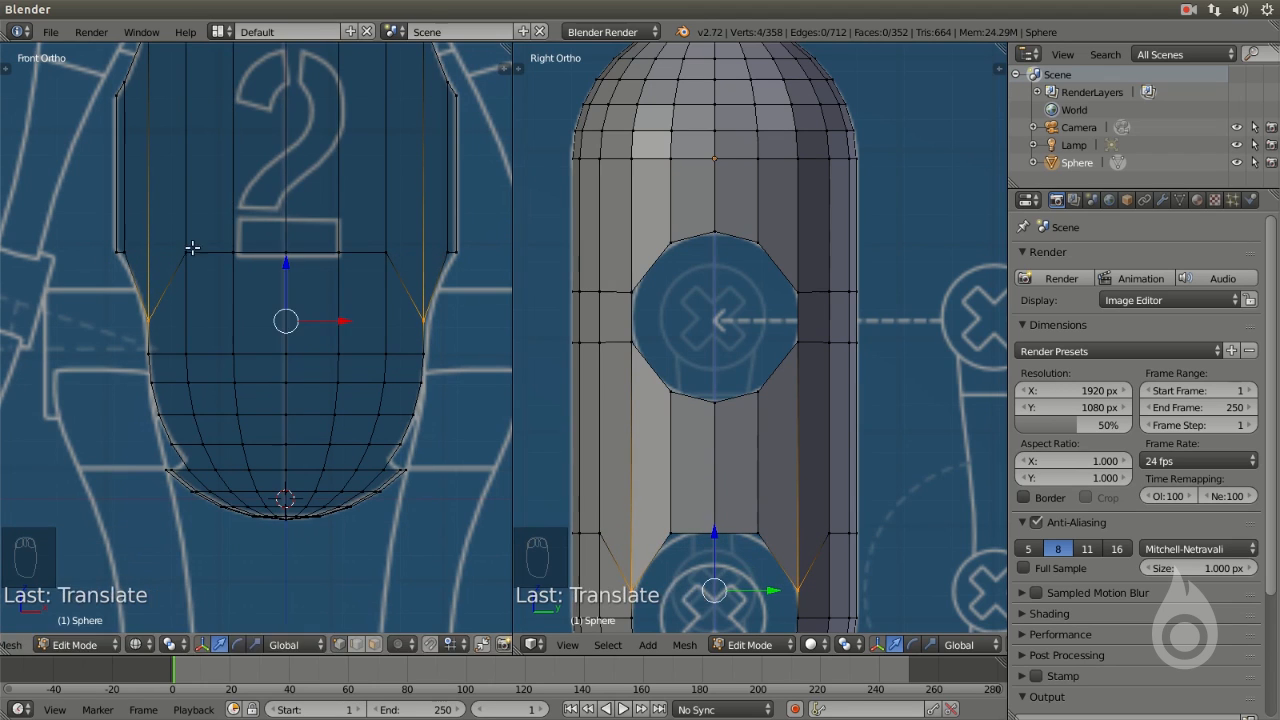
Box-select the outer upper vertices of both leg openings and move them slightly down along Z to match the blueprint curve
key(a)
key(b)
drag(112, 240, 138, 276)
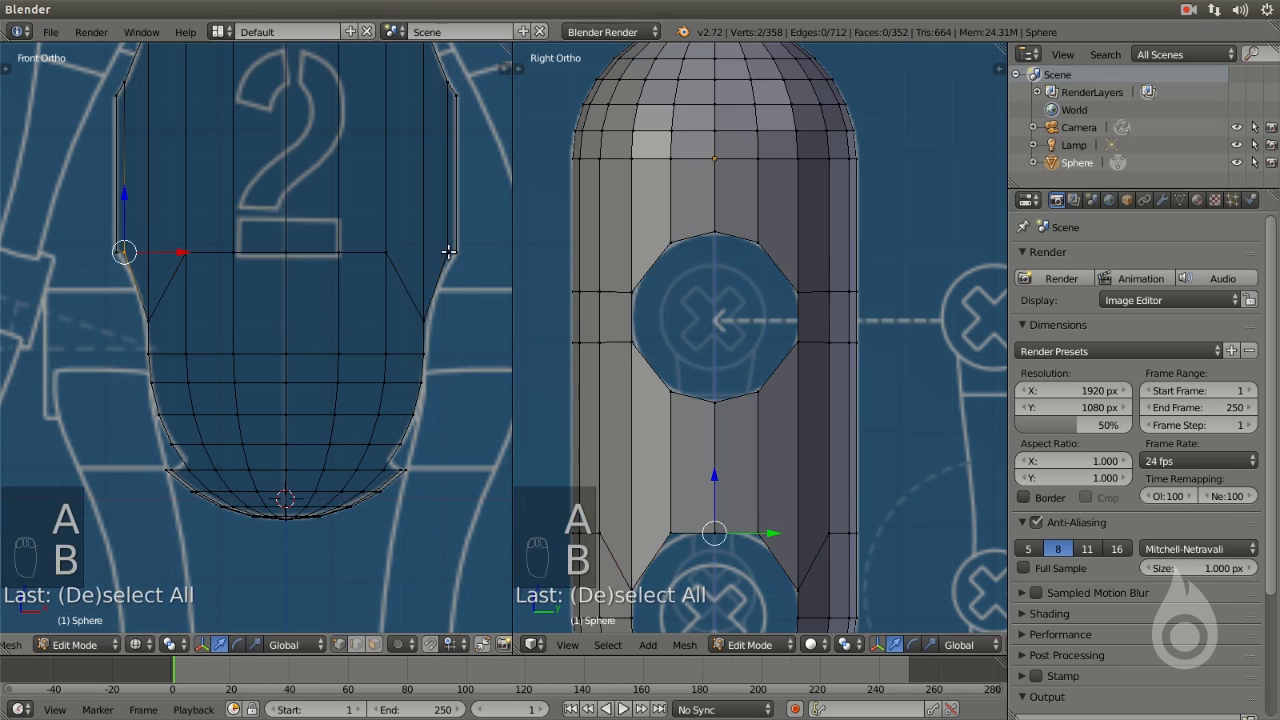
key(b)
drag(436, 240, 458, 274)
mouse_move(286, 206)
mouse_down()
mouse_move(290, 220)
mouse_move(306, 207)
mouse_up()
scroll(745, 485, down, 2)
shift+middle_drag(688, 553, 673, 440)
scroll(673, 440, up, 2)
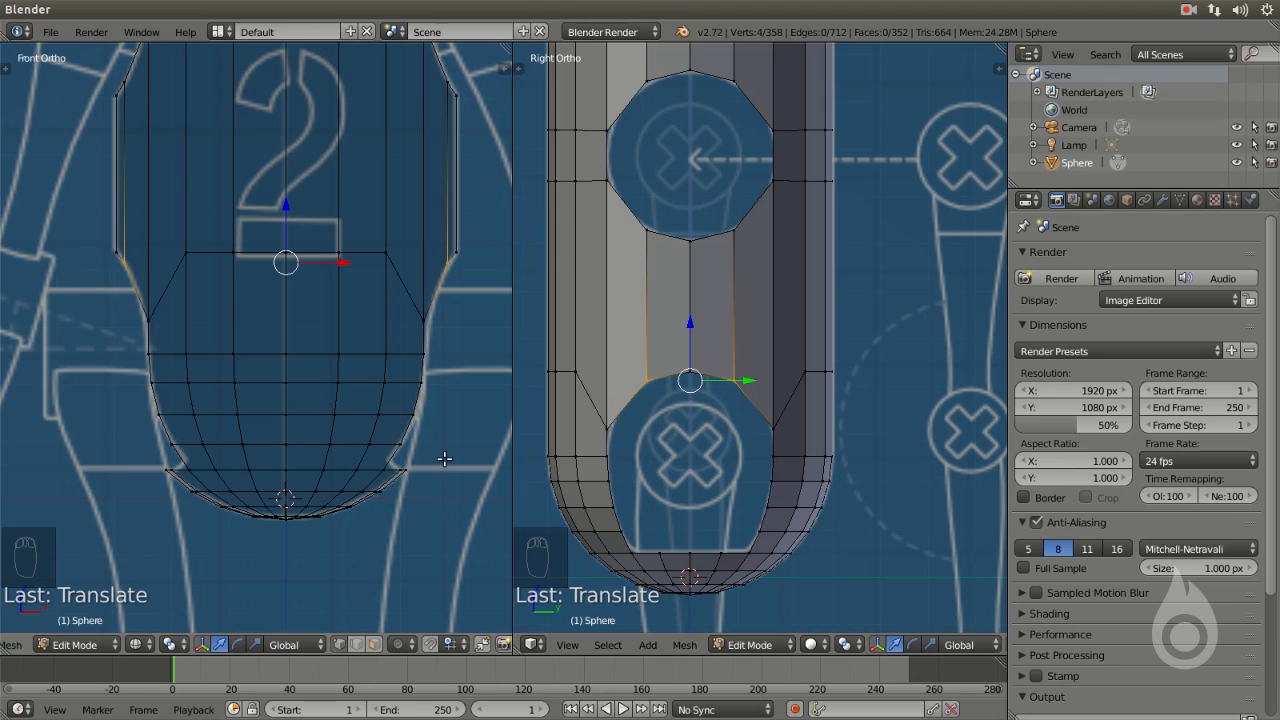
Box-select the middle vertices of the row above the leg openings and move them down level with the openings' upper corners
key(a)
key(b)
drag(161, 214, 414, 283)
drag(288, 200, 297, 266)
scroll(323, 261, down, 3)
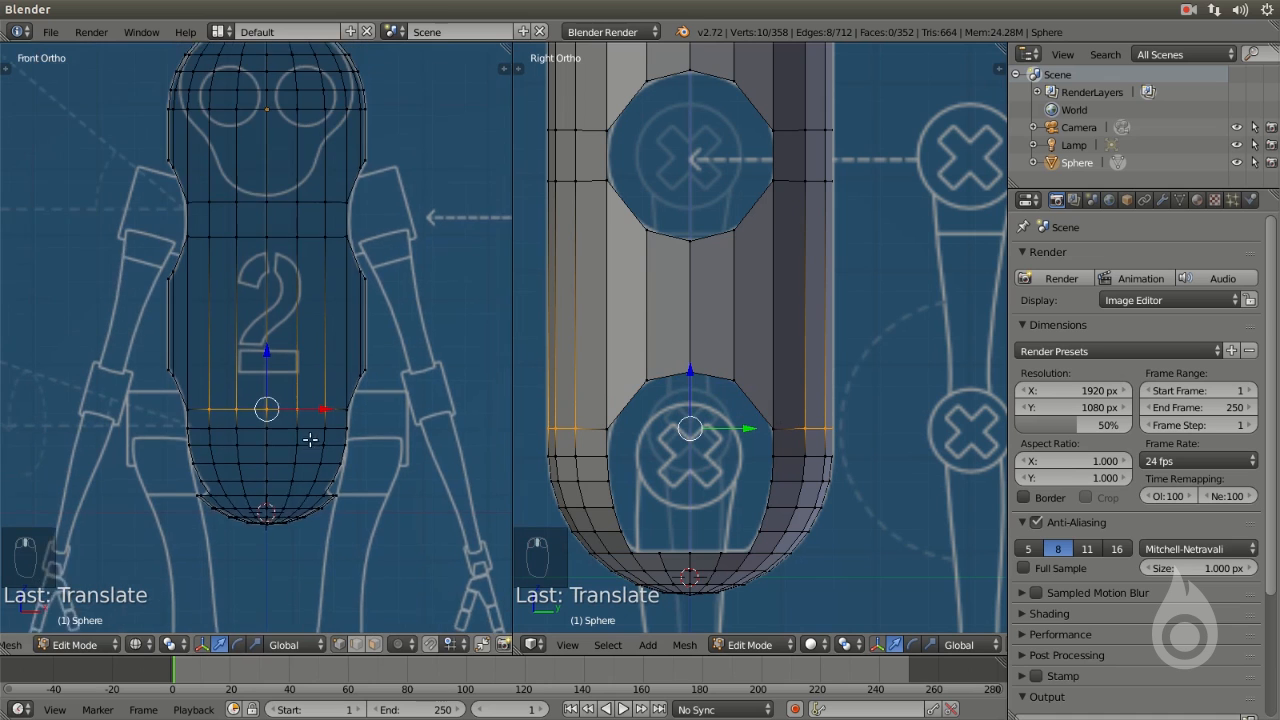
scroll(305, 275, down, 4)
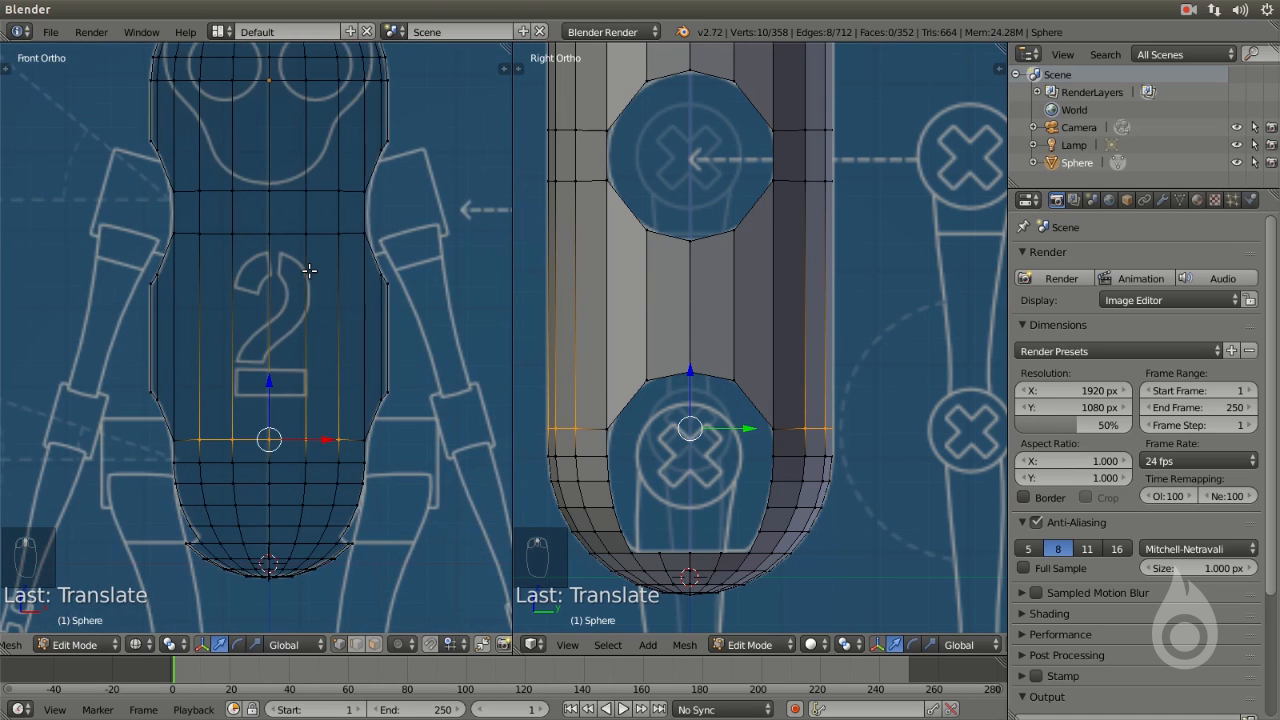
Clear the selection, show the body at an angle in solid shading in the front viewport, and switch to Object Mode
key(Tab)
key(Tab)
key(a)
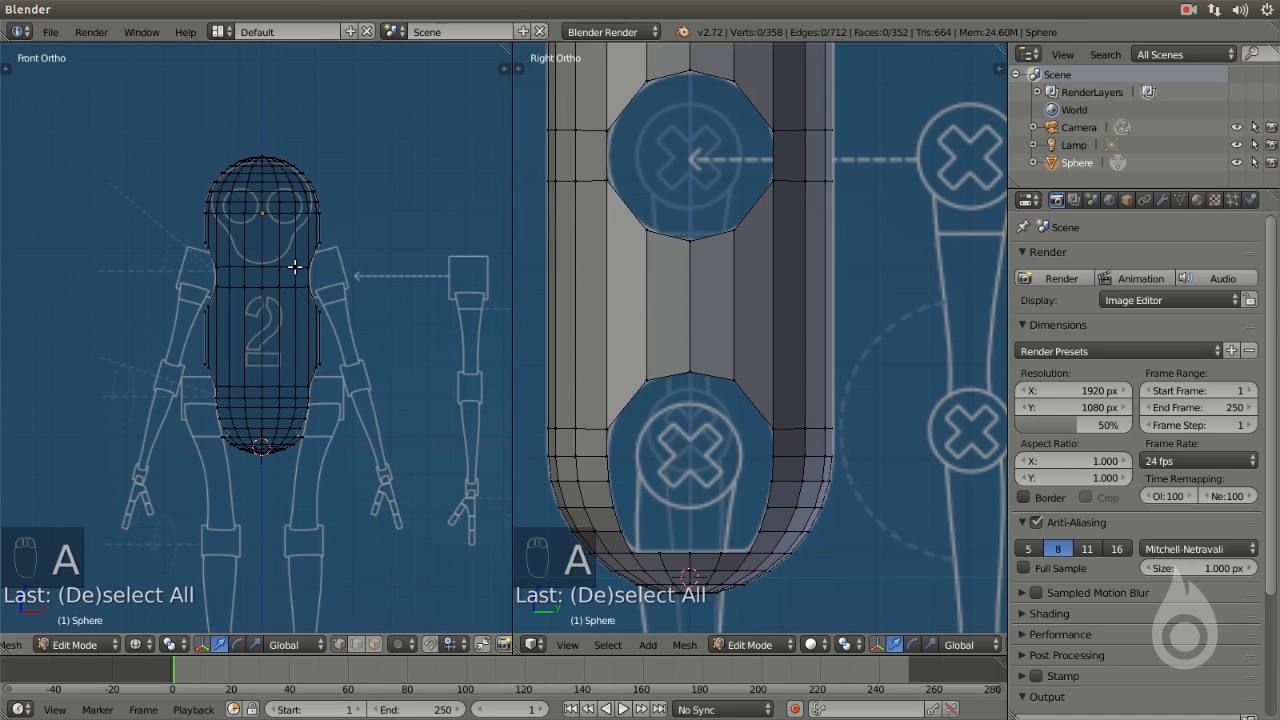
mouse_move(317, 251)
middle_down()
mouse_move(174, 360)
mouse_move(106, 360)
mouse_move(337, 314)
mouse_move(347, 342)
middle_up()
key(z)
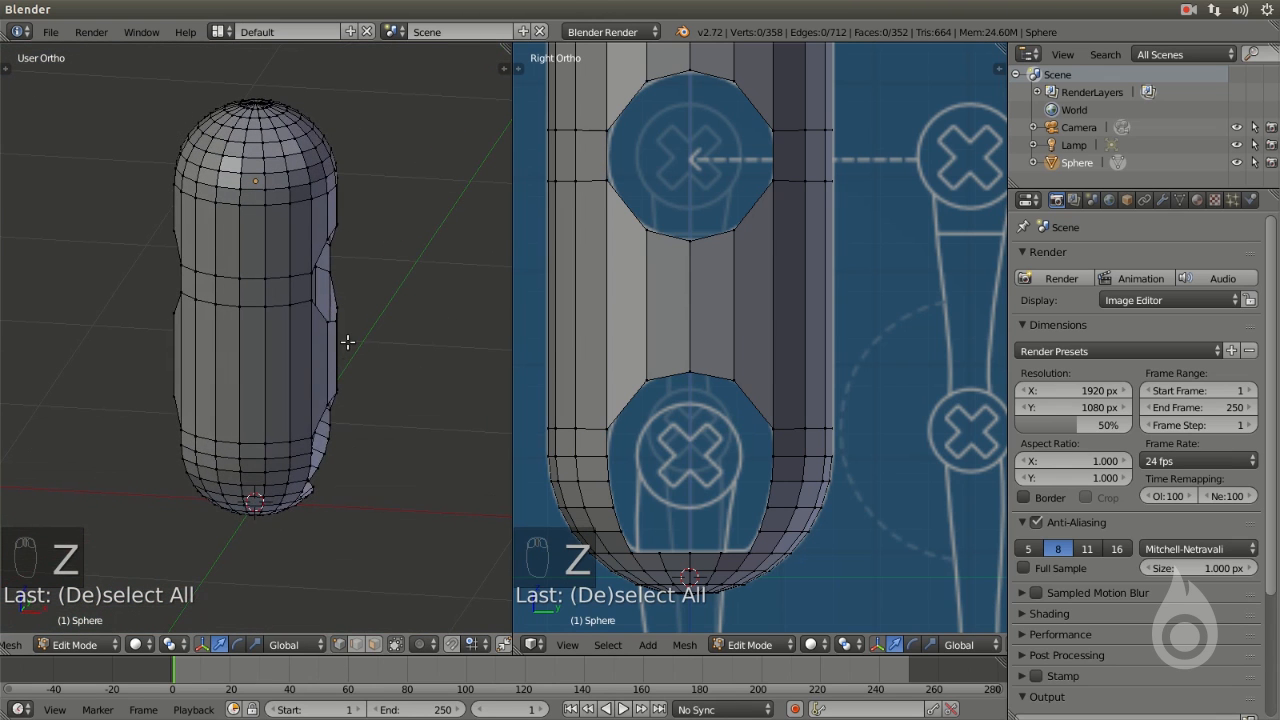
click(97, 645)
click(110, 626)
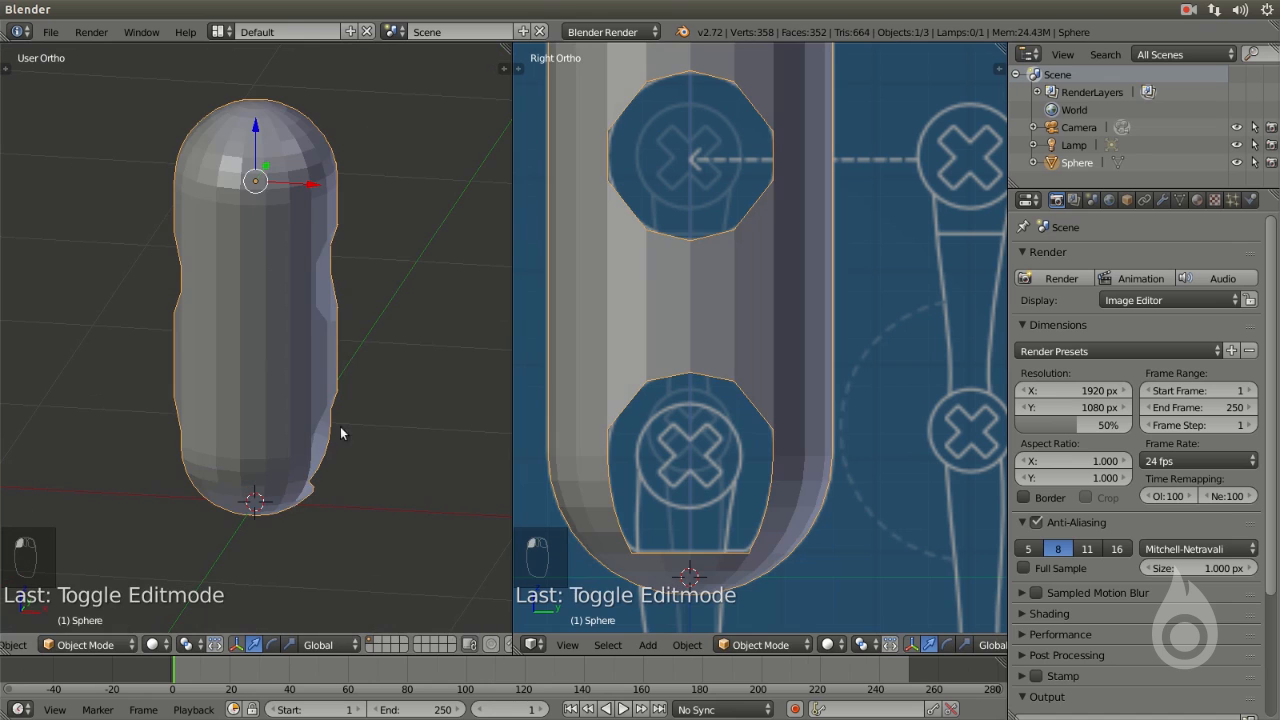
Show the tool shelf in a widened front viewport and display its Create tools
key(t)
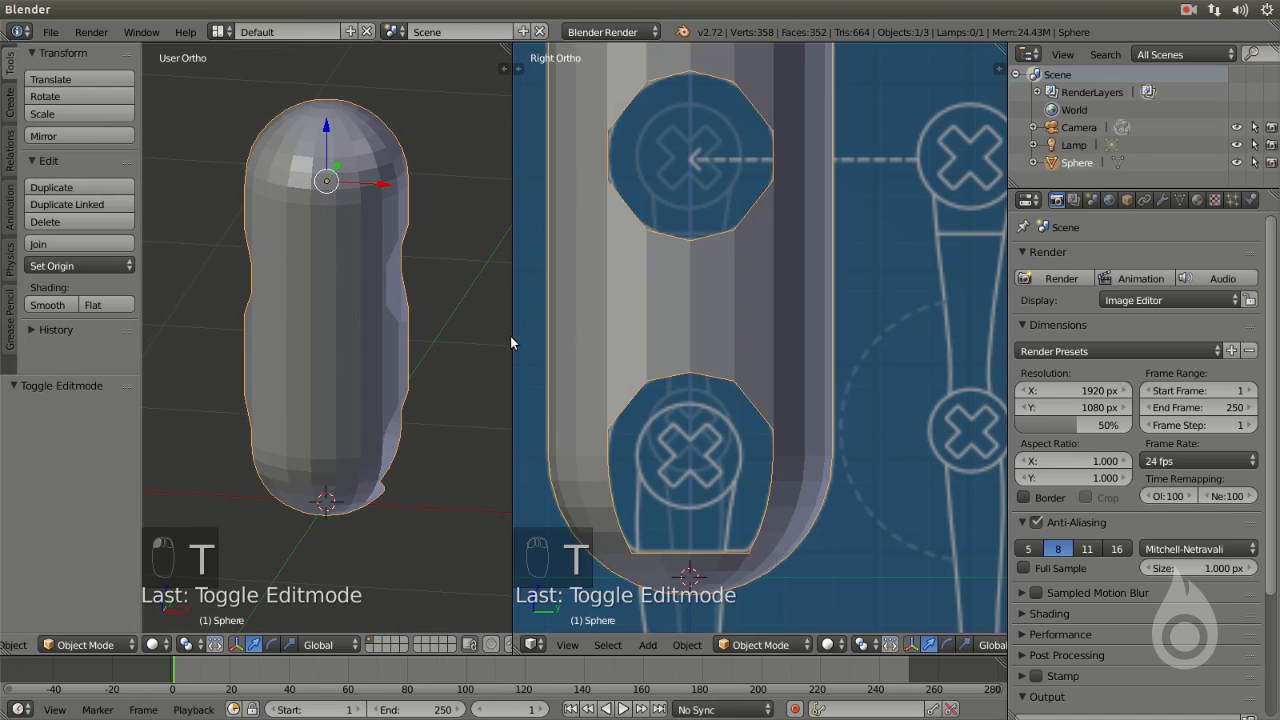
drag(568, 337, 714, 337)
click(11, 100)
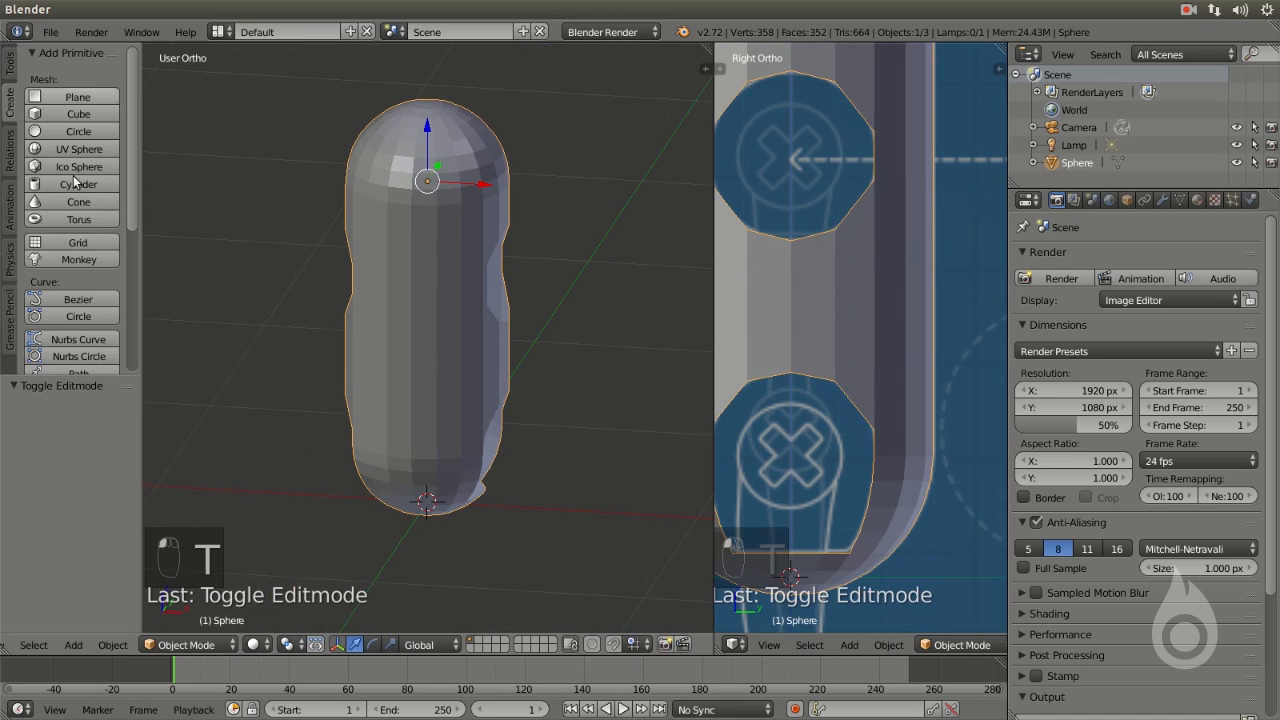
click(10, 63)
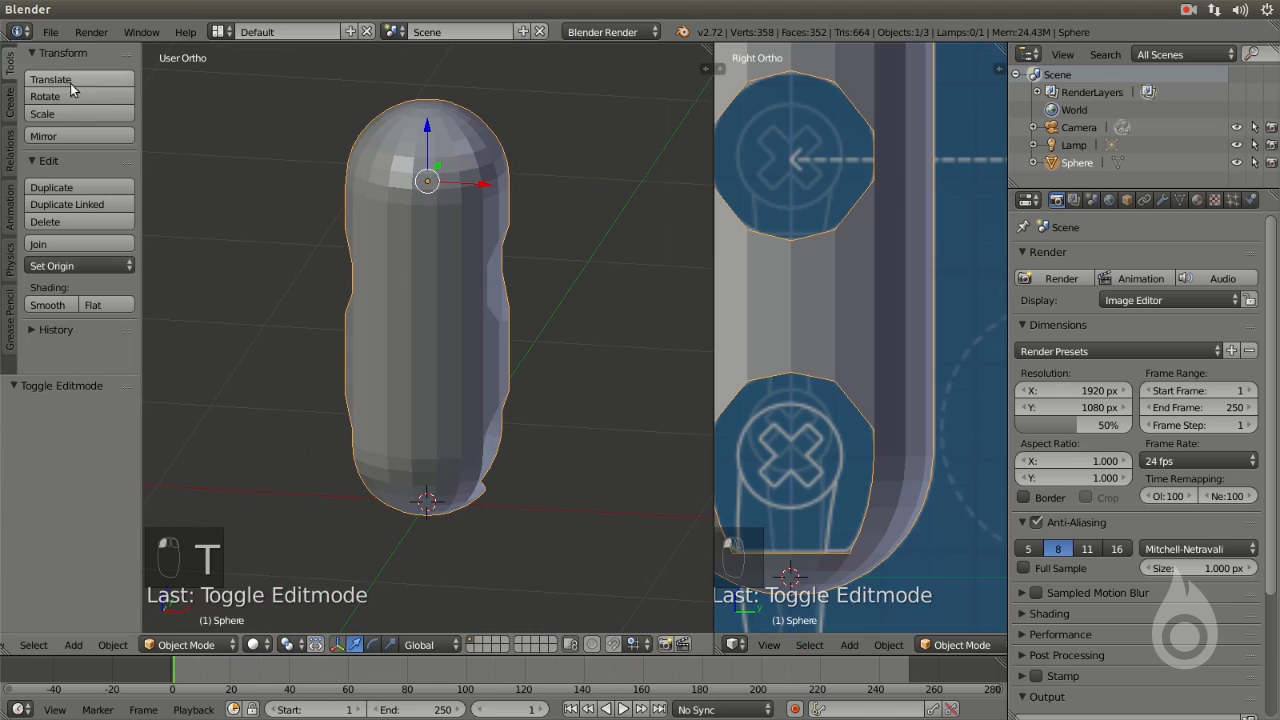
click(8, 92)
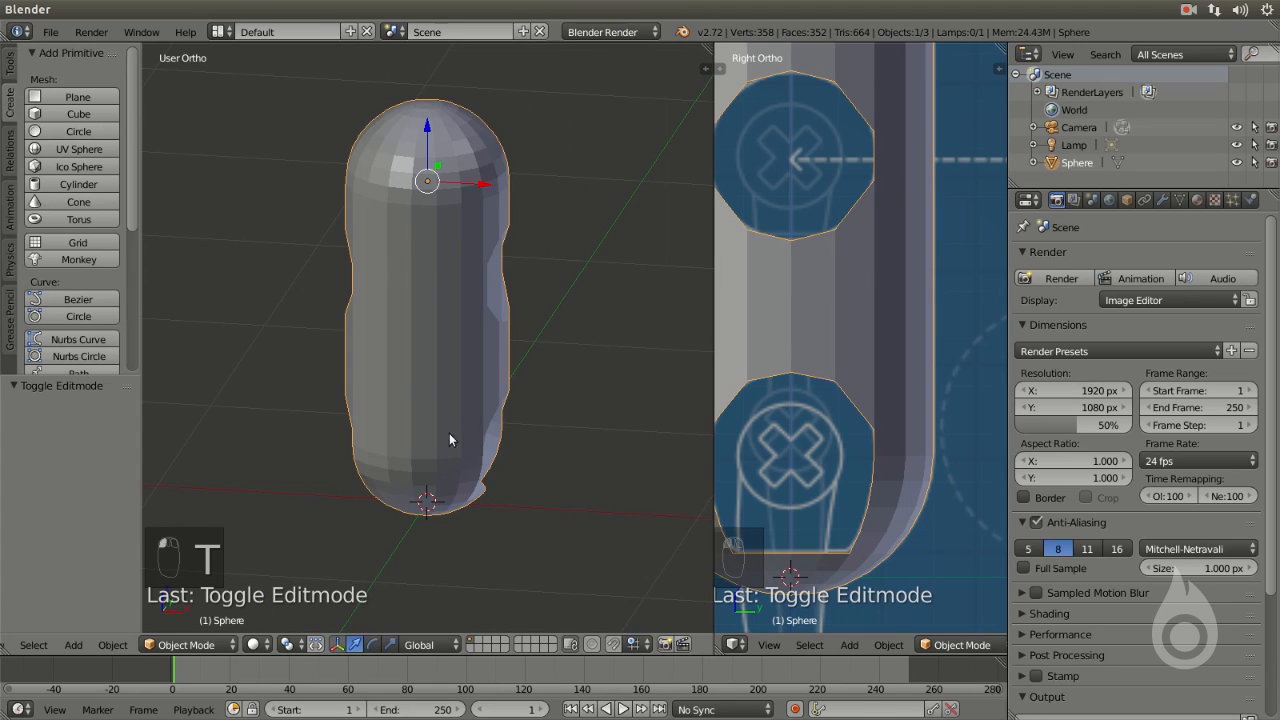
Toggle the body between Edit Mode and Object Mode to compare the two modes and their tools, ending in Object Mode
click(186, 644)
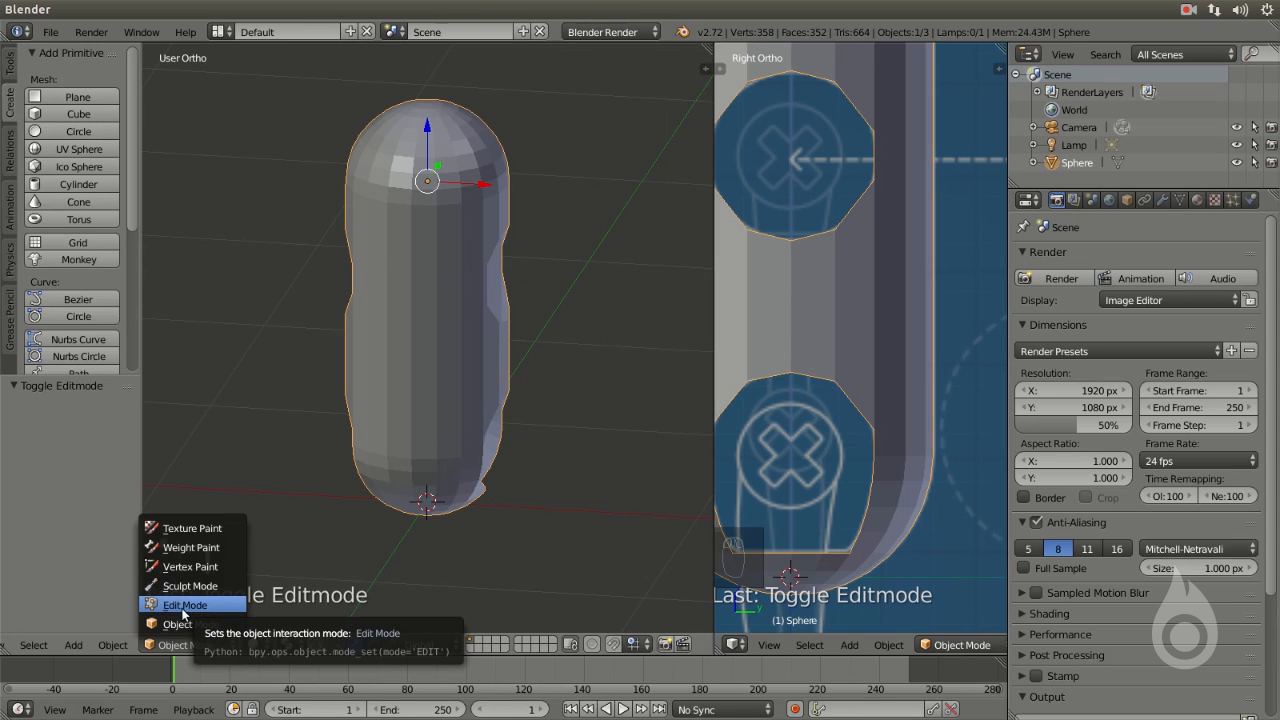
click(200, 606)
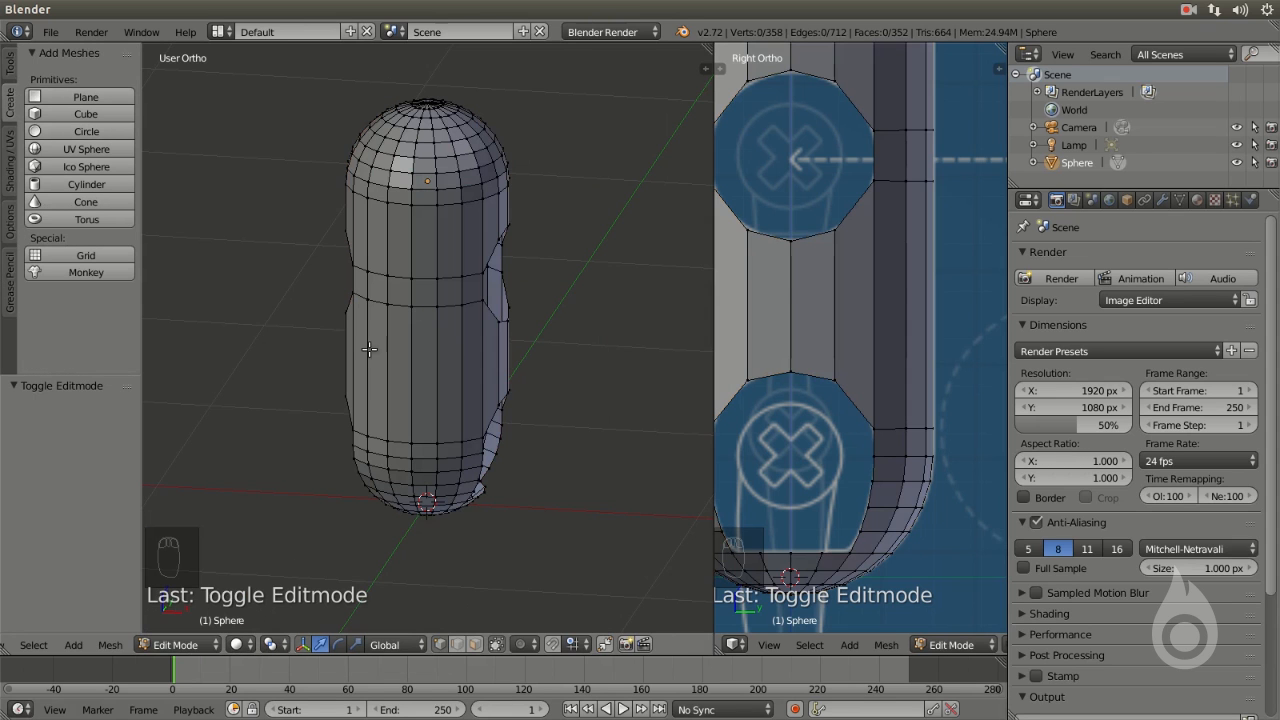
key(Tab)
key(Tab)
key(Tab)
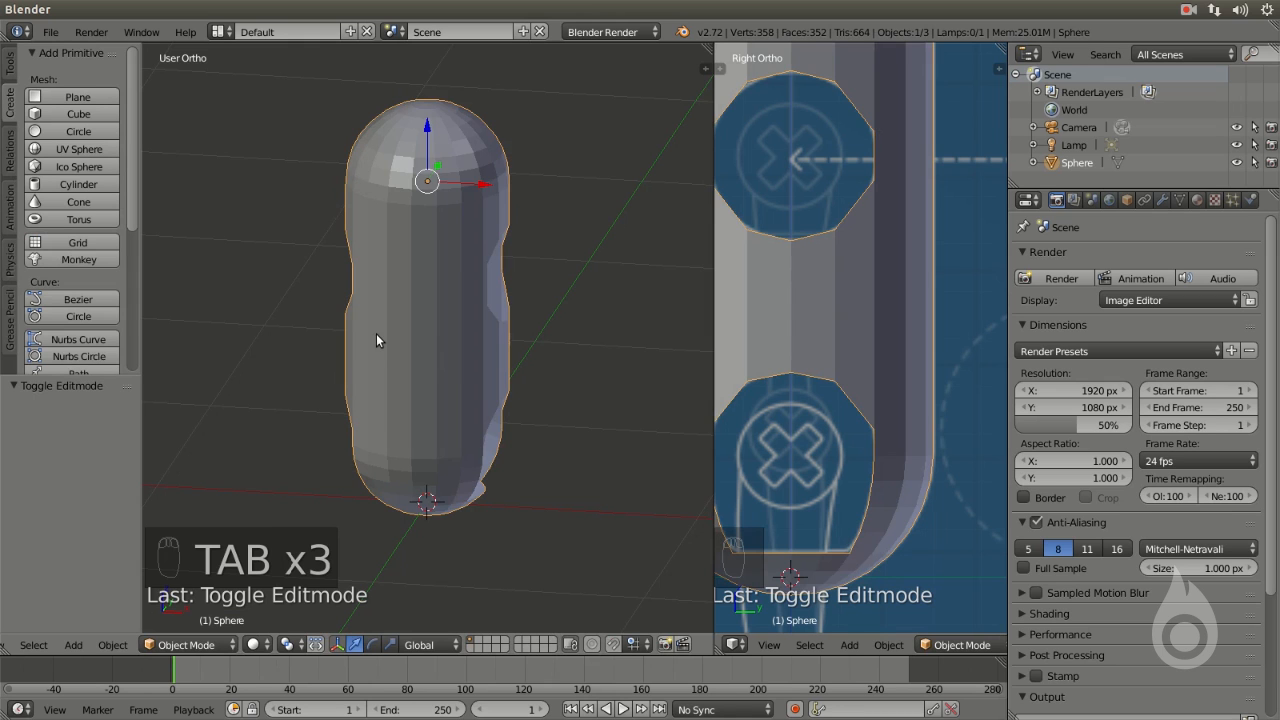
key(Tab)
key(Tab)
key(Tab)
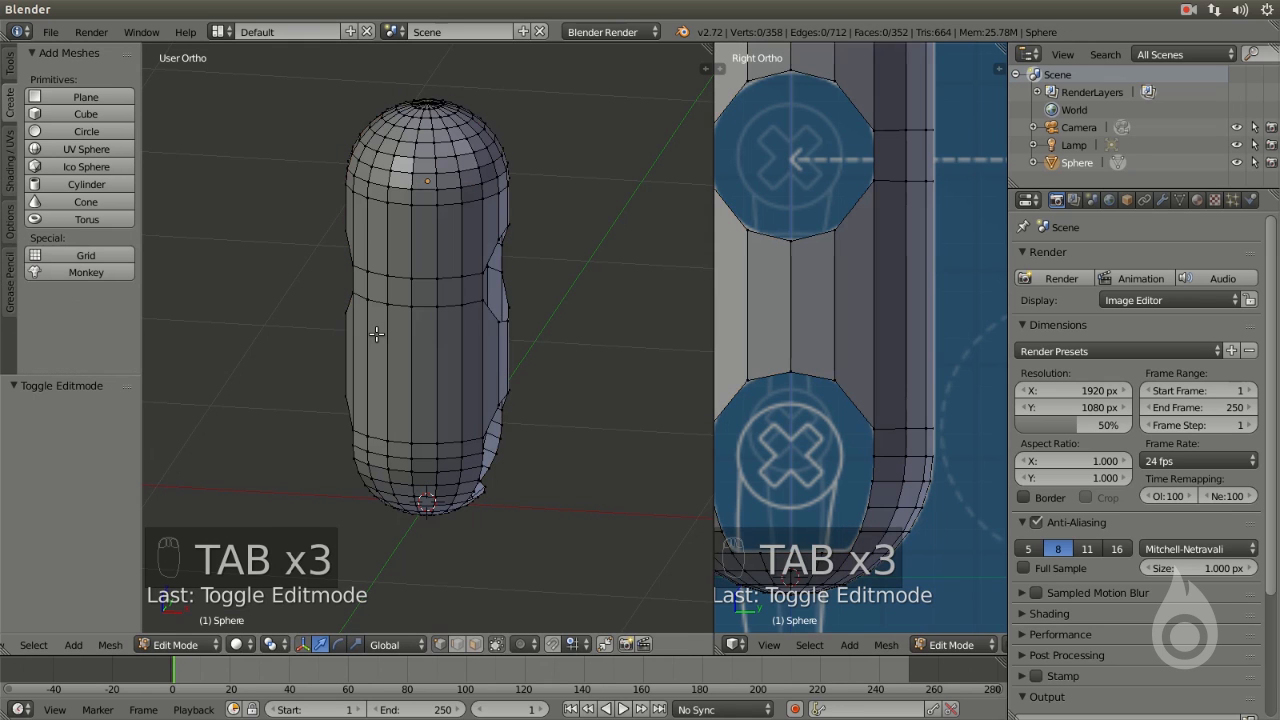
key(Tab)
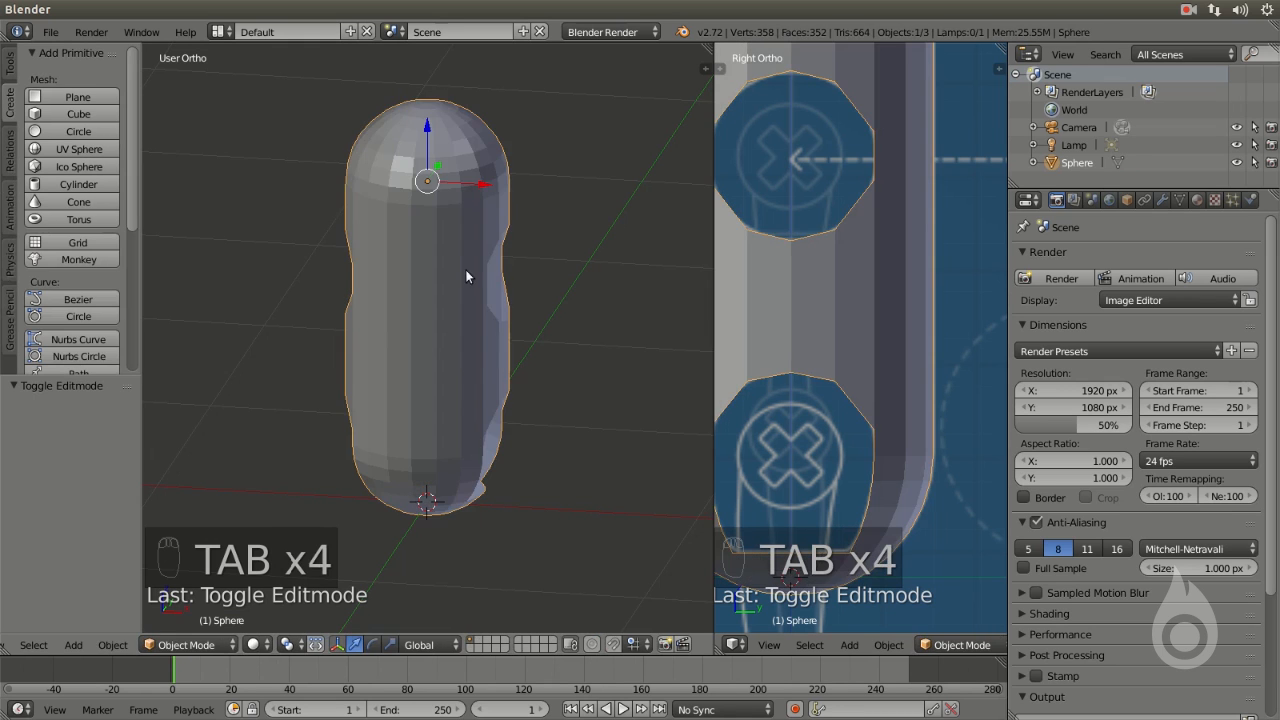
Enter Edit Mode and select four neighbouring vertices along the front row that meets the arm hole's upper corner
key(Tab)
scroll(420, 380, up, 4)
right_click(407, 248)
right_click(490, 259)
shift+right_click(533, 253)
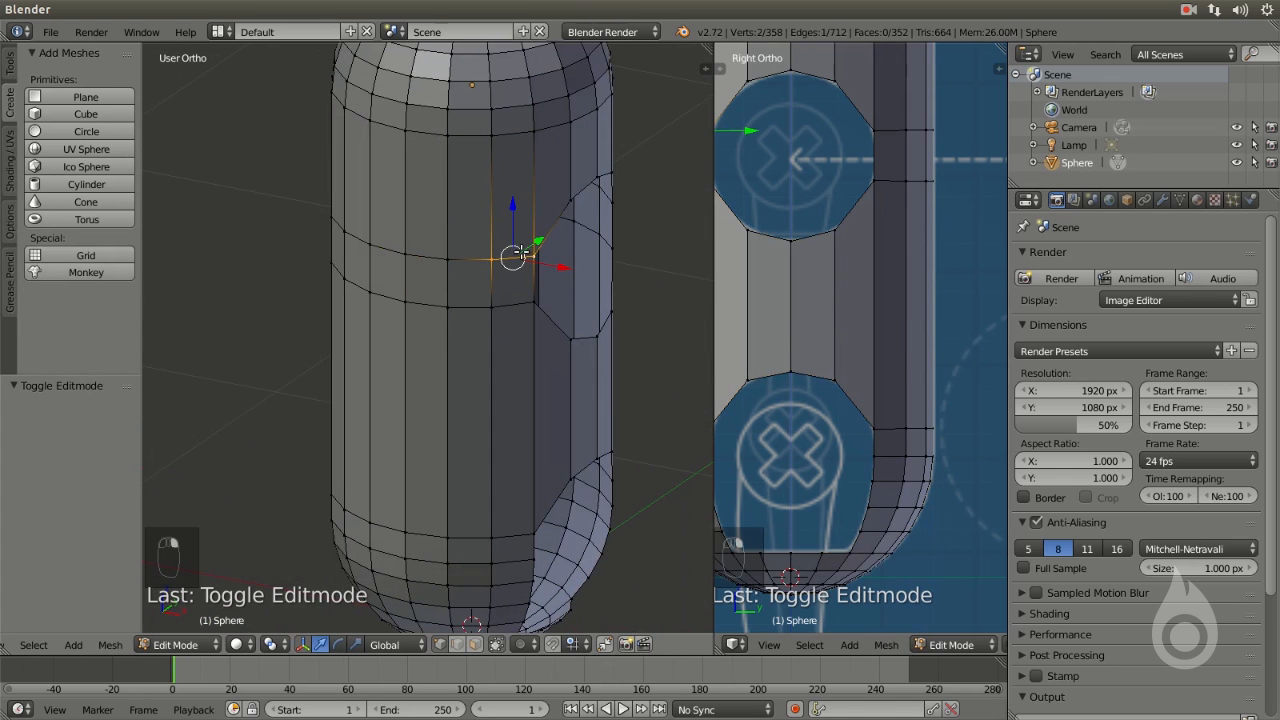
shift+right_click(448, 259)
shift+right_click(407, 256)
scroll(407, 270, down, 3)
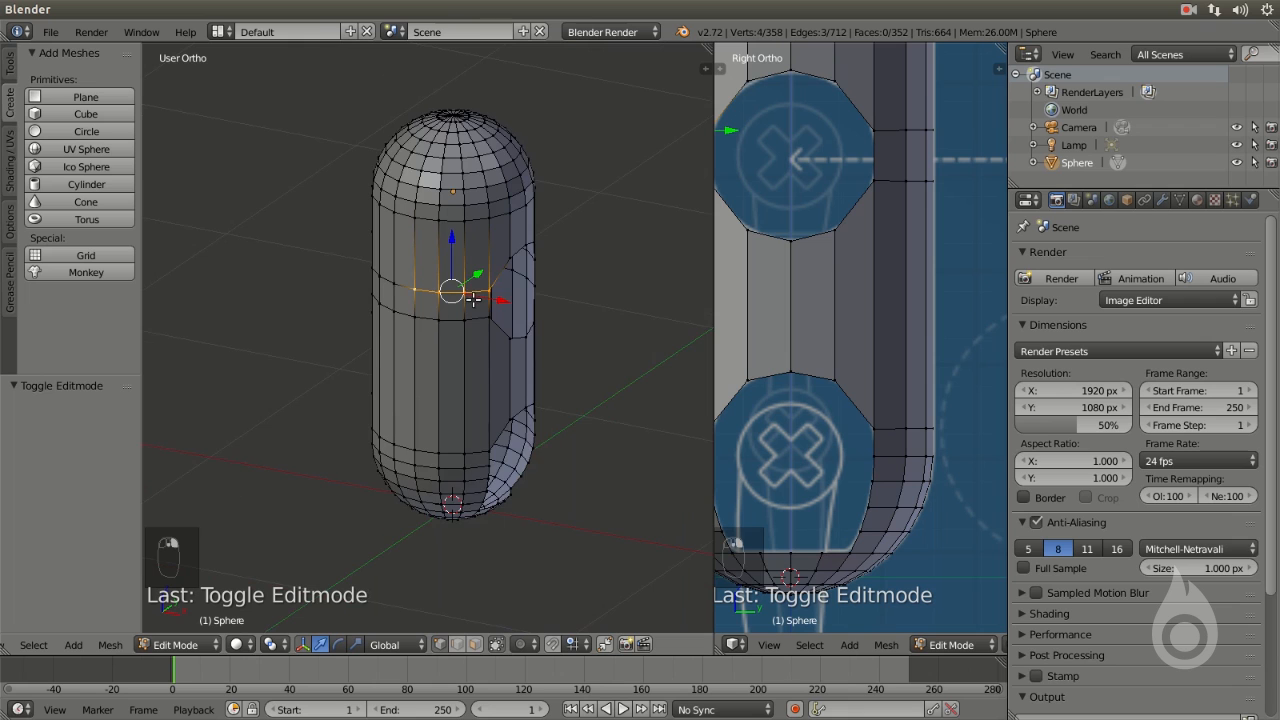
middle_drag(559, 337, 400, 315)
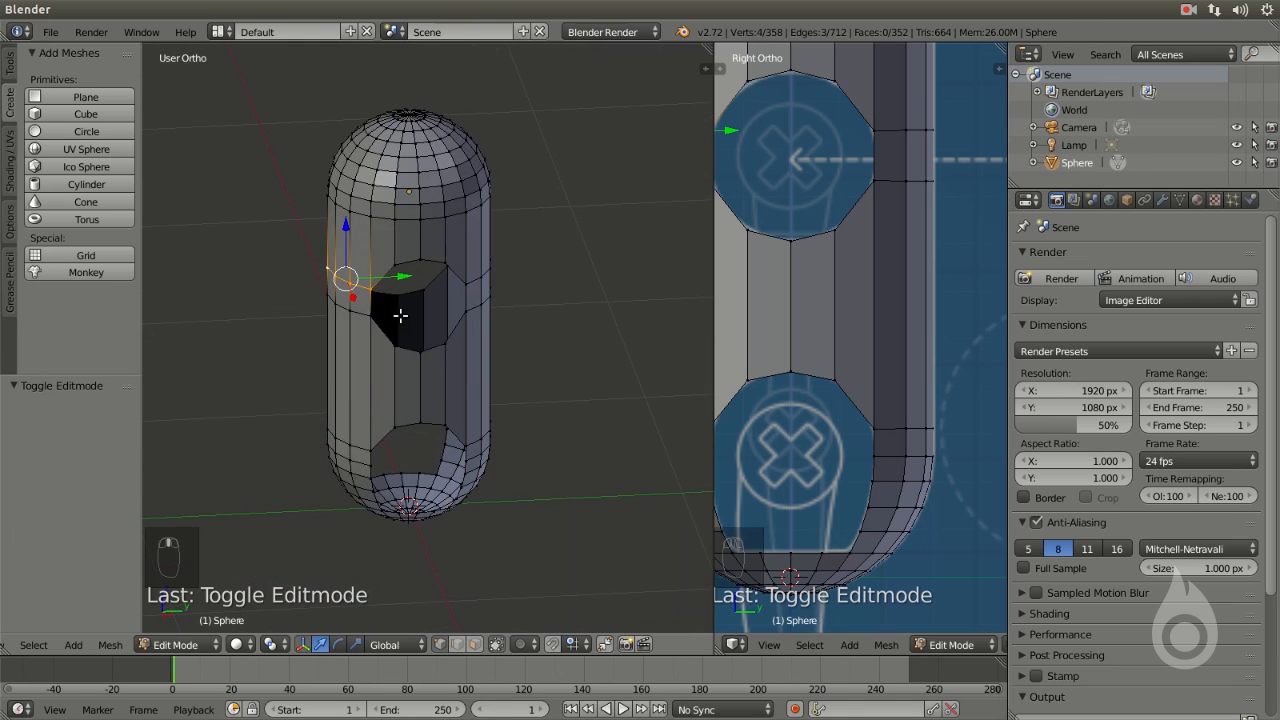
Return to Object Mode in Front Ortho and narrow the front viewport to enlarge the side view
key(Tab)
key(KP_1)
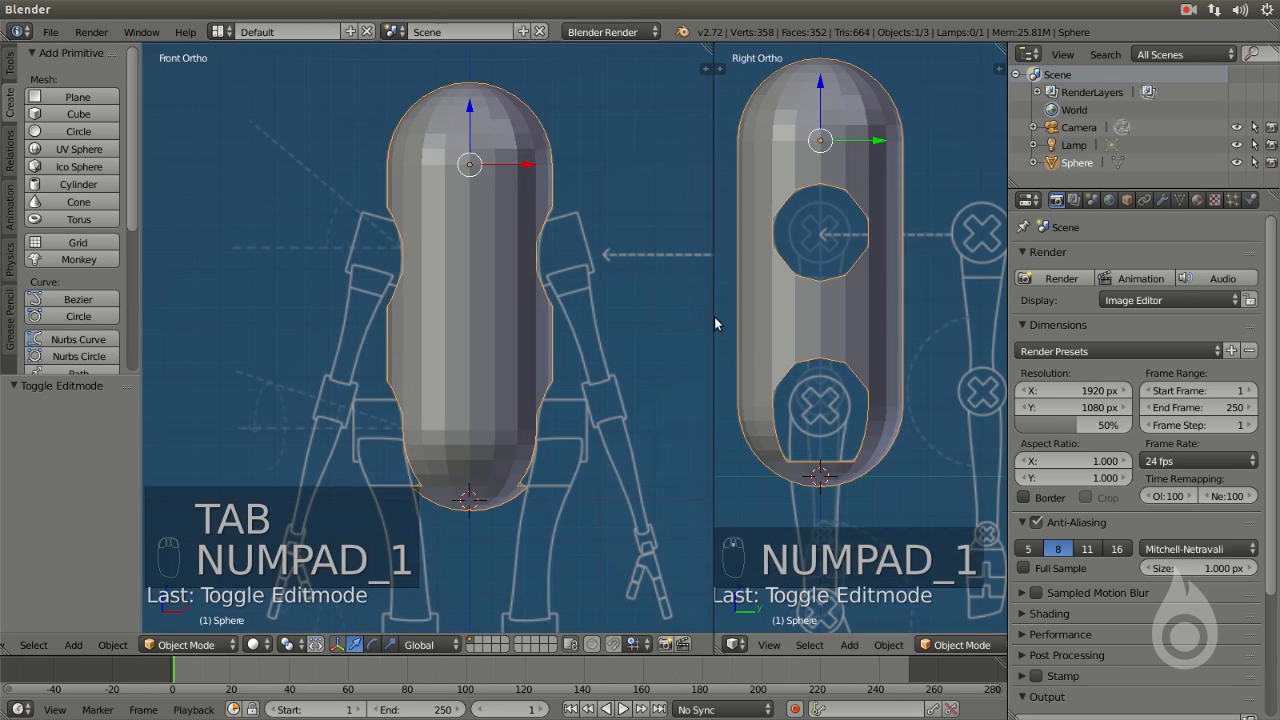
drag(715, 320, 545, 320)
scroll(454, 372, down, 4)
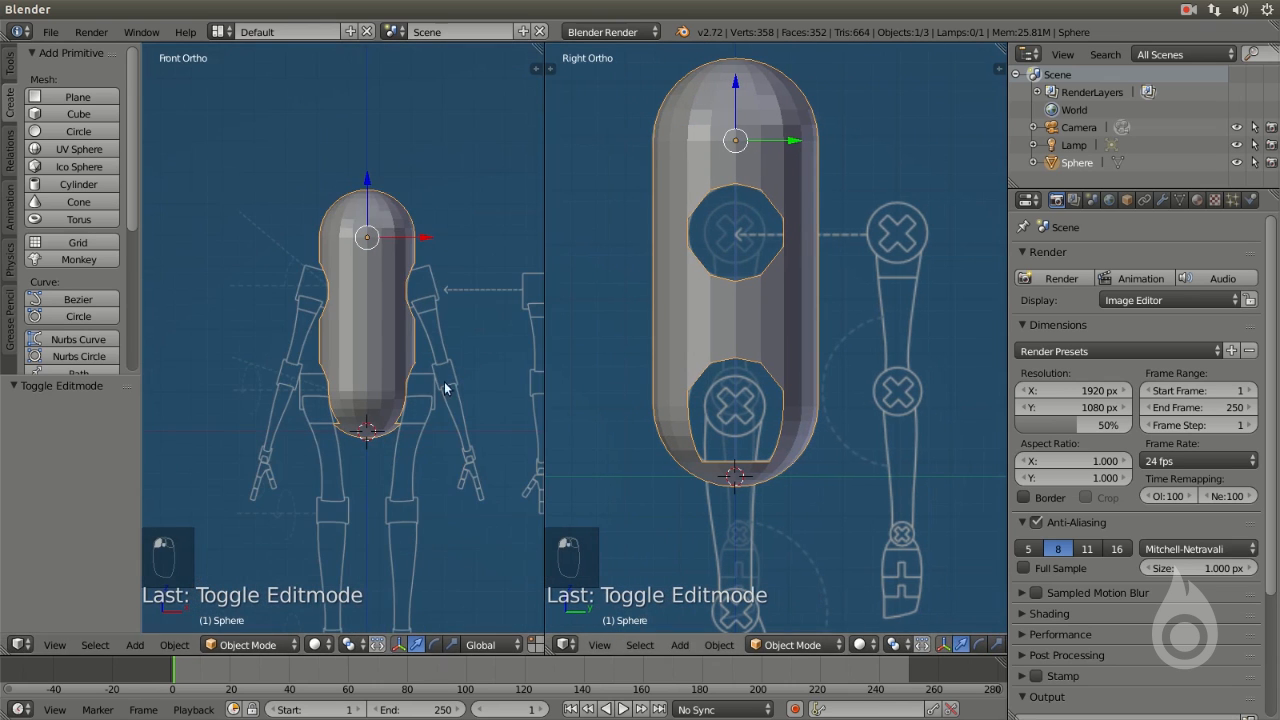
Save the scene as robo.blend in the CS01 - 003 - Corpo folder
scroll(813, 353, down, 4)
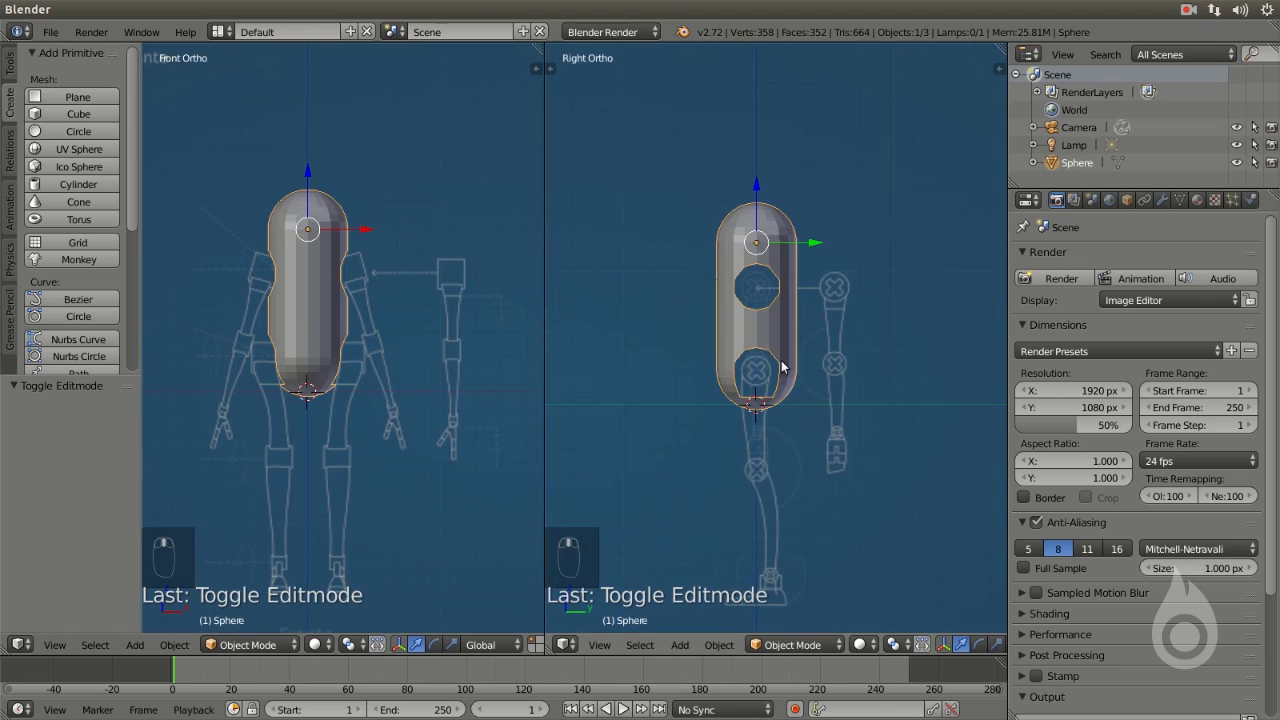
scroll(336, 333, up, 2)
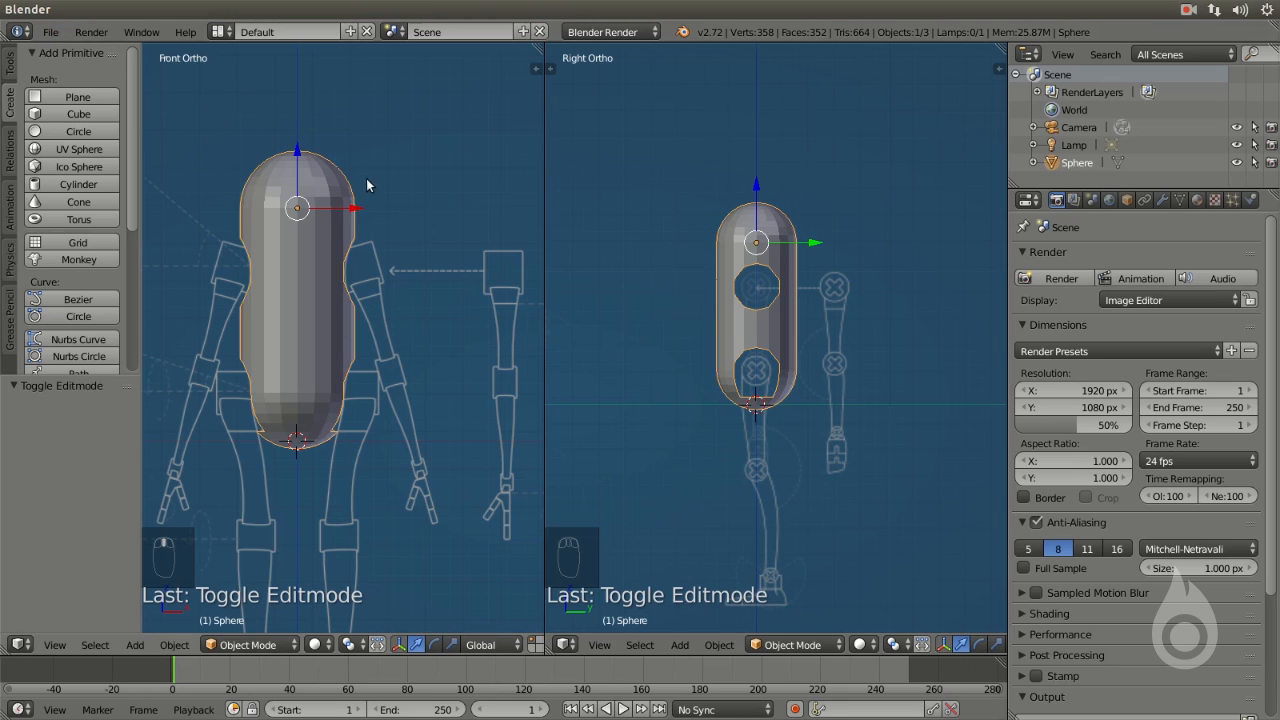
click(50, 32)
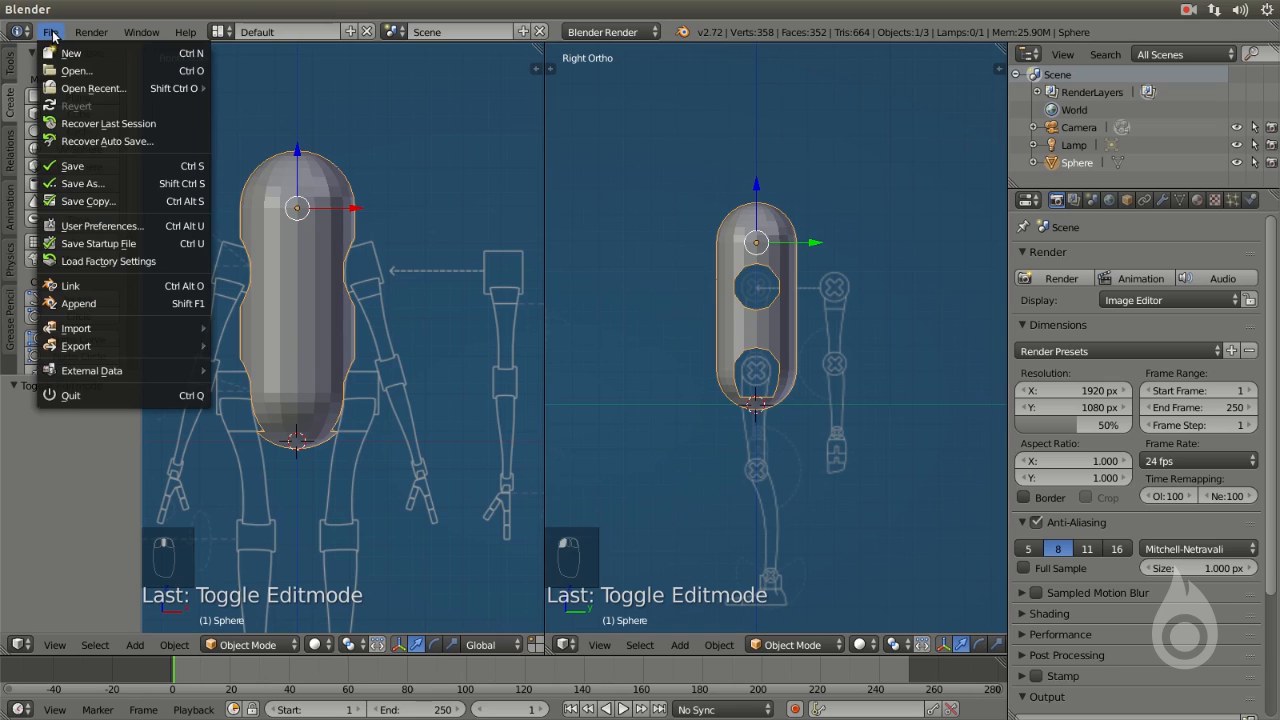
click(191, 170)
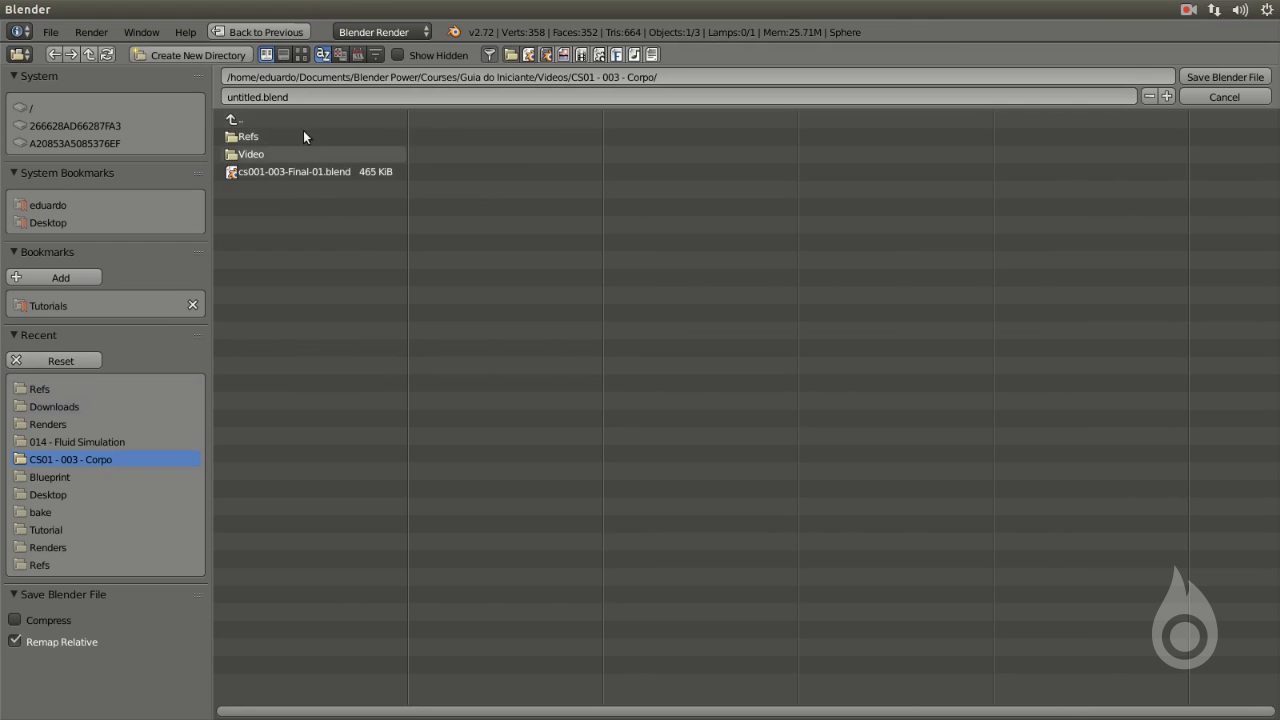
double_click(355, 98)
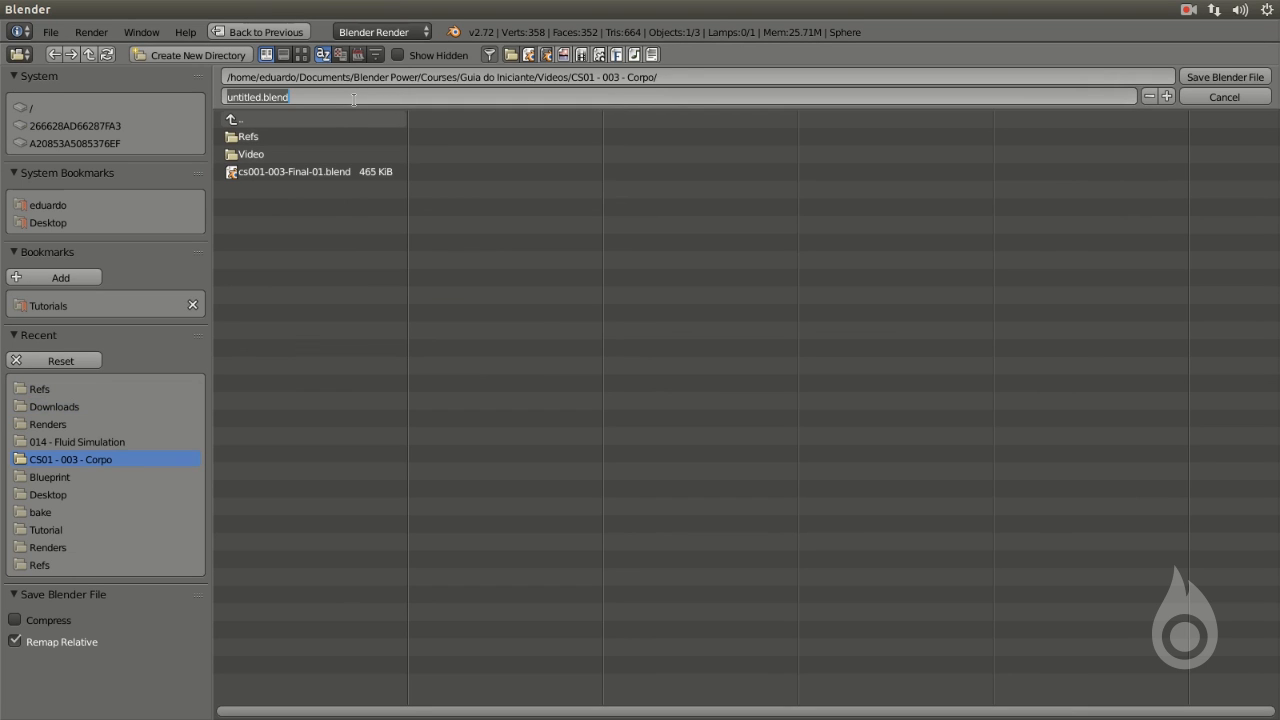
text(ob)
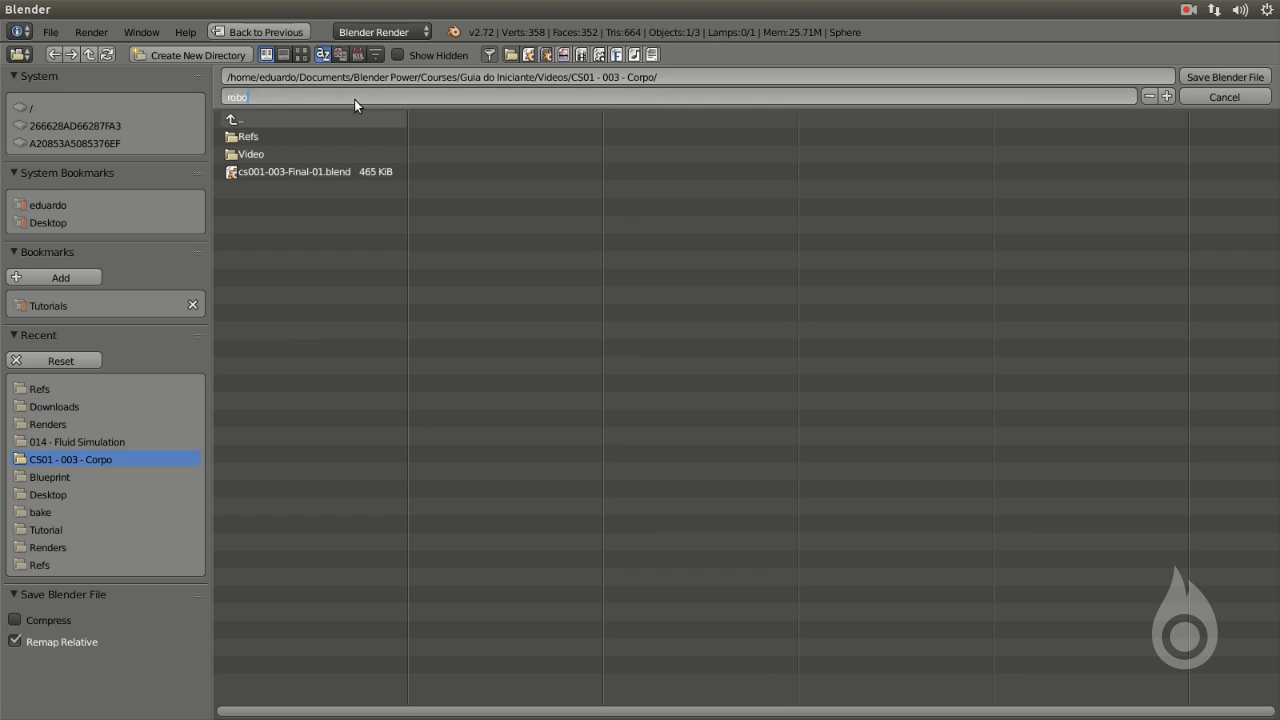
text(o)
key(Return)
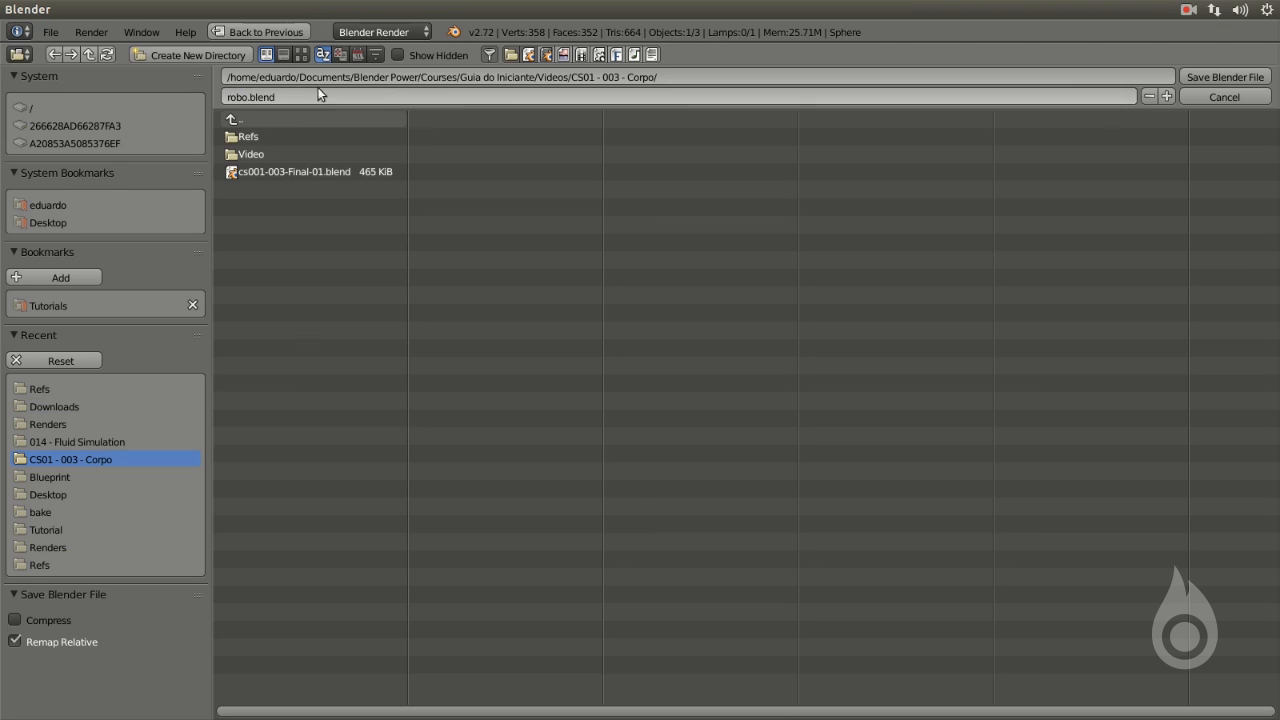
click(1240, 78)
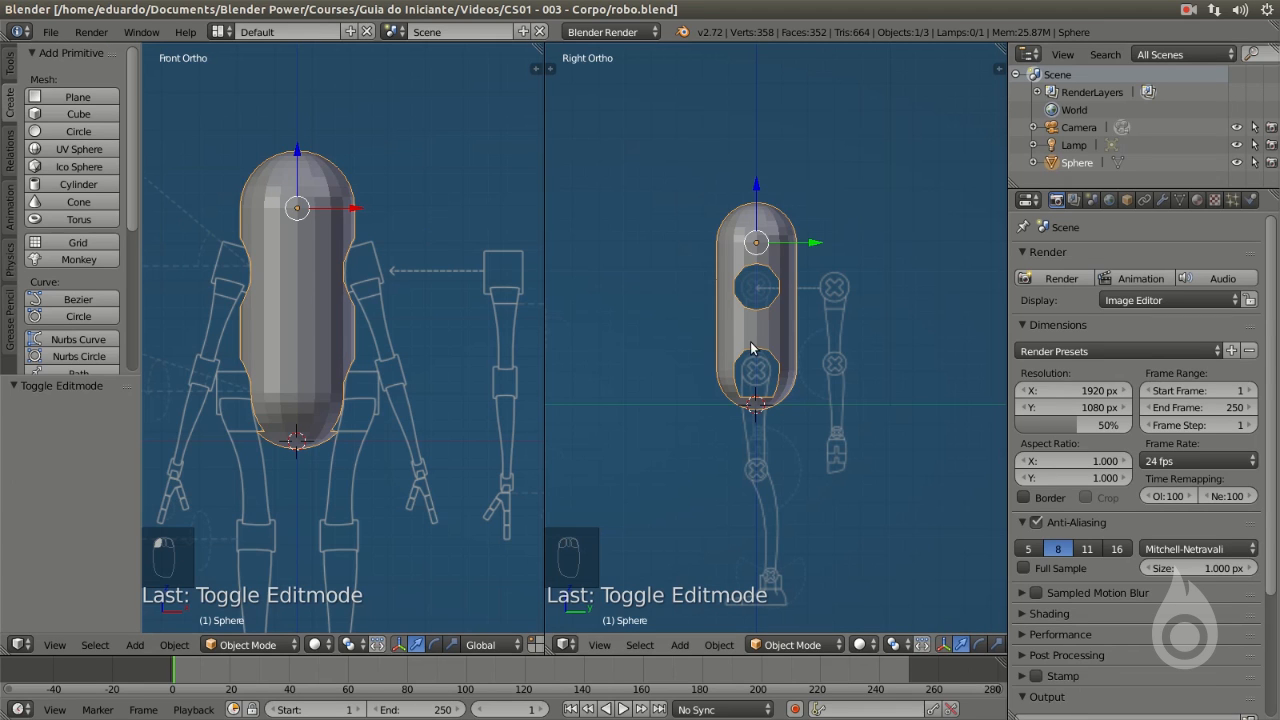